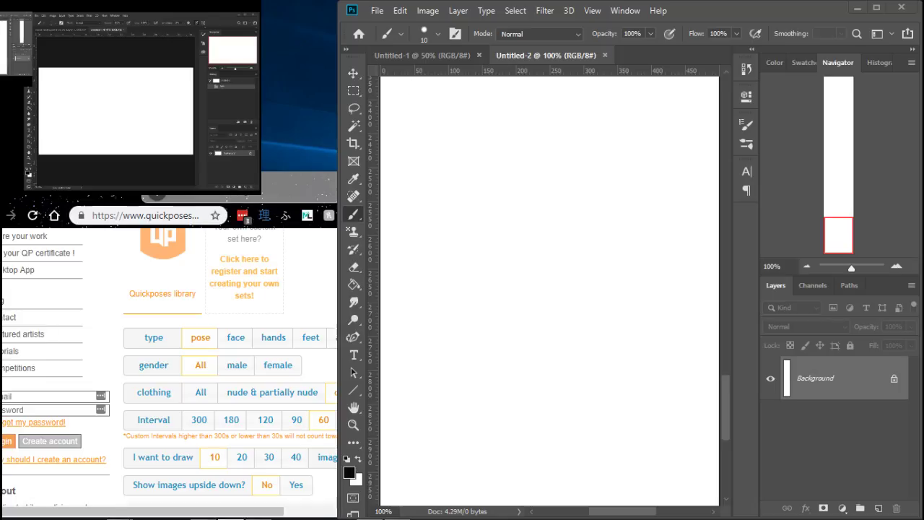
Bring the Quickposes page forward, show its session options and keep images upside down set to No.
{"action": "left_click", "coordinate": [244, 195]}
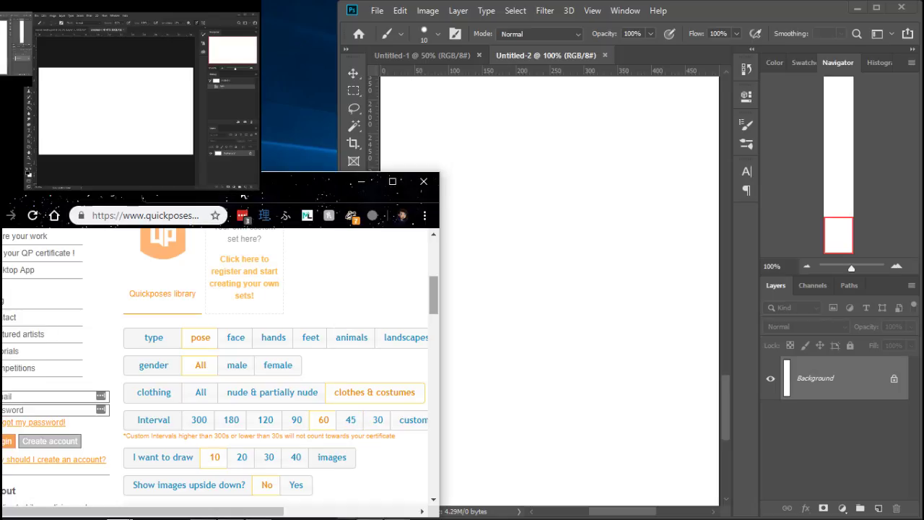
{"action": "scroll", "coordinate": [244, 196], "scroll_direction": "down", "scroll_amount": 2}
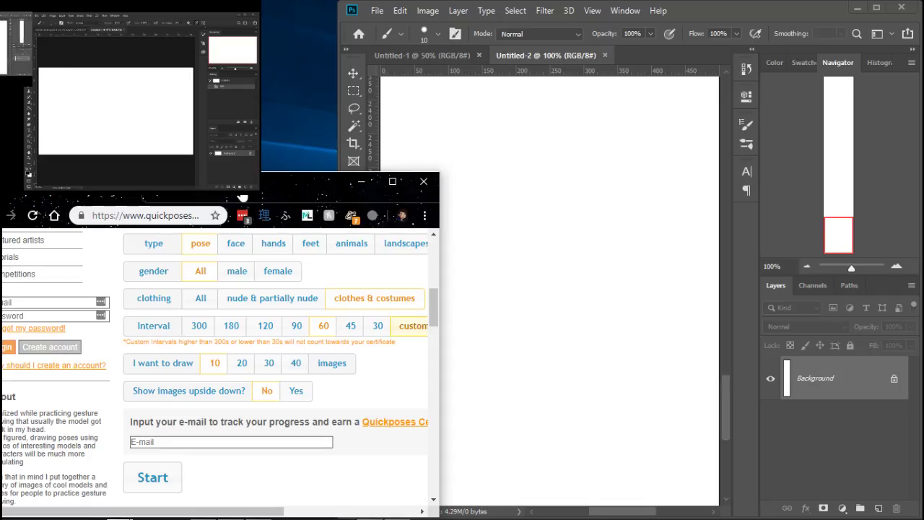
{"action": "mouse_move", "coordinate": [297, 506]}
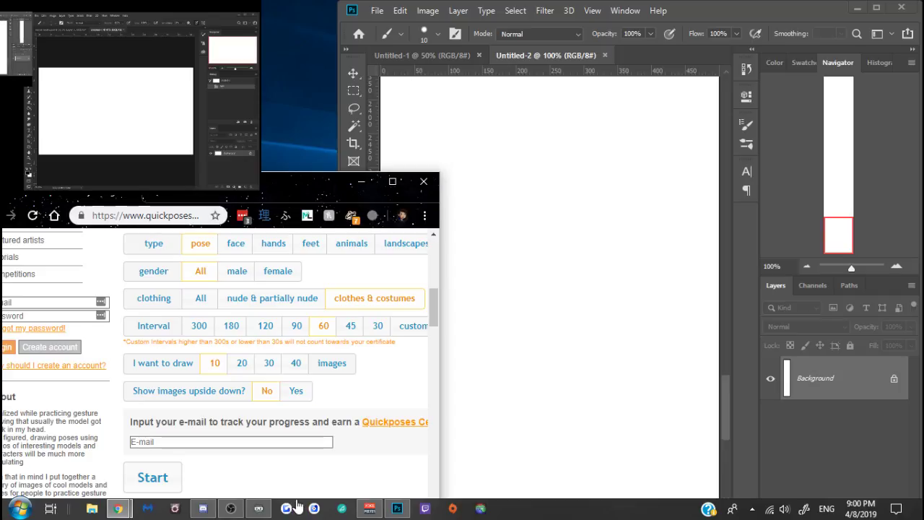
{"action": "left_click", "coordinate": [266, 391]}
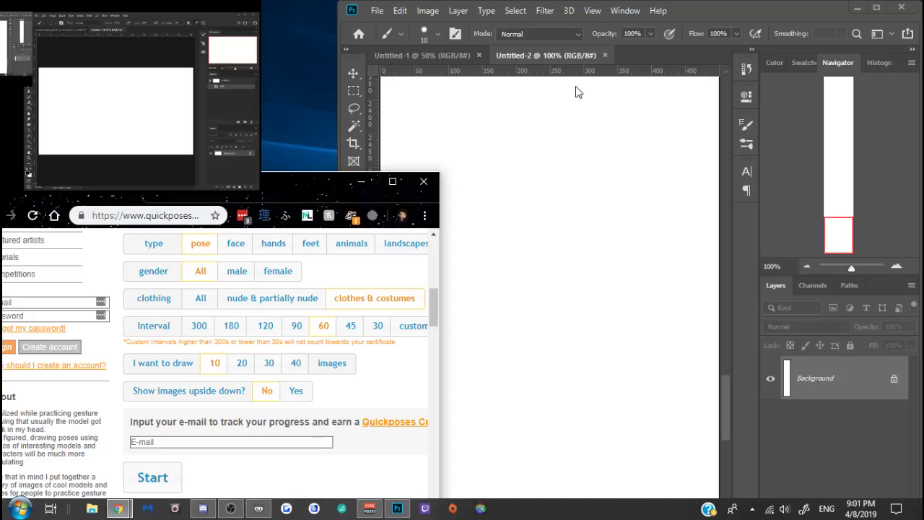
{"action": "left_click", "coordinate": [705, 4]}
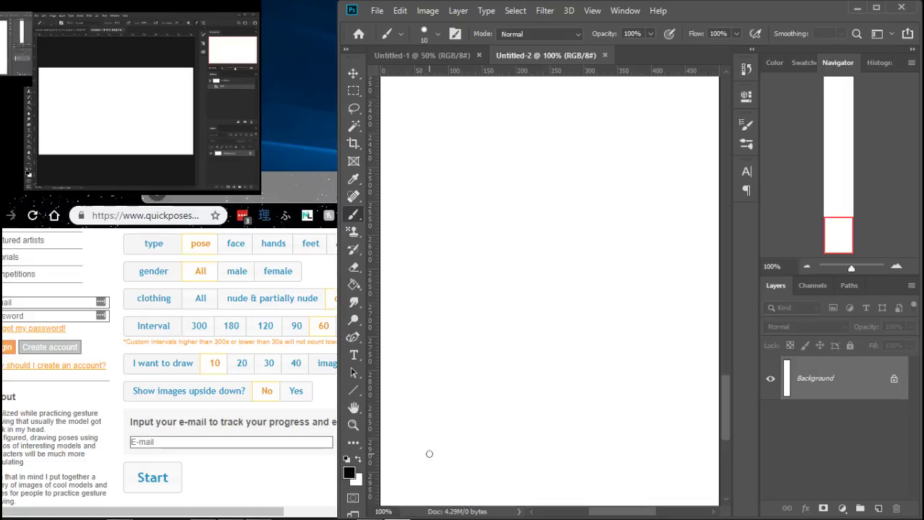
{"action": "left_click", "coordinate": [268, 175]}
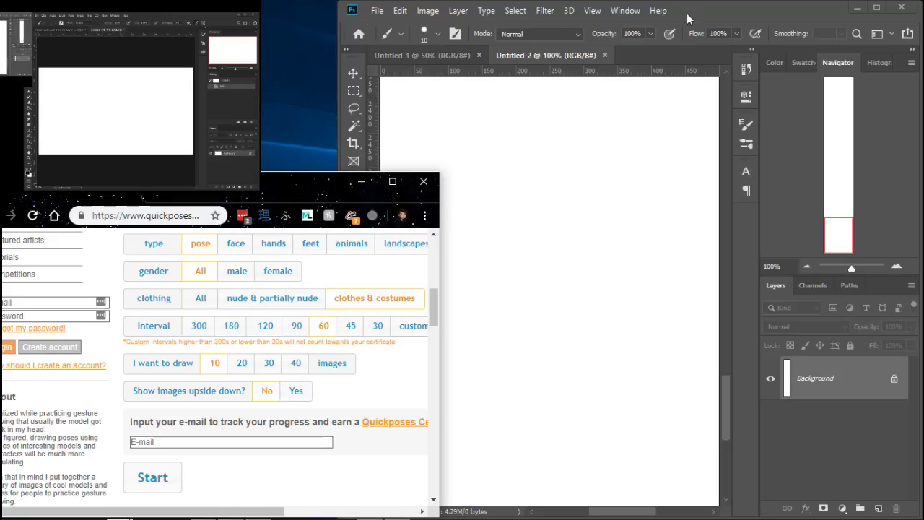
{"action": "left_click", "coordinate": [668, 45]}
{"action": "left_click", "coordinate": [338, 177]}
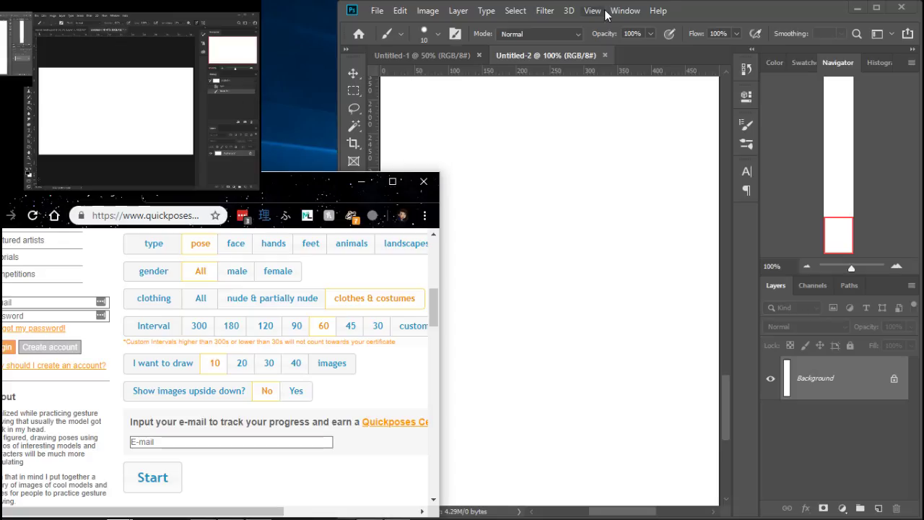
{"action": "left_click", "coordinate": [710, 14]}
Return to the Quickposes page and start the session of 10 clothed pose images at 60-second intervals.
{"action": "left_click", "coordinate": [338, 215]}
{"action": "left_click_drag", "start_coordinate": [216, 511], "coordinate": [234, 512]}
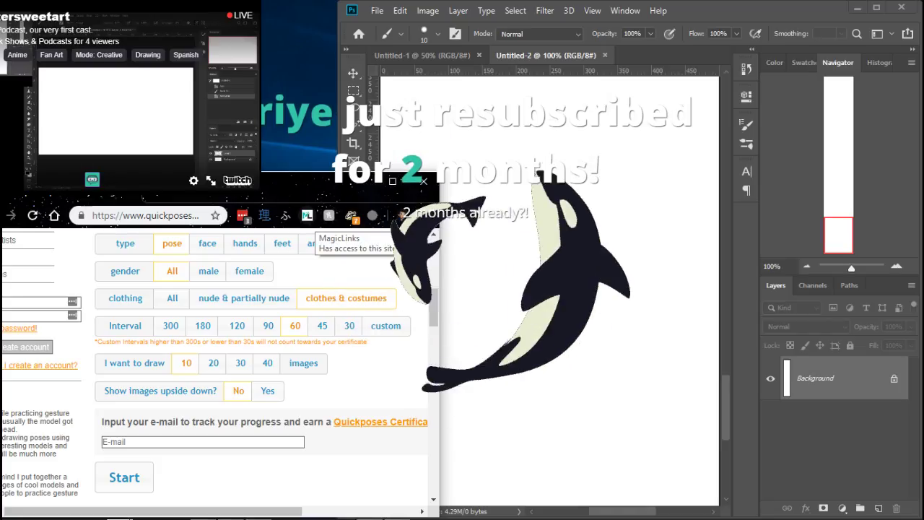
{"action": "left_click", "coordinate": [125, 477]}
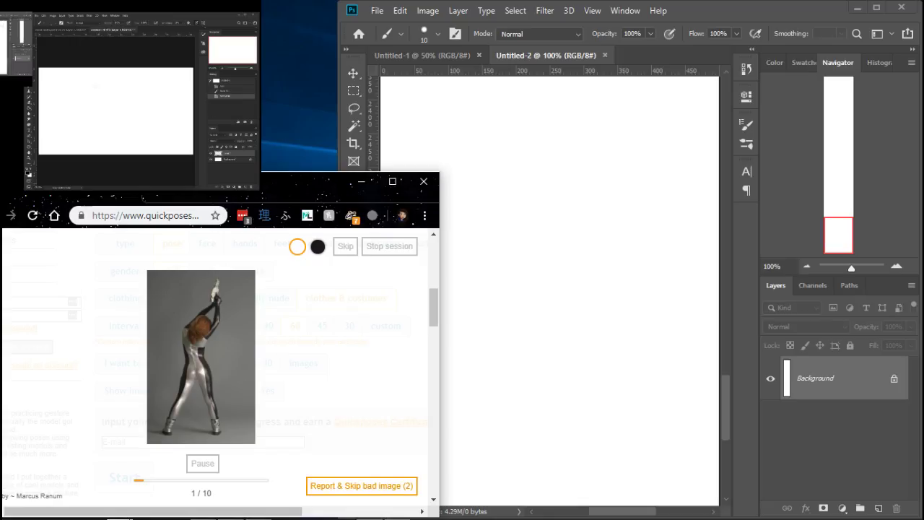
Switch to Photoshop and rough in the head and neckline of the back-view standing pose near the canvas top at 100% zoom.
{"action": "left_click", "coordinate": [686, 12]}
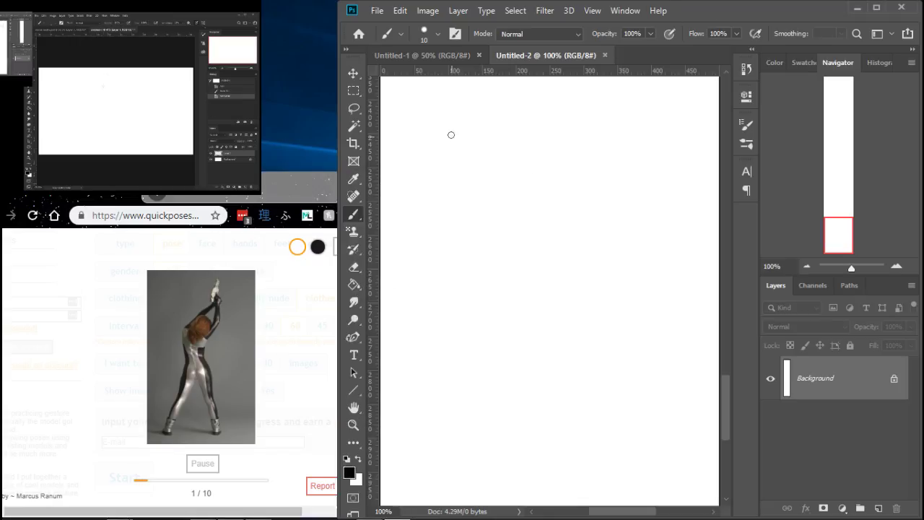
{"action": "left_click", "coordinate": [478, 192], "text": "ctrl"}
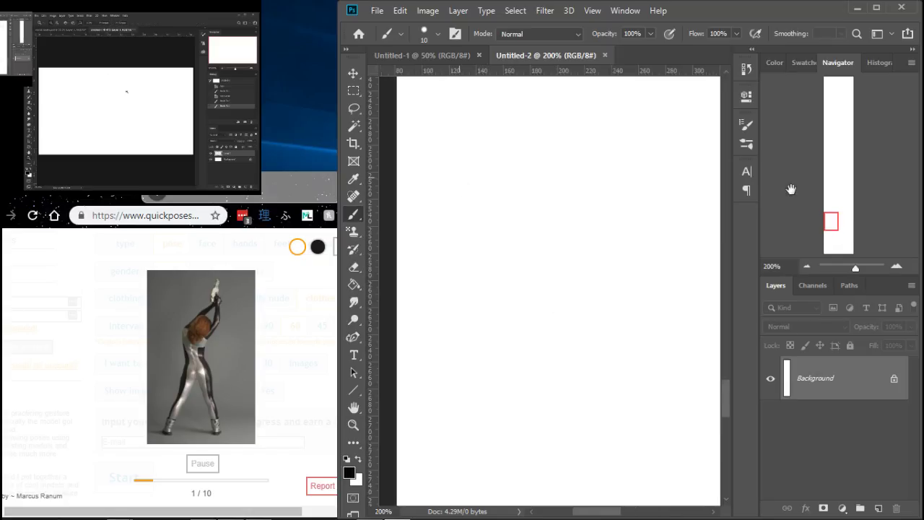
{"action": "left_click_drag", "start_coordinate": [840, 114], "coordinate": [830, 84]}
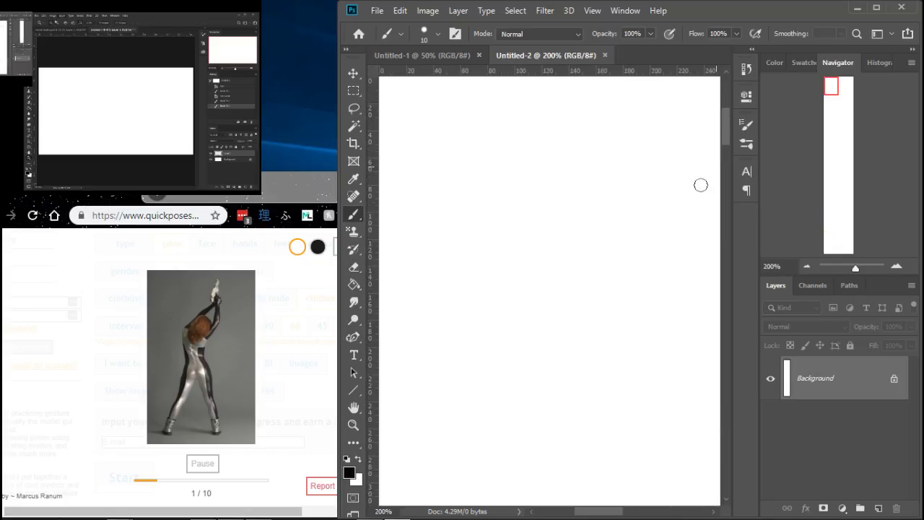
{"action": "left_click", "coordinate": [807, 265]}
{"action": "left_click_drag", "start_coordinate": [594, 285], "coordinate": [505, 275]}
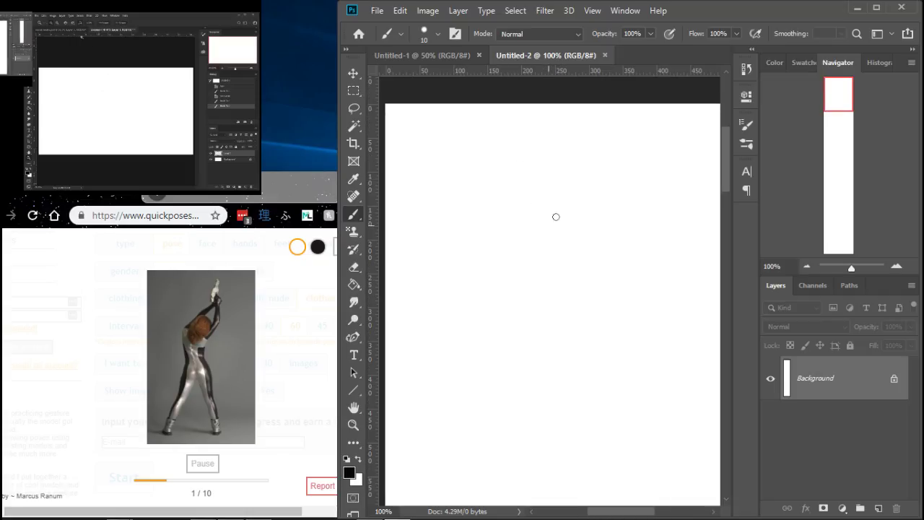
{"action": "mouse_move", "coordinate": [581, 189]}
{"action": "left_mouse_down"}
{"action": "mouse_move", "coordinate": [570, 167]}
{"action": "mouse_move", "coordinate": [589, 198]}
{"action": "left_mouse_up"}
{"action": "mouse_move", "coordinate": [564, 236]}
{"action": "left_mouse_down"}
{"action": "mouse_move", "coordinate": [534, 207]}
{"action": "mouse_move", "coordinate": [527, 227]}
{"action": "mouse_move", "coordinate": [543, 286]}
{"action": "mouse_move", "coordinate": [560, 292]}
{"action": "mouse_move", "coordinate": [581, 243]}
{"action": "left_mouse_up"}
Sketch the hair outline, shoulders, spine and torso sides of the back-view standing figure.
{"action": "left_click_drag", "start_coordinate": [564, 281], "coordinate": [570, 162]}
{"action": "mouse_move", "coordinate": [504, 229]}
{"action": "left_mouse_down"}
{"action": "mouse_move", "coordinate": [516, 237]}
{"action": "mouse_move", "coordinate": [527, 215]}
{"action": "mouse_move", "coordinate": [505, 217]}
{"action": "mouse_move", "coordinate": [613, 241]}
{"action": "mouse_move", "coordinate": [622, 266]}
{"action": "mouse_move", "coordinate": [598, 318]}
{"action": "left_mouse_up"}
{"action": "left_click_drag", "start_coordinate": [612, 262], "coordinate": [571, 339]}
{"action": "left_click_drag", "start_coordinate": [611, 264], "coordinate": [571, 339]}
{"action": "left_click_drag", "start_coordinate": [542, 252], "coordinate": [535, 344]}
{"action": "left_click_drag", "start_coordinate": [549, 242], "coordinate": [543, 316]}
{"action": "left_click_drag", "start_coordinate": [506, 244], "coordinate": [511, 333]}
{"action": "mouse_move", "coordinate": [514, 249]}
{"action": "left_mouse_down"}
{"action": "mouse_move", "coordinate": [521, 333]}
{"action": "mouse_move", "coordinate": [502, 274]}
{"action": "mouse_move", "coordinate": [508, 351]}
{"action": "left_mouse_up"}
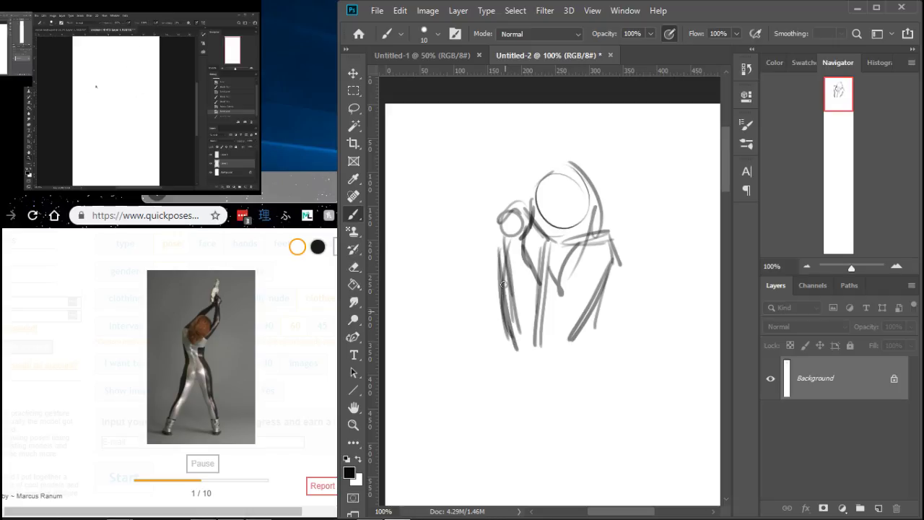
Draw the angular lower edge of the upper back and strengthen the torso's side on the standing figure.
{"action": "left_click_drag", "start_coordinate": [550, 313], "coordinate": [509, 352]}
{"action": "left_click_drag", "start_coordinate": [543, 316], "coordinate": [582, 345]}
{"action": "left_click_drag", "start_coordinate": [581, 339], "coordinate": [616, 264]}
{"action": "left_click_drag", "start_coordinate": [611, 228], "coordinate": [587, 312]}
Sketch the waistline and angular pelvis of the standing figure and connect them to the torso with waist contours.
{"action": "mouse_move", "coordinate": [532, 335]}
{"action": "left_mouse_down"}
{"action": "mouse_move", "coordinate": [554, 386]}
{"action": "mouse_move", "coordinate": [572, 399]}
{"action": "mouse_move", "coordinate": [600, 377]}
{"action": "left_mouse_up"}
{"action": "left_click_drag", "start_coordinate": [555, 397], "coordinate": [591, 381]}
{"action": "left_click_drag", "start_coordinate": [505, 399], "coordinate": [553, 399]}
{"action": "mouse_move", "coordinate": [526, 392]}
{"action": "left_mouse_down"}
{"action": "mouse_move", "coordinate": [504, 393]}
{"action": "mouse_move", "coordinate": [502, 426]}
{"action": "mouse_move", "coordinate": [559, 456]}
{"action": "left_mouse_up"}
{"action": "left_click_drag", "start_coordinate": [512, 430], "coordinate": [560, 458]}
{"action": "left_click_drag", "start_coordinate": [569, 456], "coordinate": [603, 415]}
{"action": "left_click_drag", "start_coordinate": [576, 436], "coordinate": [615, 400]}
{"action": "left_click_drag", "start_coordinate": [596, 377], "coordinate": [618, 404]}
{"action": "left_click_drag", "start_coordinate": [515, 409], "coordinate": [510, 339]}
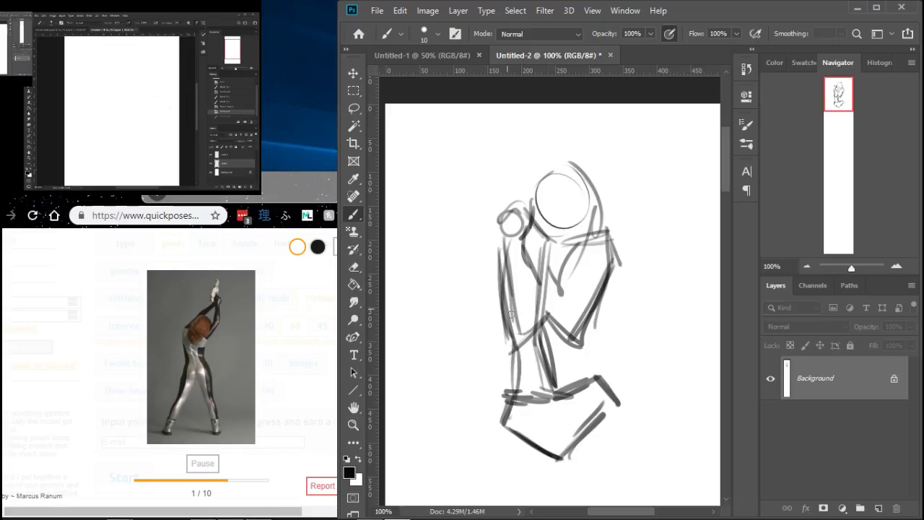
{"action": "mouse_move", "coordinate": [597, 313]}
{"action": "left_mouse_down"}
{"action": "mouse_move", "coordinate": [589, 339]}
{"action": "mouse_move", "coordinate": [588, 331]}
{"action": "mouse_move", "coordinate": [592, 379]}
{"action": "left_mouse_up"}
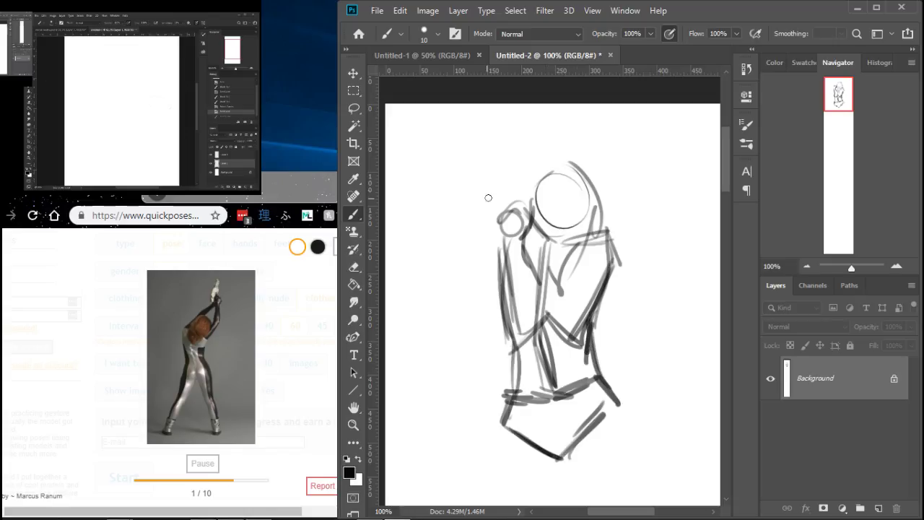
Sketch the standing figure's first raised arm reaching from the shoulder joint over the head.
{"action": "mouse_move", "coordinate": [507, 229]}
{"action": "left_mouse_down"}
{"action": "mouse_move", "coordinate": [503, 292]}
{"action": "mouse_move", "coordinate": [498, 218]}
{"action": "mouse_move", "coordinate": [502, 232]}
{"action": "mouse_move", "coordinate": [510, 200]}
{"action": "mouse_move", "coordinate": [533, 180]}
{"action": "left_mouse_up"}
{"action": "mouse_move", "coordinate": [535, 215]}
{"action": "left_mouse_down"}
{"action": "mouse_move", "coordinate": [552, 175]}
{"action": "mouse_move", "coordinate": [576, 161]}
{"action": "left_mouse_up"}
{"action": "left_click_drag", "start_coordinate": [525, 200], "coordinate": [579, 160]}
{"action": "mouse_move", "coordinate": [556, 166]}
{"action": "left_mouse_down"}
{"action": "mouse_move", "coordinate": [525, 209]}
{"action": "mouse_move", "coordinate": [556, 165]}
{"action": "mouse_move", "coordinate": [576, 157]}
{"action": "left_mouse_up"}
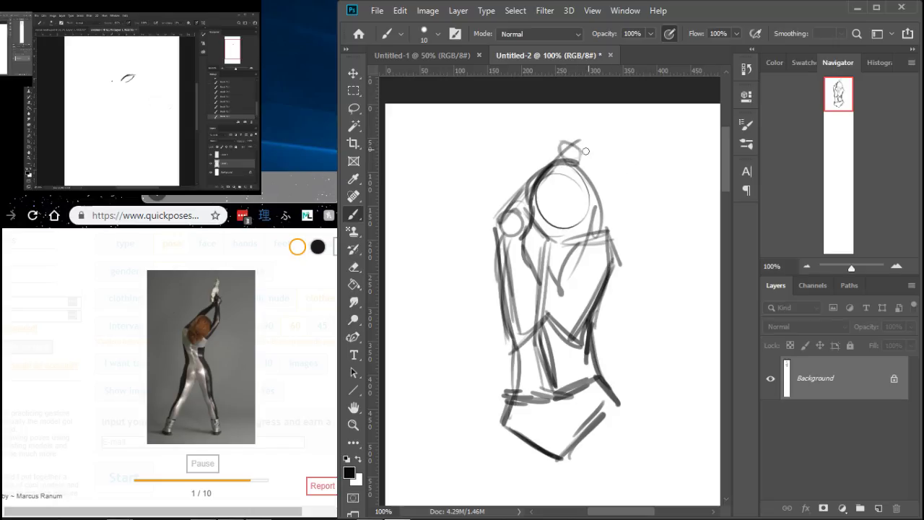
Sketch the standing figure's second raised arm with its shoulder joint, bent elbow and upright forearm.
{"action": "left_click_drag", "start_coordinate": [582, 149], "coordinate": [631, 109]}
{"action": "mouse_move", "coordinate": [613, 240]}
{"action": "left_mouse_down"}
{"action": "mouse_move", "coordinate": [611, 253]}
{"action": "mouse_move", "coordinate": [657, 196]}
{"action": "left_mouse_up"}
{"action": "mouse_move", "coordinate": [654, 118]}
{"action": "left_mouse_down"}
{"action": "mouse_move", "coordinate": [647, 196]}
{"action": "mouse_move", "coordinate": [655, 192]}
{"action": "left_mouse_up"}
{"action": "left_click_drag", "start_coordinate": [599, 233], "coordinate": [649, 194]}
{"action": "left_click_drag", "start_coordinate": [621, 268], "coordinate": [665, 203]}
{"action": "left_click_drag", "start_coordinate": [611, 253], "coordinate": [666, 197]}
{"action": "left_click_drag", "start_coordinate": [654, 123], "coordinate": [654, 193]}
{"action": "left_click_drag", "start_coordinate": [675, 110], "coordinate": [667, 197]}
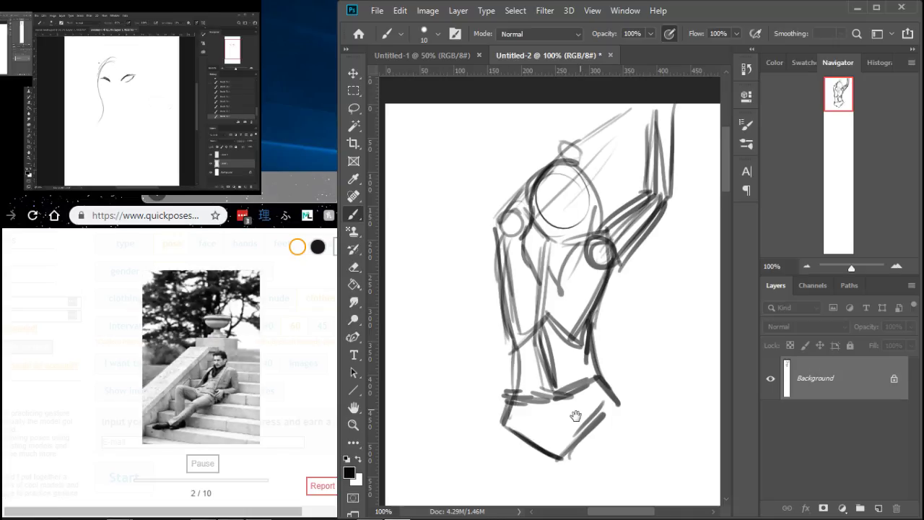
Draw the head and shoulder line of the reclining man with a 4 px brush below the first figure at 200% zoom.
{"action": "left_click_drag", "start_coordinate": [590, 361], "coordinate": [551, 174]}
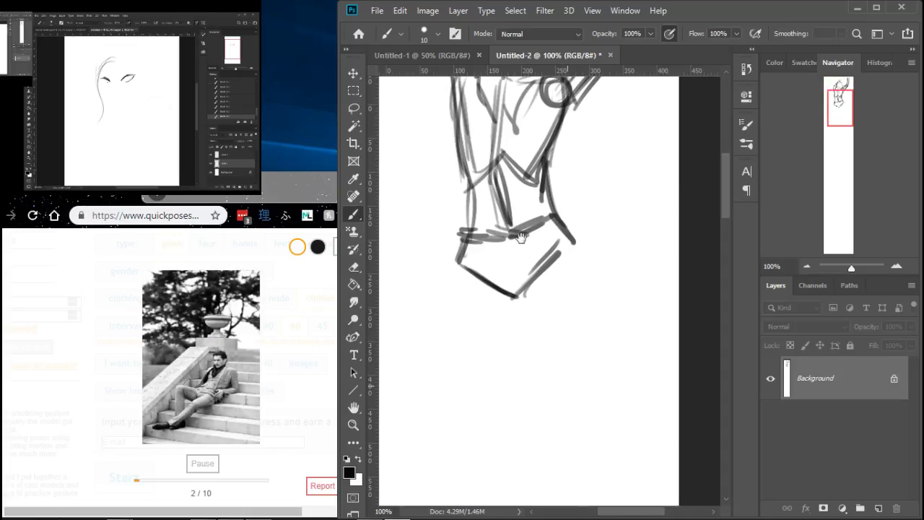
{"action": "left_click", "coordinate": [809, 267]}
{"action": "left_click", "coordinate": [897, 268]}
{"action": "left_click", "coordinate": [897, 267]}
{"action": "mouse_move", "coordinate": [829, 119]}
{"action": "left_mouse_down"}
{"action": "mouse_move", "coordinate": [838, 108]}
{"action": "mouse_move", "coordinate": [832, 119]}
{"action": "left_mouse_up"}
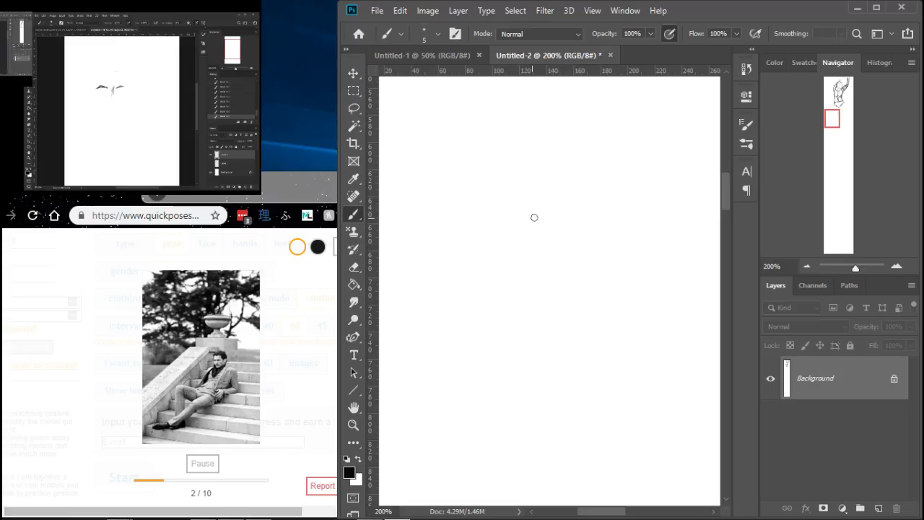
{"action": "mouse_move", "coordinate": [578, 136]}
{"action": "left_mouse_down"}
{"action": "mouse_move", "coordinate": [569, 200]}
{"action": "mouse_move", "coordinate": [559, 153]}
{"action": "mouse_move", "coordinate": [613, 176]}
{"action": "mouse_move", "coordinate": [556, 174]}
{"action": "left_mouse_up"}
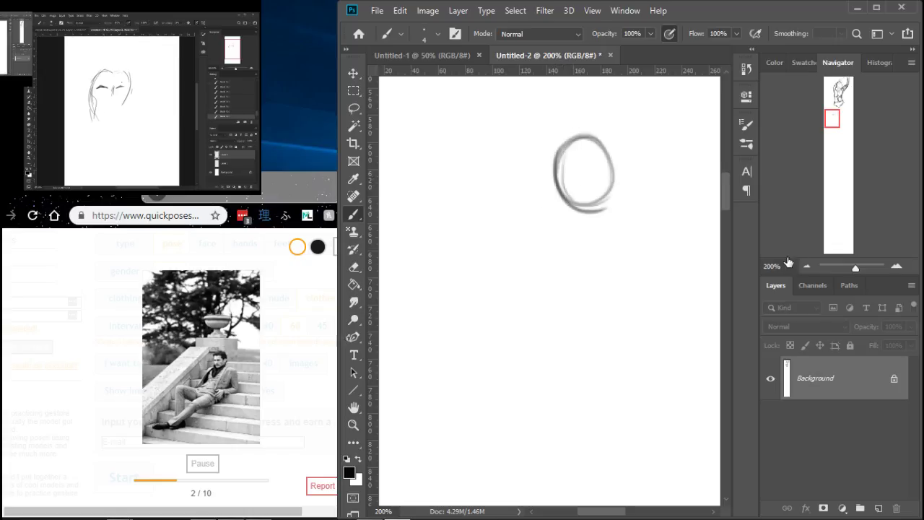
{"action": "left_click", "coordinate": [806, 267]}
{"action": "left_click", "coordinate": [897, 267]}
{"action": "mouse_move", "coordinate": [600, 149]}
{"action": "left_mouse_down"}
{"action": "mouse_move", "coordinate": [609, 192]}
{"action": "mouse_move", "coordinate": [584, 142]}
{"action": "left_mouse_up"}
{"action": "mouse_move", "coordinate": [558, 170]}
{"action": "left_mouse_down"}
{"action": "mouse_move", "coordinate": [580, 211]}
{"action": "mouse_move", "coordinate": [609, 197]}
{"action": "left_mouse_up"}
{"action": "left_click_drag", "start_coordinate": [555, 215], "coordinate": [647, 204]}
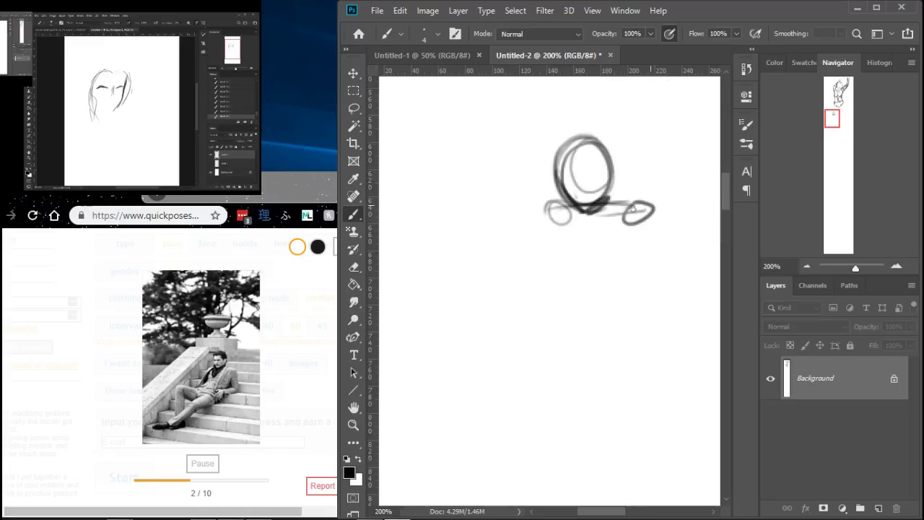
Sketch the reclining man's torso, scarf, resting arm and thighs.
{"action": "mouse_move", "coordinate": [629, 287]}
{"action": "left_mouse_down"}
{"action": "mouse_move", "coordinate": [534, 327]}
{"action": "mouse_move", "coordinate": [566, 328]}
{"action": "mouse_move", "coordinate": [499, 327]}
{"action": "mouse_move", "coordinate": [510, 311]}
{"action": "mouse_move", "coordinate": [382, 316]}
{"action": "mouse_move", "coordinate": [401, 339]}
{"action": "mouse_move", "coordinate": [526, 327]}
{"action": "mouse_move", "coordinate": [508, 324]}
{"action": "mouse_move", "coordinate": [495, 347]}
{"action": "mouse_move", "coordinate": [545, 348]}
{"action": "mouse_move", "coordinate": [533, 383]}
{"action": "mouse_move", "coordinate": [497, 402]}
{"action": "mouse_move", "coordinate": [587, 332]}
{"action": "mouse_move", "coordinate": [626, 272]}
{"action": "left_mouse_up"}
{"action": "mouse_move", "coordinate": [640, 231]}
{"action": "left_mouse_down"}
{"action": "mouse_move", "coordinate": [672, 275]}
{"action": "mouse_move", "coordinate": [652, 270]}
{"action": "mouse_move", "coordinate": [581, 300]}
{"action": "mouse_move", "coordinate": [626, 313]}
{"action": "mouse_move", "coordinate": [672, 296]}
{"action": "mouse_move", "coordinate": [582, 352]}
{"action": "mouse_move", "coordinate": [603, 317]}
{"action": "left_mouse_up"}
{"action": "mouse_move", "coordinate": [563, 236]}
{"action": "left_mouse_down"}
{"action": "mouse_move", "coordinate": [567, 257]}
{"action": "mouse_move", "coordinate": [588, 219]}
{"action": "mouse_move", "coordinate": [557, 212]}
{"action": "mouse_move", "coordinate": [546, 239]}
{"action": "mouse_move", "coordinate": [534, 223]}
{"action": "mouse_move", "coordinate": [558, 220]}
{"action": "mouse_move", "coordinate": [518, 295]}
{"action": "left_mouse_up"}
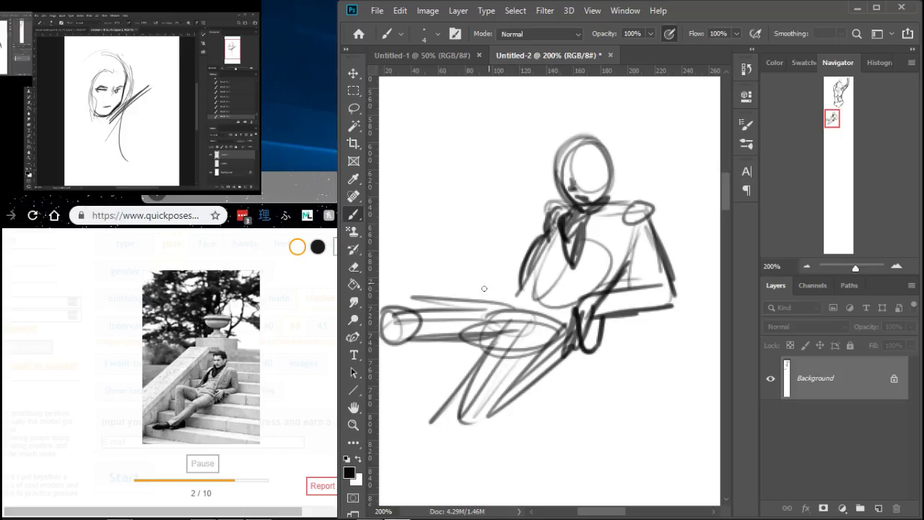
Draw the knee and lower part of the reclining man's extended leg.
{"action": "left_click_drag", "start_coordinate": [490, 415], "coordinate": [449, 443]}
{"action": "mouse_move", "coordinate": [427, 422]}
{"action": "left_mouse_down"}
{"action": "mouse_move", "coordinate": [457, 427]}
{"action": "mouse_move", "coordinate": [421, 461]}
{"action": "left_mouse_up"}
{"action": "left_click_drag", "start_coordinate": [428, 423], "coordinate": [388, 484]}
{"action": "left_click_drag", "start_coordinate": [416, 442], "coordinate": [390, 491]}
{"action": "mouse_move", "coordinate": [398, 496]}
{"action": "left_mouse_down"}
{"action": "mouse_move", "coordinate": [437, 465]}
{"action": "mouse_move", "coordinate": [468, 433]}
{"action": "left_mouse_up"}
{"action": "left_click_drag", "start_coordinate": [476, 417], "coordinate": [467, 431]}
Draw the lower leg hanging from the reclining man's bent knee.
{"action": "left_click_drag", "start_coordinate": [392, 339], "coordinate": [402, 404]}
{"action": "left_click_drag", "start_coordinate": [383, 318], "coordinate": [398, 416]}
{"action": "mouse_move", "coordinate": [410, 332]}
{"action": "left_mouse_down"}
{"action": "mouse_move", "coordinate": [418, 441]}
{"action": "mouse_move", "coordinate": [415, 365]}
{"action": "left_mouse_up"}
Reinforce the reclining man's shoulder, the arm reaching to his lap and the top edge of his thigh.
{"action": "mouse_move", "coordinate": [507, 295]}
{"action": "left_mouse_down"}
{"action": "mouse_move", "coordinate": [394, 299]}
{"action": "mouse_move", "coordinate": [510, 309]}
{"action": "left_mouse_up"}
{"action": "mouse_move", "coordinate": [526, 277]}
{"action": "left_mouse_down"}
{"action": "mouse_move", "coordinate": [486, 311]}
{"action": "mouse_move", "coordinate": [494, 305]}
{"action": "left_mouse_up"}
{"action": "left_click_drag", "start_coordinate": [540, 247], "coordinate": [484, 316]}
{"action": "left_click_drag", "start_coordinate": [522, 263], "coordinate": [497, 293]}
{"action": "left_click_drag", "start_coordinate": [568, 205], "coordinate": [537, 232]}
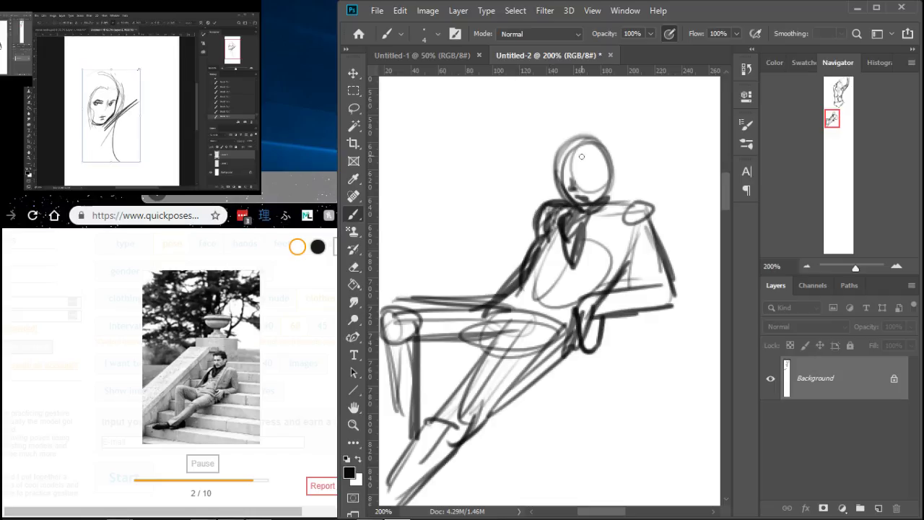
Add dark strokes for the reclining man's jaw and short hair.
{"action": "mouse_move", "coordinate": [567, 191]}
{"action": "left_mouse_down"}
{"action": "mouse_move", "coordinate": [588, 137]}
{"action": "mouse_move", "coordinate": [601, 172]}
{"action": "left_mouse_up"}
{"action": "mouse_move", "coordinate": [595, 154]}
{"action": "left_mouse_down"}
{"action": "mouse_move", "coordinate": [609, 185]}
{"action": "mouse_move", "coordinate": [550, 174]}
{"action": "mouse_move", "coordinate": [567, 169]}
{"action": "mouse_move", "coordinate": [576, 150]}
{"action": "mouse_move", "coordinate": [609, 137]}
{"action": "left_mouse_up"}
{"action": "left_click_drag", "start_coordinate": [605, 148], "coordinate": [620, 179]}
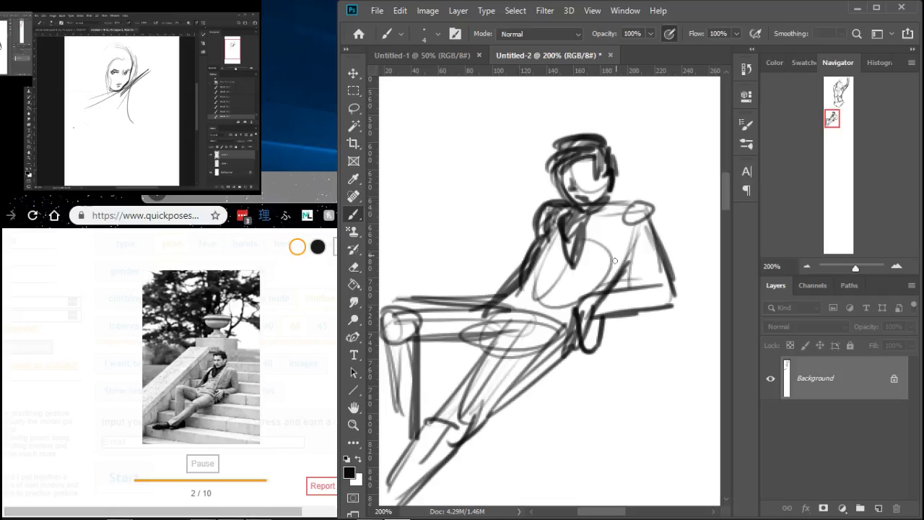
{"action": "left_click_drag", "start_coordinate": [626, 243], "coordinate": [628, 272]}
Sketch the head of the man in the black coat in the blank area beside the reclining figure.
{"action": "left_click_drag", "start_coordinate": [662, 339], "coordinate": [440, 344]}
{"action": "mouse_move", "coordinate": [528, 311]}
{"action": "left_mouse_down"}
{"action": "mouse_move", "coordinate": [600, 346]}
{"action": "mouse_move", "coordinate": [561, 288]}
{"action": "left_mouse_up"}
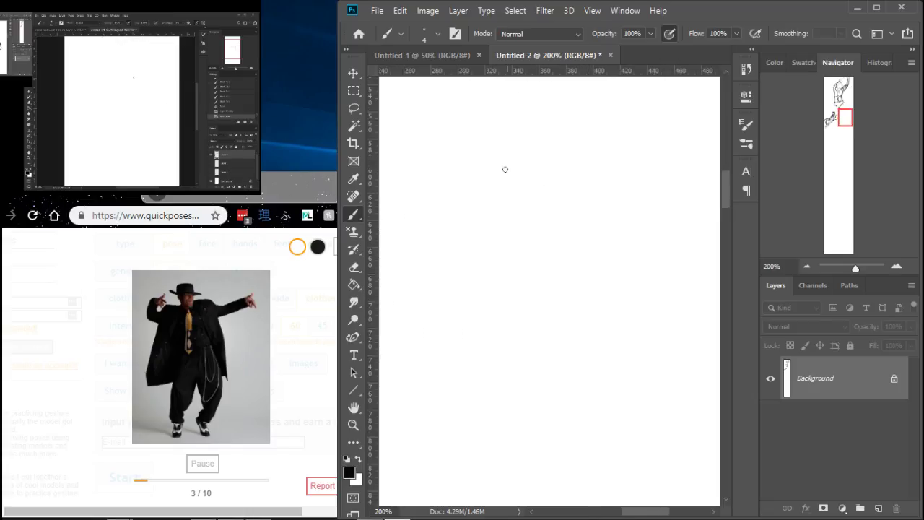
{"action": "mouse_move", "coordinate": [526, 136]}
{"action": "left_mouse_down"}
{"action": "mouse_move", "coordinate": [531, 191]}
{"action": "mouse_move", "coordinate": [551, 183]}
{"action": "mouse_move", "coordinate": [511, 193]}
{"action": "mouse_move", "coordinate": [538, 204]}
{"action": "mouse_move", "coordinate": [549, 163]}
{"action": "mouse_move", "coordinate": [528, 211]}
{"action": "left_mouse_up"}
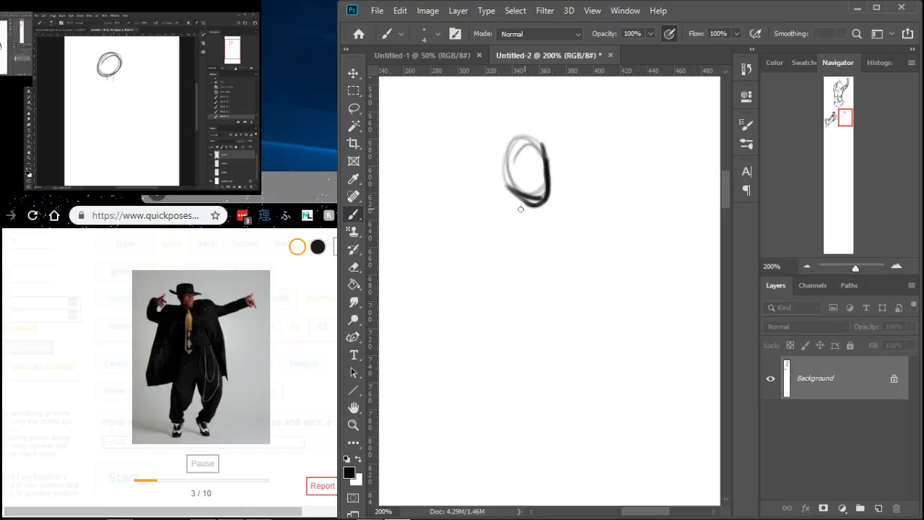
{"action": "left_click_drag", "start_coordinate": [481, 194], "coordinate": [517, 196]}
{"action": "mouse_move", "coordinate": [514, 198]}
{"action": "left_mouse_down"}
{"action": "mouse_move", "coordinate": [497, 149]}
{"action": "mouse_move", "coordinate": [521, 135]}
{"action": "left_mouse_up"}
Block in the coat figure's torso with a shoulder line, both sides and the waist lines.
{"action": "left_click_drag", "start_coordinate": [512, 250], "coordinate": [557, 237]}
{"action": "mouse_move", "coordinate": [503, 230]}
{"action": "left_mouse_down"}
{"action": "mouse_move", "coordinate": [573, 221]}
{"action": "mouse_move", "coordinate": [503, 235]}
{"action": "left_mouse_up"}
{"action": "left_click_drag", "start_coordinate": [509, 261], "coordinate": [525, 317]}
{"action": "mouse_move", "coordinate": [495, 240]}
{"action": "left_mouse_down"}
{"action": "mouse_move", "coordinate": [533, 326]}
{"action": "mouse_move", "coordinate": [596, 303]}
{"action": "left_mouse_up"}
{"action": "left_click_drag", "start_coordinate": [510, 331], "coordinate": [594, 327]}
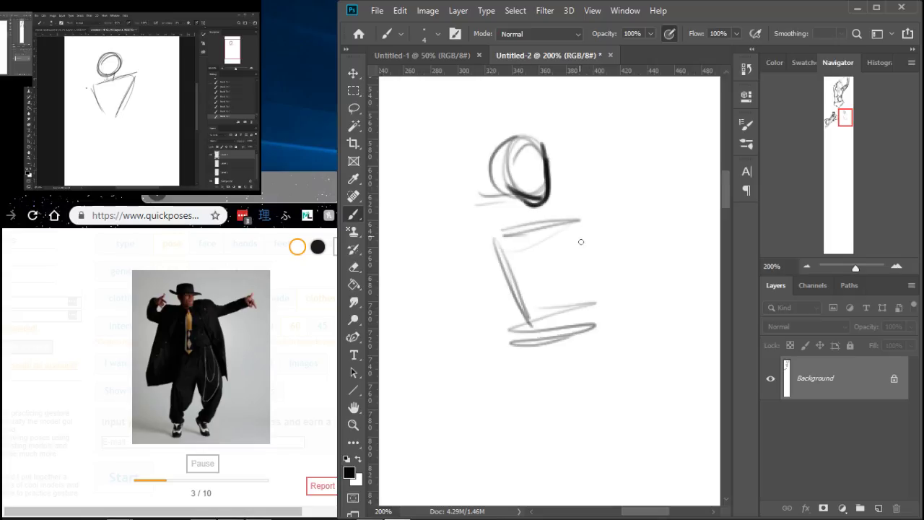
{"action": "left_click_drag", "start_coordinate": [576, 230], "coordinate": [591, 328]}
Draw the coat figure's hip sides and the V-shaped crotch lines below the waist.
{"action": "mouse_move", "coordinate": [496, 241]}
{"action": "left_mouse_down"}
{"action": "mouse_move", "coordinate": [523, 337]}
{"action": "mouse_move", "coordinate": [530, 313]}
{"action": "mouse_move", "coordinate": [478, 283]}
{"action": "mouse_move", "coordinate": [488, 318]}
{"action": "mouse_move", "coordinate": [491, 296]}
{"action": "left_mouse_up"}
{"action": "mouse_move", "coordinate": [488, 275]}
{"action": "left_mouse_down"}
{"action": "mouse_move", "coordinate": [542, 313]}
{"action": "mouse_move", "coordinate": [525, 320]}
{"action": "left_mouse_up"}
{"action": "mouse_move", "coordinate": [494, 290]}
{"action": "left_mouse_down"}
{"action": "mouse_move", "coordinate": [529, 327]}
{"action": "mouse_move", "coordinate": [573, 273]}
{"action": "left_mouse_up"}
{"action": "mouse_move", "coordinate": [552, 233]}
{"action": "left_mouse_down"}
{"action": "mouse_move", "coordinate": [560, 294]}
{"action": "mouse_move", "coordinate": [569, 296]}
{"action": "left_mouse_up"}
Sketch the outer and inner contours of the coat figure's first thigh down to the knee.
{"action": "left_click_drag", "start_coordinate": [484, 284], "coordinate": [492, 379]}
{"action": "left_click_drag", "start_coordinate": [481, 260], "coordinate": [483, 360]}
{"action": "left_click_drag", "start_coordinate": [482, 292], "coordinate": [475, 402]}
{"action": "mouse_move", "coordinate": [482, 257]}
{"action": "left_mouse_down"}
{"action": "mouse_move", "coordinate": [469, 399]}
{"action": "mouse_move", "coordinate": [478, 393]}
{"action": "left_mouse_up"}
{"action": "left_click_drag", "start_coordinate": [479, 332], "coordinate": [488, 426]}
{"action": "left_click_drag", "start_coordinate": [530, 310], "coordinate": [489, 425]}
Sketch the contours of the coat figure's other thigh down to the bent knee.
{"action": "left_click_drag", "start_coordinate": [556, 320], "coordinate": [584, 383]}
{"action": "mouse_move", "coordinate": [538, 325]}
{"action": "left_mouse_down"}
{"action": "mouse_move", "coordinate": [565, 395]}
{"action": "mouse_move", "coordinate": [558, 414]}
{"action": "left_mouse_up"}
{"action": "left_click_drag", "start_coordinate": [561, 259], "coordinate": [560, 409]}
{"action": "left_click_drag", "start_coordinate": [566, 275], "coordinate": [578, 376]}
{"action": "left_click_drag", "start_coordinate": [567, 284], "coordinate": [581, 394]}
{"action": "left_click_drag", "start_coordinate": [578, 362], "coordinate": [583, 264]}
Draw the lower leg and foot beneath the coat figure's first thigh.
{"action": "left_click_drag", "start_coordinate": [478, 296], "coordinate": [462, 378]}
{"action": "left_click_drag", "start_coordinate": [472, 343], "coordinate": [467, 413]}
{"action": "mouse_move", "coordinate": [497, 318]}
{"action": "left_mouse_down"}
{"action": "mouse_move", "coordinate": [474, 407]}
{"action": "mouse_move", "coordinate": [494, 438]}
{"action": "mouse_move", "coordinate": [491, 462]}
{"action": "left_mouse_up"}
{"action": "left_click_drag", "start_coordinate": [462, 413], "coordinate": [488, 460]}
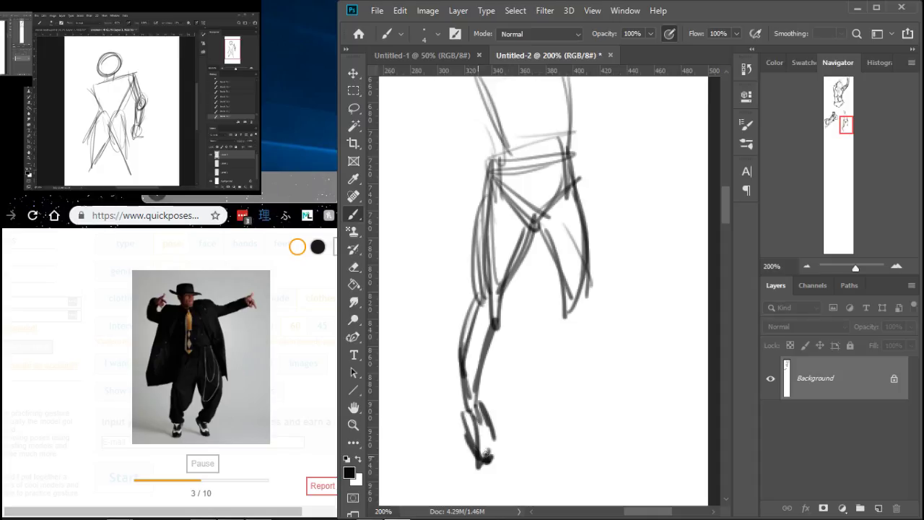
Draw the coat figure's other lower leg, angled inward from the knee, and its outward-pointing foot.
{"action": "left_click_drag", "start_coordinate": [564, 315], "coordinate": [530, 381]}
{"action": "mouse_move", "coordinate": [559, 315]}
{"action": "left_mouse_down"}
{"action": "mouse_move", "coordinate": [527, 387]}
{"action": "mouse_move", "coordinate": [538, 396]}
{"action": "left_mouse_up"}
{"action": "mouse_move", "coordinate": [569, 317]}
{"action": "left_mouse_down"}
{"action": "mouse_move", "coordinate": [541, 412]}
{"action": "mouse_move", "coordinate": [569, 438]}
{"action": "left_mouse_up"}
{"action": "left_click_drag", "start_coordinate": [526, 391], "coordinate": [577, 440]}
{"action": "mouse_move", "coordinate": [576, 441]}
{"action": "left_mouse_down"}
{"action": "mouse_move", "coordinate": [544, 400]}
{"action": "mouse_move", "coordinate": [534, 360]}
{"action": "left_mouse_up"}
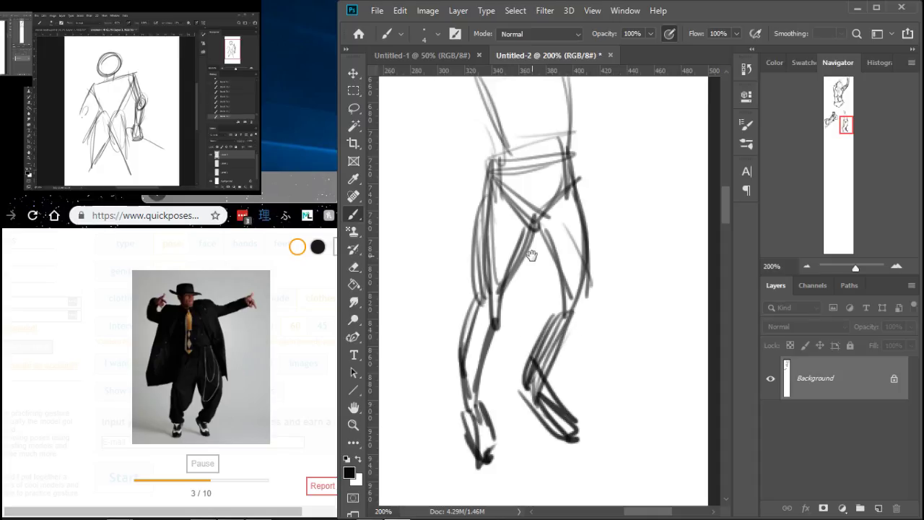
Add head and torso strokes to the coat figure and sketch its bent arm with the raised hand.
{"action": "left_click_drag", "start_coordinate": [532, 249], "coordinate": [559, 384]}
{"action": "left_click_drag", "start_coordinate": [482, 217], "coordinate": [519, 303]}
{"action": "left_click_drag", "start_coordinate": [501, 164], "coordinate": [458, 158]}
{"action": "left_click_drag", "start_coordinate": [475, 195], "coordinate": [511, 198]}
{"action": "left_click_drag", "start_coordinate": [407, 169], "coordinate": [414, 149]}
{"action": "mouse_move", "coordinate": [413, 164]}
{"action": "left_mouse_down"}
{"action": "mouse_move", "coordinate": [456, 98]}
{"action": "mouse_move", "coordinate": [398, 181]}
{"action": "left_mouse_up"}
{"action": "left_click_drag", "start_coordinate": [402, 177], "coordinate": [517, 194]}
{"action": "mouse_move", "coordinate": [442, 107]}
{"action": "left_mouse_down"}
{"action": "mouse_move", "coordinate": [412, 173]}
{"action": "mouse_move", "coordinate": [440, 253]}
{"action": "left_mouse_up"}
Sketch the coat figure's outstretched arm with its sleeve edges and cuff.
{"action": "mouse_move", "coordinate": [561, 250]}
{"action": "left_mouse_down"}
{"action": "mouse_move", "coordinate": [615, 237]}
{"action": "mouse_move", "coordinate": [629, 257]}
{"action": "mouse_move", "coordinate": [556, 261]}
{"action": "mouse_move", "coordinate": [612, 230]}
{"action": "left_mouse_up"}
{"action": "mouse_move", "coordinate": [527, 267]}
{"action": "left_mouse_down"}
{"action": "mouse_move", "coordinate": [656, 222]}
{"action": "mouse_move", "coordinate": [673, 205]}
{"action": "left_mouse_up"}
{"action": "mouse_move", "coordinate": [666, 202]}
{"action": "left_mouse_down"}
{"action": "mouse_move", "coordinate": [672, 233]}
{"action": "mouse_move", "coordinate": [674, 217]}
{"action": "left_mouse_up"}
{"action": "mouse_move", "coordinate": [527, 231]}
{"action": "left_mouse_down"}
{"action": "mouse_move", "coordinate": [565, 212]}
{"action": "mouse_move", "coordinate": [665, 199]}
{"action": "left_mouse_up"}
{"action": "mouse_move", "coordinate": [589, 230]}
{"action": "left_mouse_down"}
{"action": "mouse_move", "coordinate": [672, 202]}
{"action": "mouse_move", "coordinate": [675, 241]}
{"action": "left_mouse_up"}
Draw the open front edge and outer side of the coat below the outstretched arm.
{"action": "mouse_move", "coordinate": [569, 268]}
{"action": "left_mouse_down"}
{"action": "mouse_move", "coordinate": [686, 234]}
{"action": "mouse_move", "coordinate": [605, 338]}
{"action": "left_mouse_up"}
{"action": "left_click_drag", "start_coordinate": [562, 251], "coordinate": [607, 340]}
{"action": "left_click_drag", "start_coordinate": [534, 253], "coordinate": [629, 370]}
{"action": "left_click_drag", "start_coordinate": [600, 302], "coordinate": [647, 425]}
{"action": "left_click_drag", "start_coordinate": [588, 331], "coordinate": [639, 444]}
Add the necktie, the hat brim and the neck and shoulder lines to the coat figure.
{"action": "left_click_drag", "start_coordinate": [470, 278], "coordinate": [496, 357]}
{"action": "mouse_move", "coordinate": [508, 247]}
{"action": "left_mouse_down"}
{"action": "mouse_move", "coordinate": [513, 302]}
{"action": "mouse_move", "coordinate": [529, 329]}
{"action": "mouse_move", "coordinate": [543, 296]}
{"action": "left_mouse_up"}
{"action": "left_click_drag", "start_coordinate": [540, 339], "coordinate": [513, 234]}
{"action": "mouse_move", "coordinate": [450, 184]}
{"action": "left_mouse_down"}
{"action": "mouse_move", "coordinate": [517, 190]}
{"action": "mouse_move", "coordinate": [559, 178]}
{"action": "left_mouse_up"}
{"action": "mouse_move", "coordinate": [485, 186]}
{"action": "left_mouse_down"}
{"action": "mouse_move", "coordinate": [526, 151]}
{"action": "mouse_move", "coordinate": [533, 185]}
{"action": "mouse_move", "coordinate": [499, 173]}
{"action": "mouse_move", "coordinate": [506, 205]}
{"action": "mouse_move", "coordinate": [464, 217]}
{"action": "left_mouse_up"}
{"action": "left_click_drag", "start_coordinate": [485, 211], "coordinate": [470, 241]}
Draw the coat's flaring panel below the bent arm and its curved hem across the legs.
{"action": "mouse_move", "coordinate": [409, 233]}
{"action": "left_mouse_down"}
{"action": "mouse_move", "coordinate": [474, 238]}
{"action": "mouse_move", "coordinate": [449, 370]}
{"action": "left_mouse_up"}
{"action": "left_click_drag", "start_coordinate": [455, 250], "coordinate": [424, 387]}
{"action": "left_click_drag", "start_coordinate": [437, 269], "coordinate": [419, 459]}
{"action": "left_click_drag", "start_coordinate": [416, 292], "coordinate": [414, 465]}
{"action": "left_click_drag", "start_coordinate": [414, 487], "coordinate": [509, 454]}
{"action": "left_click_drag", "start_coordinate": [433, 474], "coordinate": [622, 426]}
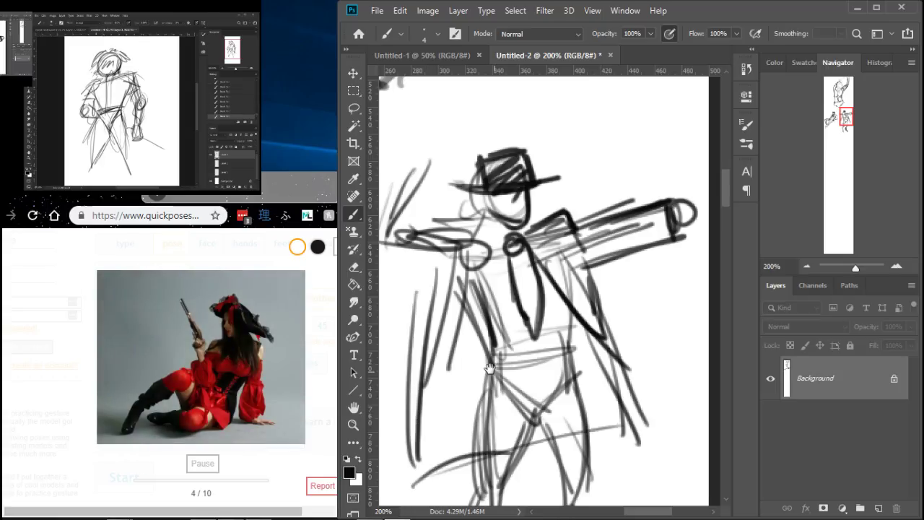
Sketch the seated pirate figure's head and plumed hat in the blank area below the earlier figures.
{"action": "left_click_drag", "start_coordinate": [476, 382], "coordinate": [613, 231]}
{"action": "mouse_move", "coordinate": [457, 332]}
{"action": "left_mouse_down"}
{"action": "mouse_move", "coordinate": [556, 236]}
{"action": "mouse_move", "coordinate": [488, 226]}
{"action": "mouse_move", "coordinate": [440, 245]}
{"action": "left_mouse_up"}
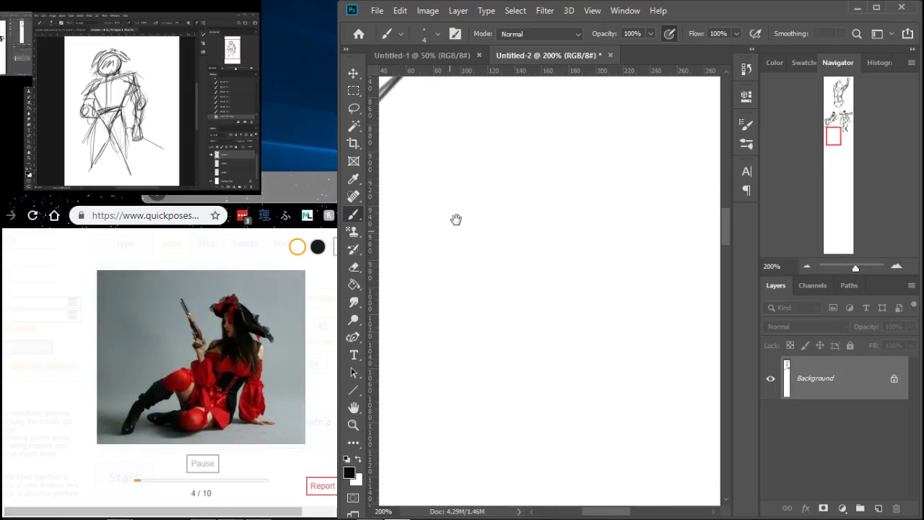
{"action": "mouse_move", "coordinate": [508, 203]}
{"action": "left_mouse_down"}
{"action": "mouse_move", "coordinate": [508, 270]}
{"action": "mouse_move", "coordinate": [506, 253]}
{"action": "mouse_move", "coordinate": [532, 235]}
{"action": "left_mouse_up"}
{"action": "mouse_move", "coordinate": [540, 142]}
{"action": "left_mouse_down"}
{"action": "mouse_move", "coordinate": [554, 216]}
{"action": "mouse_move", "coordinate": [523, 181]}
{"action": "mouse_move", "coordinate": [532, 218]}
{"action": "left_mouse_up"}
{"action": "mouse_move", "coordinate": [539, 174]}
{"action": "left_mouse_down"}
{"action": "mouse_move", "coordinate": [536, 208]}
{"action": "mouse_move", "coordinate": [551, 225]}
{"action": "left_mouse_up"}
{"action": "mouse_move", "coordinate": [532, 158]}
{"action": "left_mouse_down"}
{"action": "mouse_move", "coordinate": [568, 158]}
{"action": "mouse_move", "coordinate": [592, 209]}
{"action": "left_mouse_up"}
{"action": "mouse_move", "coordinate": [568, 162]}
{"action": "left_mouse_down"}
{"action": "mouse_move", "coordinate": [594, 210]}
{"action": "mouse_move", "coordinate": [660, 213]}
{"action": "left_mouse_up"}
{"action": "left_click_drag", "start_coordinate": [592, 178], "coordinate": [654, 237]}
{"action": "mouse_move", "coordinate": [519, 186]}
{"action": "left_mouse_down"}
{"action": "mouse_move", "coordinate": [487, 136]}
{"action": "mouse_move", "coordinate": [538, 121]}
{"action": "mouse_move", "coordinate": [582, 190]}
{"action": "left_mouse_up"}
{"action": "mouse_move", "coordinate": [559, 160]}
{"action": "left_mouse_down"}
{"action": "mouse_move", "coordinate": [557, 225]}
{"action": "mouse_move", "coordinate": [597, 214]}
{"action": "mouse_move", "coordinate": [594, 252]}
{"action": "left_mouse_up"}
{"action": "left_click_drag", "start_coordinate": [573, 212], "coordinate": [594, 249]}
Draw the pirate's long hair, neck, shoulder line and the first curve of the bust.
{"action": "mouse_move", "coordinate": [502, 210]}
{"action": "left_mouse_down"}
{"action": "mouse_move", "coordinate": [506, 238]}
{"action": "mouse_move", "coordinate": [523, 236]}
{"action": "mouse_move", "coordinate": [523, 320]}
{"action": "left_mouse_up"}
{"action": "left_click_drag", "start_coordinate": [509, 252], "coordinate": [534, 353]}
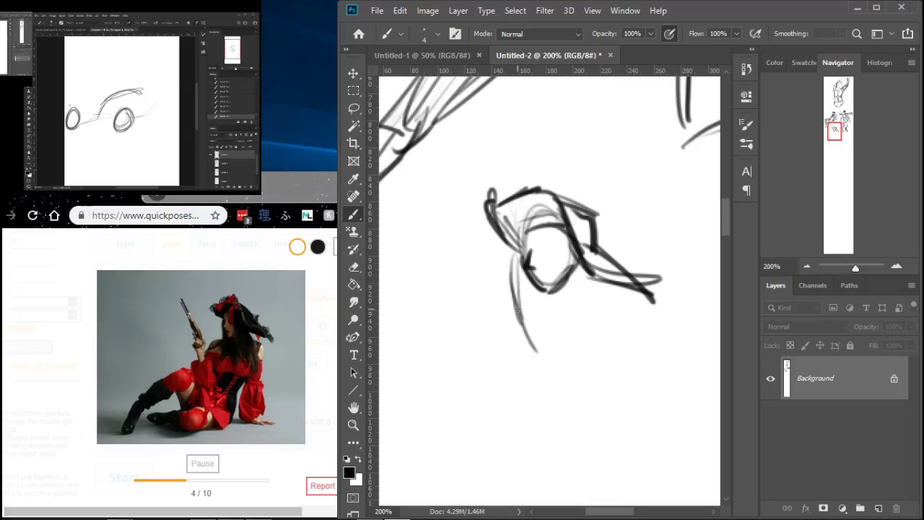
{"action": "mouse_move", "coordinate": [540, 294]}
{"action": "left_mouse_down"}
{"action": "mouse_move", "coordinate": [543, 354]}
{"action": "mouse_move", "coordinate": [591, 350]}
{"action": "left_mouse_up"}
{"action": "left_click_drag", "start_coordinate": [561, 238], "coordinate": [578, 308]}
{"action": "left_click_drag", "start_coordinate": [552, 221], "coordinate": [594, 345]}
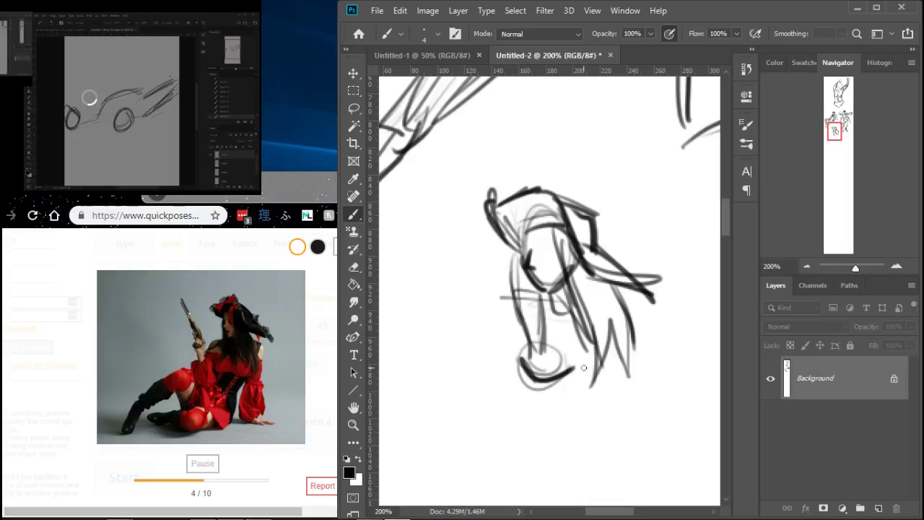
Sketch the pirate's supporting arm with its sleeve edges, straight forearm and hand planted on the ground.
{"action": "mouse_move", "coordinate": [591, 373]}
{"action": "left_mouse_down"}
{"action": "mouse_move", "coordinate": [622, 364]}
{"action": "mouse_move", "coordinate": [616, 320]}
{"action": "mouse_move", "coordinate": [650, 309]}
{"action": "mouse_move", "coordinate": [648, 368]}
{"action": "mouse_move", "coordinate": [600, 319]}
{"action": "left_mouse_up"}
{"action": "mouse_move", "coordinate": [606, 266]}
{"action": "left_mouse_down"}
{"action": "mouse_move", "coordinate": [600, 377]}
{"action": "mouse_move", "coordinate": [605, 361]}
{"action": "left_mouse_up"}
{"action": "mouse_move", "coordinate": [578, 314]}
{"action": "left_mouse_down"}
{"action": "mouse_move", "coordinate": [587, 390]}
{"action": "mouse_move", "coordinate": [597, 390]}
{"action": "mouse_move", "coordinate": [598, 473]}
{"action": "left_mouse_up"}
{"action": "mouse_move", "coordinate": [591, 389]}
{"action": "left_mouse_down"}
{"action": "mouse_move", "coordinate": [605, 464]}
{"action": "mouse_move", "coordinate": [639, 468]}
{"action": "left_mouse_up"}
{"action": "left_click_drag", "start_coordinate": [598, 471], "coordinate": [630, 476]}
{"action": "left_click_drag", "start_coordinate": [603, 461], "coordinate": [647, 468]}
{"action": "left_click_drag", "start_coordinate": [606, 417], "coordinate": [635, 466]}
{"action": "mouse_move", "coordinate": [591, 386]}
{"action": "left_mouse_down"}
{"action": "mouse_move", "coordinate": [601, 448]}
{"action": "mouse_move", "coordinate": [586, 380]}
{"action": "left_mouse_up"}
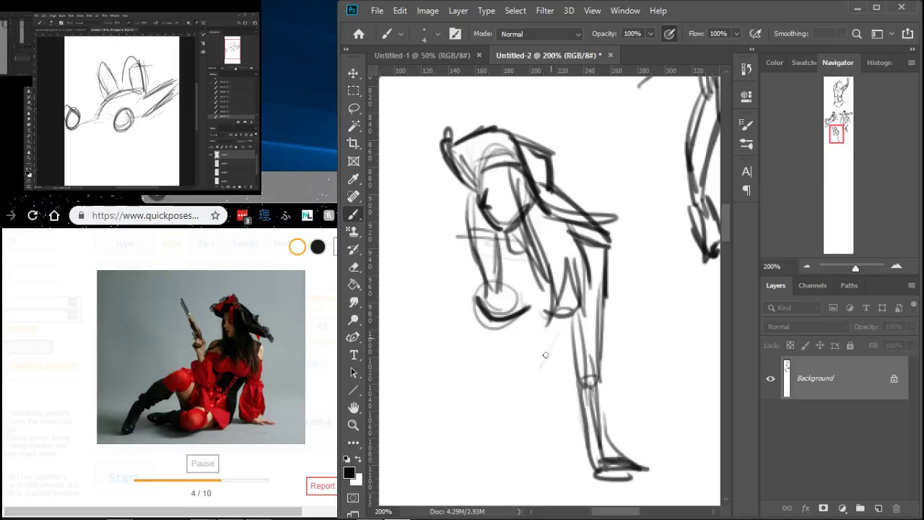
Complete the pirate's bust and draw the sides of the corseted waist below it.
{"action": "left_click_drag", "start_coordinate": [537, 308], "coordinate": [576, 304]}
{"action": "left_click_drag", "start_coordinate": [566, 267], "coordinate": [556, 300]}
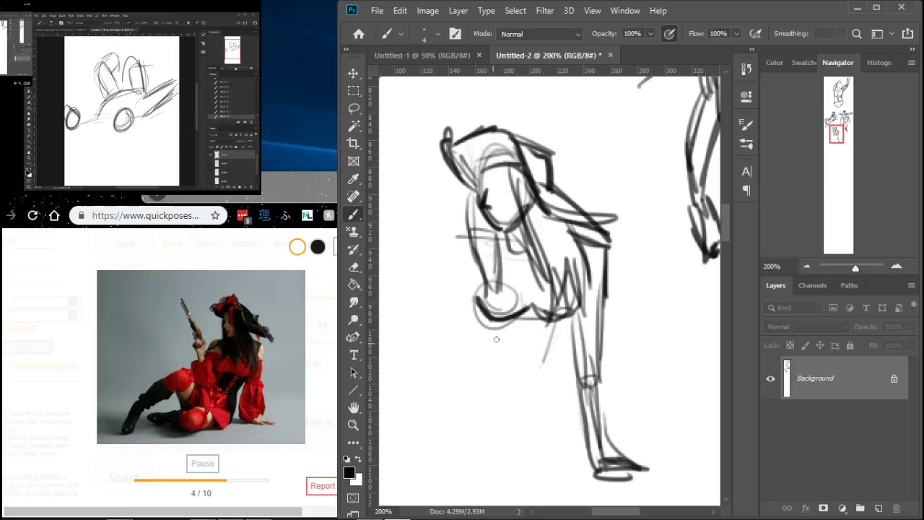
{"action": "mouse_move", "coordinate": [494, 325]}
{"action": "left_mouse_down"}
{"action": "mouse_move", "coordinate": [486, 399]}
{"action": "mouse_move", "coordinate": [489, 385]}
{"action": "left_mouse_up"}
{"action": "left_click_drag", "start_coordinate": [516, 318], "coordinate": [503, 403]}
{"action": "left_click_drag", "start_coordinate": [546, 315], "coordinate": [530, 394]}
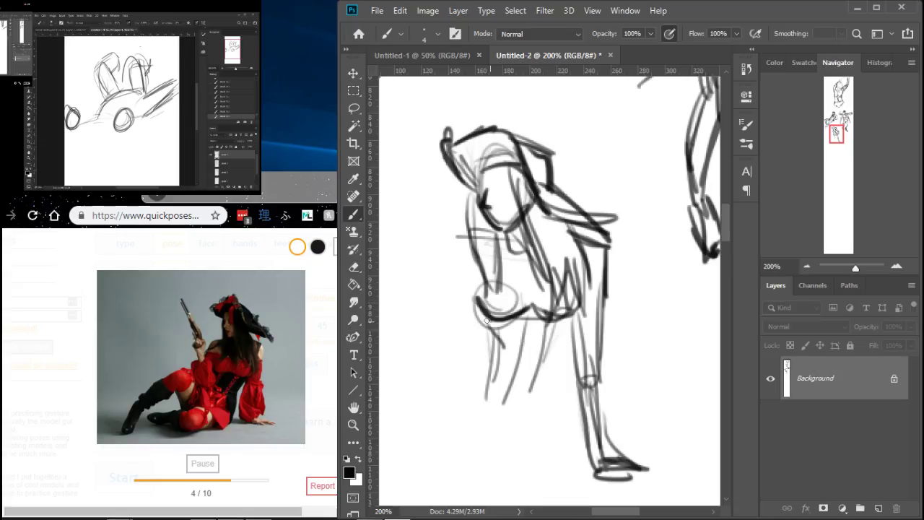
{"action": "mouse_move", "coordinate": [460, 390]}
{"action": "left_mouse_down"}
{"action": "mouse_move", "coordinate": [529, 395]}
{"action": "mouse_move", "coordinate": [550, 418]}
{"action": "mouse_move", "coordinate": [472, 319]}
{"action": "left_mouse_up"}
Draw the pirate's bent arm with its elbow, forearm and raised hand, and the pistol it holds.
{"action": "mouse_move", "coordinate": [456, 230]}
{"action": "left_mouse_down"}
{"action": "mouse_move", "coordinate": [443, 320]}
{"action": "mouse_move", "coordinate": [467, 314]}
{"action": "left_mouse_up"}
{"action": "left_click_drag", "start_coordinate": [455, 320], "coordinate": [401, 262]}
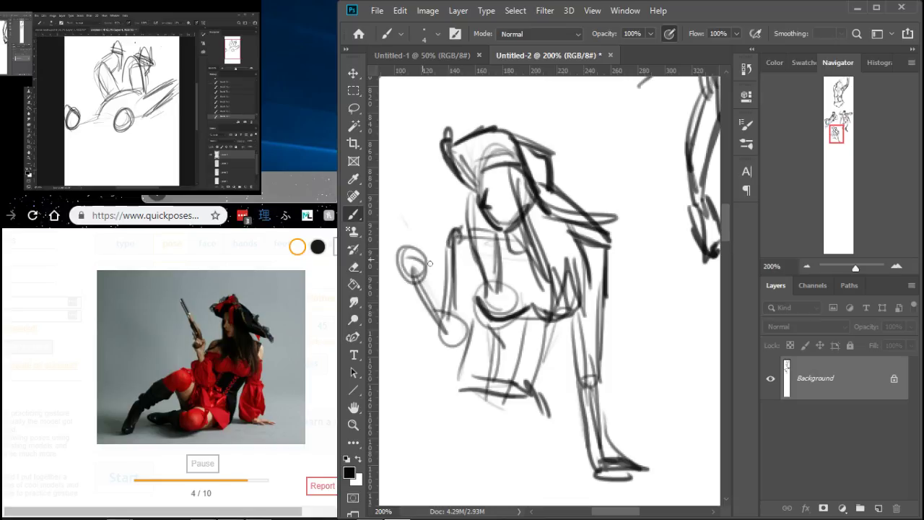
{"action": "left_click_drag", "start_coordinate": [404, 221], "coordinate": [499, 214]}
{"action": "left_click_drag", "start_coordinate": [460, 172], "coordinate": [494, 230]}
{"action": "mouse_move", "coordinate": [449, 191]}
{"action": "left_mouse_down"}
{"action": "mouse_move", "coordinate": [468, 179]}
{"action": "mouse_move", "coordinate": [506, 246]}
{"action": "left_mouse_up"}
{"action": "left_click_drag", "start_coordinate": [451, 167], "coordinate": [507, 248]}
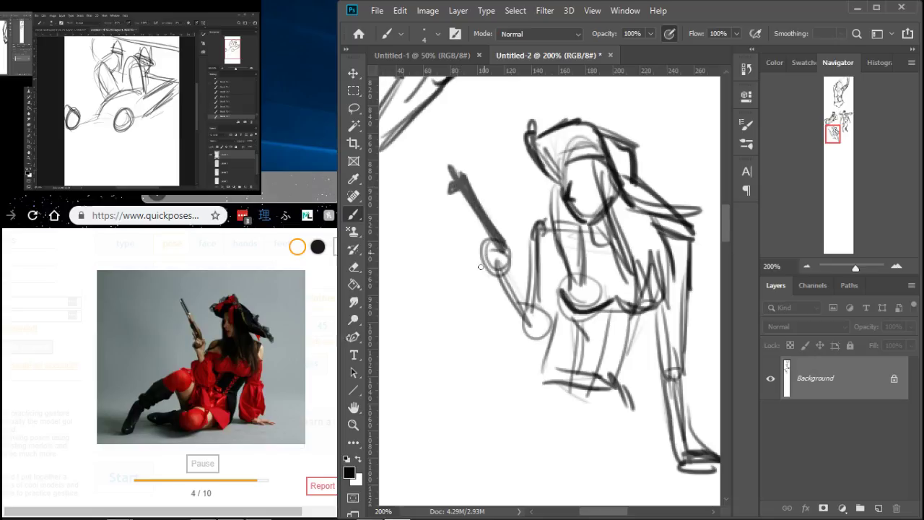
{"action": "mouse_move", "coordinate": [478, 284]}
{"action": "left_mouse_down"}
{"action": "mouse_move", "coordinate": [501, 262]}
{"action": "mouse_move", "coordinate": [493, 288]}
{"action": "mouse_move", "coordinate": [520, 338]}
{"action": "left_mouse_up"}
{"action": "mouse_move", "coordinate": [523, 278]}
{"action": "left_mouse_down"}
{"action": "mouse_move", "coordinate": [509, 318]}
{"action": "mouse_move", "coordinate": [522, 293]}
{"action": "left_mouse_up"}
{"action": "mouse_move", "coordinate": [502, 315]}
{"action": "left_mouse_down"}
{"action": "mouse_move", "coordinate": [522, 354]}
{"action": "mouse_move", "coordinate": [556, 345]}
{"action": "left_mouse_up"}
{"action": "left_click_drag", "start_coordinate": [552, 315], "coordinate": [546, 343]}
Sketch the back-view sword figure's head oval, neck, shoulder line and tapering torso in the blank area beside the pirate.
{"action": "left_click_drag", "start_coordinate": [624, 349], "coordinate": [387, 273]}
{"action": "mouse_move", "coordinate": [550, 235]}
{"action": "left_mouse_down"}
{"action": "mouse_move", "coordinate": [474, 324]}
{"action": "mouse_move", "coordinate": [479, 262]}
{"action": "mouse_move", "coordinate": [549, 227]}
{"action": "mouse_move", "coordinate": [558, 211]}
{"action": "left_mouse_up"}
{"action": "left_click_drag", "start_coordinate": [568, 292], "coordinate": [498, 252]}
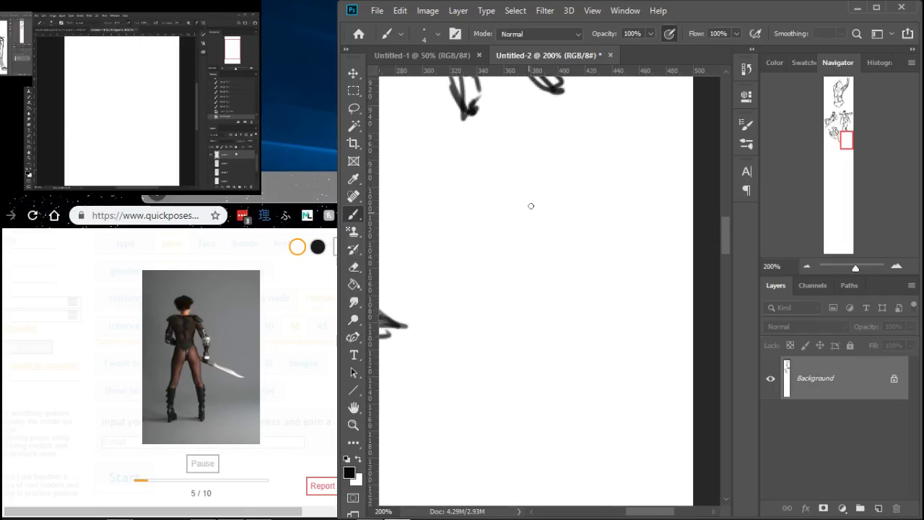
{"action": "mouse_move", "coordinate": [562, 210]}
{"action": "left_mouse_down"}
{"action": "mouse_move", "coordinate": [549, 165]}
{"action": "mouse_move", "coordinate": [527, 216]}
{"action": "left_mouse_up"}
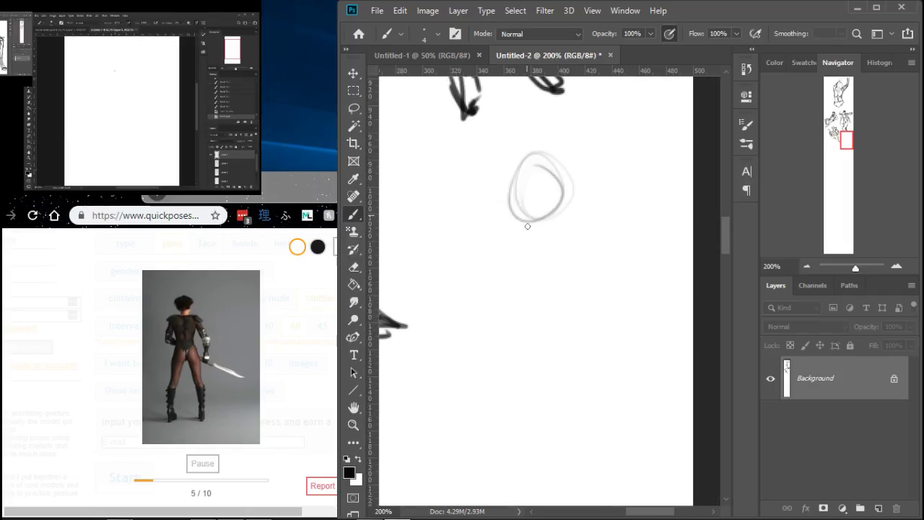
{"action": "left_click_drag", "start_coordinate": [496, 249], "coordinate": [592, 247]}
{"action": "left_click_drag", "start_coordinate": [504, 256], "coordinate": [535, 337]}
{"action": "left_click_drag", "start_coordinate": [585, 253], "coordinate": [577, 328]}
Draw the sword figure's waist, hips and both thighs.
{"action": "mouse_move", "coordinate": [520, 331]}
{"action": "left_mouse_down"}
{"action": "mouse_move", "coordinate": [583, 331]}
{"action": "mouse_move", "coordinate": [516, 354]}
{"action": "left_mouse_up"}
{"action": "mouse_move", "coordinate": [515, 345]}
{"action": "left_mouse_down"}
{"action": "mouse_move", "coordinate": [509, 393]}
{"action": "mouse_move", "coordinate": [531, 413]}
{"action": "left_mouse_up"}
{"action": "left_click_drag", "start_coordinate": [538, 355], "coordinate": [557, 419]}
{"action": "mouse_move", "coordinate": [574, 334]}
{"action": "left_mouse_down"}
{"action": "mouse_move", "coordinate": [595, 383]}
{"action": "mouse_move", "coordinate": [594, 406]}
{"action": "left_mouse_up"}
{"action": "mouse_move", "coordinate": [595, 390]}
{"action": "left_mouse_down"}
{"action": "mouse_move", "coordinate": [586, 417]}
{"action": "mouse_move", "coordinate": [560, 285]}
{"action": "mouse_move", "coordinate": [560, 293]}
{"action": "left_mouse_up"}
{"action": "left_click_drag", "start_coordinate": [503, 296], "coordinate": [493, 382]}
{"action": "mouse_move", "coordinate": [505, 300]}
{"action": "left_mouse_down"}
{"action": "mouse_move", "coordinate": [498, 334]}
{"action": "mouse_move", "coordinate": [523, 394]}
{"action": "left_mouse_up"}
{"action": "mouse_move", "coordinate": [544, 309]}
{"action": "left_mouse_down"}
{"action": "mouse_move", "coordinate": [512, 408]}
{"action": "mouse_move", "coordinate": [587, 386]}
{"action": "left_mouse_up"}
{"action": "mouse_move", "coordinate": [587, 302]}
{"action": "left_mouse_down"}
{"action": "mouse_move", "coordinate": [617, 391]}
{"action": "mouse_move", "coordinate": [608, 360]}
{"action": "left_mouse_up"}
Draw the sword figure's first lower leg with its calf contours and outward-pointing boot.
{"action": "left_click_drag", "start_coordinate": [488, 396], "coordinate": [474, 428]}
{"action": "left_click_drag", "start_coordinate": [487, 400], "coordinate": [476, 467]}
{"action": "left_click_drag", "start_coordinate": [480, 423], "coordinate": [488, 489]}
{"action": "mouse_move", "coordinate": [489, 399]}
{"action": "left_mouse_down"}
{"action": "mouse_move", "coordinate": [480, 429]}
{"action": "mouse_move", "coordinate": [503, 296]}
{"action": "left_mouse_up"}
{"action": "mouse_move", "coordinate": [485, 296]}
{"action": "left_mouse_down"}
{"action": "mouse_move", "coordinate": [493, 404]}
{"action": "mouse_move", "coordinate": [506, 413]}
{"action": "left_mouse_up"}
{"action": "mouse_move", "coordinate": [512, 305]}
{"action": "left_mouse_down"}
{"action": "mouse_move", "coordinate": [507, 425]}
{"action": "mouse_move", "coordinate": [480, 421]}
{"action": "mouse_move", "coordinate": [546, 436]}
{"action": "left_mouse_up"}
{"action": "left_click_drag", "start_coordinate": [505, 403], "coordinate": [540, 436]}
{"action": "left_click_drag", "start_coordinate": [498, 426], "coordinate": [534, 437]}
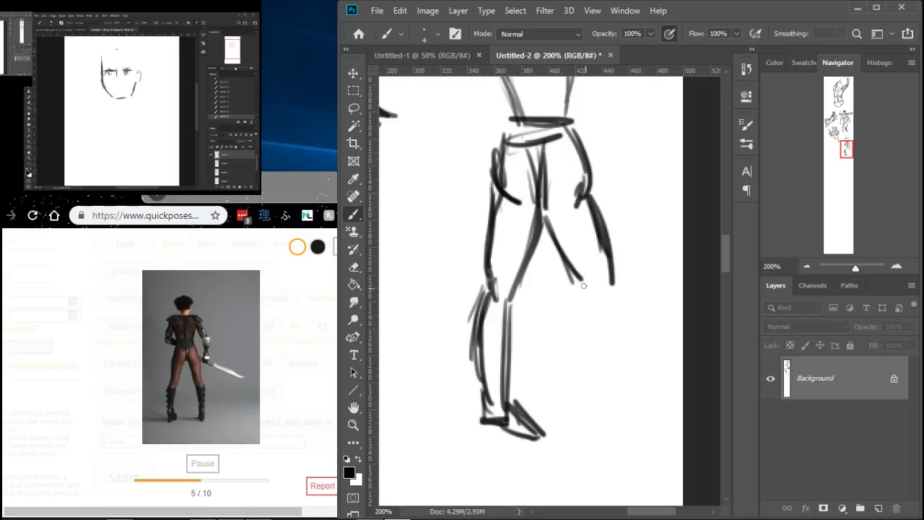
Draw the sword figure's other lower leg, its calf and boot heel.
{"action": "left_click_drag", "start_coordinate": [592, 323], "coordinate": [598, 356]}
{"action": "mouse_move", "coordinate": [581, 291]}
{"action": "left_mouse_down"}
{"action": "mouse_move", "coordinate": [608, 374]}
{"action": "mouse_move", "coordinate": [630, 336]}
{"action": "mouse_move", "coordinate": [627, 387]}
{"action": "left_mouse_up"}
{"action": "left_click_drag", "start_coordinate": [599, 351], "coordinate": [618, 425]}
{"action": "left_click_drag", "start_coordinate": [618, 367], "coordinate": [624, 422]}
{"action": "left_click_drag", "start_coordinate": [625, 374], "coordinate": [631, 417]}
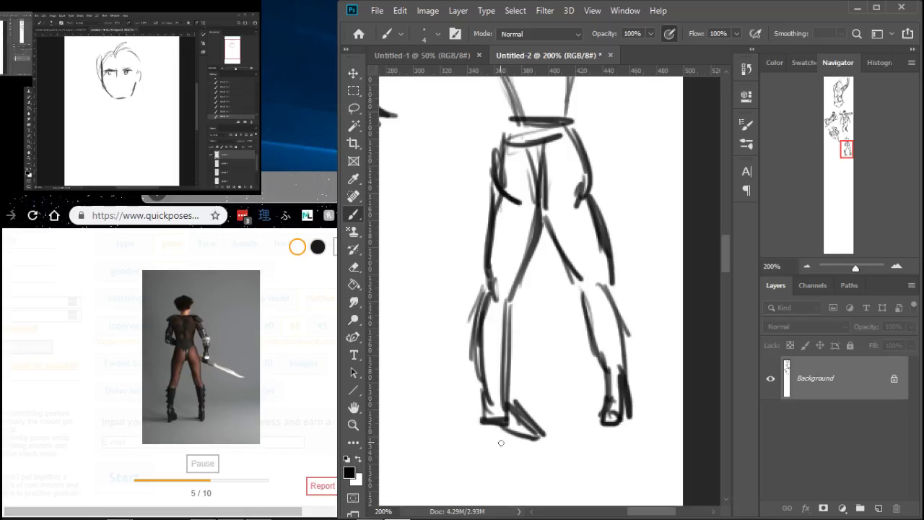
Add the shoulder pad and the arm bent toward the waist on the sword figure's hand-on-hip side.
{"action": "scroll", "coordinate": [541, 405], "scroll_direction": "up", "scroll_amount": 5}
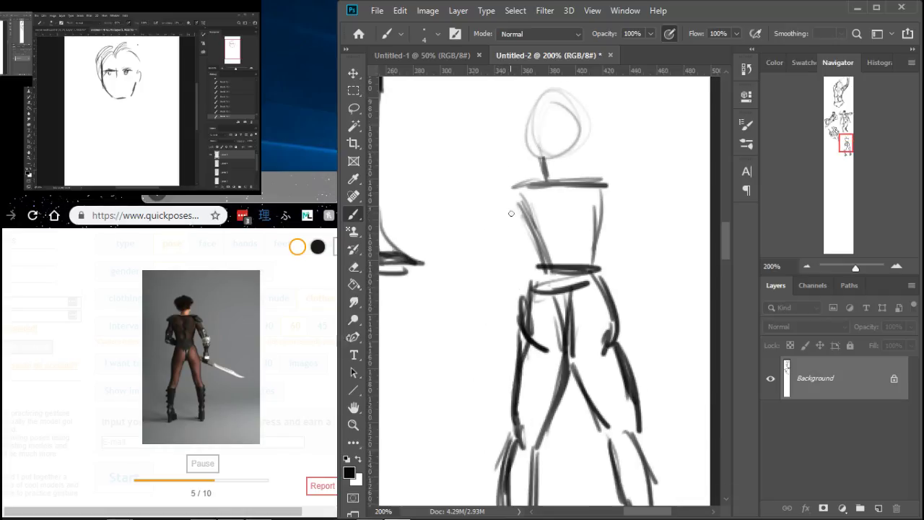
{"action": "left_click_drag", "start_coordinate": [486, 185], "coordinate": [527, 184]}
{"action": "left_click_drag", "start_coordinate": [495, 244], "coordinate": [496, 273]}
{"action": "left_click_drag", "start_coordinate": [492, 216], "coordinate": [490, 281]}
{"action": "left_click_drag", "start_coordinate": [519, 196], "coordinate": [506, 272]}
{"action": "left_click_drag", "start_coordinate": [505, 267], "coordinate": [548, 286]}
{"action": "left_click_drag", "start_coordinate": [498, 261], "coordinate": [519, 296]}
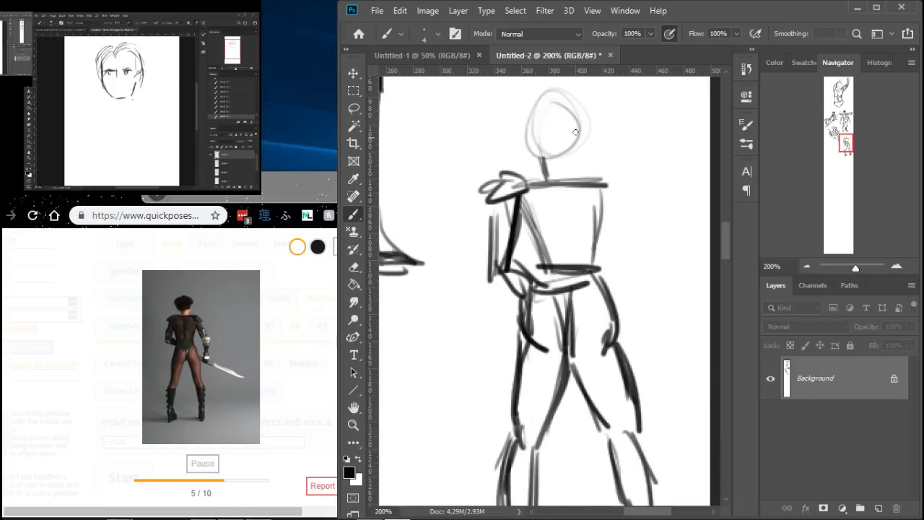
Define the sword figure's neck and scribble in its dark hair.
{"action": "left_click_drag", "start_coordinate": [566, 156], "coordinate": [569, 179]}
{"action": "left_click_drag", "start_coordinate": [531, 147], "coordinate": [554, 167]}
{"action": "mouse_move", "coordinate": [578, 135]}
{"action": "left_mouse_down"}
{"action": "mouse_move", "coordinate": [547, 171]}
{"action": "mouse_move", "coordinate": [562, 148]}
{"action": "left_mouse_up"}
{"action": "left_click_drag", "start_coordinate": [536, 103], "coordinate": [525, 158]}
{"action": "mouse_move", "coordinate": [541, 79]}
{"action": "left_mouse_down"}
{"action": "mouse_move", "coordinate": [518, 131]}
{"action": "mouse_move", "coordinate": [610, 94]}
{"action": "left_mouse_up"}
Add the sword figure's other shoulder pad and spine line, and darken the torso and hip contours.
{"action": "mouse_move", "coordinate": [610, 94]}
{"action": "left_mouse_down"}
{"action": "mouse_move", "coordinate": [580, 109]}
{"action": "mouse_move", "coordinate": [558, 156]}
{"action": "mouse_move", "coordinate": [523, 130]}
{"action": "mouse_move", "coordinate": [556, 100]}
{"action": "mouse_move", "coordinate": [541, 152]}
{"action": "mouse_move", "coordinate": [563, 160]}
{"action": "mouse_move", "coordinate": [577, 185]}
{"action": "mouse_move", "coordinate": [540, 188]}
{"action": "mouse_move", "coordinate": [567, 278]}
{"action": "left_mouse_up"}
{"action": "left_click_drag", "start_coordinate": [520, 215], "coordinate": [546, 301]}
{"action": "mouse_move", "coordinate": [601, 273]}
{"action": "left_mouse_down"}
{"action": "mouse_move", "coordinate": [603, 226]}
{"action": "mouse_move", "coordinate": [608, 316]}
{"action": "mouse_move", "coordinate": [620, 329]}
{"action": "left_mouse_up"}
{"action": "left_click_drag", "start_coordinate": [610, 353], "coordinate": [612, 326]}
Draw the sword figure's hanging armoured arm and the blade extending outward from its hand.
{"action": "mouse_move", "coordinate": [591, 178]}
{"action": "left_mouse_down"}
{"action": "mouse_move", "coordinate": [636, 182]}
{"action": "mouse_move", "coordinate": [603, 198]}
{"action": "mouse_move", "coordinate": [650, 266]}
{"action": "left_mouse_up"}
{"action": "left_click_drag", "start_coordinate": [610, 213], "coordinate": [642, 266]}
{"action": "mouse_move", "coordinate": [629, 204]}
{"action": "left_mouse_down"}
{"action": "mouse_move", "coordinate": [655, 258]}
{"action": "mouse_move", "coordinate": [643, 364]}
{"action": "left_mouse_up"}
{"action": "left_click_drag", "start_coordinate": [654, 272], "coordinate": [657, 361]}
{"action": "mouse_move", "coordinate": [655, 337]}
{"action": "left_mouse_down"}
{"action": "mouse_move", "coordinate": [551, 290]}
{"action": "mouse_move", "coordinate": [555, 283]}
{"action": "mouse_move", "coordinate": [632, 347]}
{"action": "left_mouse_up"}
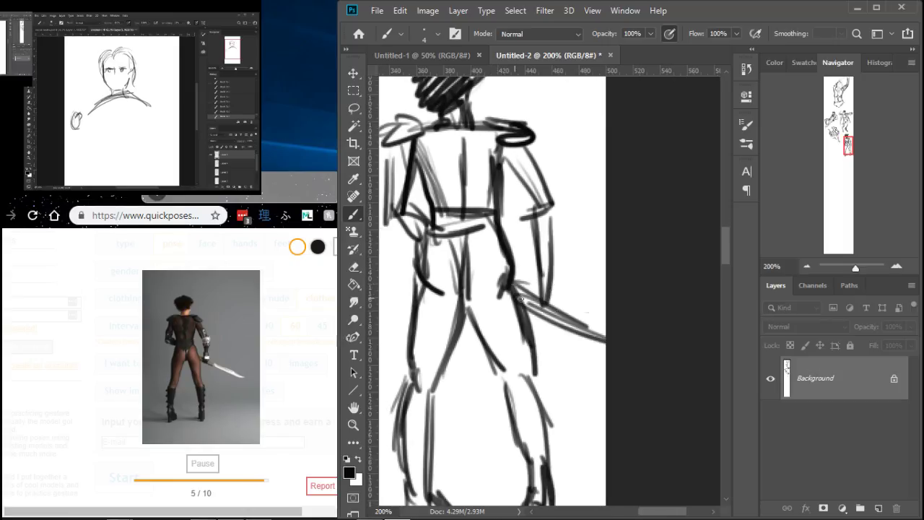
{"action": "left_click_drag", "start_coordinate": [507, 289], "coordinate": [664, 325]}
{"action": "left_click_drag", "start_coordinate": [547, 294], "coordinate": [666, 335]}
Sketch the bearded warrior's head with eyes, moustache and jaw in a blank area, and write "wut." beside it.
{"action": "left_click_drag", "start_coordinate": [508, 377], "coordinate": [687, 354]}
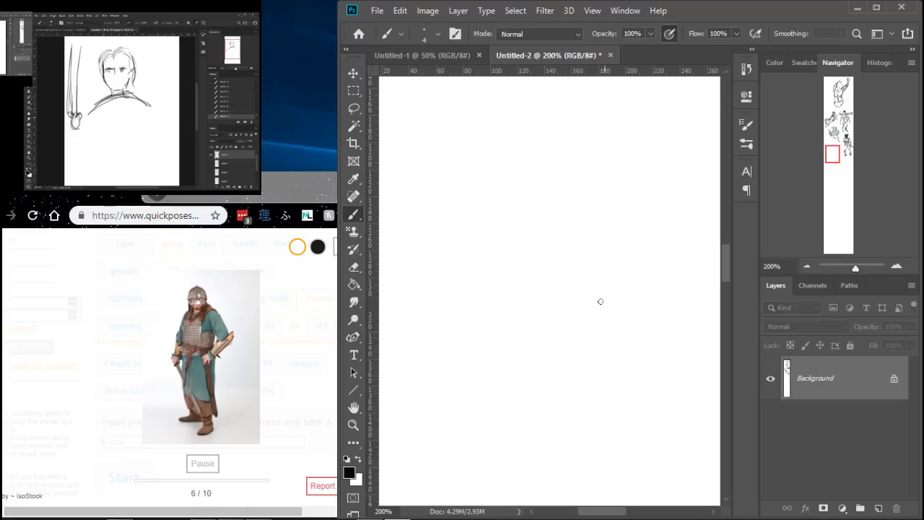
{"action": "mouse_move", "coordinate": [603, 304]}
{"action": "left_mouse_down"}
{"action": "mouse_move", "coordinate": [627, 339]}
{"action": "mouse_move", "coordinate": [569, 410]}
{"action": "mouse_move", "coordinate": [605, 301]}
{"action": "mouse_move", "coordinate": [594, 310]}
{"action": "left_mouse_up"}
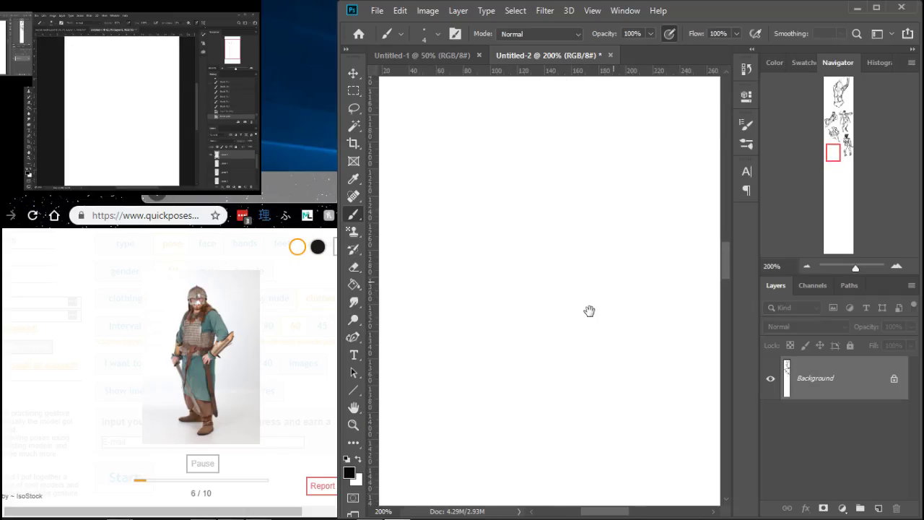
{"action": "mouse_move", "coordinate": [544, 143]}
{"action": "left_mouse_down"}
{"action": "mouse_move", "coordinate": [547, 130]}
{"action": "mouse_move", "coordinate": [565, 137]}
{"action": "left_mouse_up"}
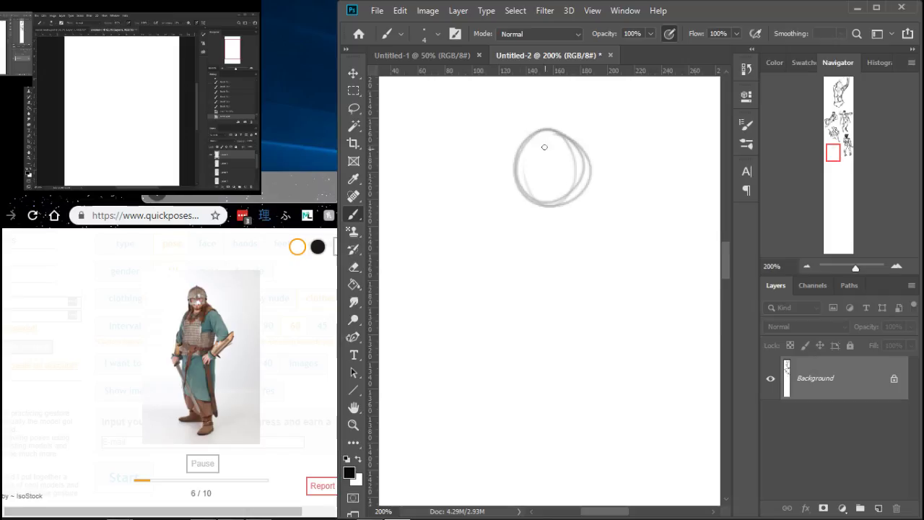
{"action": "mouse_move", "coordinate": [520, 183]}
{"action": "left_mouse_down"}
{"action": "mouse_move", "coordinate": [554, 233]}
{"action": "mouse_move", "coordinate": [580, 211]}
{"action": "mouse_move", "coordinate": [587, 186]}
{"action": "mouse_move", "coordinate": [538, 177]}
{"action": "mouse_move", "coordinate": [526, 201]}
{"action": "left_mouse_up"}
{"action": "left_click_drag", "start_coordinate": [533, 205], "coordinate": [576, 199]}
{"action": "mouse_move", "coordinate": [557, 165]}
{"action": "left_mouse_down"}
{"action": "mouse_move", "coordinate": [588, 191]}
{"action": "mouse_move", "coordinate": [568, 191]}
{"action": "left_mouse_up"}
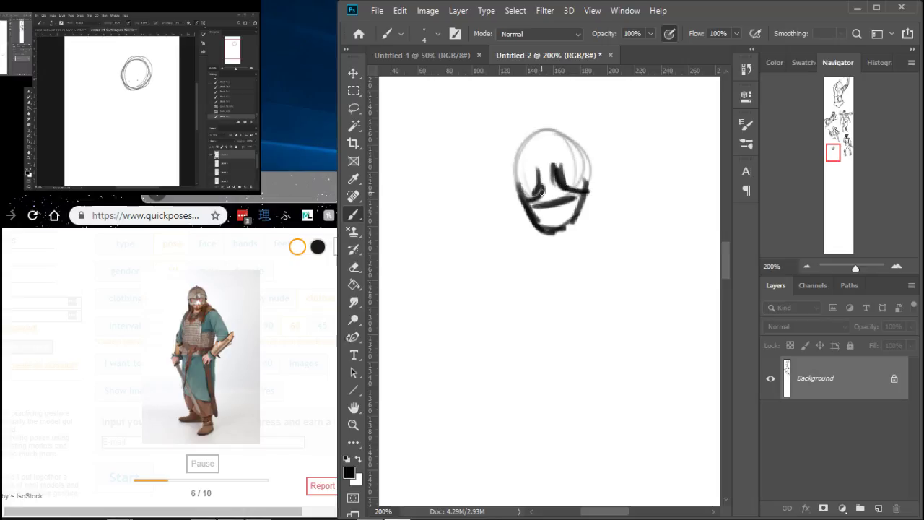
{"action": "left_click_drag", "start_coordinate": [405, 175], "coordinate": [452, 149]}
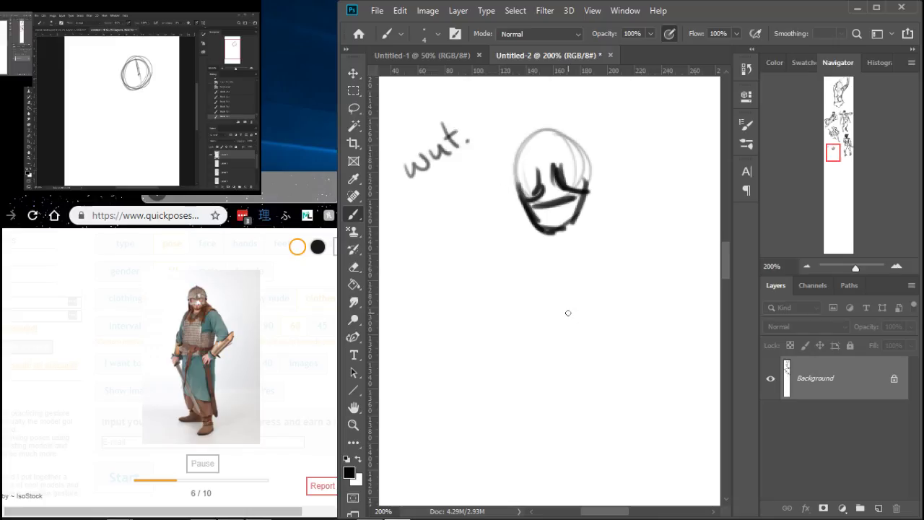
Draw the warrior's spiked helmet with its side flaps, plus the neck and sloping shoulder line.
{"action": "mouse_move", "coordinate": [515, 177]}
{"action": "left_mouse_down"}
{"action": "mouse_move", "coordinate": [558, 162]}
{"action": "mouse_move", "coordinate": [579, 172]}
{"action": "mouse_move", "coordinate": [532, 153]}
{"action": "mouse_move", "coordinate": [509, 172]}
{"action": "mouse_move", "coordinate": [542, 121]}
{"action": "mouse_move", "coordinate": [591, 149]}
{"action": "left_mouse_up"}
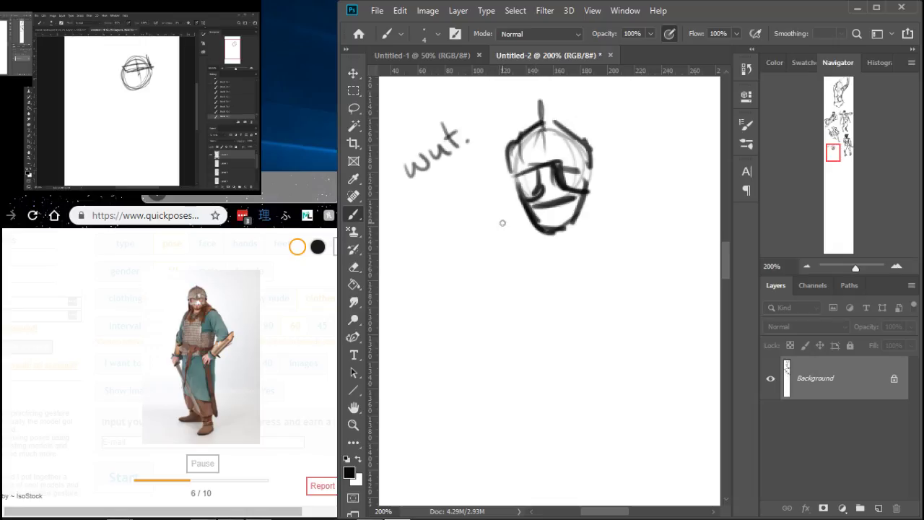
{"action": "mouse_move", "coordinate": [510, 189]}
{"action": "left_mouse_down"}
{"action": "mouse_move", "coordinate": [515, 218]}
{"action": "mouse_move", "coordinate": [584, 197]}
{"action": "mouse_move", "coordinate": [607, 208]}
{"action": "left_mouse_up"}
{"action": "left_click_drag", "start_coordinate": [548, 233], "coordinate": [543, 265]}
{"action": "left_click_drag", "start_coordinate": [542, 242], "coordinate": [540, 266]}
{"action": "mouse_move", "coordinate": [520, 233]}
{"action": "left_mouse_down"}
{"action": "mouse_move", "coordinate": [519, 281]}
{"action": "mouse_move", "coordinate": [503, 296]}
{"action": "left_mouse_up"}
{"action": "mouse_move", "coordinate": [541, 246]}
{"action": "left_mouse_down"}
{"action": "mouse_move", "coordinate": [525, 264]}
{"action": "mouse_move", "coordinate": [625, 253]}
{"action": "mouse_move", "coordinate": [645, 269]}
{"action": "left_mouse_up"}
{"action": "mouse_move", "coordinate": [636, 252]}
{"action": "left_mouse_down"}
{"action": "mouse_move", "coordinate": [655, 289]}
{"action": "mouse_move", "coordinate": [543, 265]}
{"action": "left_mouse_up"}
Sketch the warrior's torso sides and the bent arm with its hand resting at the hip.
{"action": "mouse_move", "coordinate": [598, 312]}
{"action": "left_mouse_down"}
{"action": "mouse_move", "coordinate": [553, 295]}
{"action": "mouse_move", "coordinate": [550, 285]}
{"action": "left_mouse_up"}
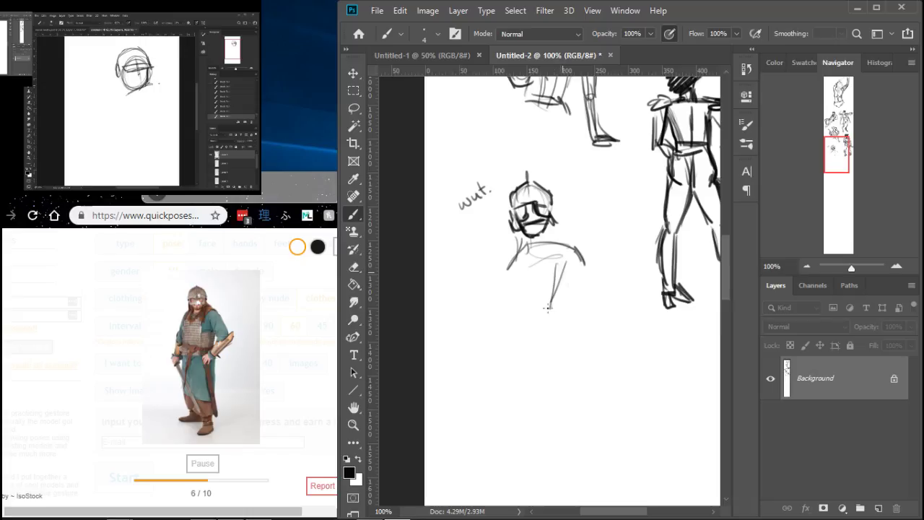
{"action": "left_click_drag", "start_coordinate": [558, 327], "coordinate": [553, 256]}
{"action": "mouse_move", "coordinate": [566, 316]}
{"action": "left_mouse_down"}
{"action": "mouse_move", "coordinate": [563, 254]}
{"action": "mouse_move", "coordinate": [554, 246]}
{"action": "mouse_move", "coordinate": [606, 299]}
{"action": "mouse_move", "coordinate": [555, 356]}
{"action": "mouse_move", "coordinate": [554, 380]}
{"action": "left_mouse_up"}
{"action": "left_click_drag", "start_coordinate": [556, 342], "coordinate": [572, 355]}
{"action": "left_click_drag", "start_coordinate": [558, 337], "coordinate": [625, 302]}
Draw the warrior's hanging arm with its sleeve lines and closed hand.
{"action": "mouse_move", "coordinate": [510, 322]}
{"action": "left_mouse_down"}
{"action": "mouse_move", "coordinate": [575, 315]}
{"action": "mouse_move", "coordinate": [521, 385]}
{"action": "left_mouse_up"}
{"action": "mouse_move", "coordinate": [508, 243]}
{"action": "left_mouse_down"}
{"action": "mouse_move", "coordinate": [498, 260]}
{"action": "mouse_move", "coordinate": [494, 344]}
{"action": "left_mouse_up"}
{"action": "mouse_move", "coordinate": [477, 396]}
{"action": "left_mouse_down"}
{"action": "mouse_move", "coordinate": [497, 381]}
{"action": "mouse_move", "coordinate": [507, 391]}
{"action": "mouse_move", "coordinate": [516, 347]}
{"action": "left_mouse_up"}
{"action": "left_click_drag", "start_coordinate": [511, 309], "coordinate": [498, 377]}
{"action": "left_click_drag", "start_coordinate": [513, 316], "coordinate": [487, 368]}
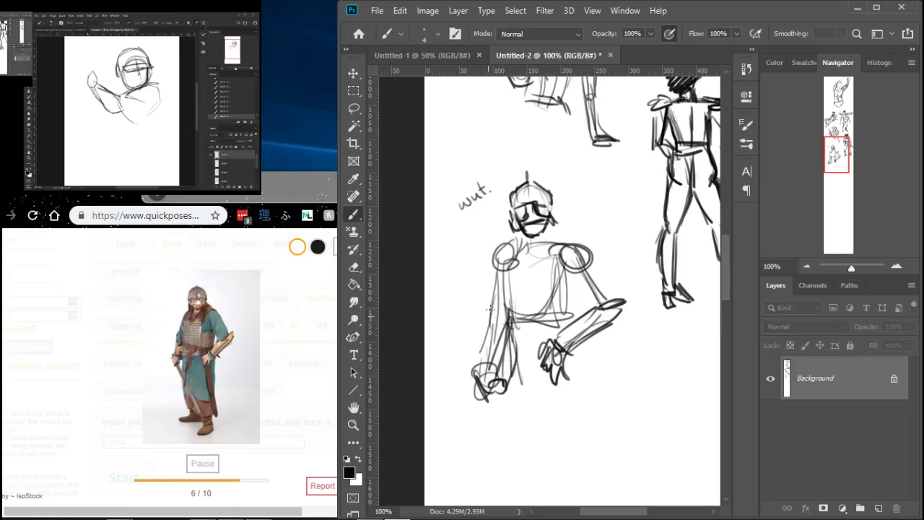
Draw the warrior's long tunic skirt with its hem and the cloth hanging down behind the bent arm.
{"action": "left_click_drag", "start_coordinate": [535, 315], "coordinate": [527, 208]}
{"action": "left_click_drag", "start_coordinate": [509, 257], "coordinate": [518, 339]}
{"action": "left_click_drag", "start_coordinate": [503, 236], "coordinate": [501, 322]}
{"action": "mouse_move", "coordinate": [495, 242]}
{"action": "left_mouse_down"}
{"action": "mouse_move", "coordinate": [495, 331]}
{"action": "mouse_move", "coordinate": [558, 340]}
{"action": "left_mouse_up"}
{"action": "left_click_drag", "start_coordinate": [536, 225], "coordinate": [554, 324]}
{"action": "left_click_drag", "start_coordinate": [547, 273], "coordinate": [561, 336]}
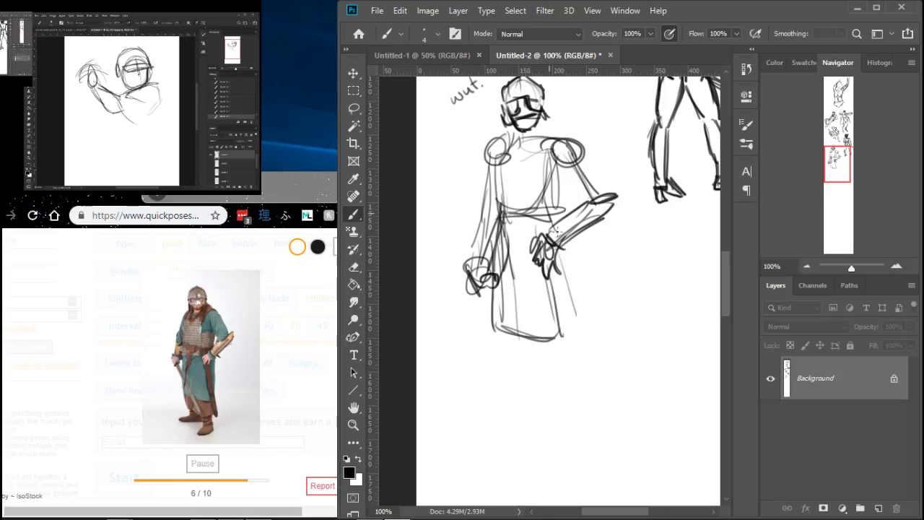
{"action": "mouse_move", "coordinate": [568, 176]}
{"action": "left_mouse_down"}
{"action": "mouse_move", "coordinate": [550, 225]}
{"action": "mouse_move", "coordinate": [586, 333]}
{"action": "left_mouse_up"}
{"action": "left_click_drag", "start_coordinate": [571, 255], "coordinate": [582, 332]}
{"action": "left_click_drag", "start_coordinate": [566, 278], "coordinate": [578, 334]}
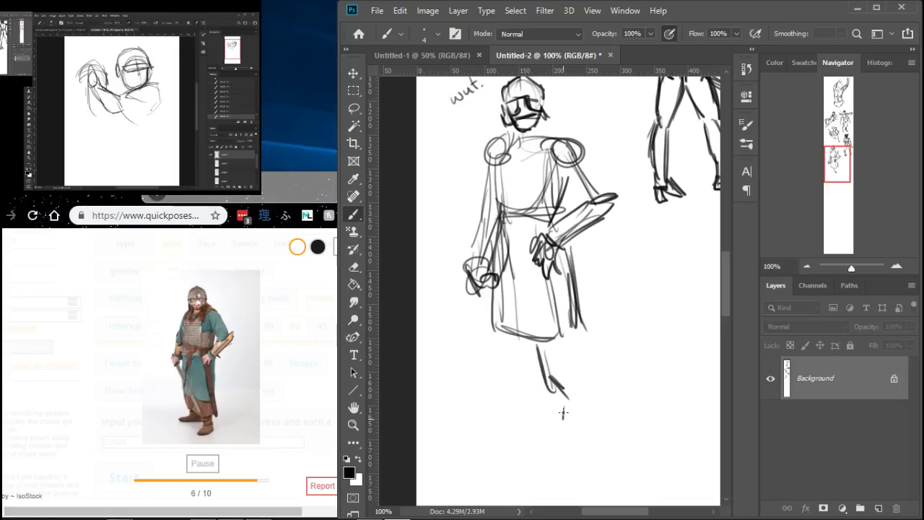
Sketch the warrior's lower legs and both boots below the tunic hem.
{"action": "left_click_drag", "start_coordinate": [562, 408], "coordinate": [584, 430]}
{"action": "left_click_drag", "start_coordinate": [573, 322], "coordinate": [577, 373]}
{"action": "left_click_drag", "start_coordinate": [588, 371], "coordinate": [564, 394]}
{"action": "left_click_drag", "start_coordinate": [578, 316], "coordinate": [576, 364]}
{"action": "mouse_move", "coordinate": [498, 328]}
{"action": "left_mouse_down"}
{"action": "mouse_move", "coordinate": [505, 402]}
{"action": "mouse_move", "coordinate": [542, 402]}
{"action": "mouse_move", "coordinate": [552, 389]}
{"action": "mouse_move", "coordinate": [528, 387]}
{"action": "left_mouse_up"}
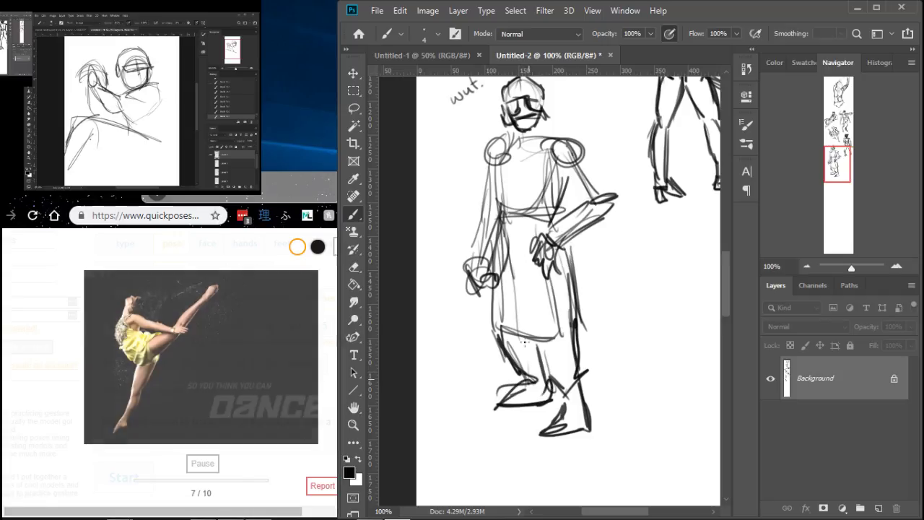
Start the dancer figure in the blank area beside the warrior with its shoulder and outstretched arm.
{"action": "left_click_drag", "start_coordinate": [670, 198], "coordinate": [622, 127]}
{"action": "mouse_move", "coordinate": [399, 278]}
{"action": "left_mouse_down"}
{"action": "mouse_move", "coordinate": [611, 289]}
{"action": "mouse_move", "coordinate": [404, 293]}
{"action": "left_mouse_up"}
{"action": "left_click_drag", "start_coordinate": [636, 255], "coordinate": [538, 234]}
{"action": "left_click", "coordinate": [528, 214], "text": "ctrl"}
{"action": "left_click_drag", "start_coordinate": [526, 269], "coordinate": [577, 317]}
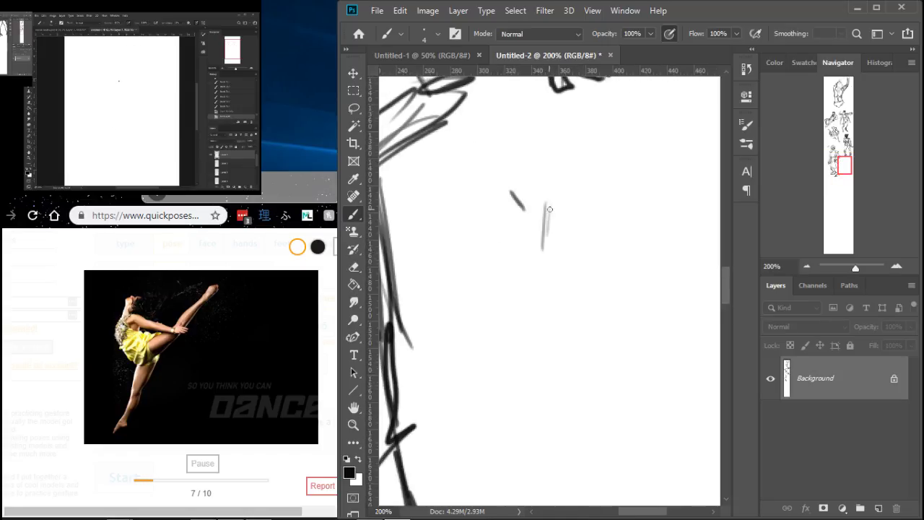
{"action": "left_click_drag", "start_coordinate": [550, 211], "coordinate": [668, 234]}
{"action": "left_click_drag", "start_coordinate": [556, 241], "coordinate": [697, 247]}
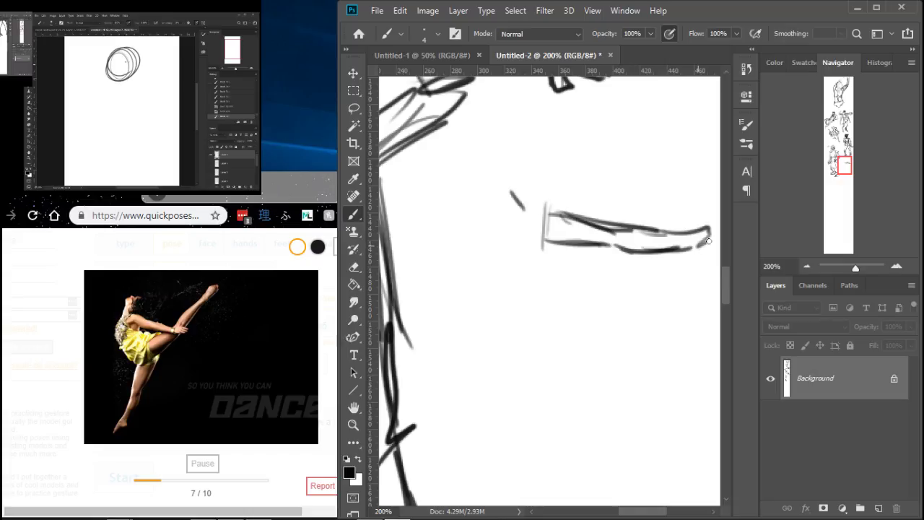
Draw the dancer's arched torso and bodice contours below the outstretched arm.
{"action": "mouse_move", "coordinate": [521, 217]}
{"action": "left_mouse_down"}
{"action": "mouse_move", "coordinate": [497, 267]}
{"action": "mouse_move", "coordinate": [516, 276]}
{"action": "mouse_move", "coordinate": [531, 239]}
{"action": "mouse_move", "coordinate": [563, 261]}
{"action": "mouse_move", "coordinate": [585, 247]}
{"action": "mouse_move", "coordinate": [594, 270]}
{"action": "mouse_move", "coordinate": [582, 292]}
{"action": "left_mouse_up"}
{"action": "mouse_move", "coordinate": [610, 256]}
{"action": "left_mouse_down"}
{"action": "mouse_move", "coordinate": [588, 289]}
{"action": "mouse_move", "coordinate": [621, 280]}
{"action": "mouse_move", "coordinate": [614, 345]}
{"action": "left_mouse_up"}
{"action": "mouse_move", "coordinate": [545, 302]}
{"action": "left_mouse_down"}
{"action": "mouse_move", "coordinate": [569, 336]}
{"action": "mouse_move", "coordinate": [550, 334]}
{"action": "left_mouse_up"}
{"action": "left_click_drag", "start_coordinate": [514, 307], "coordinate": [530, 304]}
{"action": "mouse_move", "coordinate": [500, 267]}
{"action": "left_mouse_down"}
{"action": "mouse_move", "coordinate": [527, 298]}
{"action": "mouse_move", "coordinate": [527, 318]}
{"action": "mouse_move", "coordinate": [556, 332]}
{"action": "left_mouse_up"}
Draw the jagged ruffles of the dancer's short skirt around the hips.
{"action": "mouse_move", "coordinate": [545, 331]}
{"action": "left_mouse_down"}
{"action": "mouse_move", "coordinate": [531, 345]}
{"action": "mouse_move", "coordinate": [583, 367]}
{"action": "left_mouse_up"}
{"action": "mouse_move", "coordinate": [584, 364]}
{"action": "left_mouse_down"}
{"action": "mouse_move", "coordinate": [614, 353]}
{"action": "mouse_move", "coordinate": [562, 370]}
{"action": "left_mouse_up"}
{"action": "left_click_drag", "start_coordinate": [579, 326], "coordinate": [586, 355]}
{"action": "mouse_move", "coordinate": [594, 315]}
{"action": "left_mouse_down"}
{"action": "mouse_move", "coordinate": [606, 364]}
{"action": "mouse_move", "coordinate": [622, 345]}
{"action": "mouse_move", "coordinate": [634, 370]}
{"action": "left_mouse_up"}
{"action": "left_click_drag", "start_coordinate": [636, 361], "coordinate": [657, 350]}
{"action": "left_click_drag", "start_coordinate": [627, 284], "coordinate": [651, 335]}
{"action": "mouse_move", "coordinate": [589, 278]}
{"action": "left_mouse_down"}
{"action": "mouse_move", "coordinate": [544, 281]}
{"action": "mouse_move", "coordinate": [621, 261]}
{"action": "mouse_move", "coordinate": [529, 283]}
{"action": "mouse_move", "coordinate": [550, 263]}
{"action": "left_mouse_up"}
{"action": "left_click_drag", "start_coordinate": [518, 291], "coordinate": [551, 262]}
Sketch the dancer's raised leg extending upward from the skirt.
{"action": "mouse_move", "coordinate": [534, 338]}
{"action": "left_mouse_down"}
{"action": "mouse_move", "coordinate": [605, 265]}
{"action": "mouse_move", "coordinate": [603, 273]}
{"action": "left_mouse_up"}
{"action": "left_click_drag", "start_coordinate": [548, 336], "coordinate": [611, 260]}
{"action": "mouse_move", "coordinate": [561, 315]}
{"action": "left_mouse_down"}
{"action": "mouse_move", "coordinate": [608, 248]}
{"action": "mouse_move", "coordinate": [614, 173]}
{"action": "left_mouse_up"}
{"action": "left_click_drag", "start_coordinate": [595, 222], "coordinate": [629, 178]}
{"action": "left_click_drag", "start_coordinate": [588, 303], "coordinate": [617, 258]}
Draw the dancer's standing leg from the skirt down through the thigh, knee and calf.
{"action": "mouse_move", "coordinate": [538, 378]}
{"action": "left_mouse_down"}
{"action": "mouse_move", "coordinate": [624, 219]}
{"action": "mouse_move", "coordinate": [570, 286]}
{"action": "left_mouse_up"}
{"action": "left_click_drag", "start_coordinate": [643, 175], "coordinate": [561, 319]}
{"action": "left_click_drag", "start_coordinate": [621, 211], "coordinate": [556, 305]}
{"action": "mouse_move", "coordinate": [580, 211]}
{"action": "left_mouse_down"}
{"action": "mouse_move", "coordinate": [539, 302]}
{"action": "mouse_move", "coordinate": [550, 366]}
{"action": "left_mouse_up"}
{"action": "left_click_drag", "start_coordinate": [563, 323], "coordinate": [506, 387]}
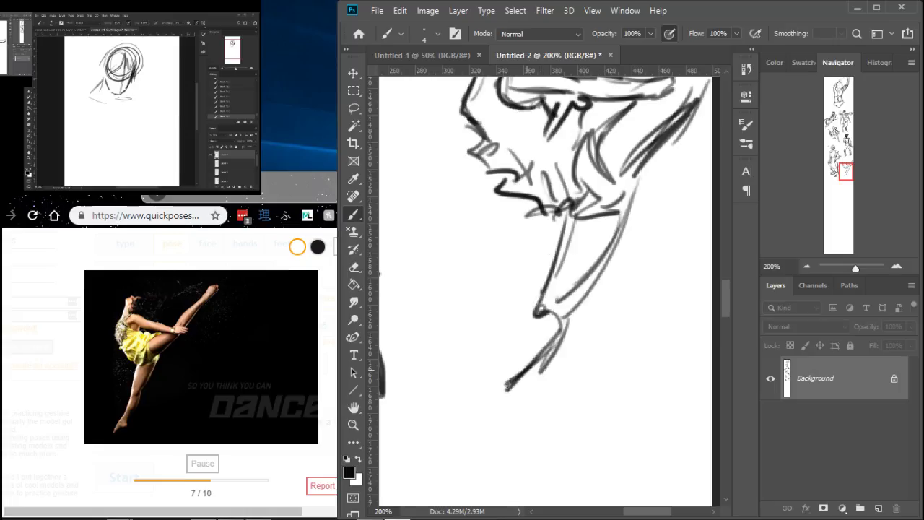
Draw the dancer's standing lower leg from the knee to the pointed foot, shading the sole.
{"action": "left_click_drag", "start_coordinate": [543, 308], "coordinate": [482, 405]}
{"action": "left_click_drag", "start_coordinate": [521, 344], "coordinate": [484, 396]}
{"action": "mouse_move", "coordinate": [529, 374]}
{"action": "left_mouse_down"}
{"action": "mouse_move", "coordinate": [509, 397]}
{"action": "mouse_move", "coordinate": [521, 412]}
{"action": "mouse_move", "coordinate": [454, 437]}
{"action": "left_mouse_up"}
{"action": "left_click_drag", "start_coordinate": [484, 402], "coordinate": [445, 449]}
{"action": "mouse_move", "coordinate": [462, 426]}
{"action": "left_mouse_down"}
{"action": "mouse_move", "coordinate": [451, 463]}
{"action": "mouse_move", "coordinate": [516, 416]}
{"action": "left_mouse_up"}
{"action": "mouse_move", "coordinate": [516, 412]}
{"action": "left_mouse_down"}
{"action": "mouse_move", "coordinate": [521, 426]}
{"action": "mouse_move", "coordinate": [471, 450]}
{"action": "left_mouse_up"}
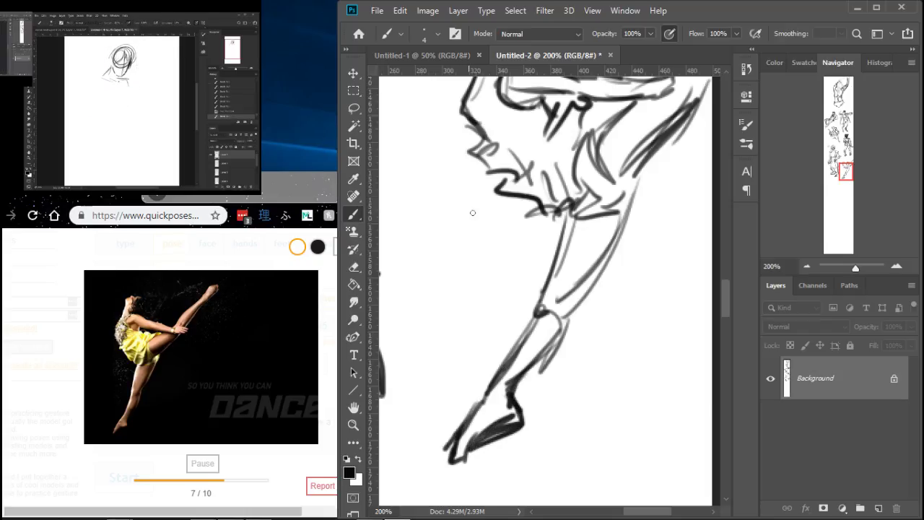
Scribble the dancer's dark hair and add strokes to the bodice folds and the bent rear arm.
{"action": "mouse_move", "coordinate": [509, 258]}
{"action": "left_mouse_down"}
{"action": "mouse_move", "coordinate": [523, 411]}
{"action": "mouse_move", "coordinate": [540, 450]}
{"action": "left_mouse_up"}
{"action": "left_click_drag", "start_coordinate": [527, 325], "coordinate": [562, 341]}
{"action": "mouse_move", "coordinate": [559, 309]}
{"action": "left_mouse_down"}
{"action": "mouse_move", "coordinate": [517, 321]}
{"action": "mouse_move", "coordinate": [523, 265]}
{"action": "mouse_move", "coordinate": [536, 245]}
{"action": "mouse_move", "coordinate": [507, 231]}
{"action": "mouse_move", "coordinate": [546, 221]}
{"action": "mouse_move", "coordinate": [551, 208]}
{"action": "left_mouse_up"}
{"action": "mouse_move", "coordinate": [550, 208]}
{"action": "left_mouse_down"}
{"action": "mouse_move", "coordinate": [556, 238]}
{"action": "mouse_move", "coordinate": [582, 243]}
{"action": "left_mouse_up"}
{"action": "mouse_move", "coordinate": [565, 205]}
{"action": "left_mouse_down"}
{"action": "mouse_move", "coordinate": [574, 172]}
{"action": "mouse_move", "coordinate": [603, 209]}
{"action": "mouse_move", "coordinate": [627, 196]}
{"action": "mouse_move", "coordinate": [542, 235]}
{"action": "mouse_move", "coordinate": [509, 201]}
{"action": "mouse_move", "coordinate": [550, 184]}
{"action": "mouse_move", "coordinate": [550, 173]}
{"action": "mouse_move", "coordinate": [571, 217]}
{"action": "mouse_move", "coordinate": [588, 190]}
{"action": "mouse_move", "coordinate": [584, 227]}
{"action": "mouse_move", "coordinate": [563, 247]}
{"action": "left_mouse_up"}
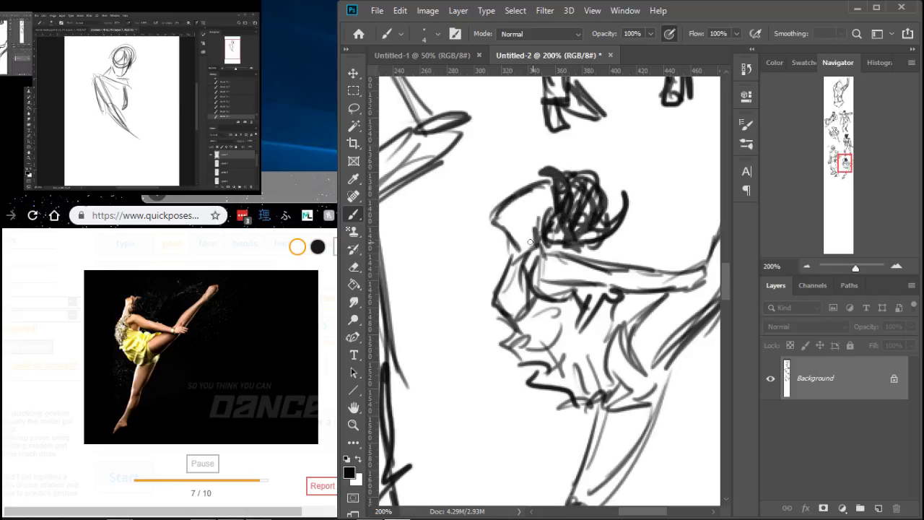
{"action": "left_click_drag", "start_coordinate": [509, 233], "coordinate": [503, 267]}
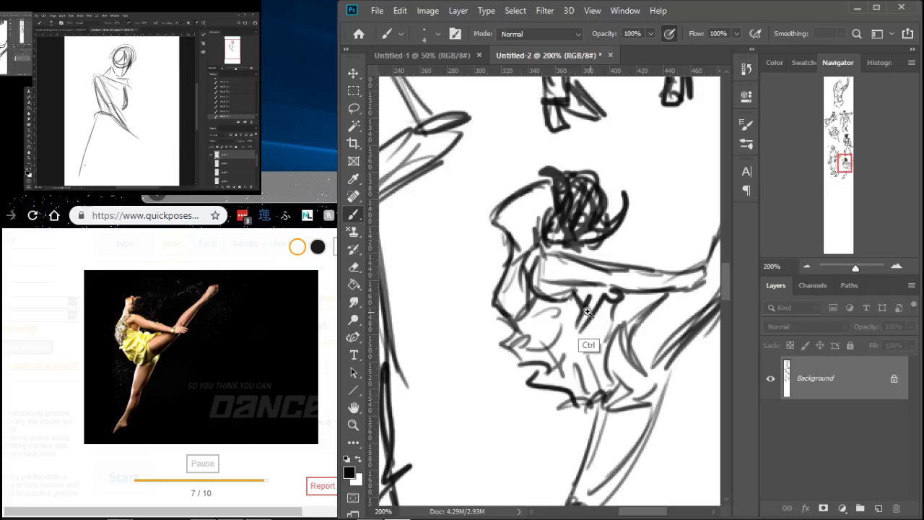
Rough in the eighth pose's head oval, brow line and long hanging hair in the blank area below the standing figure.
{"action": "left_click", "coordinate": [580, 311], "text": "ctrl"}
{"action": "left_click", "coordinate": [574, 297], "text": "ctrl+alt"}
{"action": "left_click", "coordinate": [573, 298], "text": "ctrl+alt"}
{"action": "left_click_drag", "start_coordinate": [611, 365], "coordinate": [579, 264]}
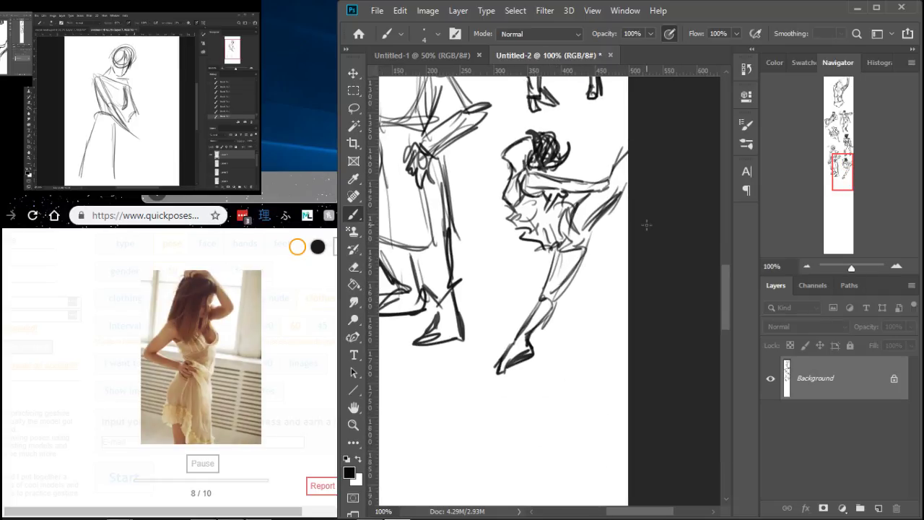
{"action": "left_click_drag", "start_coordinate": [500, 316], "coordinate": [613, 210]}
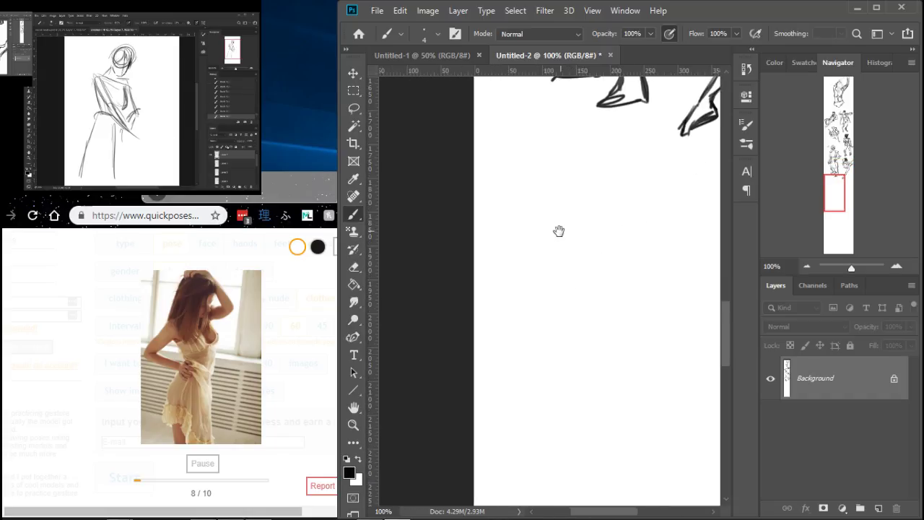
{"action": "left_click_drag", "start_coordinate": [565, 230], "coordinate": [539, 268]}
{"action": "mouse_move", "coordinate": [558, 202]}
{"action": "left_mouse_down"}
{"action": "mouse_move", "coordinate": [530, 208]}
{"action": "mouse_move", "coordinate": [517, 242]}
{"action": "mouse_move", "coordinate": [524, 284]}
{"action": "left_mouse_up"}
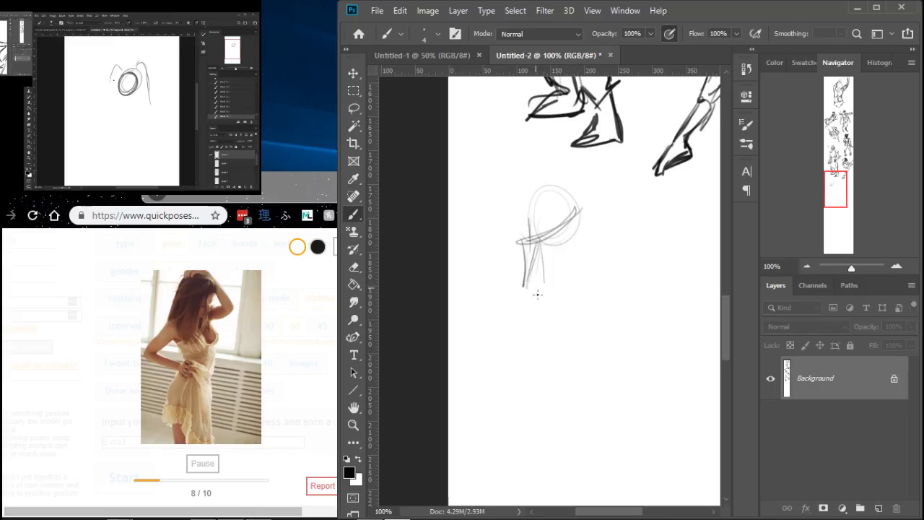
{"action": "mouse_move", "coordinate": [549, 246]}
{"action": "left_mouse_down"}
{"action": "mouse_move", "coordinate": [539, 307]}
{"action": "mouse_move", "coordinate": [541, 298]}
{"action": "left_mouse_up"}
{"action": "left_click_drag", "start_coordinate": [551, 223], "coordinate": [539, 319]}
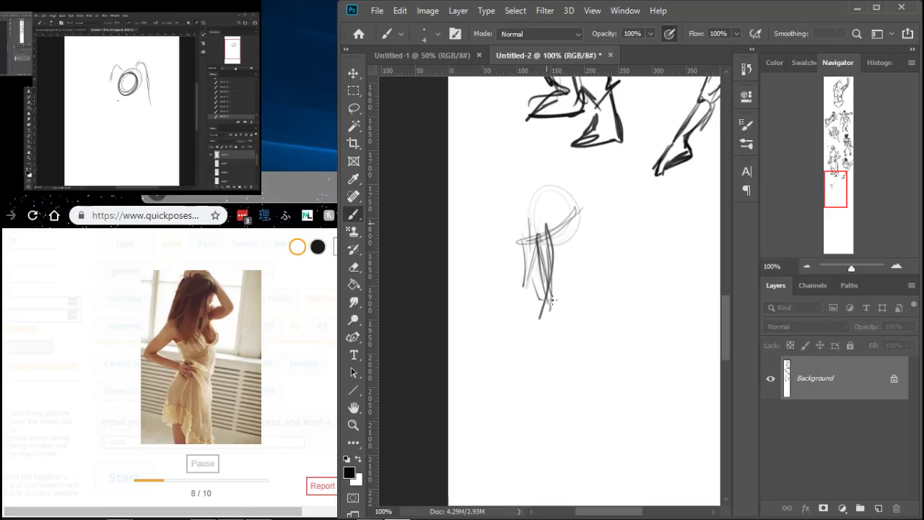
{"action": "left_click_drag", "start_coordinate": [581, 210], "coordinate": [573, 261]}
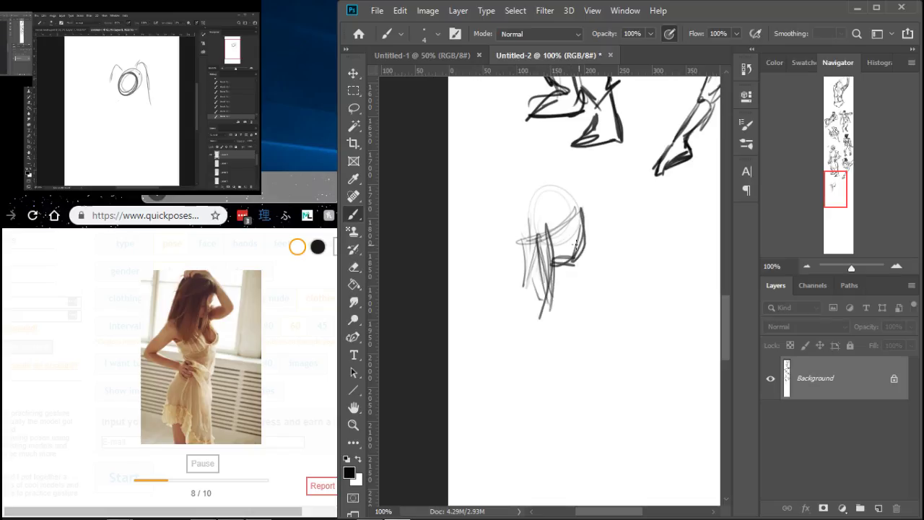
Draw the woman's raised arm bent beside her head, with the shoulder and bust contours beneath it.
{"action": "mouse_move", "coordinate": [519, 248]}
{"action": "left_mouse_down"}
{"action": "mouse_move", "coordinate": [541, 188]}
{"action": "mouse_move", "coordinate": [619, 225]}
{"action": "left_mouse_up"}
{"action": "left_click_drag", "start_coordinate": [582, 189], "coordinate": [631, 237]}
{"action": "mouse_move", "coordinate": [583, 211]}
{"action": "left_mouse_down"}
{"action": "mouse_move", "coordinate": [615, 261]}
{"action": "mouse_move", "coordinate": [588, 276]}
{"action": "mouse_move", "coordinate": [620, 303]}
{"action": "mouse_move", "coordinate": [605, 310]}
{"action": "left_mouse_up"}
{"action": "left_click_drag", "start_coordinate": [586, 264], "coordinate": [610, 298]}
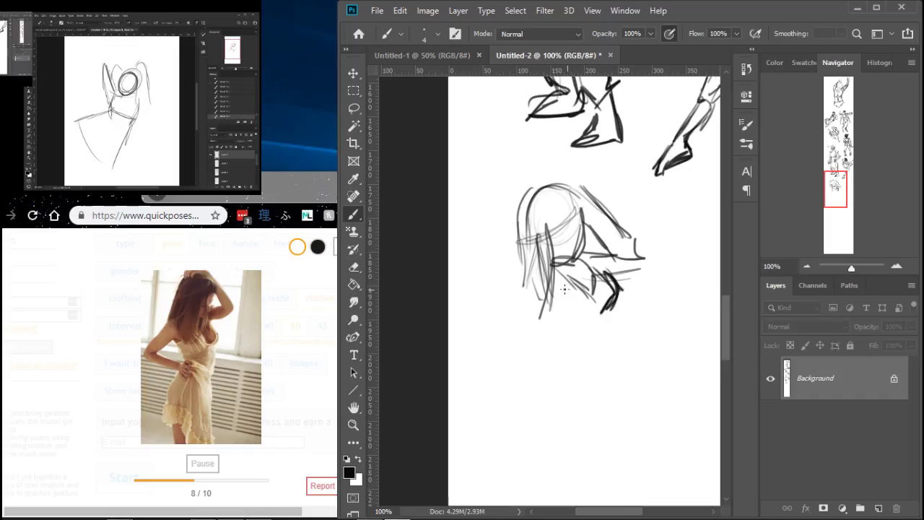
{"action": "left_click_drag", "start_coordinate": [574, 323], "coordinate": [550, 333]}
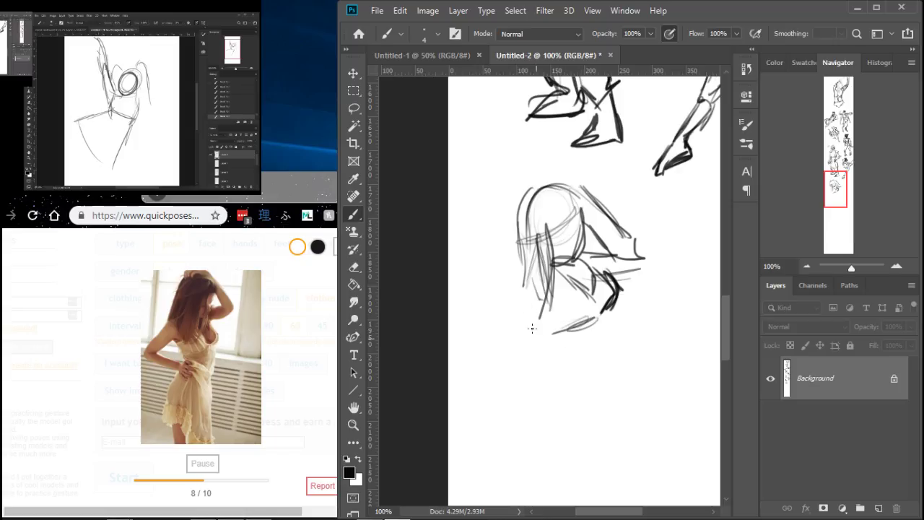
Draw the woman's other arm bent at the elbow, with its hand resting on her waist.
{"action": "left_click_drag", "start_coordinate": [533, 309], "coordinate": [548, 341]}
{"action": "mouse_move", "coordinate": [526, 278]}
{"action": "left_mouse_down"}
{"action": "mouse_move", "coordinate": [536, 295]}
{"action": "mouse_move", "coordinate": [491, 334]}
{"action": "left_mouse_up"}
{"action": "left_click_drag", "start_coordinate": [515, 288], "coordinate": [484, 334]}
{"action": "mouse_move", "coordinate": [536, 313]}
{"action": "left_mouse_down"}
{"action": "mouse_move", "coordinate": [497, 352]}
{"action": "mouse_move", "coordinate": [478, 338]}
{"action": "mouse_move", "coordinate": [475, 351]}
{"action": "mouse_move", "coordinate": [524, 385]}
{"action": "left_mouse_up"}
{"action": "mouse_move", "coordinate": [507, 343]}
{"action": "left_mouse_down"}
{"action": "mouse_move", "coordinate": [559, 387]}
{"action": "mouse_move", "coordinate": [573, 379]}
{"action": "mouse_move", "coordinate": [536, 399]}
{"action": "mouse_move", "coordinate": [514, 390]}
{"action": "mouse_move", "coordinate": [563, 405]}
{"action": "left_mouse_up"}
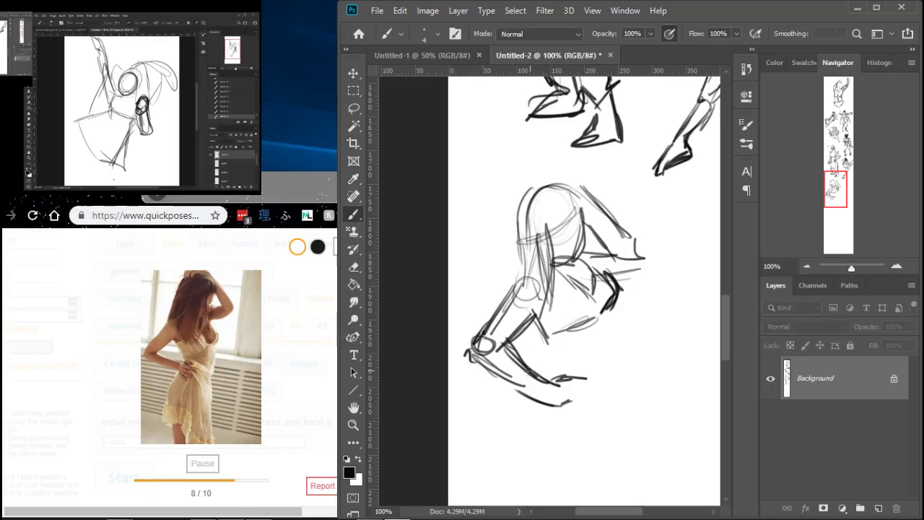
{"action": "mouse_move", "coordinate": [482, 361]}
{"action": "left_mouse_down"}
{"action": "mouse_move", "coordinate": [536, 401]}
{"action": "mouse_move", "coordinate": [528, 399]}
{"action": "mouse_move", "coordinate": [510, 384]}
{"action": "mouse_move", "coordinate": [589, 402]}
{"action": "left_mouse_up"}
{"action": "mouse_move", "coordinate": [576, 382]}
{"action": "left_mouse_down"}
{"action": "mouse_move", "coordinate": [592, 397]}
{"action": "mouse_move", "coordinate": [596, 388]}
{"action": "left_mouse_up"}
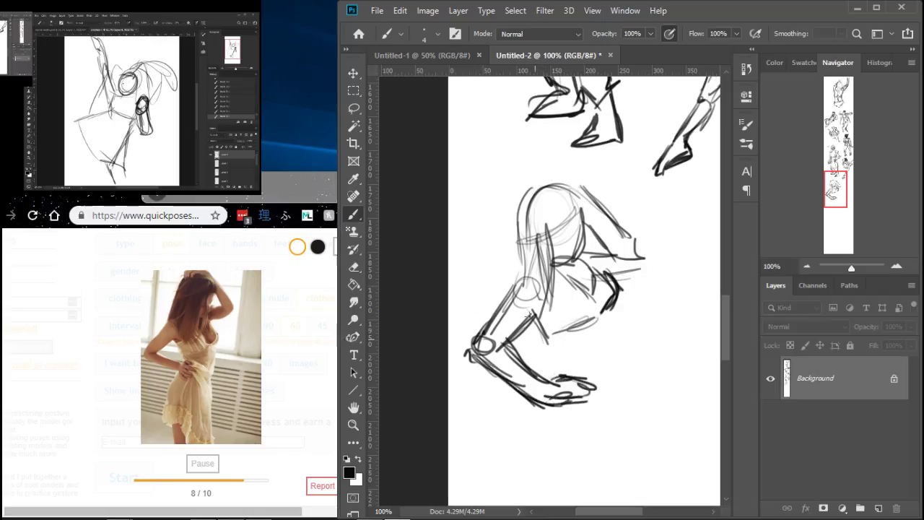
Sketch the woman's torso sides, waist and the dress folds over her hips below the hand.
{"action": "mouse_move", "coordinate": [517, 276]}
{"action": "left_mouse_down"}
{"action": "mouse_move", "coordinate": [548, 318]}
{"action": "mouse_move", "coordinate": [563, 360]}
{"action": "left_mouse_up"}
{"action": "mouse_move", "coordinate": [603, 318]}
{"action": "left_mouse_down"}
{"action": "mouse_move", "coordinate": [606, 383]}
{"action": "mouse_move", "coordinate": [622, 409]}
{"action": "left_mouse_up"}
{"action": "mouse_move", "coordinate": [587, 377]}
{"action": "left_mouse_down"}
{"action": "mouse_move", "coordinate": [626, 406]}
{"action": "mouse_move", "coordinate": [619, 414]}
{"action": "left_mouse_up"}
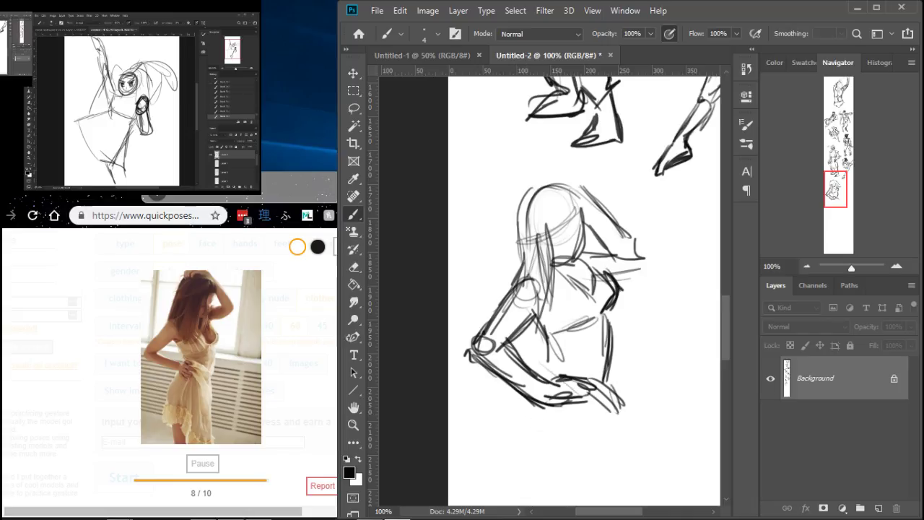
{"action": "mouse_move", "coordinate": [539, 409]}
{"action": "left_mouse_down"}
{"action": "mouse_move", "coordinate": [529, 431]}
{"action": "mouse_move", "coordinate": [538, 434]}
{"action": "left_mouse_up"}
{"action": "mouse_move", "coordinate": [543, 439]}
{"action": "left_mouse_down"}
{"action": "mouse_move", "coordinate": [588, 428]}
{"action": "mouse_move", "coordinate": [557, 467]}
{"action": "left_mouse_up"}
{"action": "left_click_drag", "start_coordinate": [559, 462], "coordinate": [596, 469]}
{"action": "left_click_drag", "start_coordinate": [611, 429], "coordinate": [600, 454]}
Rough in the upside-down skateboarder's head, shoulders and supporting arm in the blank area beneath the dancer.
{"action": "mouse_move", "coordinate": [648, 319]}
{"action": "left_mouse_down"}
{"action": "mouse_move", "coordinate": [534, 320]}
{"action": "mouse_move", "coordinate": [472, 332]}
{"action": "left_mouse_up"}
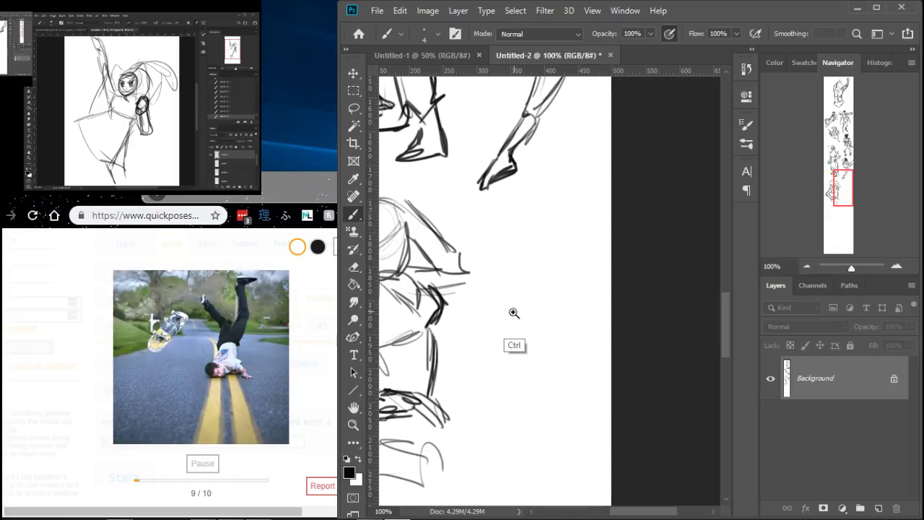
{"action": "left_click", "coordinate": [514, 311], "text": "ctrl"}
{"action": "mouse_move", "coordinate": [513, 307]}
{"action": "left_mouse_down"}
{"action": "mouse_move", "coordinate": [539, 334]}
{"action": "mouse_move", "coordinate": [558, 327]}
{"action": "mouse_move", "coordinate": [541, 335]}
{"action": "mouse_move", "coordinate": [541, 287]}
{"action": "left_mouse_up"}
{"action": "mouse_move", "coordinate": [518, 290]}
{"action": "left_mouse_down"}
{"action": "mouse_move", "coordinate": [544, 270]}
{"action": "mouse_move", "coordinate": [520, 289]}
{"action": "left_mouse_up"}
{"action": "mouse_move", "coordinate": [590, 320]}
{"action": "left_mouse_down"}
{"action": "mouse_move", "coordinate": [582, 298]}
{"action": "mouse_move", "coordinate": [643, 296]}
{"action": "mouse_move", "coordinate": [592, 315]}
{"action": "left_mouse_up"}
{"action": "mouse_move", "coordinate": [642, 299]}
{"action": "left_mouse_down"}
{"action": "mouse_move", "coordinate": [613, 334]}
{"action": "mouse_move", "coordinate": [619, 343]}
{"action": "mouse_move", "coordinate": [659, 337]}
{"action": "mouse_move", "coordinate": [634, 326]}
{"action": "left_mouse_up"}
Sketch the inverted skateboarder's torso sides and the oval of the hips above the shoulders.
{"action": "left_click_drag", "start_coordinate": [591, 295], "coordinate": [607, 240]}
{"action": "left_click_drag", "start_coordinate": [612, 291], "coordinate": [601, 251]}
{"action": "mouse_move", "coordinate": [547, 278]}
{"action": "left_mouse_down"}
{"action": "mouse_move", "coordinate": [558, 258]}
{"action": "mouse_move", "coordinate": [552, 313]}
{"action": "mouse_move", "coordinate": [587, 244]}
{"action": "mouse_move", "coordinate": [559, 246]}
{"action": "mouse_move", "coordinate": [576, 222]}
{"action": "left_mouse_up"}
{"action": "mouse_move", "coordinate": [560, 251]}
{"action": "left_mouse_down"}
{"action": "mouse_move", "coordinate": [568, 215]}
{"action": "mouse_move", "coordinate": [610, 219]}
{"action": "mouse_move", "coordinate": [613, 255]}
{"action": "left_mouse_up"}
{"action": "left_click_drag", "start_coordinate": [612, 244], "coordinate": [614, 225]}
{"action": "left_click_drag", "start_coordinate": [619, 180], "coordinate": [580, 226]}
{"action": "mouse_move", "coordinate": [577, 266]}
{"action": "left_mouse_down"}
{"action": "mouse_move", "coordinate": [570, 306]}
{"action": "mouse_move", "coordinate": [576, 287]}
{"action": "left_mouse_up"}
Draw the skateboarder's two legs kicked upward from the hips, with bent knees and shoes.
{"action": "mouse_move", "coordinate": [516, 309]}
{"action": "left_mouse_down"}
{"action": "mouse_move", "coordinate": [526, 245]}
{"action": "mouse_move", "coordinate": [511, 267]}
{"action": "mouse_move", "coordinate": [530, 230]}
{"action": "left_mouse_up"}
{"action": "mouse_move", "coordinate": [511, 271]}
{"action": "left_mouse_down"}
{"action": "mouse_move", "coordinate": [533, 226]}
{"action": "mouse_move", "coordinate": [547, 242]}
{"action": "left_mouse_up"}
{"action": "mouse_move", "coordinate": [533, 230]}
{"action": "left_mouse_down"}
{"action": "mouse_move", "coordinate": [536, 217]}
{"action": "mouse_move", "coordinate": [601, 185]}
{"action": "left_mouse_up"}
{"action": "left_click_drag", "start_coordinate": [561, 242], "coordinate": [608, 175]}
{"action": "mouse_move", "coordinate": [587, 273]}
{"action": "left_mouse_down"}
{"action": "mouse_move", "coordinate": [620, 191]}
{"action": "mouse_move", "coordinate": [607, 161]}
{"action": "left_mouse_up"}
{"action": "left_click_drag", "start_coordinate": [614, 195], "coordinate": [602, 117]}
{"action": "mouse_move", "coordinate": [587, 123]}
{"action": "left_mouse_down"}
{"action": "mouse_move", "coordinate": [598, 185]}
{"action": "mouse_move", "coordinate": [586, 106]}
{"action": "mouse_move", "coordinate": [627, 90]}
{"action": "mouse_move", "coordinate": [613, 88]}
{"action": "mouse_move", "coordinate": [615, 109]}
{"action": "mouse_move", "coordinate": [587, 127]}
{"action": "left_mouse_up"}
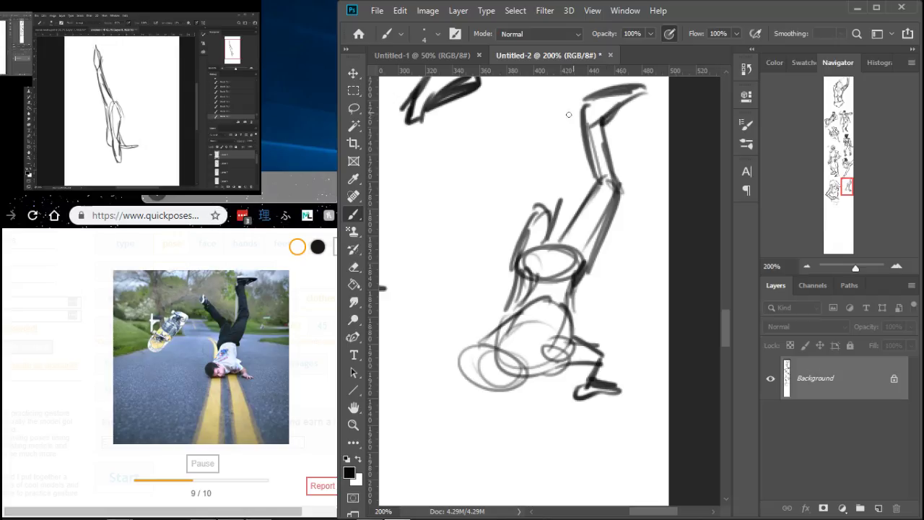
{"action": "mouse_move", "coordinate": [539, 214]}
{"action": "left_mouse_down"}
{"action": "mouse_move", "coordinate": [499, 163]}
{"action": "mouse_move", "coordinate": [563, 205]}
{"action": "left_mouse_up"}
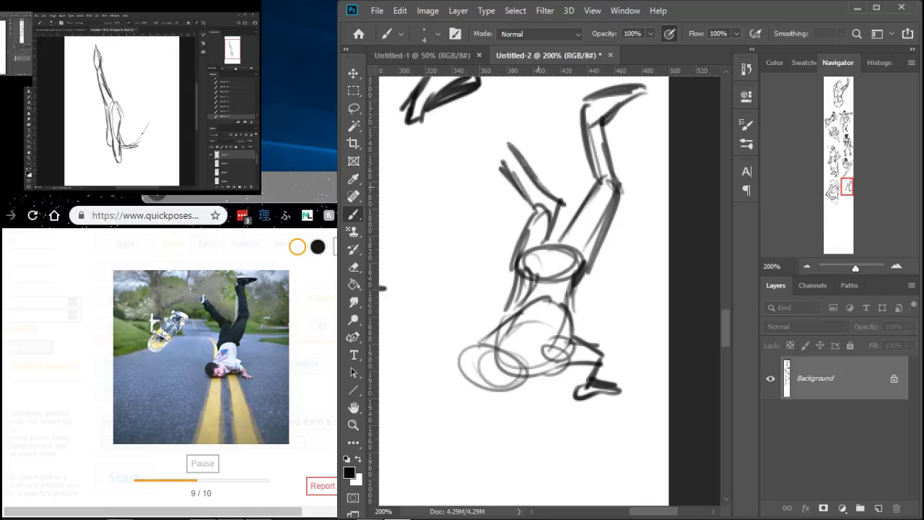
{"action": "mouse_move", "coordinate": [503, 151]}
{"action": "left_mouse_down"}
{"action": "mouse_move", "coordinate": [514, 130]}
{"action": "mouse_move", "coordinate": [541, 223]}
{"action": "left_mouse_up"}
Darken the skateboarder's head and torso contours and add the shirt hem across the waist.
{"action": "mouse_move", "coordinate": [514, 329]}
{"action": "left_mouse_down"}
{"action": "mouse_move", "coordinate": [466, 367]}
{"action": "mouse_move", "coordinate": [486, 377]}
{"action": "mouse_move", "coordinate": [533, 374]}
{"action": "left_mouse_up"}
{"action": "mouse_move", "coordinate": [481, 360]}
{"action": "left_mouse_down"}
{"action": "mouse_move", "coordinate": [498, 385]}
{"action": "mouse_move", "coordinate": [506, 355]}
{"action": "mouse_move", "coordinate": [485, 356]}
{"action": "mouse_move", "coordinate": [509, 353]}
{"action": "mouse_move", "coordinate": [541, 370]}
{"action": "left_mouse_up"}
{"action": "left_click_drag", "start_coordinate": [575, 309], "coordinate": [569, 343]}
{"action": "left_click_drag", "start_coordinate": [580, 280], "coordinate": [572, 339]}
{"action": "mouse_move", "coordinate": [510, 279]}
{"action": "left_mouse_down"}
{"action": "mouse_move", "coordinate": [581, 306]}
{"action": "mouse_move", "coordinate": [583, 284]}
{"action": "left_mouse_up"}
{"action": "mouse_move", "coordinate": [587, 270]}
{"action": "left_mouse_down"}
{"action": "mouse_move", "coordinate": [596, 259]}
{"action": "mouse_move", "coordinate": [576, 220]}
{"action": "left_mouse_up"}
Strengthen the contours of the skateboarder's thighs, bent lower leg and shoe.
{"action": "mouse_move", "coordinate": [556, 250]}
{"action": "left_mouse_down"}
{"action": "mouse_move", "coordinate": [576, 212]}
{"action": "mouse_move", "coordinate": [552, 231]}
{"action": "mouse_move", "coordinate": [591, 185]}
{"action": "left_mouse_up"}
{"action": "left_click_drag", "start_coordinate": [543, 242], "coordinate": [582, 195]}
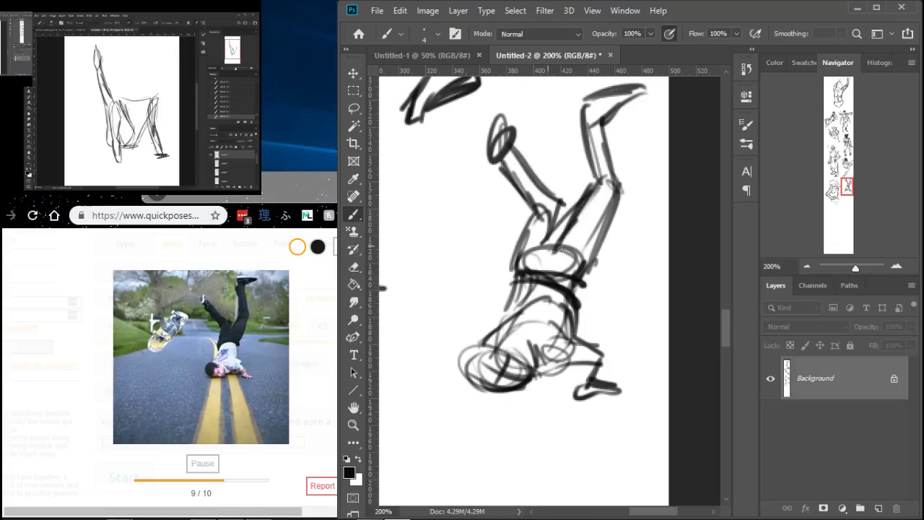
{"action": "left_click_drag", "start_coordinate": [540, 205], "coordinate": [523, 254]}
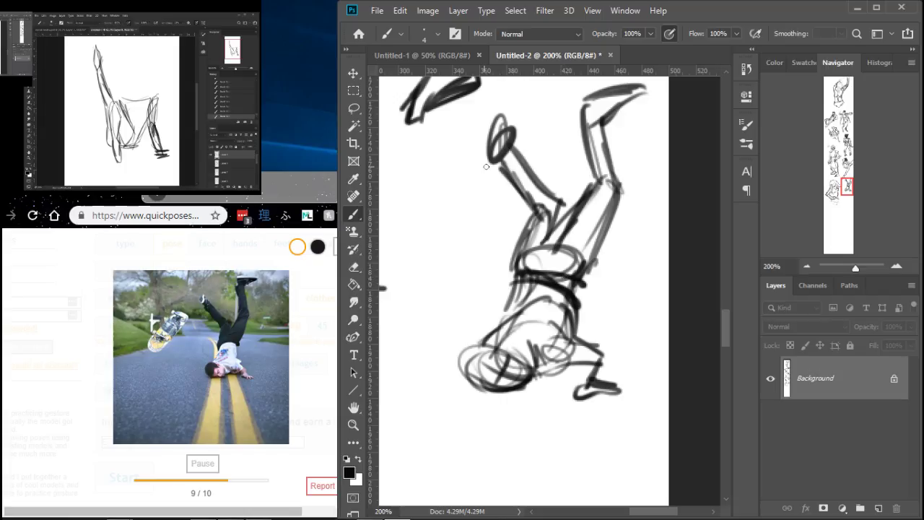
{"action": "mouse_move", "coordinate": [502, 170]}
{"action": "left_mouse_down"}
{"action": "mouse_move", "coordinate": [521, 148]}
{"action": "mouse_move", "coordinate": [551, 204]}
{"action": "left_mouse_up"}
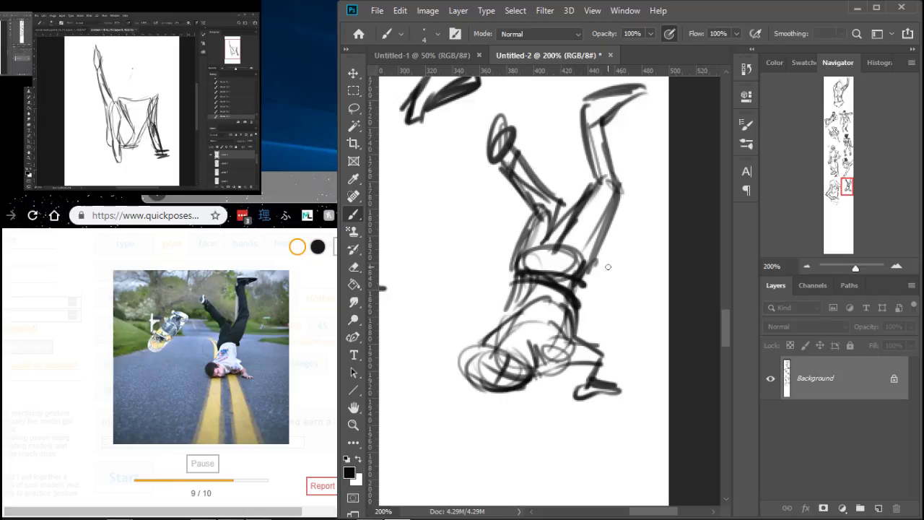
{"action": "left_click_drag", "start_coordinate": [523, 150], "coordinate": [570, 210]}
{"action": "left_click_drag", "start_coordinate": [482, 154], "coordinate": [498, 124]}
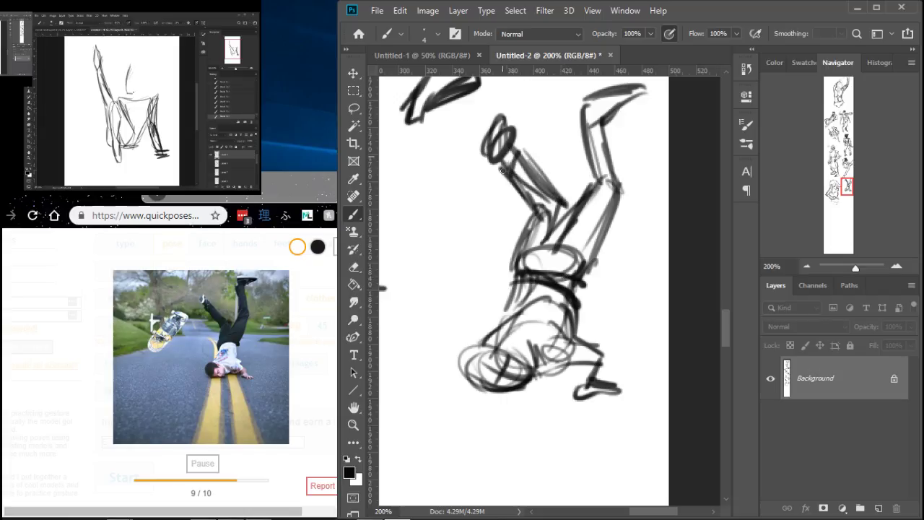
Reinforce the skateboarder's back and head outlines and thicken the bent supporting arm and hand.
{"action": "left_click_drag", "start_coordinate": [517, 288], "coordinate": [497, 338]}
{"action": "mouse_move", "coordinate": [520, 295]}
{"action": "left_mouse_down"}
{"action": "mouse_move", "coordinate": [481, 348]}
{"action": "mouse_move", "coordinate": [473, 383]}
{"action": "mouse_move", "coordinate": [528, 368]}
{"action": "left_mouse_up"}
{"action": "left_click_drag", "start_coordinate": [469, 352], "coordinate": [533, 354]}
{"action": "mouse_move", "coordinate": [526, 351]}
{"action": "left_mouse_down"}
{"action": "mouse_move", "coordinate": [466, 357]}
{"action": "mouse_move", "coordinate": [508, 352]}
{"action": "mouse_move", "coordinate": [523, 361]}
{"action": "mouse_move", "coordinate": [519, 351]}
{"action": "mouse_move", "coordinate": [550, 283]}
{"action": "mouse_move", "coordinate": [522, 293]}
{"action": "mouse_move", "coordinate": [486, 273]}
{"action": "left_mouse_up"}
{"action": "mouse_move", "coordinate": [599, 273]}
{"action": "left_mouse_down"}
{"action": "mouse_move", "coordinate": [645, 286]}
{"action": "mouse_move", "coordinate": [605, 317]}
{"action": "left_mouse_up"}
{"action": "left_click_drag", "start_coordinate": [641, 286], "coordinate": [627, 313]}
Darken the inner contours where the skateboarder's bent leg meets the hips.
{"action": "mouse_move", "coordinate": [561, 218]}
{"action": "left_mouse_down"}
{"action": "mouse_move", "coordinate": [560, 252]}
{"action": "mouse_move", "coordinate": [552, 177]}
{"action": "left_mouse_up"}
{"action": "mouse_move", "coordinate": [541, 214]}
{"action": "left_mouse_down"}
{"action": "mouse_move", "coordinate": [567, 143]}
{"action": "mouse_move", "coordinate": [624, 224]}
{"action": "left_mouse_up"}
{"action": "key", "text": "space"}
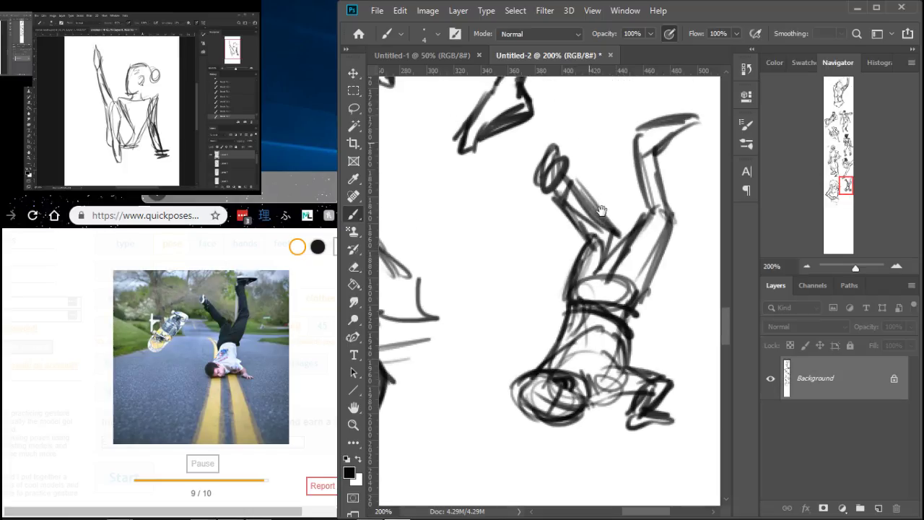
{"action": "left_click_drag", "start_coordinate": [577, 189], "coordinate": [621, 230]}
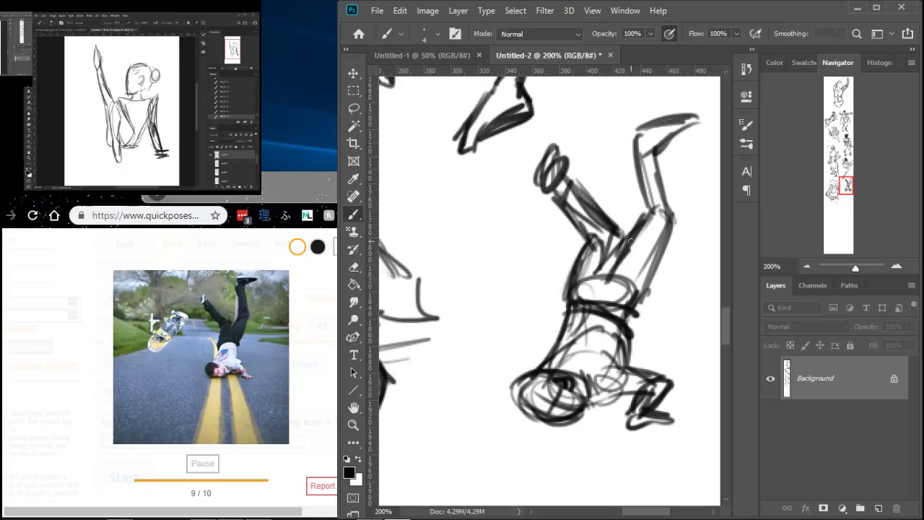
Sketch the tenth pose's head oval, hairline, jaw and crown of hair in the blank area below the skateboarder.
{"action": "left_click_drag", "start_coordinate": [525, 329], "coordinate": [562, 273]}
{"action": "mouse_move", "coordinate": [542, 347]}
{"action": "left_mouse_down"}
{"action": "mouse_move", "coordinate": [512, 212]}
{"action": "mouse_move", "coordinate": [475, 260]}
{"action": "mouse_move", "coordinate": [512, 217]}
{"action": "left_mouse_up"}
{"action": "mouse_move", "coordinate": [549, 150]}
{"action": "left_mouse_down"}
{"action": "mouse_move", "coordinate": [545, 234]}
{"action": "mouse_move", "coordinate": [508, 185]}
{"action": "mouse_move", "coordinate": [516, 184]}
{"action": "mouse_move", "coordinate": [533, 257]}
{"action": "mouse_move", "coordinate": [540, 262]}
{"action": "mouse_move", "coordinate": [578, 245]}
{"action": "mouse_move", "coordinate": [582, 216]}
{"action": "mouse_move", "coordinate": [601, 208]}
{"action": "mouse_move", "coordinate": [600, 196]}
{"action": "left_mouse_up"}
{"action": "left_click_drag", "start_coordinate": [555, 171], "coordinate": [616, 197]}
{"action": "mouse_move", "coordinate": [552, 155]}
{"action": "left_mouse_down"}
{"action": "mouse_move", "coordinate": [594, 176]}
{"action": "mouse_move", "coordinate": [600, 197]}
{"action": "left_mouse_up"}
{"action": "left_click_drag", "start_coordinate": [591, 135], "coordinate": [546, 147]}
{"action": "mouse_move", "coordinate": [546, 148]}
{"action": "left_mouse_down"}
{"action": "mouse_move", "coordinate": [582, 142]}
{"action": "mouse_move", "coordinate": [608, 184]}
{"action": "left_mouse_up"}
{"action": "mouse_move", "coordinate": [582, 150]}
{"action": "left_mouse_down"}
{"action": "mouse_move", "coordinate": [614, 229]}
{"action": "mouse_move", "coordinate": [599, 272]}
{"action": "left_mouse_up"}
{"action": "left_click_drag", "start_coordinate": [601, 231], "coordinate": [598, 276]}
Draw the woman's long wavy hair falling past the side of her face onto the shoulder.
{"action": "mouse_move", "coordinate": [483, 239]}
{"action": "left_mouse_down"}
{"action": "mouse_move", "coordinate": [512, 181]}
{"action": "mouse_move", "coordinate": [485, 235]}
{"action": "left_mouse_up"}
{"action": "left_click_drag", "start_coordinate": [510, 171], "coordinate": [500, 213]}
{"action": "mouse_move", "coordinate": [510, 187]}
{"action": "left_mouse_down"}
{"action": "mouse_move", "coordinate": [539, 156]}
{"action": "mouse_move", "coordinate": [498, 144]}
{"action": "mouse_move", "coordinate": [489, 228]}
{"action": "mouse_move", "coordinate": [465, 237]}
{"action": "left_mouse_up"}
{"action": "mouse_move", "coordinate": [501, 220]}
{"action": "left_mouse_down"}
{"action": "mouse_move", "coordinate": [486, 240]}
{"action": "mouse_move", "coordinate": [498, 249]}
{"action": "left_mouse_up"}
{"action": "left_click_drag", "start_coordinate": [511, 238], "coordinate": [495, 272]}
{"action": "mouse_move", "coordinate": [526, 238]}
{"action": "left_mouse_down"}
{"action": "mouse_move", "coordinate": [509, 281]}
{"action": "mouse_move", "coordinate": [482, 283]}
{"action": "left_mouse_up"}
{"action": "left_click_drag", "start_coordinate": [529, 253], "coordinate": [483, 293]}
{"action": "left_click_drag", "start_coordinate": [530, 270], "coordinate": [514, 303]}
{"action": "left_click_drag", "start_coordinate": [514, 253], "coordinate": [485, 283]}
{"action": "left_click_drag", "start_coordinate": [515, 279], "coordinate": [476, 337]}
{"action": "left_click_drag", "start_coordinate": [497, 289], "coordinate": [497, 350]}
{"action": "left_click_drag", "start_coordinate": [524, 286], "coordinate": [499, 357]}
{"action": "mouse_move", "coordinate": [537, 294]}
{"action": "left_mouse_down"}
{"action": "mouse_move", "coordinate": [521, 368]}
{"action": "mouse_move", "coordinate": [527, 338]}
{"action": "left_mouse_up"}
Draw the woman's neck, neckline and both shoulders beneath the jaw.
{"action": "mouse_move", "coordinate": [526, 310]}
{"action": "left_mouse_down"}
{"action": "mouse_move", "coordinate": [534, 276]}
{"action": "mouse_move", "coordinate": [531, 296]}
{"action": "left_mouse_up"}
{"action": "mouse_move", "coordinate": [549, 266]}
{"action": "left_mouse_down"}
{"action": "mouse_move", "coordinate": [546, 301]}
{"action": "mouse_move", "coordinate": [546, 289]}
{"action": "left_mouse_up"}
{"action": "left_click_drag", "start_coordinate": [572, 259], "coordinate": [572, 299]}
{"action": "mouse_move", "coordinate": [582, 267]}
{"action": "left_mouse_down"}
{"action": "mouse_move", "coordinate": [575, 298]}
{"action": "mouse_move", "coordinate": [584, 295]}
{"action": "mouse_move", "coordinate": [565, 312]}
{"action": "left_mouse_up"}
{"action": "mouse_move", "coordinate": [596, 276]}
{"action": "left_mouse_down"}
{"action": "mouse_move", "coordinate": [620, 338]}
{"action": "mouse_move", "coordinate": [640, 334]}
{"action": "left_mouse_up"}
{"action": "mouse_move", "coordinate": [623, 283]}
{"action": "left_mouse_down"}
{"action": "mouse_move", "coordinate": [645, 337]}
{"action": "mouse_move", "coordinate": [642, 361]}
{"action": "left_mouse_up"}
{"action": "mouse_move", "coordinate": [607, 275]}
{"action": "left_mouse_down"}
{"action": "mouse_move", "coordinate": [658, 277]}
{"action": "mouse_move", "coordinate": [663, 332]}
{"action": "left_mouse_up"}
{"action": "left_click_drag", "start_coordinate": [528, 290], "coordinate": [478, 292]}
{"action": "left_click_drag", "start_coordinate": [477, 292], "coordinate": [469, 319]}
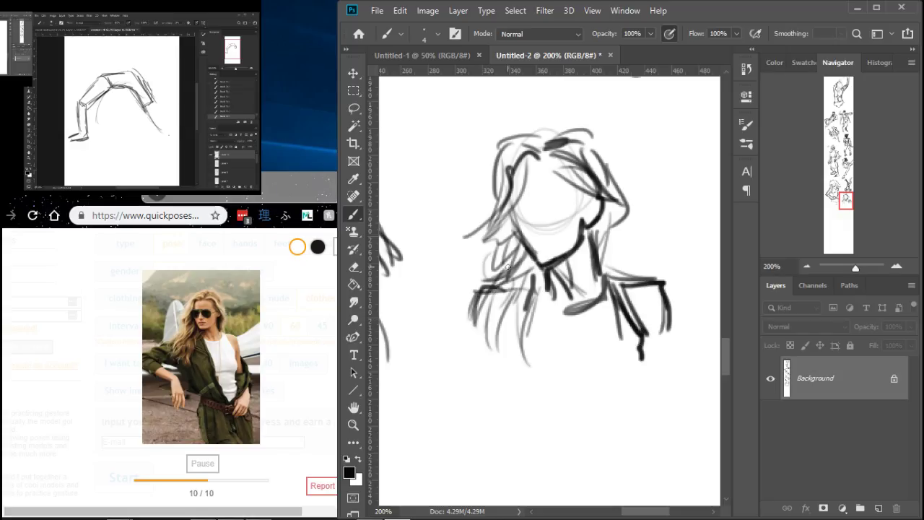
Draw the long diagonal jacket lapel running from the neck down towards the waist.
{"action": "mouse_move", "coordinate": [530, 341]}
{"action": "left_mouse_down"}
{"action": "mouse_move", "coordinate": [536, 268]}
{"action": "mouse_move", "coordinate": [561, 309]}
{"action": "left_mouse_up"}
{"action": "mouse_move", "coordinate": [545, 239]}
{"action": "left_mouse_down"}
{"action": "mouse_move", "coordinate": [574, 338]}
{"action": "mouse_move", "coordinate": [613, 375]}
{"action": "left_mouse_up"}
{"action": "left_click_drag", "start_coordinate": [598, 358], "coordinate": [618, 394]}
{"action": "left_click_drag", "start_coordinate": [543, 242], "coordinate": [595, 370]}
{"action": "left_click_drag", "start_coordinate": [574, 336], "coordinate": [630, 410]}
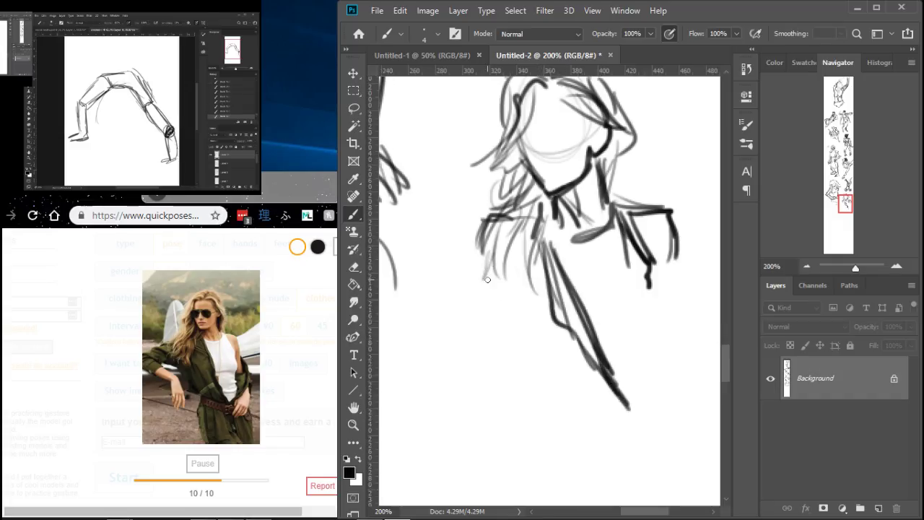
Sketch the woman's bent sleeve on the side where her hair falls, from the shoulder out to the elbow.
{"action": "left_click_drag", "start_coordinate": [483, 272], "coordinate": [527, 296]}
{"action": "left_click_drag", "start_coordinate": [472, 253], "coordinate": [529, 313]}
{"action": "left_click_drag", "start_coordinate": [491, 288], "coordinate": [535, 316]}
{"action": "left_click_drag", "start_coordinate": [474, 280], "coordinate": [530, 309]}
{"action": "left_click_drag", "start_coordinate": [484, 234], "coordinate": [465, 263]}
{"action": "mouse_move", "coordinate": [481, 240]}
{"action": "left_mouse_down"}
{"action": "mouse_move", "coordinate": [446, 257]}
{"action": "mouse_move", "coordinate": [432, 250]}
{"action": "left_mouse_up"}
{"action": "mouse_move", "coordinate": [429, 271]}
{"action": "left_mouse_down"}
{"action": "mouse_move", "coordinate": [480, 296]}
{"action": "mouse_move", "coordinate": [393, 303]}
{"action": "mouse_move", "coordinate": [483, 293]}
{"action": "left_mouse_up"}
Draw the jacket's side contour below the bent sleeve and the belt line across the waist.
{"action": "mouse_move", "coordinate": [412, 336]}
{"action": "left_mouse_down"}
{"action": "mouse_move", "coordinate": [513, 325]}
{"action": "mouse_move", "coordinate": [527, 361]}
{"action": "left_mouse_up"}
{"action": "mouse_move", "coordinate": [488, 319]}
{"action": "left_mouse_down"}
{"action": "mouse_move", "coordinate": [562, 424]}
{"action": "mouse_move", "coordinate": [586, 424]}
{"action": "left_mouse_up"}
{"action": "left_click_drag", "start_coordinate": [536, 400], "coordinate": [628, 422]}
{"action": "left_click_drag", "start_coordinate": [561, 416], "coordinate": [634, 426]}
Draw the torso contour from the armhole down to the waist on the opposite side of the lapel.
{"action": "left_click_drag", "start_coordinate": [618, 361], "coordinate": [537, 289]}
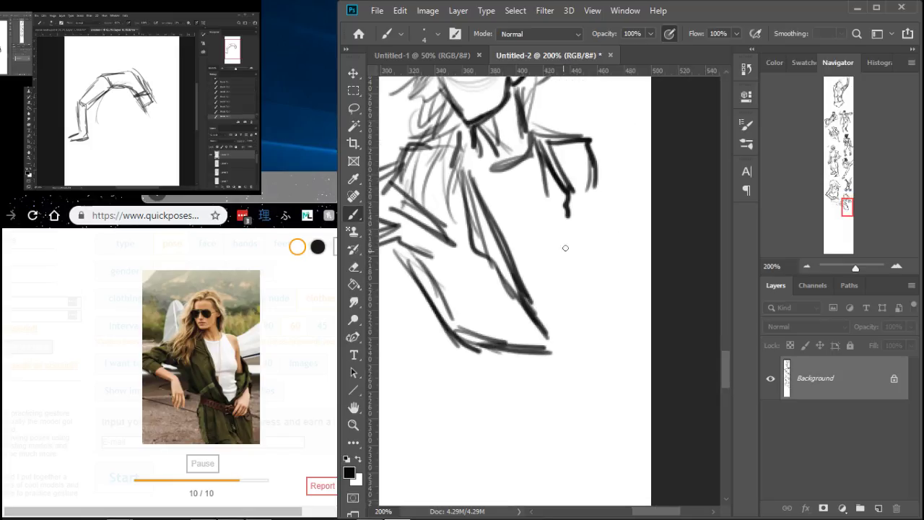
{"action": "mouse_move", "coordinate": [573, 189]}
{"action": "left_mouse_down"}
{"action": "mouse_move", "coordinate": [589, 227]}
{"action": "mouse_move", "coordinate": [583, 247]}
{"action": "mouse_move", "coordinate": [554, 267]}
{"action": "mouse_move", "coordinate": [582, 313]}
{"action": "left_mouse_up"}
{"action": "mouse_move", "coordinate": [573, 319]}
{"action": "left_mouse_down"}
{"action": "mouse_move", "coordinate": [575, 354]}
{"action": "mouse_move", "coordinate": [577, 345]}
{"action": "left_mouse_up"}
{"action": "left_click_drag", "start_coordinate": [598, 297], "coordinate": [571, 346]}
{"action": "left_click_drag", "start_coordinate": [601, 323], "coordinate": [576, 361]}
Draw the woman's other arm with its upper contour, sleeve folds, elbow and forearm angled towards the waist.
{"action": "left_click_drag", "start_coordinate": [627, 265], "coordinate": [579, 287]}
{"action": "left_click_drag", "start_coordinate": [617, 234], "coordinate": [592, 275]}
{"action": "left_click_drag", "start_coordinate": [598, 173], "coordinate": [597, 260]}
{"action": "mouse_move", "coordinate": [601, 228]}
{"action": "left_mouse_down"}
{"action": "mouse_move", "coordinate": [638, 257]}
{"action": "mouse_move", "coordinate": [609, 328]}
{"action": "left_mouse_up"}
{"action": "mouse_move", "coordinate": [630, 257]}
{"action": "left_mouse_down"}
{"action": "mouse_move", "coordinate": [605, 322]}
{"action": "mouse_move", "coordinate": [651, 304]}
{"action": "left_mouse_up"}
{"action": "mouse_move", "coordinate": [650, 298]}
{"action": "left_mouse_down"}
{"action": "mouse_move", "coordinate": [611, 349]}
{"action": "mouse_move", "coordinate": [620, 358]}
{"action": "left_mouse_up"}
{"action": "mouse_move", "coordinate": [634, 324]}
{"action": "left_mouse_down"}
{"action": "mouse_move", "coordinate": [572, 363]}
{"action": "mouse_move", "coordinate": [557, 385]}
{"action": "left_mouse_up"}
Draw the hand and fingers resting at the woman's belt.
{"action": "left_click_drag", "start_coordinate": [582, 363], "coordinate": [565, 402]}
{"action": "mouse_move", "coordinate": [599, 381]}
{"action": "left_mouse_down"}
{"action": "mouse_move", "coordinate": [566, 410]}
{"action": "mouse_move", "coordinate": [620, 377]}
{"action": "left_mouse_up"}
{"action": "mouse_move", "coordinate": [627, 335]}
{"action": "left_mouse_down"}
{"action": "mouse_move", "coordinate": [607, 385]}
{"action": "mouse_move", "coordinate": [553, 408]}
{"action": "left_mouse_up"}
{"action": "left_click_drag", "start_coordinate": [563, 388], "coordinate": [544, 410]}
{"action": "left_click_drag", "start_coordinate": [594, 383], "coordinate": [560, 414]}
{"action": "left_click_drag", "start_coordinate": [608, 386], "coordinate": [578, 416]}
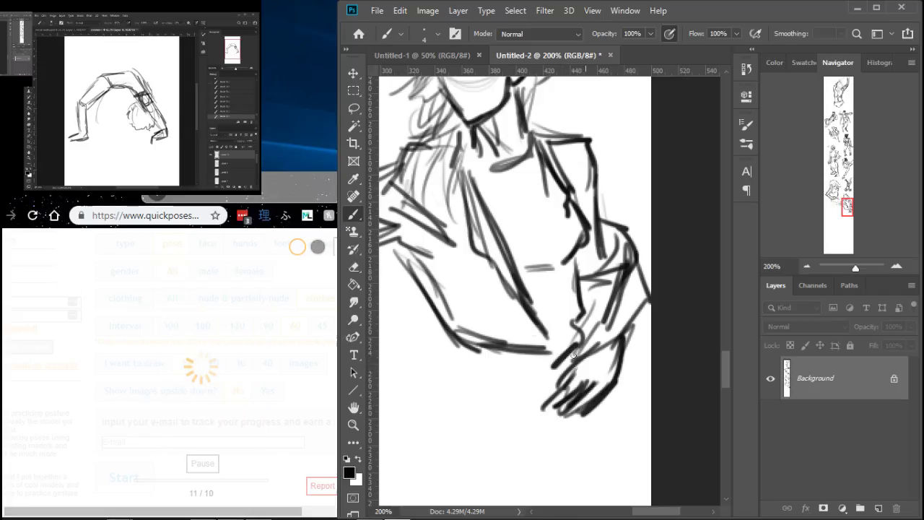
Review the gesture sketches across the tall canvas against the Quickposes gallery of reference photos.
{"action": "left_click_drag", "start_coordinate": [525, 356], "coordinate": [562, 289]}
{"action": "left_click", "coordinate": [553, 277], "text": "ctrl+alt"}
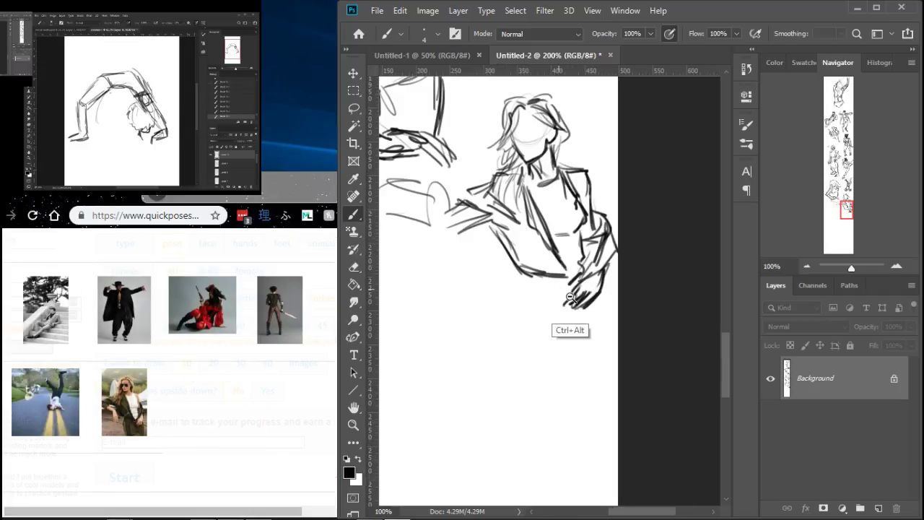
{"action": "left_click", "coordinate": [553, 294], "text": "ctrl+alt"}
{"action": "left_click", "coordinate": [529, 306], "text": "ctrl+alt"}
{"action": "left_click_drag", "start_coordinate": [529, 210], "coordinate": [570, 349]}
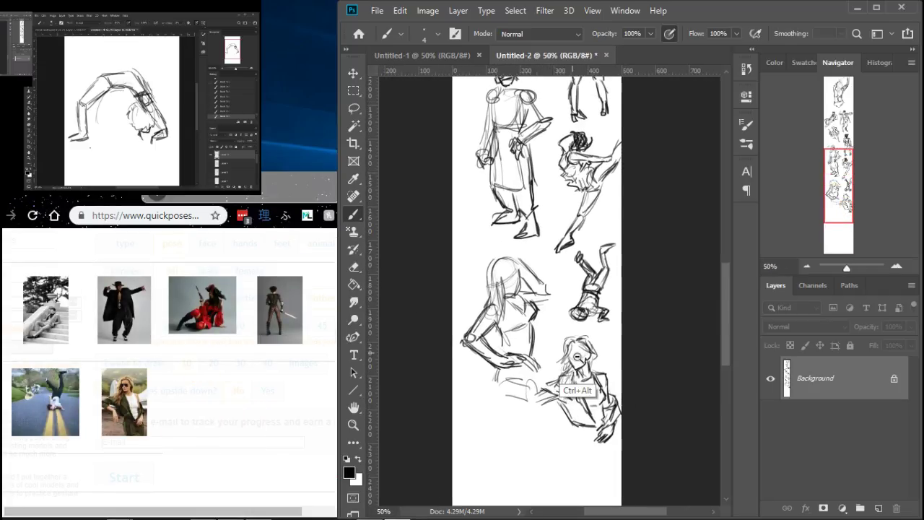
{"action": "left_click", "coordinate": [570, 348], "text": "ctrl+alt"}
{"action": "mouse_move", "coordinate": [557, 252]}
{"action": "left_mouse_down"}
{"action": "mouse_move", "coordinate": [567, 322]}
{"action": "mouse_move", "coordinate": [557, 442]}
{"action": "mouse_move", "coordinate": [567, 366]}
{"action": "left_mouse_up"}
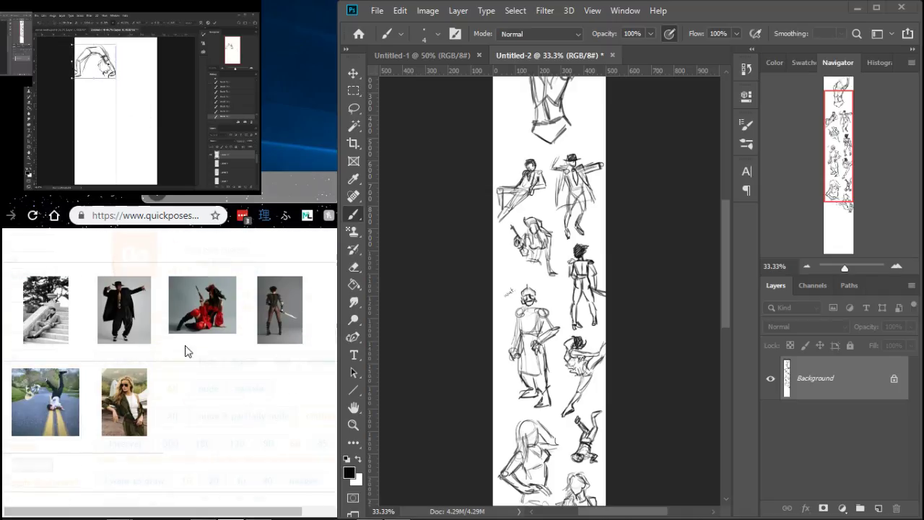
{"action": "left_click_drag", "start_coordinate": [175, 512], "coordinate": [230, 510]}
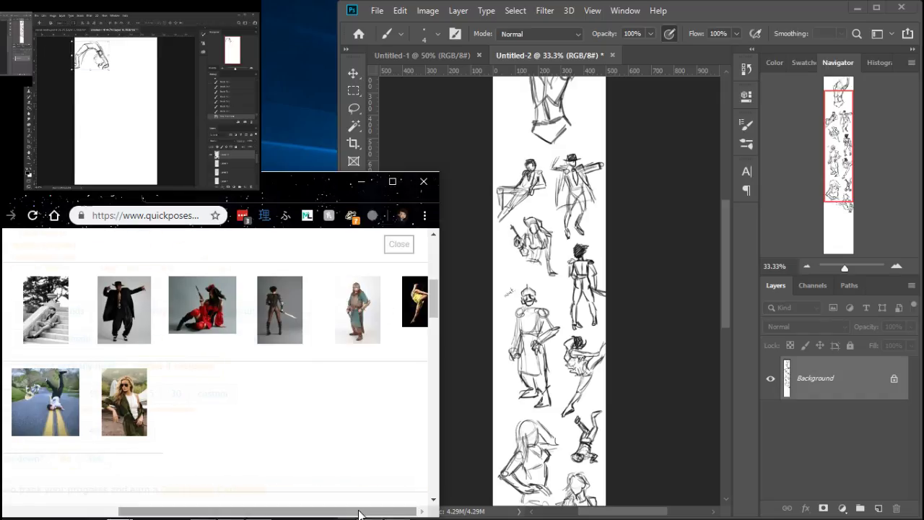
{"action": "left_click", "coordinate": [702, 10]}
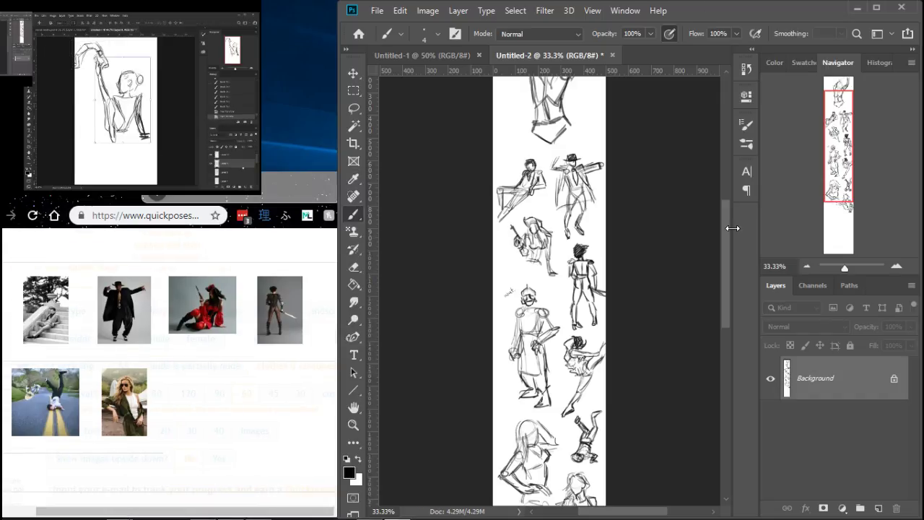
Add a new layer above the finished gesture sketches on the tall canvas.
{"action": "scroll", "coordinate": [659, 302], "scroll_direction": "down", "scroll_amount": 1}
{"action": "scroll", "coordinate": [659, 302], "scroll_direction": "down", "scroll_amount": 5}
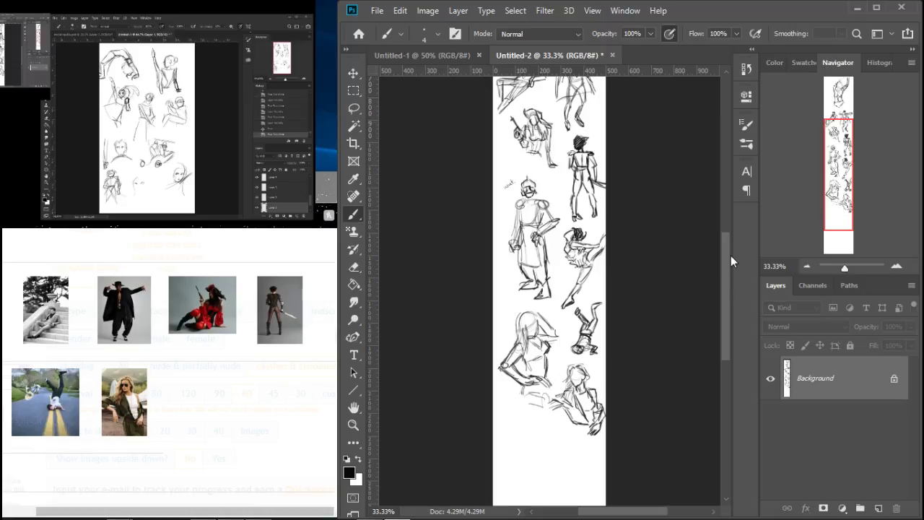
{"action": "mouse_move", "coordinate": [729, 268]}
{"action": "left_mouse_down"}
{"action": "mouse_move", "coordinate": [723, 197]}
{"action": "mouse_move", "coordinate": [721, 308]}
{"action": "left_mouse_up"}
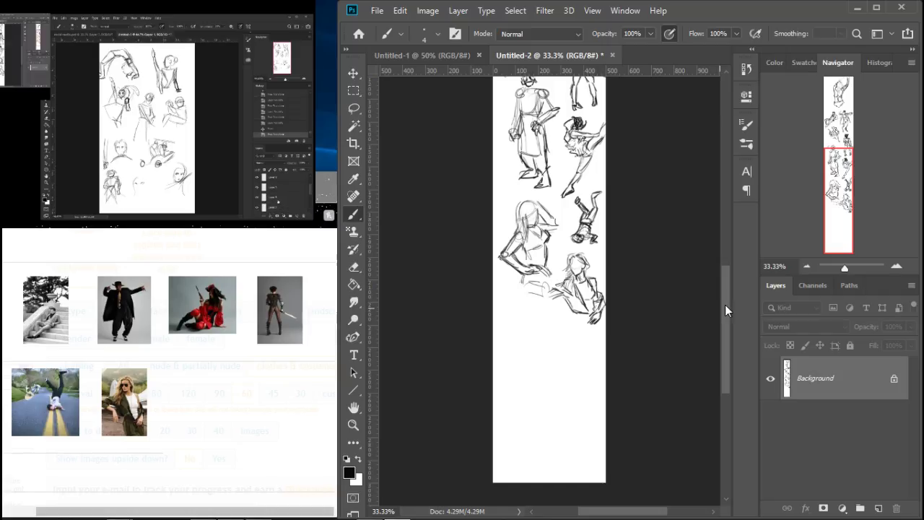
{"action": "left_click", "coordinate": [879, 508]}
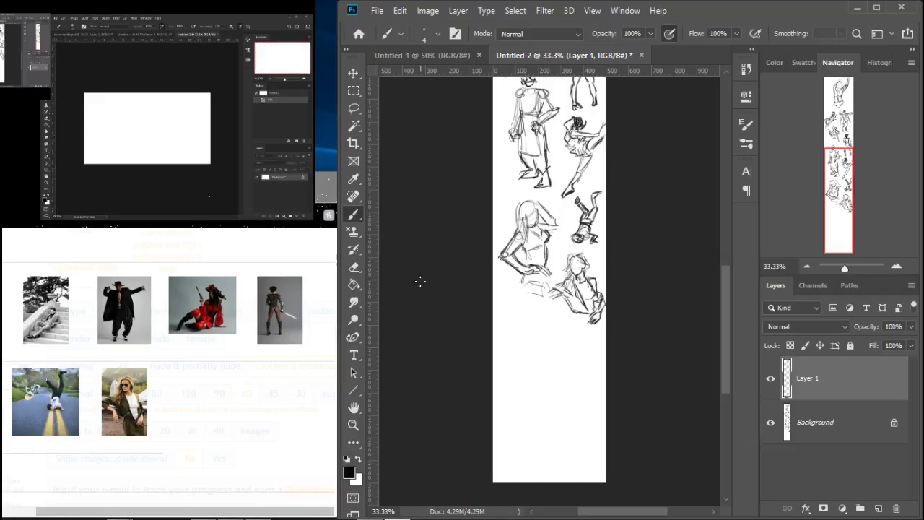
Switch to the blank Untitled-1 document and show its canvas at 33.33% zoom.
{"action": "left_click", "coordinate": [450, 56]}
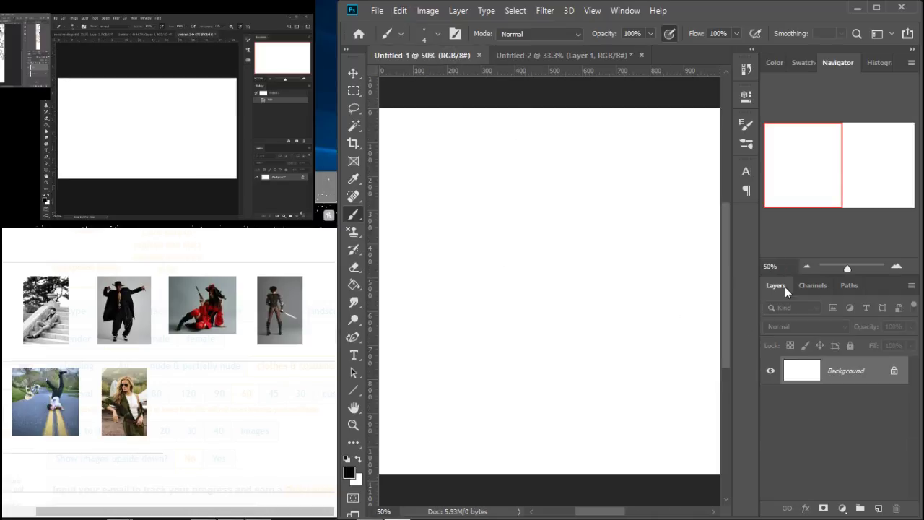
{"action": "left_click", "coordinate": [808, 268]}
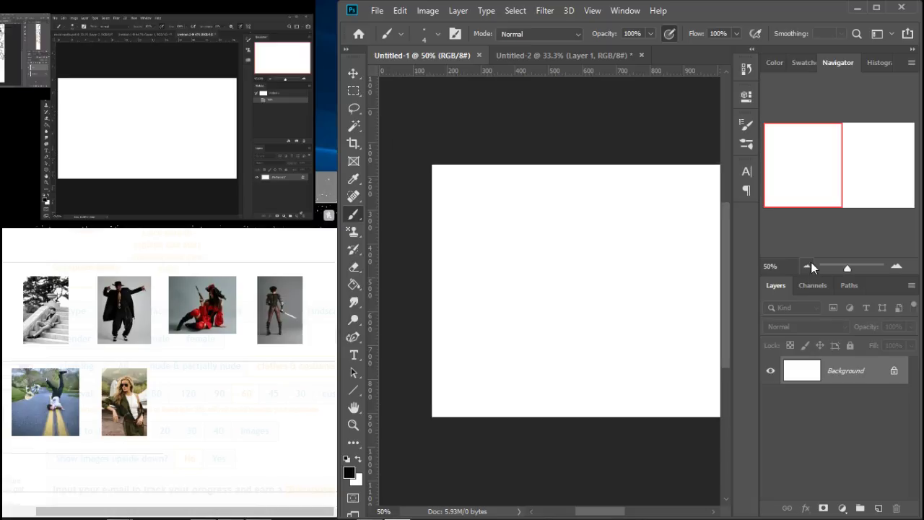
{"action": "left_click_drag", "start_coordinate": [821, 188], "coordinate": [756, 245]}
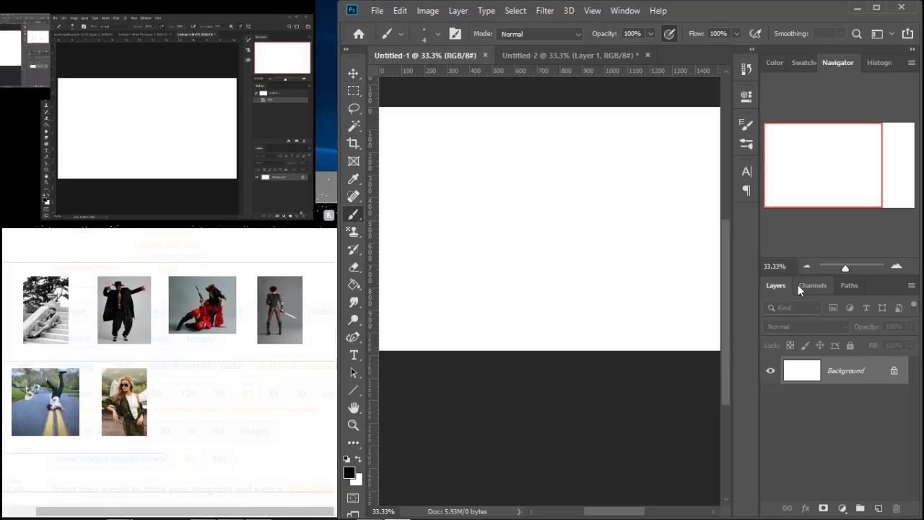
Hide the Quickposes browser window and widen the drawing window across the freed desktop space.
{"action": "left_click", "coordinate": [339, 302]}
{"action": "left_click_drag", "start_coordinate": [339, 144], "coordinate": [315, 144]}
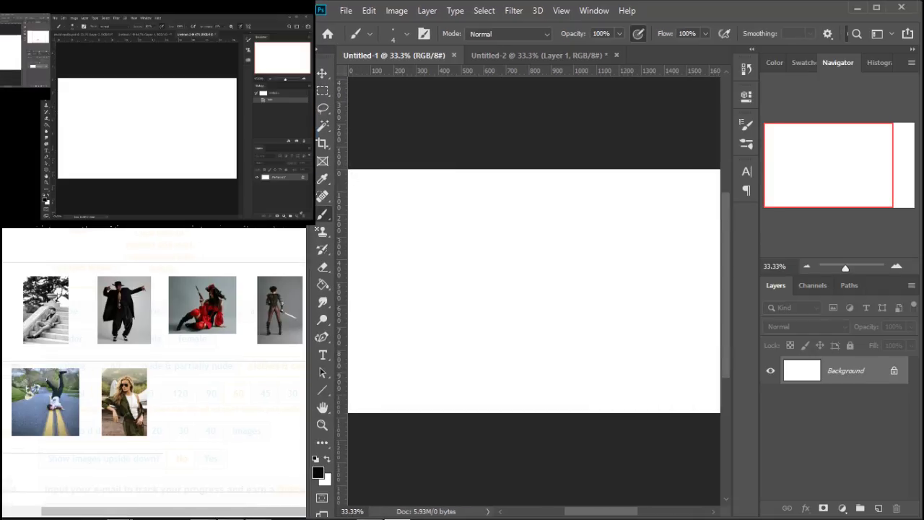
{"action": "left_click", "coordinate": [306, 181]}
{"action": "left_click", "coordinate": [361, 181]}
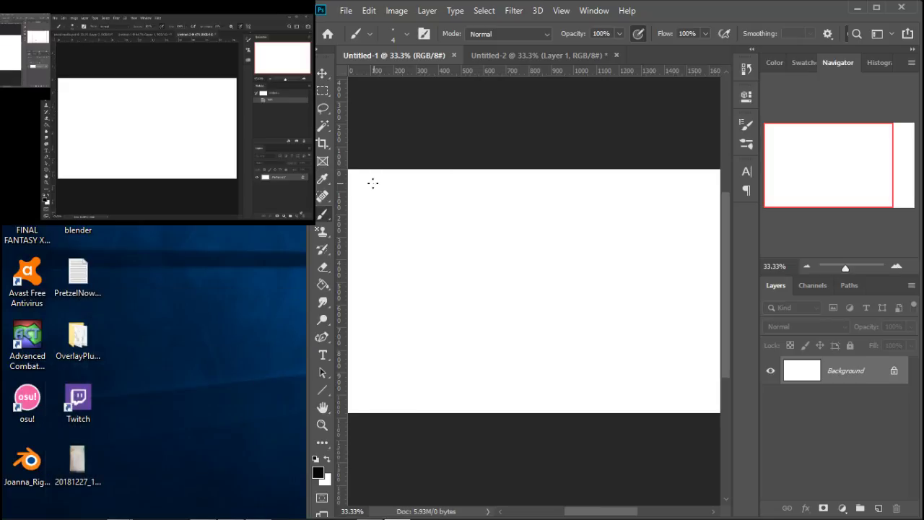
{"action": "left_click_drag", "start_coordinate": [312, 264], "coordinate": [244, 263]}
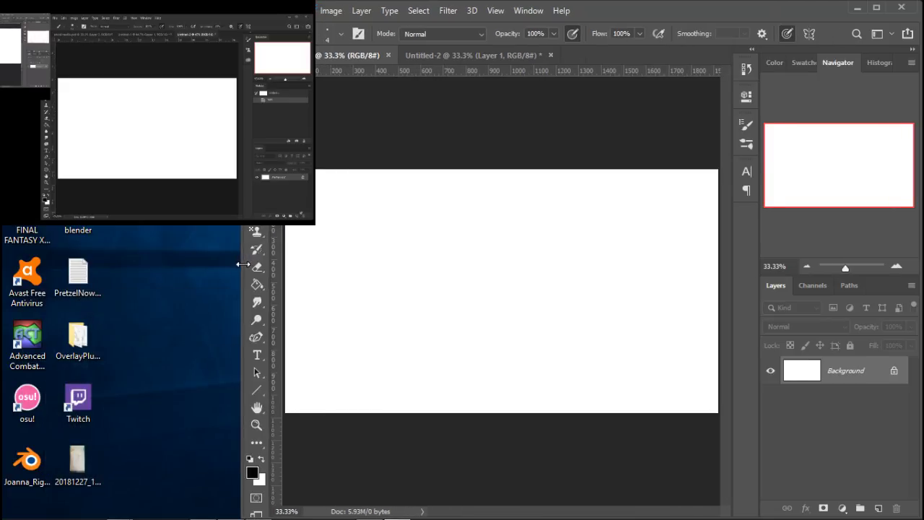
Close the tall Untitled-2 document of gesture sketches without saving it.
{"action": "left_click", "coordinate": [421, 57]}
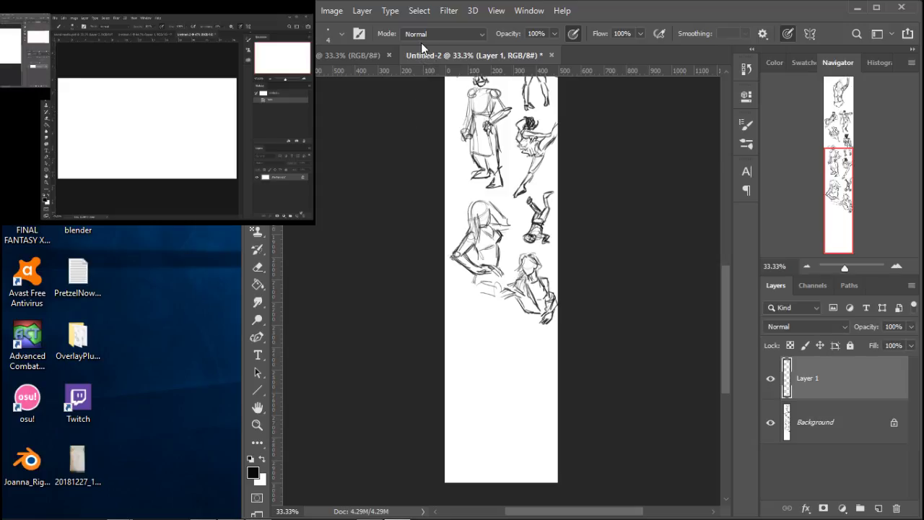
{"action": "left_click", "coordinate": [551, 55]}
{"action": "left_click", "coordinate": [455, 207]}
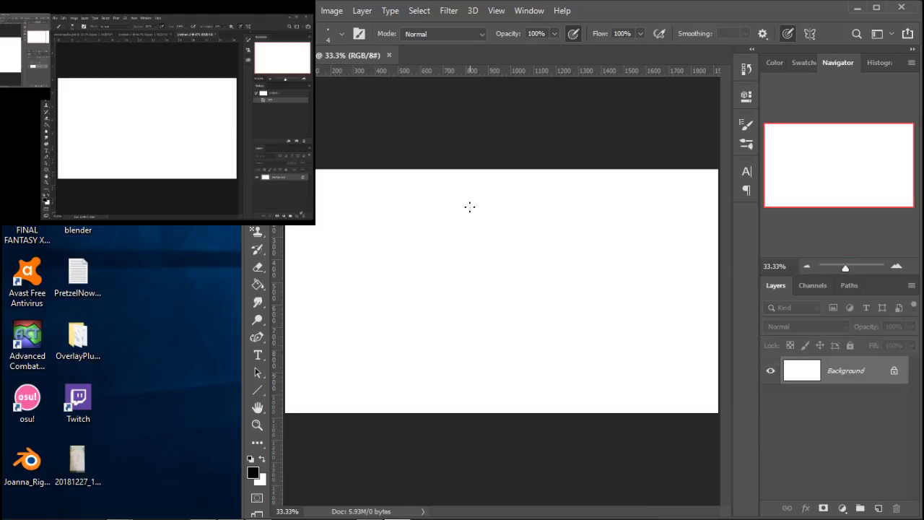
Create a new landscape document, 7 by 5 inches at 300 pixels/inch, in RGB Color with a white background.
{"action": "left_click", "coordinate": [303, 10]}
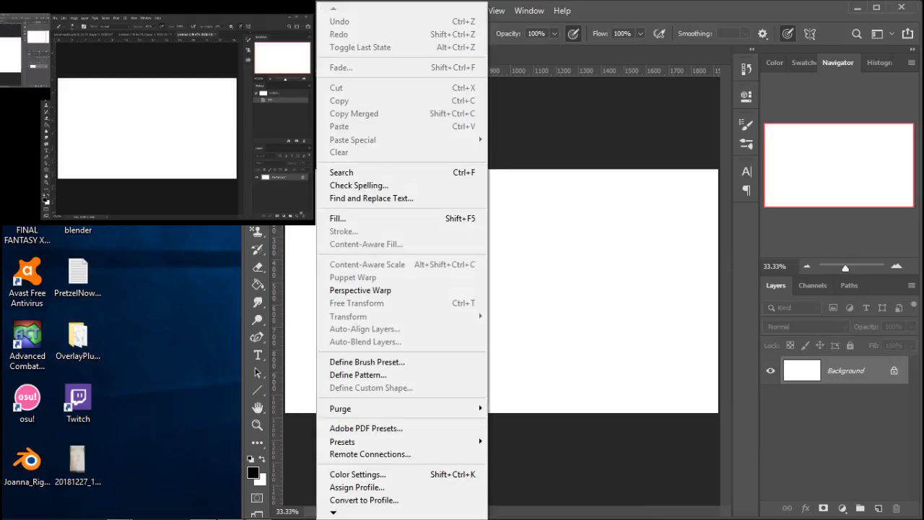
{"action": "mouse_move", "coordinate": [280, 10]}
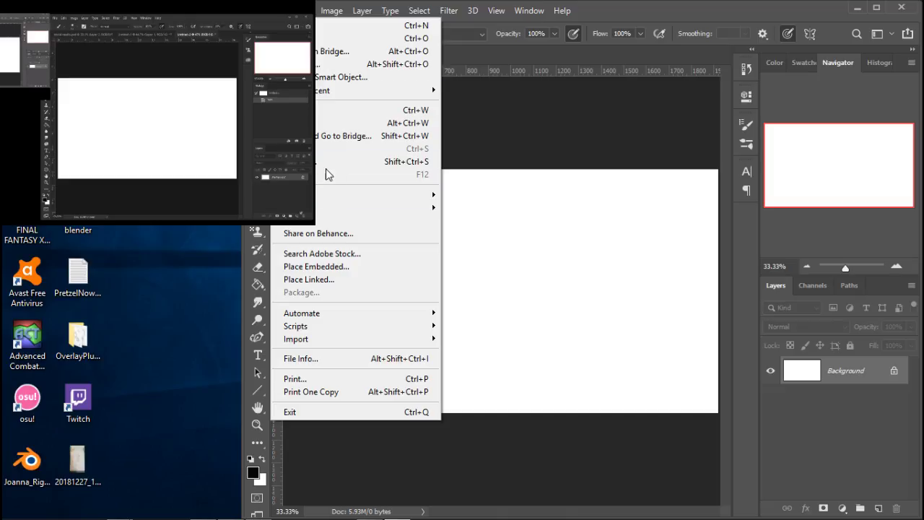
{"action": "left_click", "coordinate": [334, 27]}
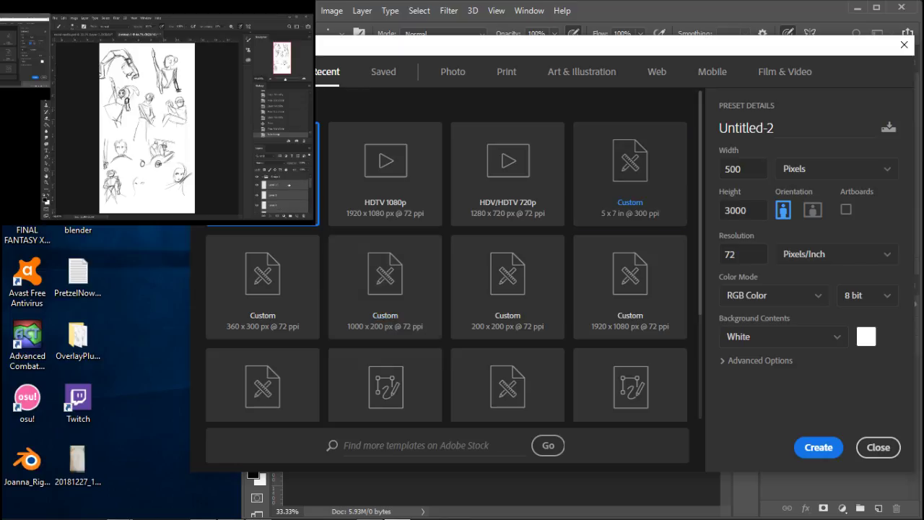
{"action": "left_click", "coordinate": [630, 173]}
{"action": "left_click", "coordinate": [813, 209]}
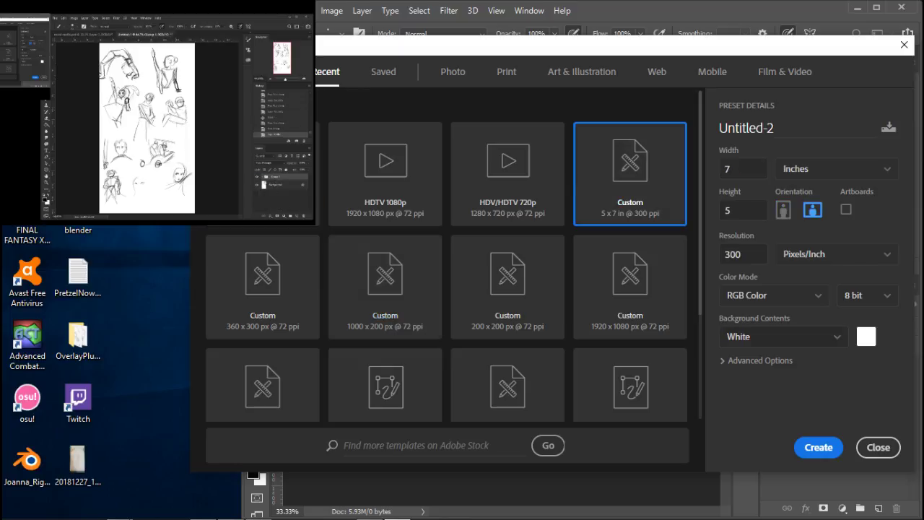
{"action": "left_click", "coordinate": [835, 447]}
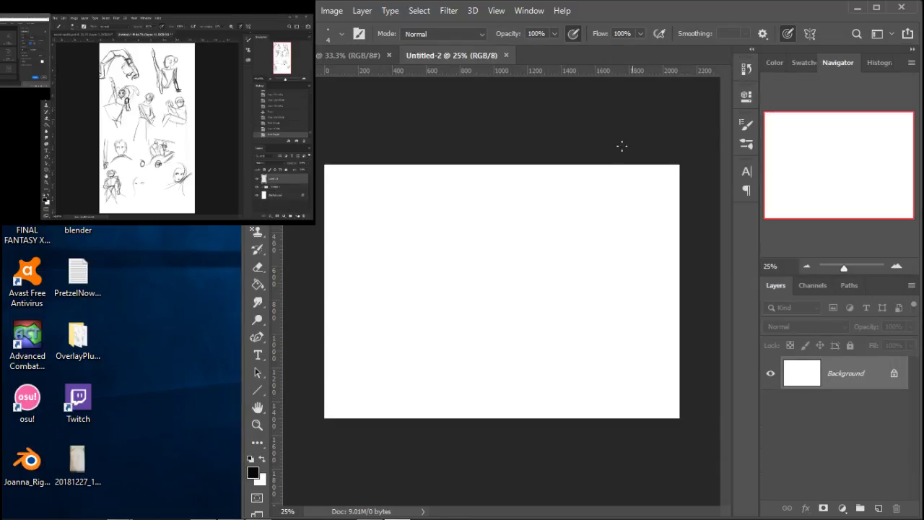
Widen the drawing window further and add a new layer above the new document's background.
{"action": "left_click_drag", "start_coordinate": [244, 241], "coordinate": [176, 240]}
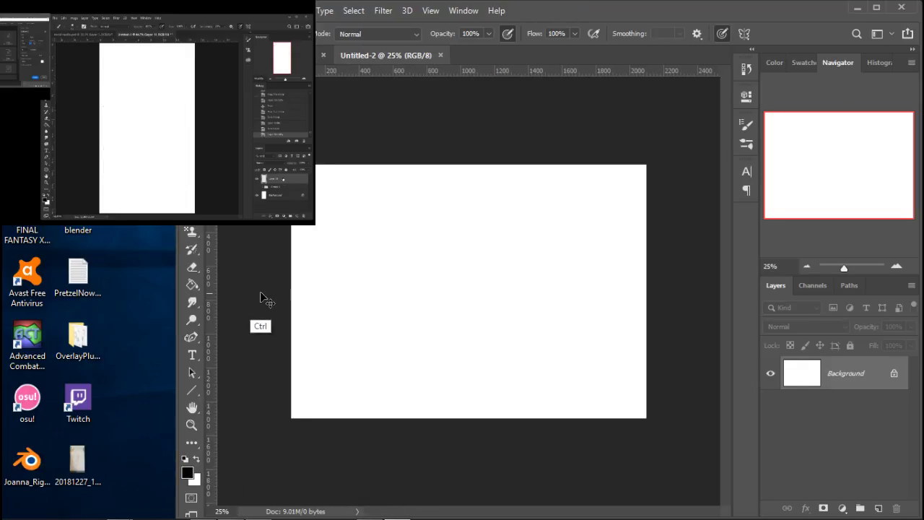
{"action": "key", "text": "ctrl+0"}
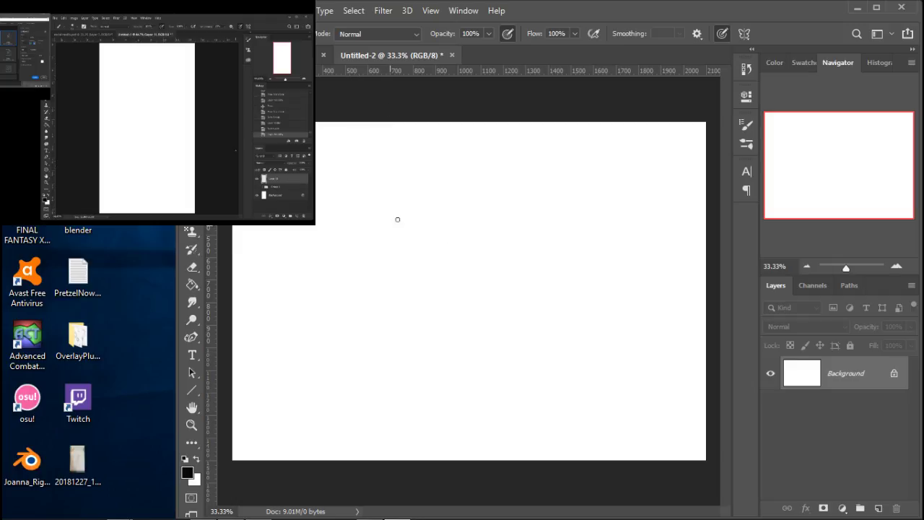
{"action": "left_click", "coordinate": [879, 509]}
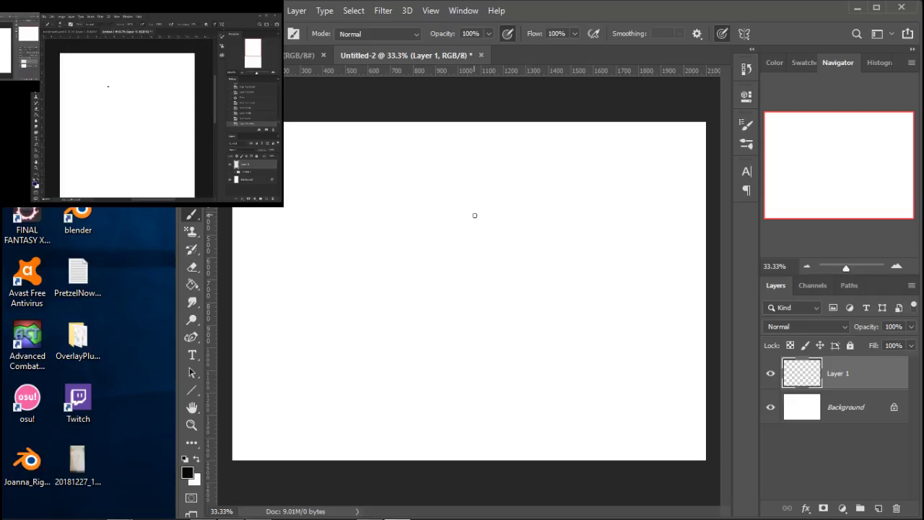
Sketch a small cartoon head with a hair tuft, fringe, two eyes and an ear in the canvas's upper-left area.
{"action": "left_click_drag", "start_coordinate": [319, 194], "coordinate": [334, 201]}
{"action": "left_click_drag", "start_coordinate": [334, 258], "coordinate": [318, 258]}
{"action": "mouse_move", "coordinate": [326, 204]}
{"action": "left_mouse_down"}
{"action": "mouse_move", "coordinate": [345, 221]}
{"action": "mouse_move", "coordinate": [323, 244]}
{"action": "mouse_move", "coordinate": [280, 228]}
{"action": "mouse_move", "coordinate": [307, 179]}
{"action": "mouse_move", "coordinate": [332, 234]}
{"action": "mouse_move", "coordinate": [292, 220]}
{"action": "mouse_move", "coordinate": [296, 270]}
{"action": "mouse_move", "coordinate": [283, 222]}
{"action": "mouse_move", "coordinate": [284, 233]}
{"action": "mouse_move", "coordinate": [305, 271]}
{"action": "mouse_move", "coordinate": [329, 270]}
{"action": "mouse_move", "coordinate": [368, 222]}
{"action": "mouse_move", "coordinate": [354, 209]}
{"action": "mouse_move", "coordinate": [293, 232]}
{"action": "mouse_move", "coordinate": [328, 208]}
{"action": "mouse_move", "coordinate": [302, 235]}
{"action": "left_mouse_up"}
{"action": "mouse_move", "coordinate": [284, 168]}
{"action": "left_mouse_down"}
{"action": "mouse_move", "coordinate": [312, 176]}
{"action": "mouse_move", "coordinate": [349, 215]}
{"action": "mouse_move", "coordinate": [325, 167]}
{"action": "mouse_move", "coordinate": [307, 175]}
{"action": "mouse_move", "coordinate": [362, 208]}
{"action": "left_mouse_up"}
{"action": "left_click_drag", "start_coordinate": [331, 168], "coordinate": [362, 202]}
{"action": "mouse_move", "coordinate": [278, 208]}
{"action": "left_mouse_down"}
{"action": "mouse_move", "coordinate": [275, 227]}
{"action": "mouse_move", "coordinate": [288, 242]}
{"action": "left_mouse_up"}
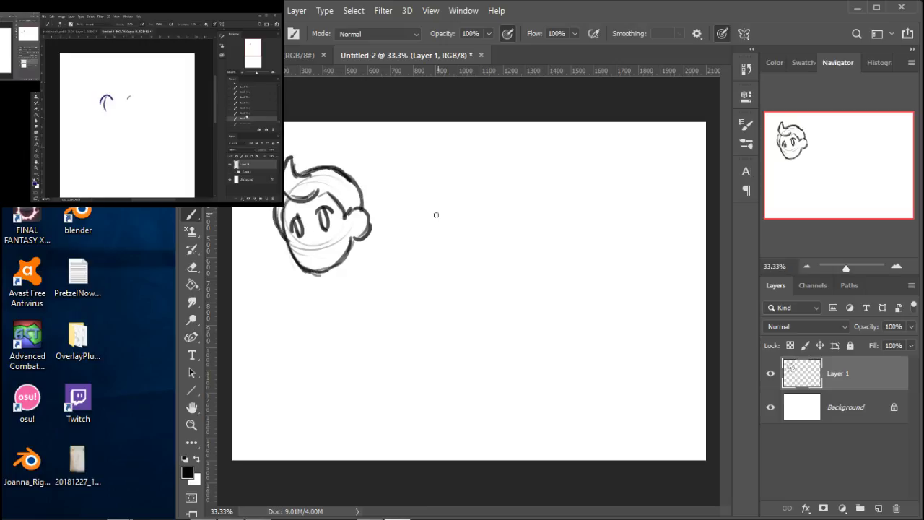
Erase the whole cartoon head sketch from the layer.
{"action": "key", "text": "e"}
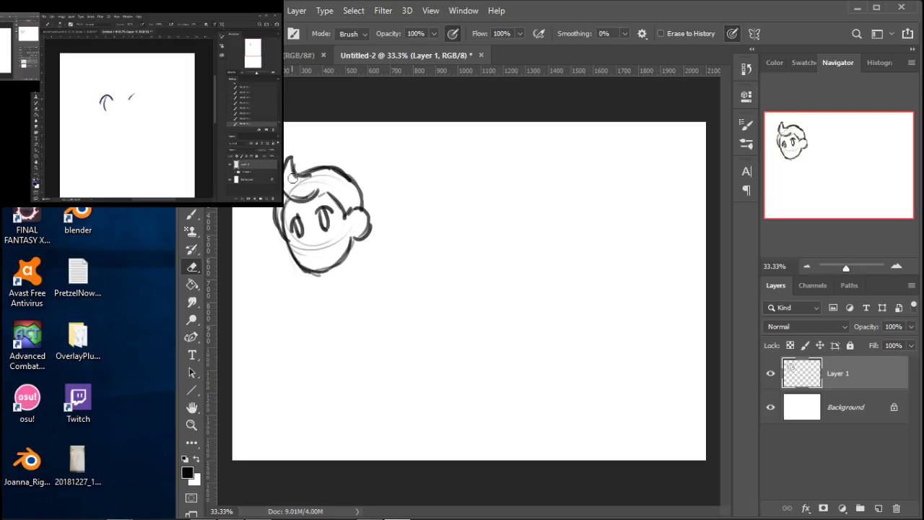
{"action": "mouse_move", "coordinate": [296, 180]}
{"action": "left_mouse_down"}
{"action": "mouse_move", "coordinate": [284, 253]}
{"action": "mouse_move", "coordinate": [311, 273]}
{"action": "mouse_move", "coordinate": [326, 272]}
{"action": "mouse_move", "coordinate": [362, 239]}
{"action": "mouse_move", "coordinate": [360, 200]}
{"action": "mouse_move", "coordinate": [341, 186]}
{"action": "mouse_move", "coordinate": [317, 214]}
{"action": "mouse_move", "coordinate": [314, 248]}
{"action": "left_mouse_up"}
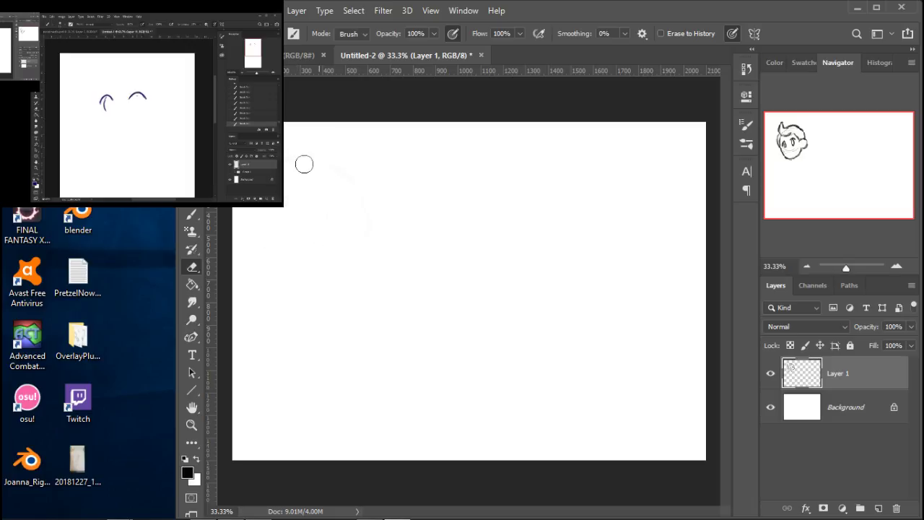
{"action": "key", "text": "b"}
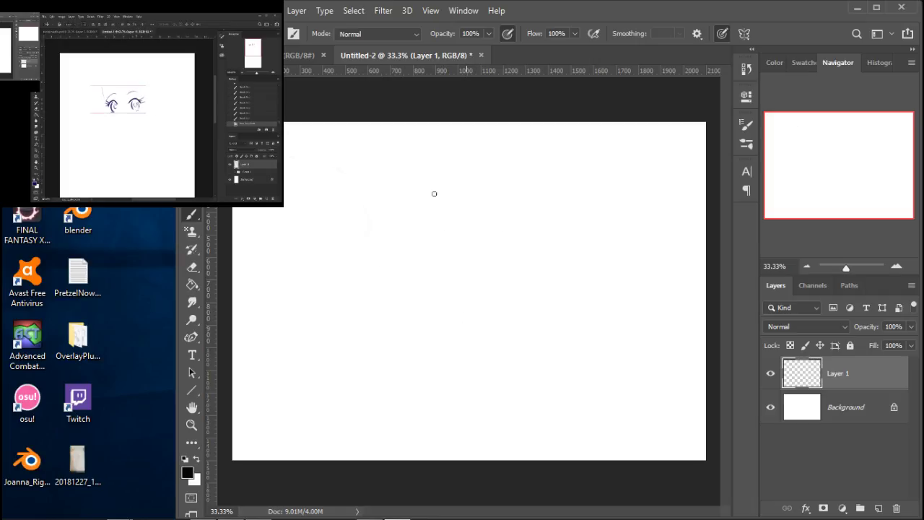
{"action": "mouse_move", "coordinate": [496, 222]}
{"action": "left_mouse_down"}
{"action": "mouse_move", "coordinate": [392, 211]}
{"action": "mouse_move", "coordinate": [490, 236]}
{"action": "left_mouse_up"}
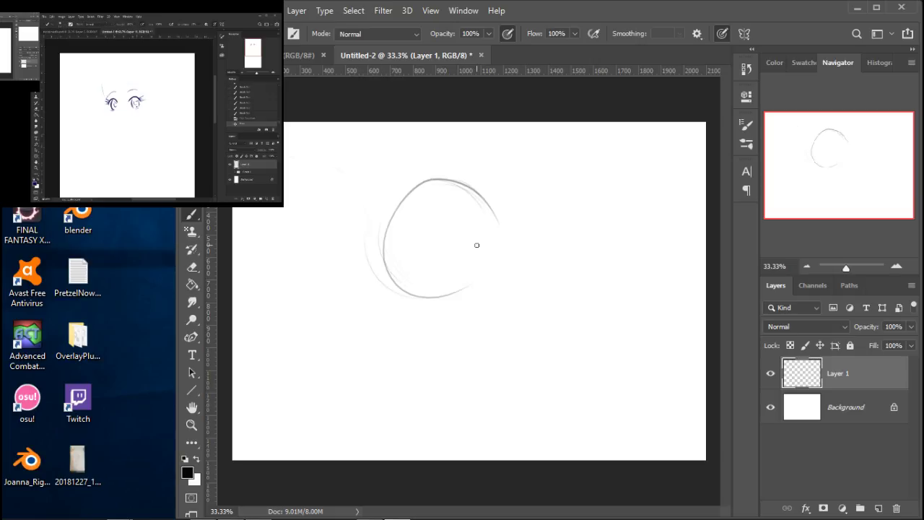
{"action": "key", "text": "ctrl+z"}
{"action": "key", "text": "ctrl+z"}
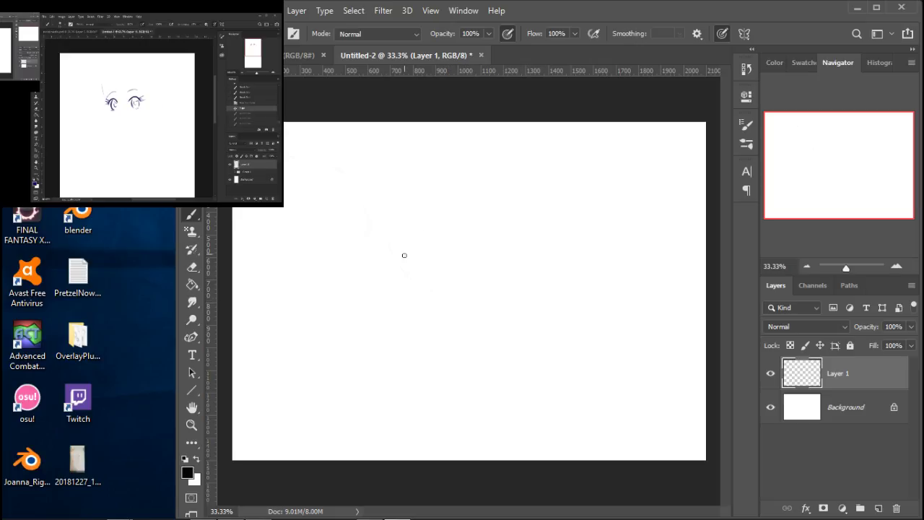
{"action": "mouse_move", "coordinate": [471, 225]}
{"action": "left_mouse_down"}
{"action": "mouse_move", "coordinate": [488, 271]}
{"action": "mouse_move", "coordinate": [457, 287]}
{"action": "mouse_move", "coordinate": [479, 296]}
{"action": "mouse_move", "coordinate": [457, 284]}
{"action": "mouse_move", "coordinate": [480, 296]}
{"action": "left_mouse_up"}
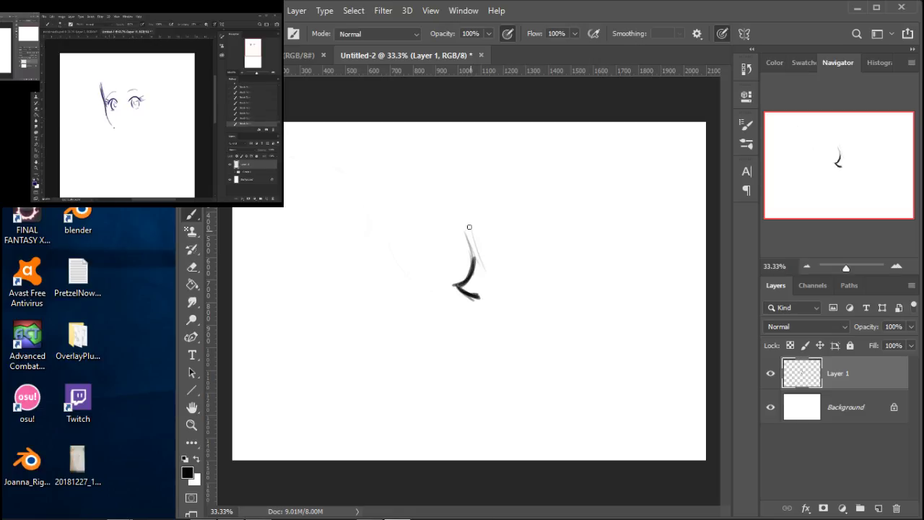
{"action": "key", "text": "ctrl+z"}
{"action": "key", "text": "ctrl+z"}
{"action": "key", "text": "ctrl+z"}
{"action": "key", "text": "ctrl+z"}
{"action": "key", "text": "ctrl+z"}
{"action": "key", "text": "ctrl+z"}
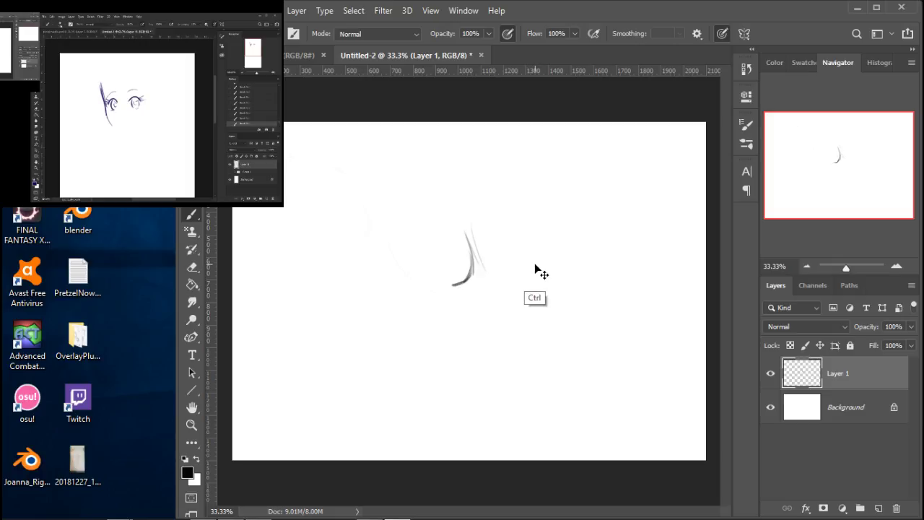
{"action": "key", "text": "ctrl+z"}
{"action": "key", "text": "ctrl+z"}
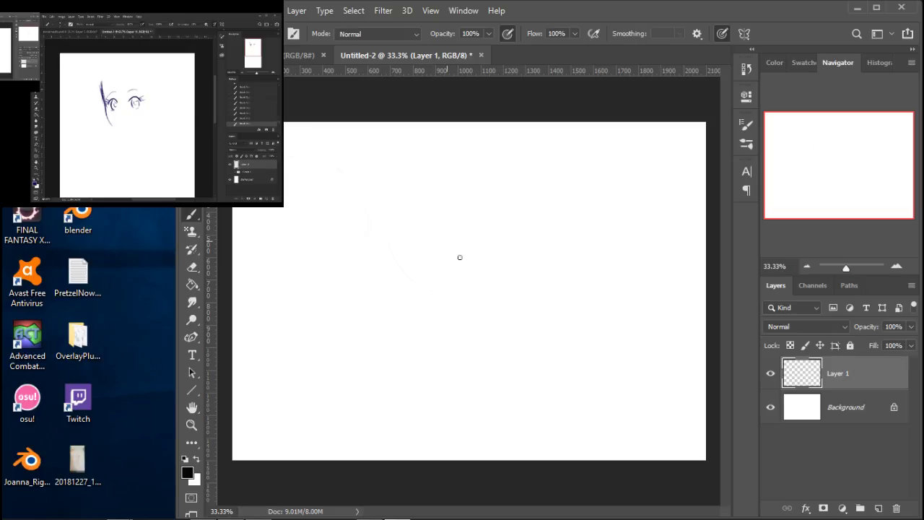
Lightly sketch the rounded cranium of a new head in the upper middle of the canvas, undoing the overly dark cheek stroke.
{"action": "mouse_move", "coordinate": [488, 269]}
{"action": "left_mouse_down"}
{"action": "mouse_move", "coordinate": [429, 195]}
{"action": "mouse_move", "coordinate": [528, 215]}
{"action": "left_mouse_up"}
{"action": "mouse_move", "coordinate": [468, 176]}
{"action": "left_mouse_down"}
{"action": "mouse_move", "coordinate": [428, 246]}
{"action": "mouse_move", "coordinate": [476, 176]}
{"action": "mouse_move", "coordinate": [423, 259]}
{"action": "mouse_move", "coordinate": [465, 177]}
{"action": "mouse_move", "coordinate": [440, 276]}
{"action": "mouse_move", "coordinate": [426, 253]}
{"action": "mouse_move", "coordinate": [445, 279]}
{"action": "left_mouse_up"}
{"action": "left_click_drag", "start_coordinate": [425, 247], "coordinate": [454, 299]}
{"action": "left_click_drag", "start_coordinate": [426, 260], "coordinate": [468, 314]}
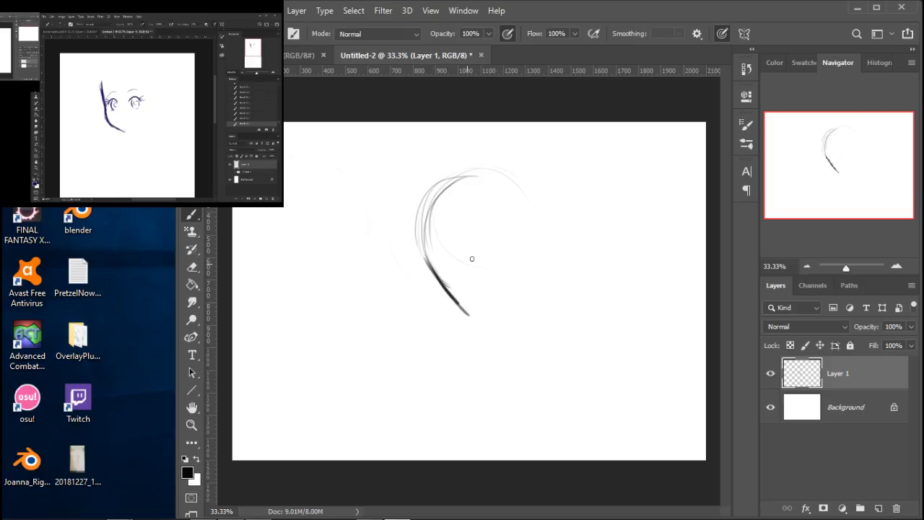
{"action": "key", "text": "ctrl+z"}
{"action": "key", "text": "ctrl+z"}
{"action": "key", "text": "ctrl"}
{"action": "mouse_move", "coordinate": [447, 189]}
{"action": "left_mouse_down"}
{"action": "mouse_move", "coordinate": [505, 178]}
{"action": "mouse_move", "coordinate": [526, 241]}
{"action": "left_mouse_up"}
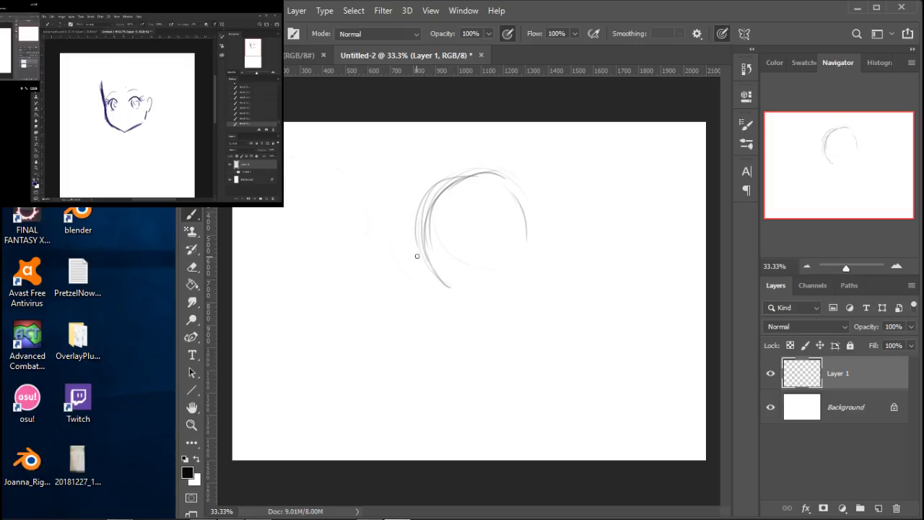
Draw the head's cheeks and tapered jaw down to the chin, with an ear on each side.
{"action": "mouse_move", "coordinate": [434, 263]}
{"action": "left_mouse_down"}
{"action": "mouse_move", "coordinate": [463, 327]}
{"action": "mouse_move", "coordinate": [491, 328]}
{"action": "mouse_move", "coordinate": [528, 282]}
{"action": "left_mouse_up"}
{"action": "mouse_move", "coordinate": [475, 325]}
{"action": "left_mouse_down"}
{"action": "mouse_move", "coordinate": [497, 322]}
{"action": "mouse_move", "coordinate": [532, 286]}
{"action": "left_mouse_up"}
{"action": "mouse_move", "coordinate": [493, 324]}
{"action": "left_mouse_down"}
{"action": "mouse_move", "coordinate": [524, 277]}
{"action": "mouse_move", "coordinate": [520, 292]}
{"action": "mouse_move", "coordinate": [522, 212]}
{"action": "mouse_move", "coordinate": [528, 276]}
{"action": "left_mouse_up"}
{"action": "left_click_drag", "start_coordinate": [517, 201], "coordinate": [526, 280]}
{"action": "left_click_drag", "start_coordinate": [425, 221], "coordinate": [447, 302]}
{"action": "left_click_drag", "start_coordinate": [426, 231], "coordinate": [452, 308]}
{"action": "mouse_move", "coordinate": [430, 264]}
{"action": "left_mouse_down"}
{"action": "mouse_move", "coordinate": [426, 283]}
{"action": "mouse_move", "coordinate": [442, 298]}
{"action": "left_mouse_up"}
{"action": "mouse_move", "coordinate": [528, 240]}
{"action": "left_mouse_down"}
{"action": "mouse_move", "coordinate": [539, 260]}
{"action": "mouse_move", "coordinate": [524, 283]}
{"action": "mouse_move", "coordinate": [533, 273]}
{"action": "left_mouse_up"}
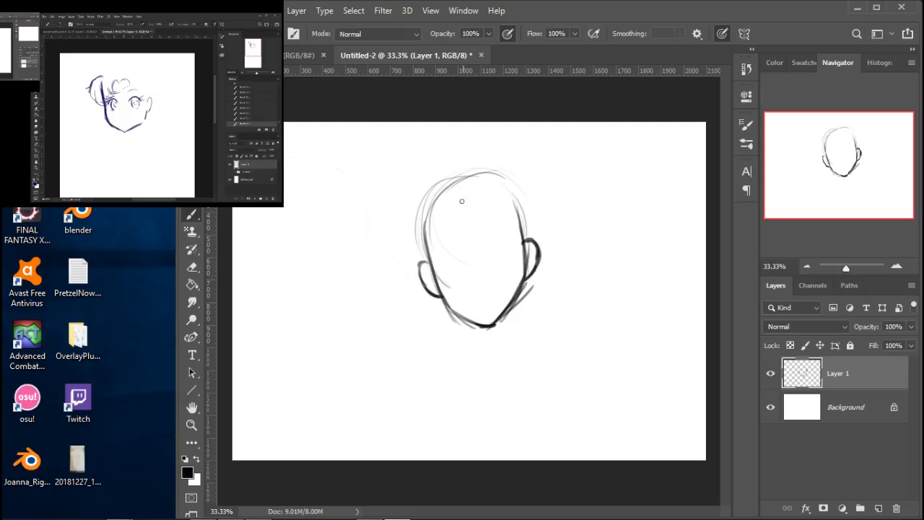
Add a tilted vertical centre line and two horizontal guidelines across the face for the eyes and nose.
{"action": "left_click_drag", "start_coordinate": [466, 197], "coordinate": [486, 329]}
{"action": "mouse_move", "coordinate": [510, 246]}
{"action": "left_mouse_down"}
{"action": "mouse_move", "coordinate": [433, 262]}
{"action": "mouse_move", "coordinate": [517, 243]}
{"action": "left_mouse_up"}
{"action": "left_click_drag", "start_coordinate": [444, 292], "coordinate": [513, 275]}
Mark the nose bridge and nose tip along the centre line, and draw two thick eyebrows above the eye guideline.
{"action": "scroll", "coordinate": [491, 257], "scroll_direction": "up", "scroll_amount": 1}
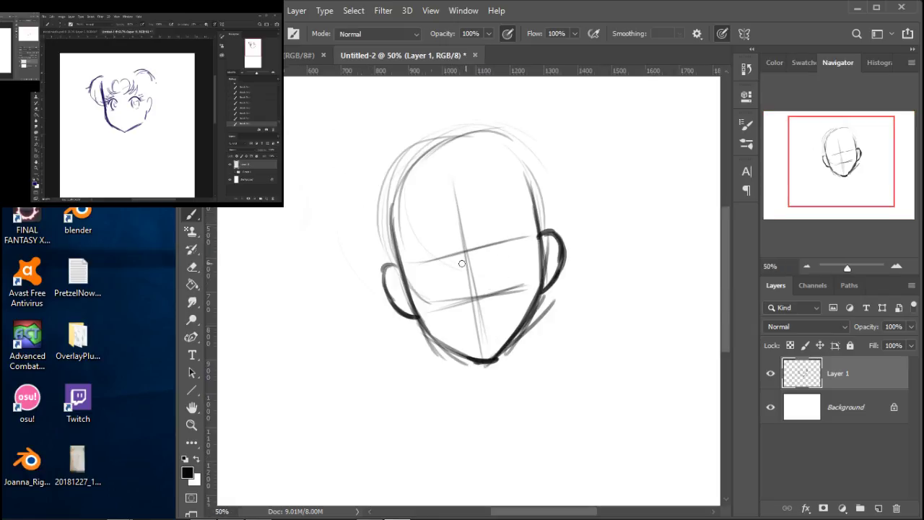
{"action": "left_click_drag", "start_coordinate": [458, 249], "coordinate": [471, 303]}
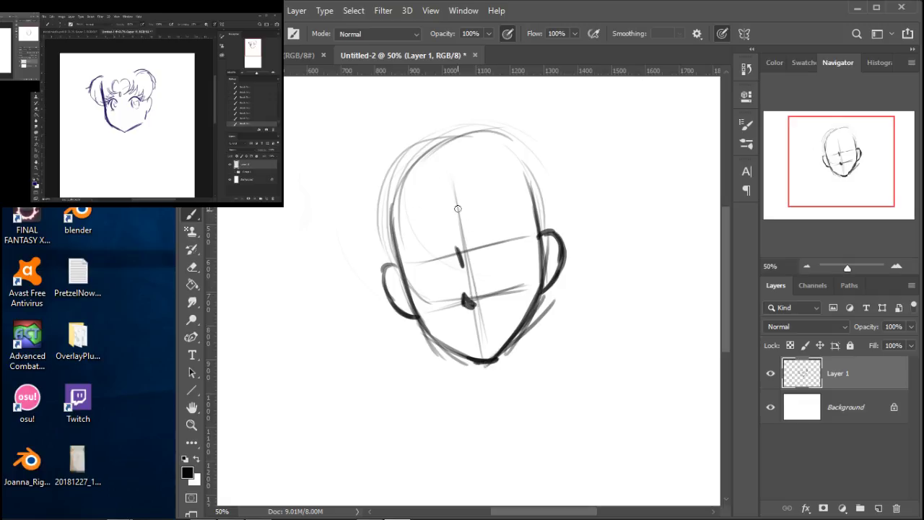
{"action": "mouse_move", "coordinate": [467, 227]}
{"action": "left_mouse_down"}
{"action": "mouse_move", "coordinate": [524, 220]}
{"action": "mouse_move", "coordinate": [407, 238]}
{"action": "mouse_move", "coordinate": [436, 232]}
{"action": "mouse_move", "coordinate": [404, 251]}
{"action": "mouse_move", "coordinate": [442, 232]}
{"action": "left_mouse_up"}
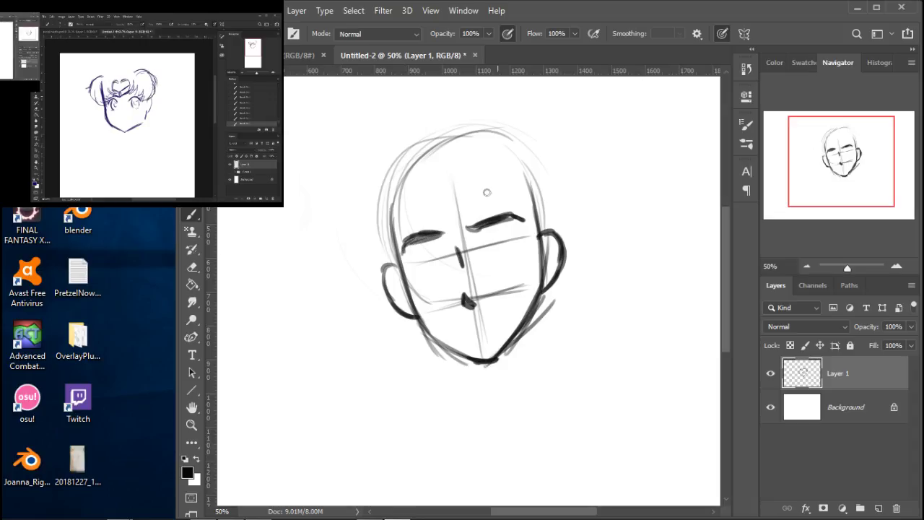
{"action": "key", "text": "space"}
{"action": "left_click_drag", "start_coordinate": [455, 201], "coordinate": [468, 218]}
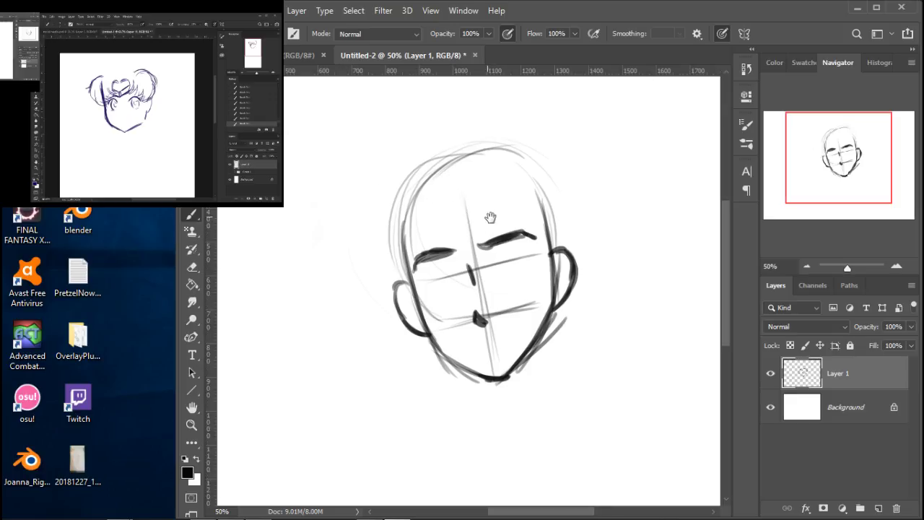
Draw both eyes with dark pupils below the eyebrows, along the tilted eye guideline.
{"action": "mouse_move", "coordinate": [497, 261]}
{"action": "left_mouse_down"}
{"action": "mouse_move", "coordinate": [494, 273]}
{"action": "mouse_move", "coordinate": [504, 257]}
{"action": "mouse_move", "coordinate": [531, 251]}
{"action": "mouse_move", "coordinate": [531, 263]}
{"action": "mouse_move", "coordinate": [512, 270]}
{"action": "mouse_move", "coordinate": [522, 262]}
{"action": "mouse_move", "coordinate": [510, 256]}
{"action": "left_mouse_up"}
{"action": "mouse_move", "coordinate": [452, 271]}
{"action": "left_mouse_down"}
{"action": "mouse_move", "coordinate": [457, 280]}
{"action": "mouse_move", "coordinate": [423, 282]}
{"action": "mouse_move", "coordinate": [433, 276]}
{"action": "mouse_move", "coordinate": [424, 289]}
{"action": "mouse_move", "coordinate": [452, 270]}
{"action": "mouse_move", "coordinate": [438, 279]}
{"action": "mouse_move", "coordinate": [447, 277]}
{"action": "left_mouse_up"}
{"action": "left_click_drag", "start_coordinate": [511, 261], "coordinate": [515, 263]}
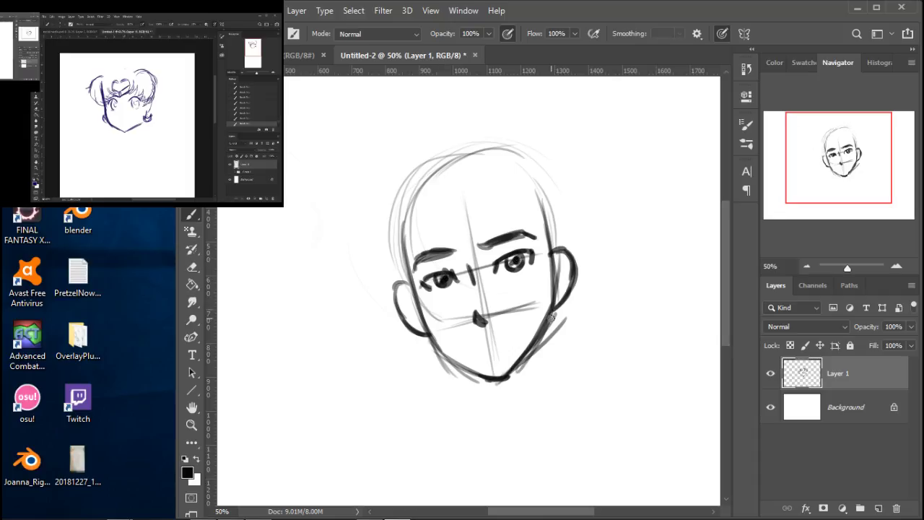
{"action": "left_click_drag", "start_coordinate": [543, 326], "coordinate": [538, 338]}
{"action": "left_click_drag", "start_coordinate": [426, 257], "coordinate": [534, 237]}
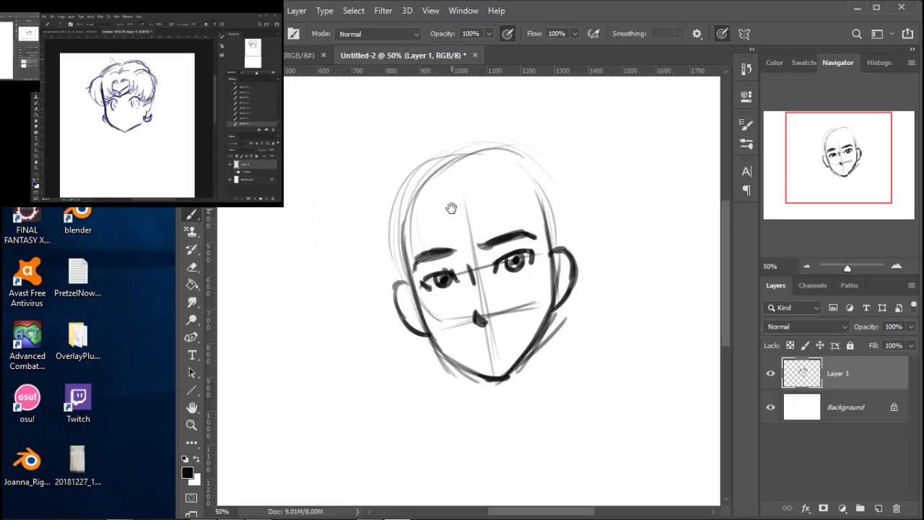
Sketch the mouth below the nose and add loose hair strokes over the forehead and sides of the head.
{"action": "left_click_drag", "start_coordinate": [450, 200], "coordinate": [439, 153]}
{"action": "left_click_drag", "start_coordinate": [422, 293], "coordinate": [458, 322]}
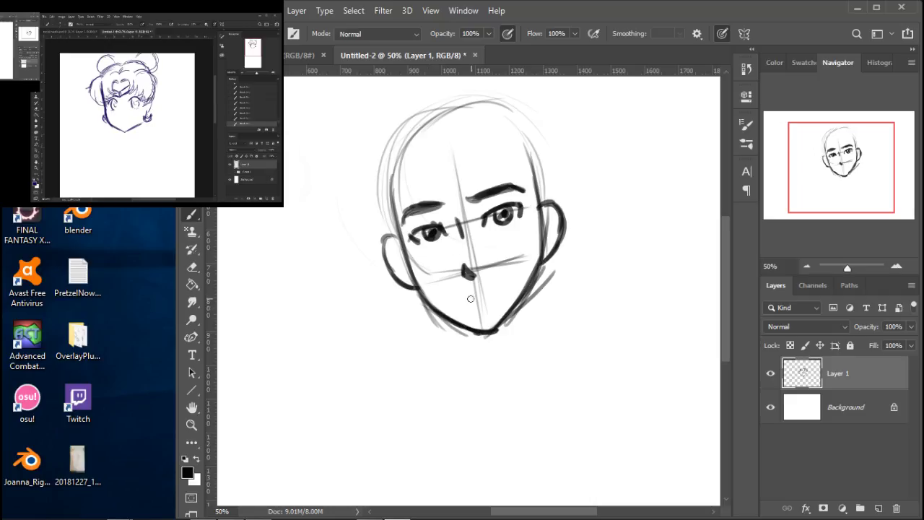
{"action": "mouse_move", "coordinate": [475, 296]}
{"action": "left_mouse_down"}
{"action": "mouse_move", "coordinate": [498, 286]}
{"action": "mouse_move", "coordinate": [469, 296]}
{"action": "mouse_move", "coordinate": [488, 306]}
{"action": "mouse_move", "coordinate": [475, 309]}
{"action": "mouse_move", "coordinate": [491, 306]}
{"action": "left_mouse_up"}
{"action": "left_click_drag", "start_coordinate": [489, 160], "coordinate": [513, 141]}
{"action": "left_click_drag", "start_coordinate": [463, 191], "coordinate": [486, 140]}
{"action": "mouse_move", "coordinate": [439, 201]}
{"action": "left_mouse_down"}
{"action": "mouse_move", "coordinate": [449, 183]}
{"action": "mouse_move", "coordinate": [433, 205]}
{"action": "left_mouse_up"}
{"action": "mouse_move", "coordinate": [466, 151]}
{"action": "left_mouse_down"}
{"action": "mouse_move", "coordinate": [430, 181]}
{"action": "mouse_move", "coordinate": [428, 208]}
{"action": "mouse_move", "coordinate": [403, 218]}
{"action": "left_mouse_up"}
{"action": "mouse_move", "coordinate": [438, 179]}
{"action": "left_mouse_down"}
{"action": "mouse_move", "coordinate": [423, 203]}
{"action": "mouse_move", "coordinate": [374, 221]}
{"action": "left_mouse_up"}
{"action": "mouse_move", "coordinate": [391, 175]}
{"action": "left_mouse_down"}
{"action": "mouse_move", "coordinate": [361, 201]}
{"action": "mouse_move", "coordinate": [402, 217]}
{"action": "mouse_move", "coordinate": [406, 239]}
{"action": "left_mouse_up"}
Erase the whole head sketch from Layer 1 and return to the Brush tool.
{"action": "key", "text": "e"}
{"action": "mouse_move", "coordinate": [364, 213]}
{"action": "left_mouse_down"}
{"action": "mouse_move", "coordinate": [389, 186]}
{"action": "mouse_move", "coordinate": [423, 197]}
{"action": "mouse_move", "coordinate": [511, 179]}
{"action": "mouse_move", "coordinate": [529, 139]}
{"action": "mouse_move", "coordinate": [458, 194]}
{"action": "mouse_move", "coordinate": [425, 263]}
{"action": "mouse_move", "coordinate": [418, 335]}
{"action": "mouse_move", "coordinate": [567, 245]}
{"action": "mouse_move", "coordinate": [558, 210]}
{"action": "mouse_move", "coordinate": [484, 245]}
{"action": "mouse_move", "coordinate": [487, 276]}
{"action": "left_mouse_up"}
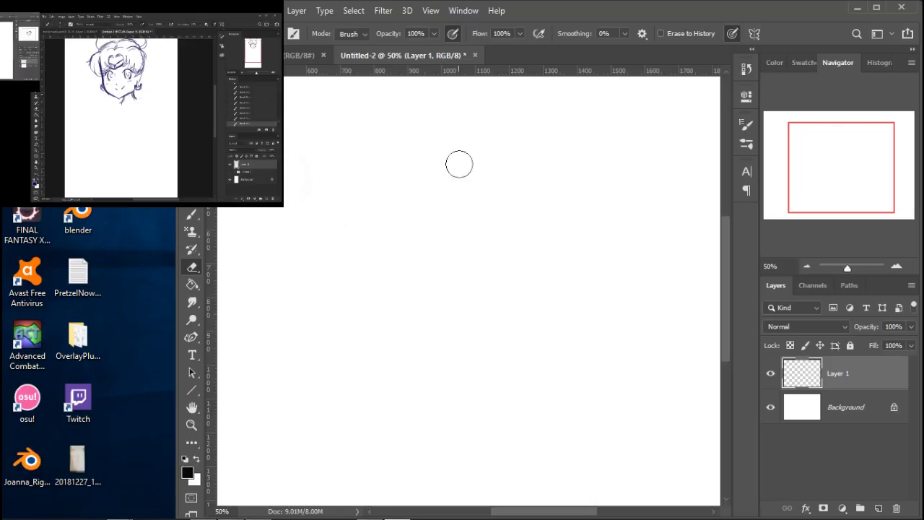
{"action": "key", "text": "b"}
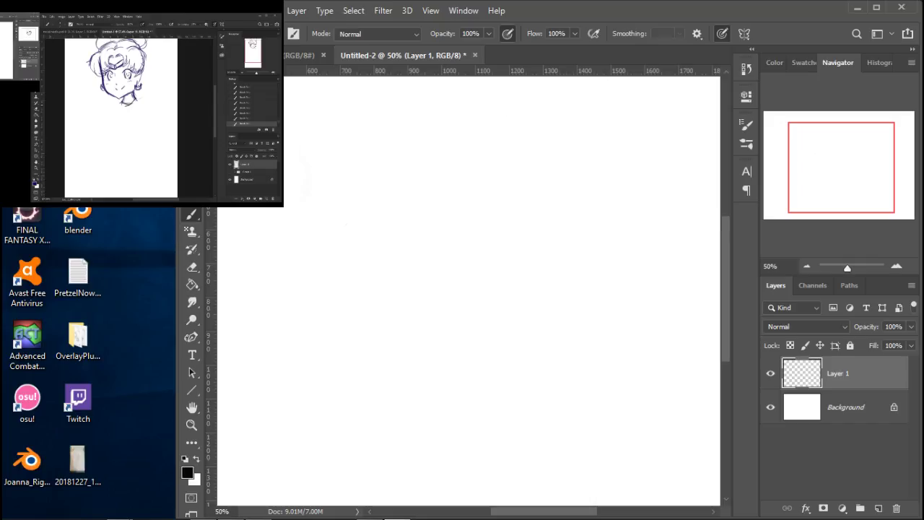
{"action": "left_click", "coordinate": [807, 267]}
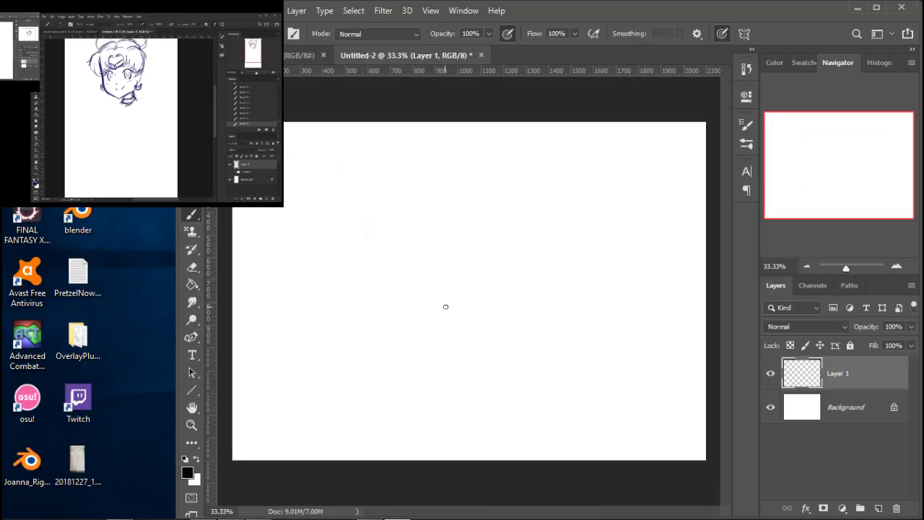
{"action": "key", "text": "ctrl+plus"}
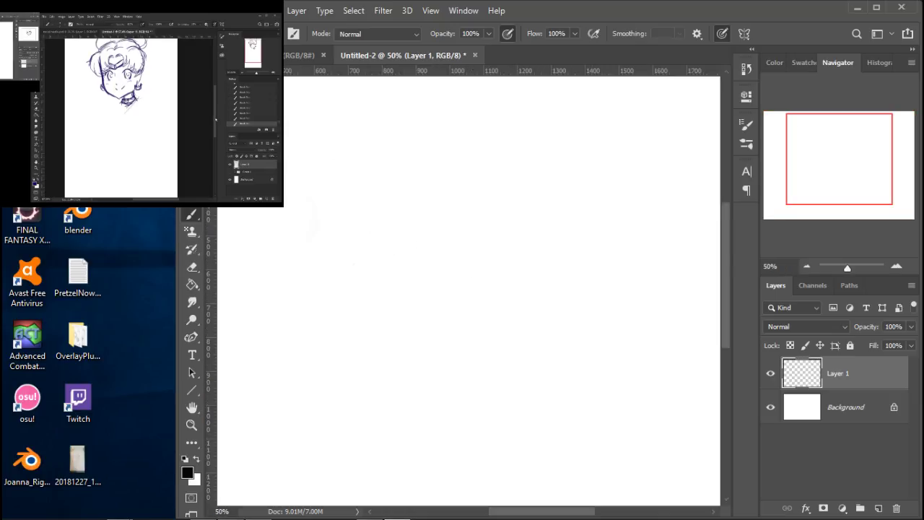
Switch to the browser and search the web for "lina inverse".
{"action": "key", "text": "super+d"}
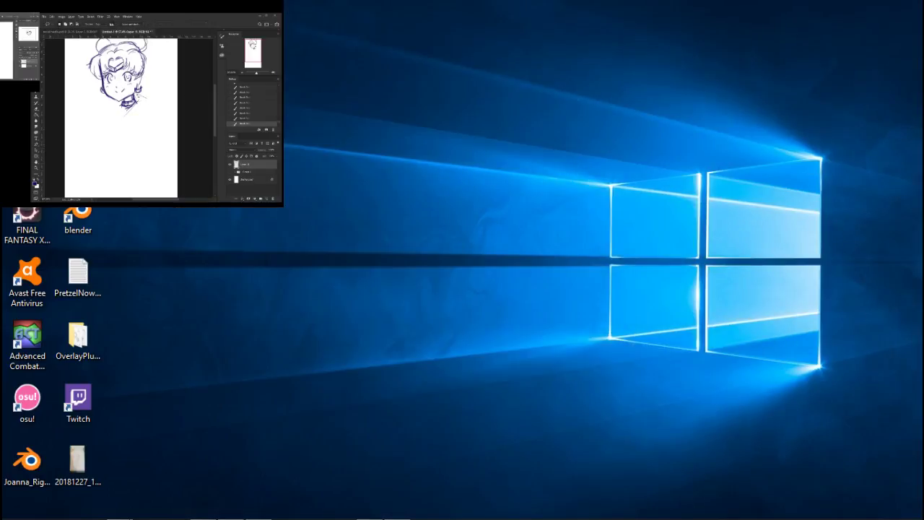
{"action": "key", "text": "super+d"}
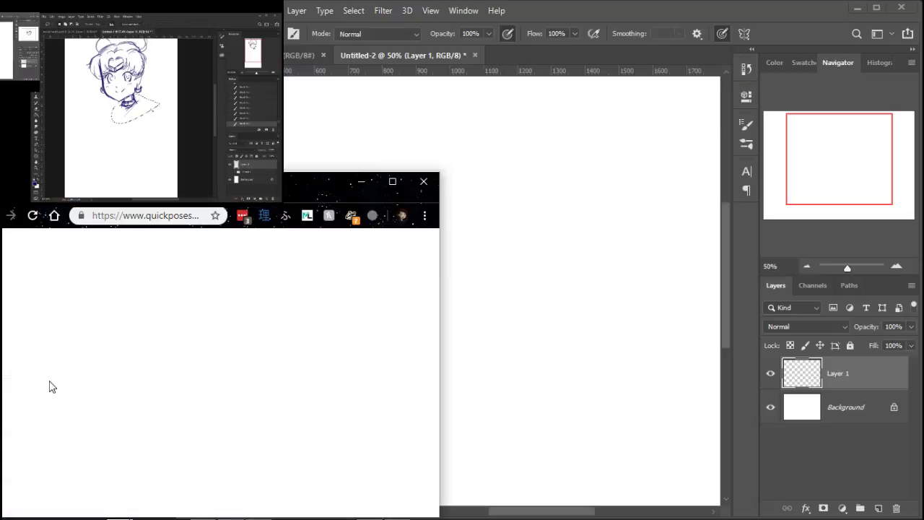
{"action": "left_click", "coordinate": [187, 216]}
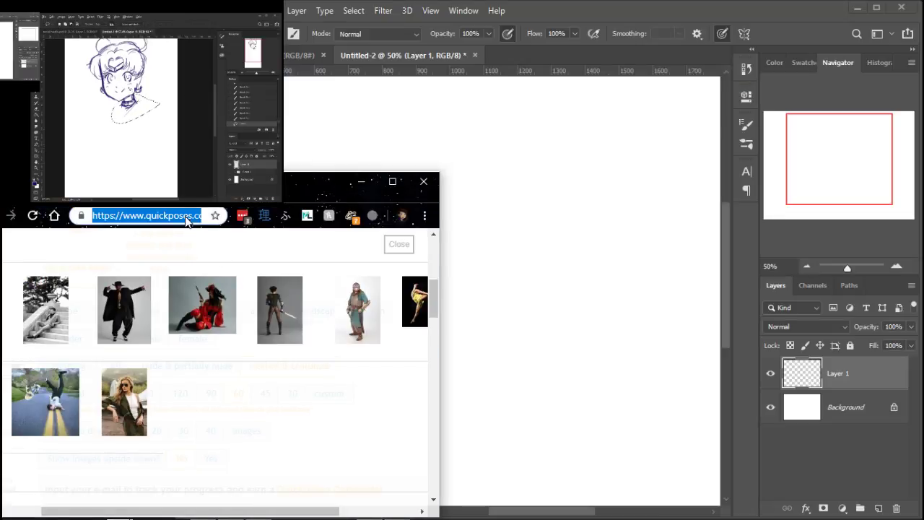
{"action": "type", "text": "lina inverse"}
{"action": "key", "text": "Return"}
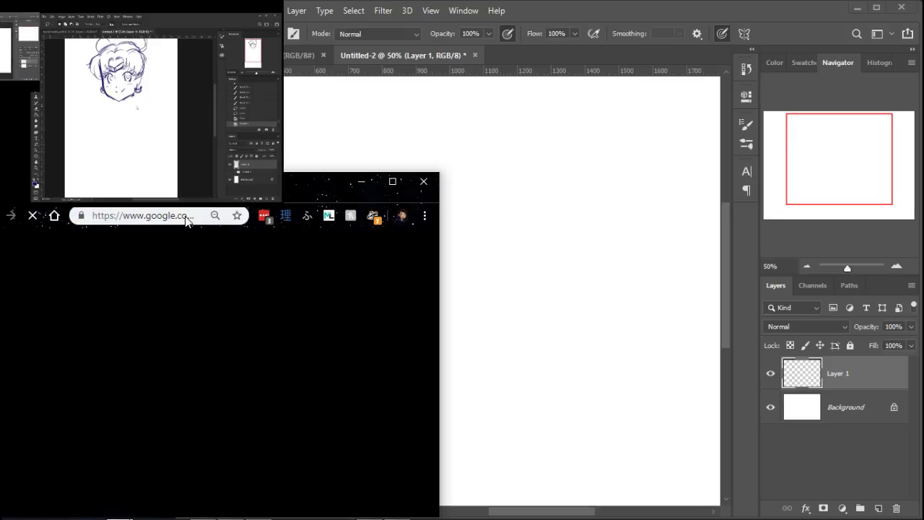
Return to Photoshop, narrow its window to uncover more of the browser, and fit the canvas at 33.33% zoom.
{"action": "left_click", "coordinate": [584, 13]}
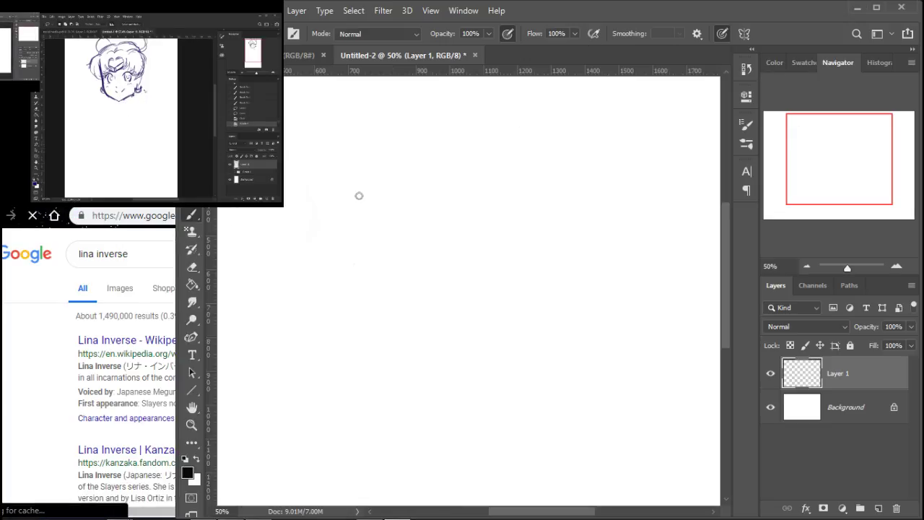
{"action": "left_click_drag", "start_coordinate": [177, 228], "coordinate": [201, 227]}
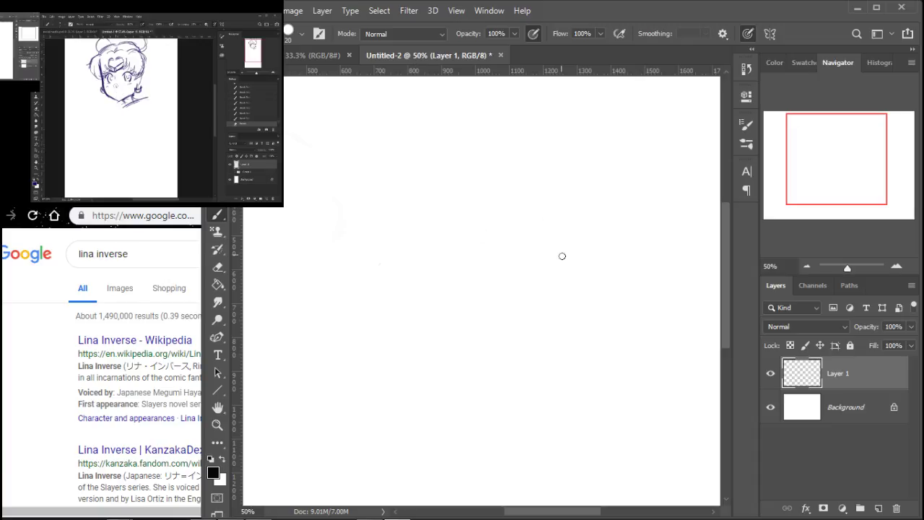
{"action": "left_click_drag", "start_coordinate": [722, 241], "coordinate": [725, 277]}
{"action": "left_click", "coordinate": [812, 266]}
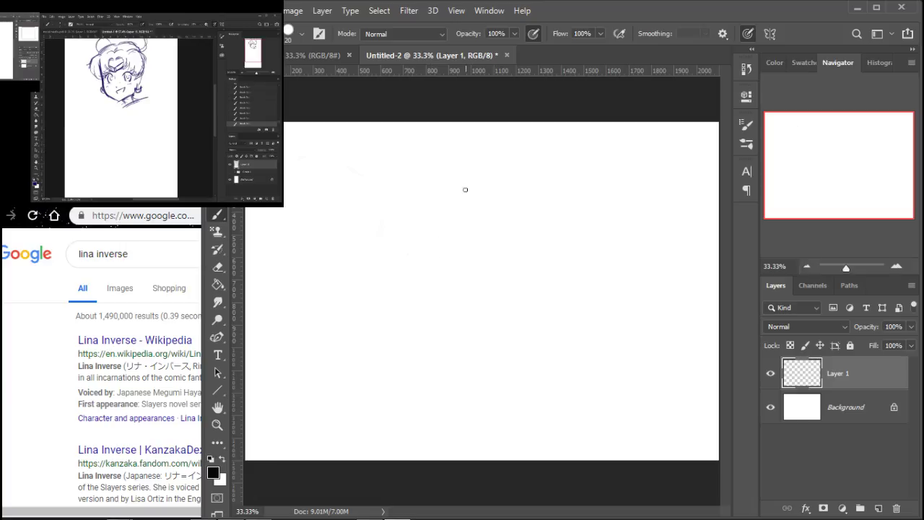
In the browser, browse the Lina Inverse image results and open the full-body Alchetron picture as a reference.
{"action": "left_click", "coordinate": [205, 289]}
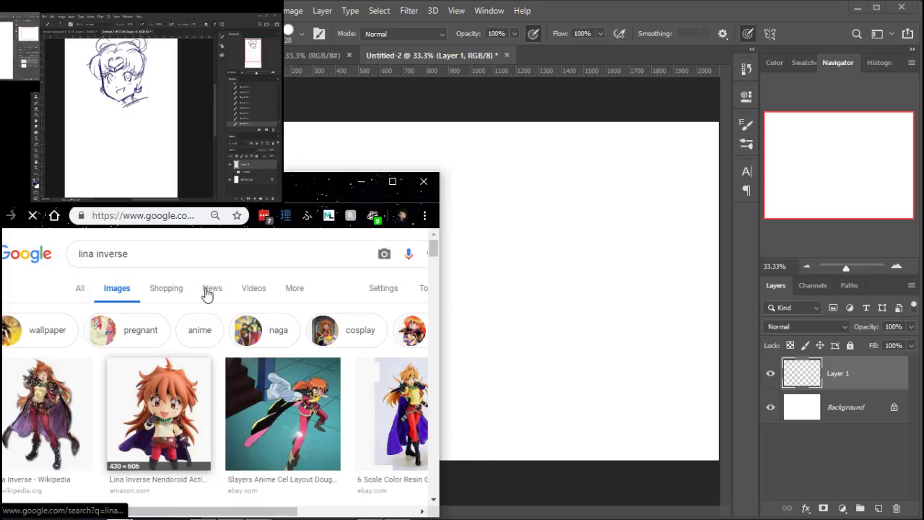
{"action": "scroll", "coordinate": [207, 293], "scroll_direction": "down", "scroll_amount": 3}
{"action": "scroll", "coordinate": [207, 292], "scroll_direction": "up", "scroll_amount": 1}
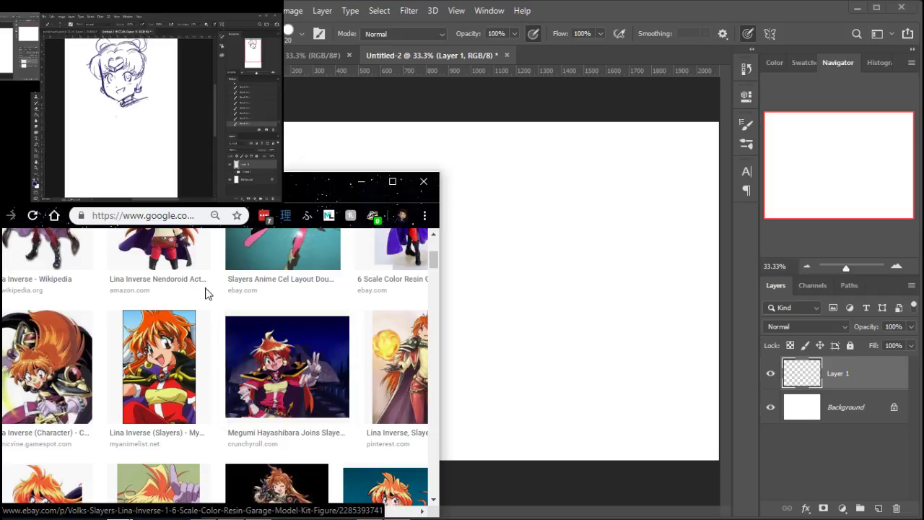
{"action": "scroll", "coordinate": [426, 318], "scroll_direction": "down", "scroll_amount": 3}
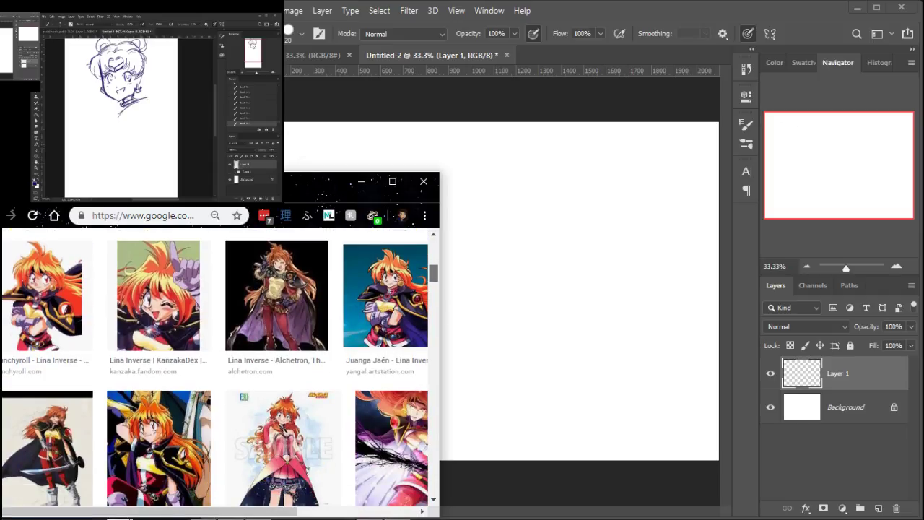
{"action": "left_click", "coordinate": [277, 296]}
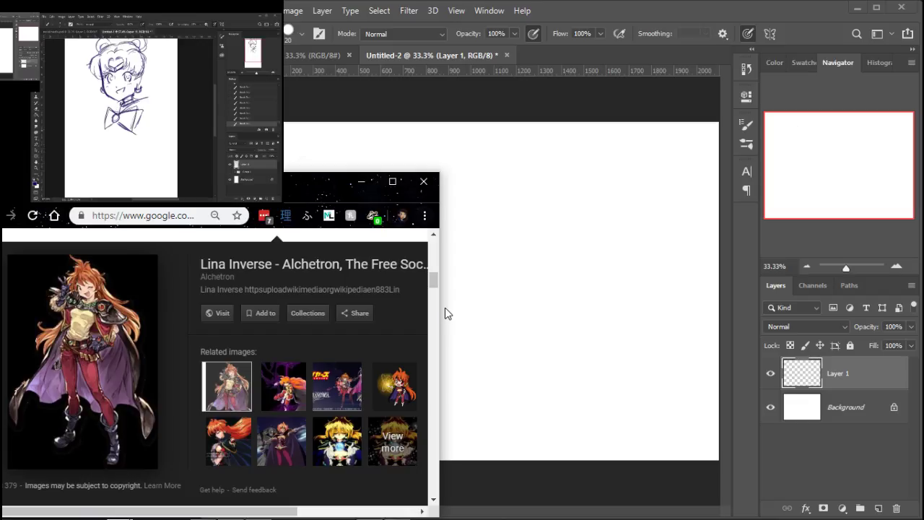
Back in Photoshop, sketch a round cranium in the canvas's upper middle, with a pointed jaw and one ear.
{"action": "left_click", "coordinate": [568, 11]}
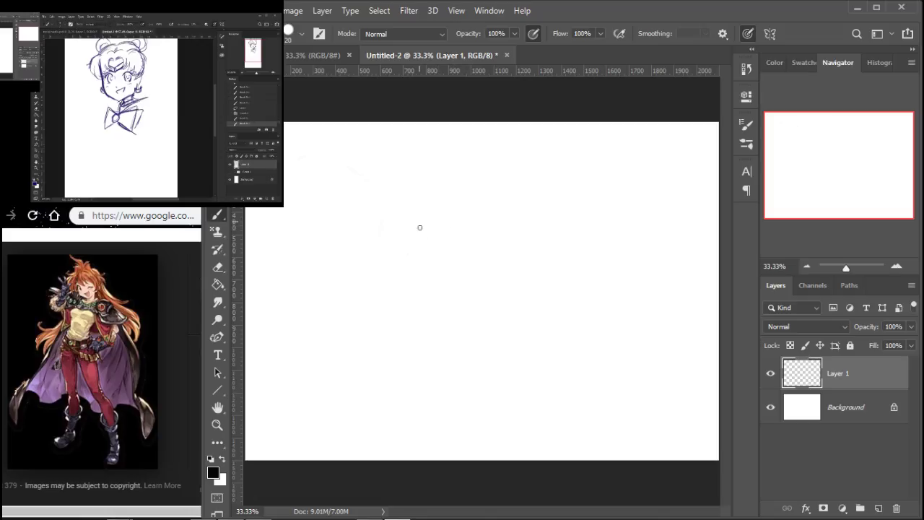
{"action": "mouse_move", "coordinate": [504, 214]}
{"action": "left_mouse_down"}
{"action": "mouse_move", "coordinate": [504, 258]}
{"action": "mouse_move", "coordinate": [426, 226]}
{"action": "mouse_move", "coordinate": [482, 282]}
{"action": "mouse_move", "coordinate": [432, 249]}
{"action": "mouse_move", "coordinate": [457, 268]}
{"action": "mouse_move", "coordinate": [510, 201]}
{"action": "mouse_move", "coordinate": [518, 256]}
{"action": "mouse_move", "coordinate": [429, 224]}
{"action": "mouse_move", "coordinate": [431, 254]}
{"action": "mouse_move", "coordinate": [446, 208]}
{"action": "mouse_move", "coordinate": [494, 283]}
{"action": "mouse_move", "coordinate": [446, 270]}
{"action": "mouse_move", "coordinate": [523, 253]}
{"action": "left_mouse_up"}
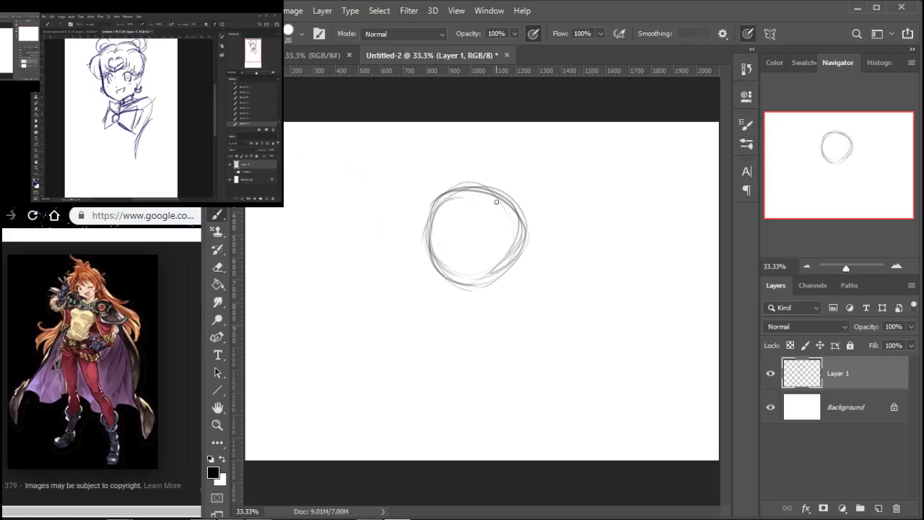
{"action": "left_click_drag", "start_coordinate": [443, 291], "coordinate": [430, 251]}
{"action": "mouse_move", "coordinate": [443, 293]}
{"action": "left_mouse_down"}
{"action": "mouse_move", "coordinate": [433, 271]}
{"action": "mouse_move", "coordinate": [447, 305]}
{"action": "mouse_move", "coordinate": [482, 316]}
{"action": "mouse_move", "coordinate": [505, 295]}
{"action": "mouse_move", "coordinate": [480, 316]}
{"action": "mouse_move", "coordinate": [499, 309]}
{"action": "mouse_move", "coordinate": [520, 269]}
{"action": "left_mouse_up"}
{"action": "mouse_move", "coordinate": [506, 299]}
{"action": "left_mouse_down"}
{"action": "mouse_move", "coordinate": [539, 253]}
{"action": "mouse_move", "coordinate": [522, 237]}
{"action": "mouse_move", "coordinate": [540, 249]}
{"action": "mouse_move", "coordinate": [521, 274]}
{"action": "mouse_move", "coordinate": [538, 254]}
{"action": "left_mouse_up"}
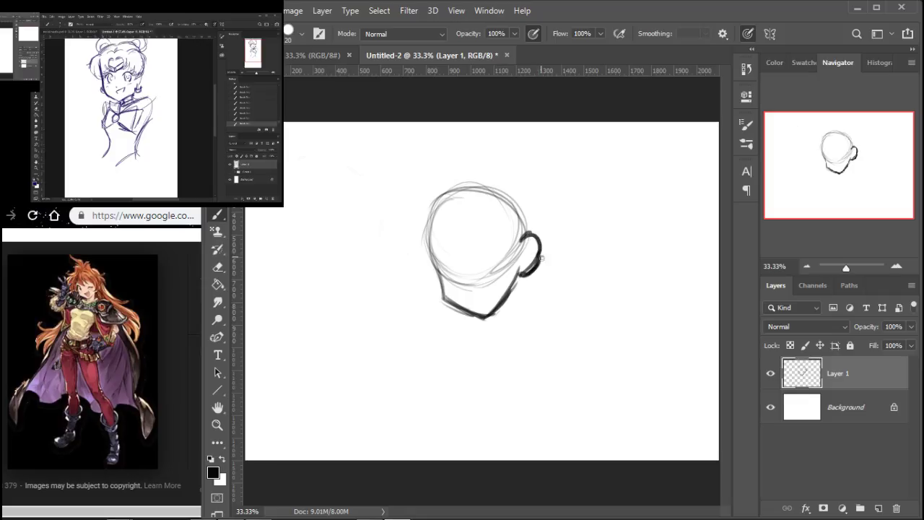
Draw long fringe strands across the forehead and hair sweeping from the parting down over the ear.
{"action": "mouse_move", "coordinate": [462, 187]}
{"action": "left_mouse_down"}
{"action": "mouse_move", "coordinate": [448, 232]}
{"action": "mouse_move", "coordinate": [457, 252]}
{"action": "left_mouse_up"}
{"action": "left_click_drag", "start_coordinate": [470, 208], "coordinate": [474, 258]}
{"action": "left_click_drag", "start_coordinate": [465, 202], "coordinate": [466, 265]}
{"action": "left_click_drag", "start_coordinate": [443, 215], "coordinate": [461, 257]}
{"action": "mouse_move", "coordinate": [462, 201]}
{"action": "left_mouse_down"}
{"action": "mouse_move", "coordinate": [478, 257]}
{"action": "mouse_move", "coordinate": [506, 244]}
{"action": "mouse_move", "coordinate": [530, 252]}
{"action": "mouse_move", "coordinate": [533, 269]}
{"action": "left_mouse_up"}
{"action": "left_click_drag", "start_coordinate": [511, 209], "coordinate": [533, 260]}
{"action": "left_click_drag", "start_coordinate": [499, 192], "coordinate": [548, 243]}
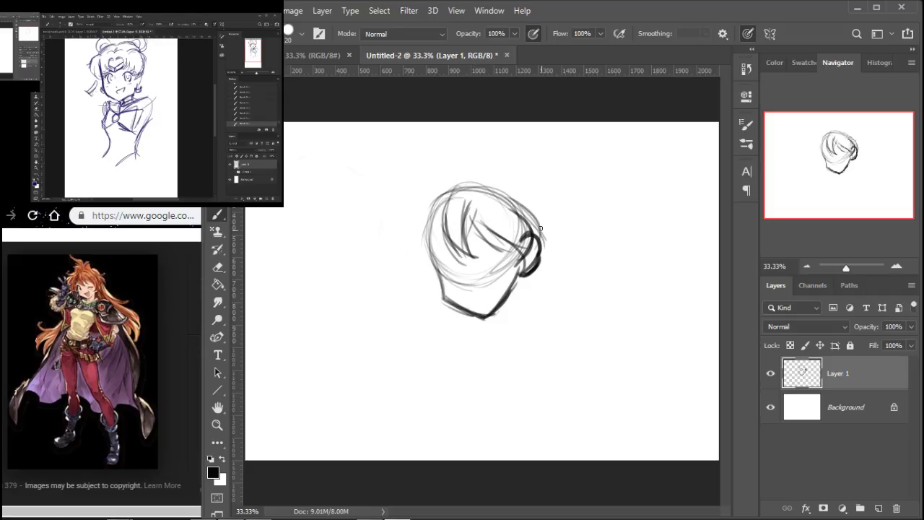
{"action": "left_click_drag", "start_coordinate": [498, 200], "coordinate": [526, 255]}
Draw the hair rising from the parting on the far side and long spiky tufts above the crown.
{"action": "mouse_move", "coordinate": [463, 189]}
{"action": "left_mouse_down"}
{"action": "mouse_move", "coordinate": [449, 214]}
{"action": "mouse_move", "coordinate": [473, 198]}
{"action": "left_mouse_up"}
{"action": "mouse_move", "coordinate": [462, 189]}
{"action": "left_mouse_down"}
{"action": "mouse_move", "coordinate": [445, 239]}
{"action": "mouse_move", "coordinate": [428, 211]}
{"action": "left_mouse_up"}
{"action": "mouse_move", "coordinate": [461, 156]}
{"action": "left_mouse_down"}
{"action": "mouse_move", "coordinate": [426, 196]}
{"action": "mouse_move", "coordinate": [425, 209]}
{"action": "left_mouse_up"}
{"action": "left_click_drag", "start_coordinate": [463, 181], "coordinate": [426, 215]}
{"action": "mouse_move", "coordinate": [427, 197]}
{"action": "left_mouse_down"}
{"action": "mouse_move", "coordinate": [401, 223]}
{"action": "mouse_move", "coordinate": [442, 231]}
{"action": "left_mouse_up"}
{"action": "left_click_drag", "start_coordinate": [466, 185], "coordinate": [471, 149]}
{"action": "left_click_drag", "start_coordinate": [428, 144], "coordinate": [479, 148]}
{"action": "mouse_move", "coordinate": [478, 144]}
{"action": "left_mouse_down"}
{"action": "mouse_move", "coordinate": [476, 155]}
{"action": "mouse_move", "coordinate": [426, 136]}
{"action": "left_mouse_up"}
{"action": "mouse_move", "coordinate": [410, 135]}
{"action": "left_mouse_down"}
{"action": "mouse_move", "coordinate": [455, 149]}
{"action": "mouse_move", "coordinate": [463, 180]}
{"action": "mouse_move", "coordinate": [501, 146]}
{"action": "left_mouse_up"}
{"action": "left_click_drag", "start_coordinate": [476, 189], "coordinate": [481, 150]}
Add flicked outer locks and loose trailing strands down both sides of the head.
{"action": "mouse_move", "coordinate": [481, 190]}
{"action": "left_mouse_down"}
{"action": "mouse_move", "coordinate": [521, 166]}
{"action": "mouse_move", "coordinate": [516, 181]}
{"action": "mouse_move", "coordinate": [535, 187]}
{"action": "mouse_move", "coordinate": [543, 202]}
{"action": "left_mouse_up"}
{"action": "mouse_move", "coordinate": [524, 185]}
{"action": "left_mouse_down"}
{"action": "mouse_move", "coordinate": [538, 213]}
{"action": "mouse_move", "coordinate": [571, 224]}
{"action": "left_mouse_up"}
{"action": "mouse_move", "coordinate": [514, 217]}
{"action": "left_mouse_down"}
{"action": "mouse_move", "coordinate": [536, 265]}
{"action": "mouse_move", "coordinate": [584, 272]}
{"action": "left_mouse_up"}
{"action": "left_click_drag", "start_coordinate": [543, 243], "coordinate": [588, 285]}
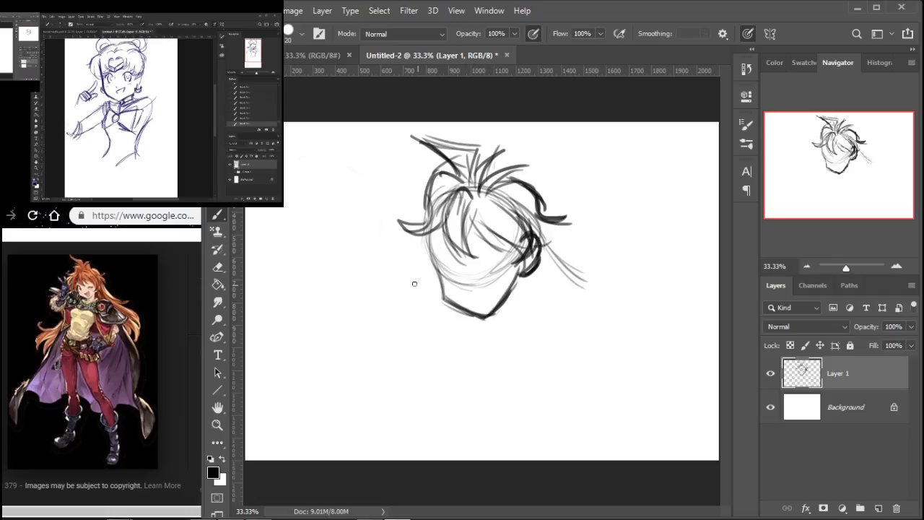
{"action": "mouse_move", "coordinate": [434, 235]}
{"action": "left_mouse_down"}
{"action": "mouse_move", "coordinate": [441, 272]}
{"action": "mouse_move", "coordinate": [408, 248]}
{"action": "left_mouse_up"}
{"action": "mouse_move", "coordinate": [421, 199]}
{"action": "left_mouse_down"}
{"action": "mouse_move", "coordinate": [405, 218]}
{"action": "mouse_move", "coordinate": [414, 219]}
{"action": "mouse_move", "coordinate": [409, 211]}
{"action": "mouse_move", "coordinate": [378, 224]}
{"action": "left_mouse_up"}
{"action": "mouse_move", "coordinate": [380, 228]}
{"action": "left_mouse_down"}
{"action": "mouse_move", "coordinate": [413, 229]}
{"action": "mouse_move", "coordinate": [390, 272]}
{"action": "left_mouse_up"}
{"action": "mouse_move", "coordinate": [423, 243]}
{"action": "left_mouse_down"}
{"action": "mouse_move", "coordinate": [415, 296]}
{"action": "mouse_move", "coordinate": [444, 301]}
{"action": "mouse_move", "coordinate": [437, 268]}
{"action": "mouse_move", "coordinate": [437, 287]}
{"action": "left_mouse_up"}
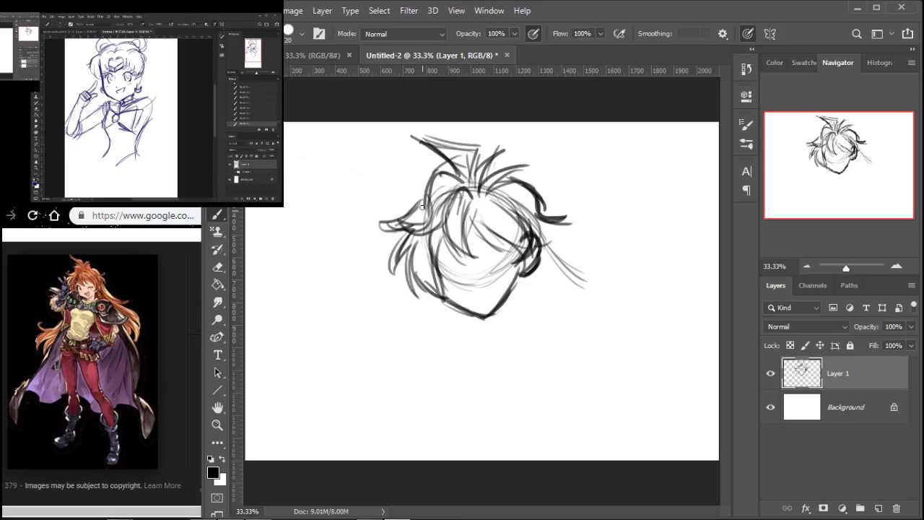
Draw two large eyes, a small nose mark and an open, fanged smile on the face.
{"action": "mouse_move", "coordinate": [480, 255]}
{"action": "left_mouse_down"}
{"action": "mouse_move", "coordinate": [505, 254]}
{"action": "mouse_move", "coordinate": [489, 257]}
{"action": "mouse_move", "coordinate": [493, 274]}
{"action": "mouse_move", "coordinate": [501, 264]}
{"action": "mouse_move", "coordinate": [448, 270]}
{"action": "left_mouse_up"}
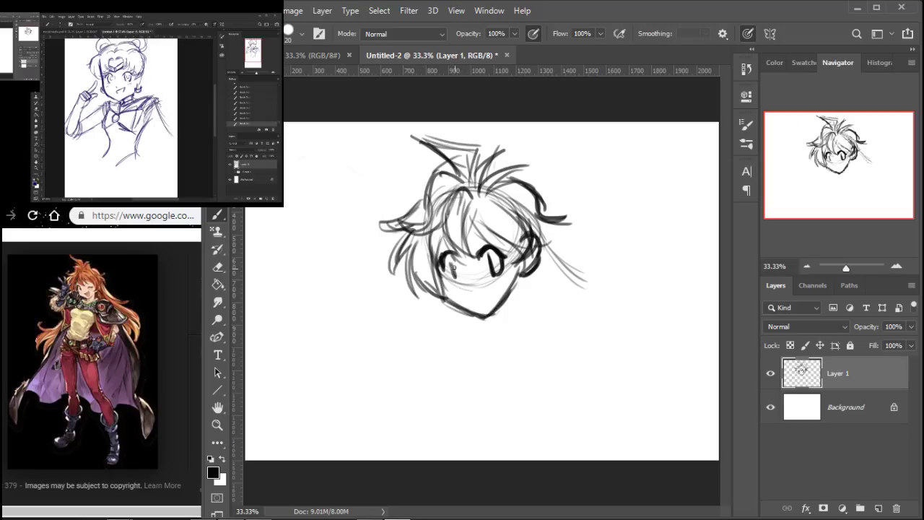
{"action": "left_click_drag", "start_coordinate": [455, 253], "coordinate": [459, 278]}
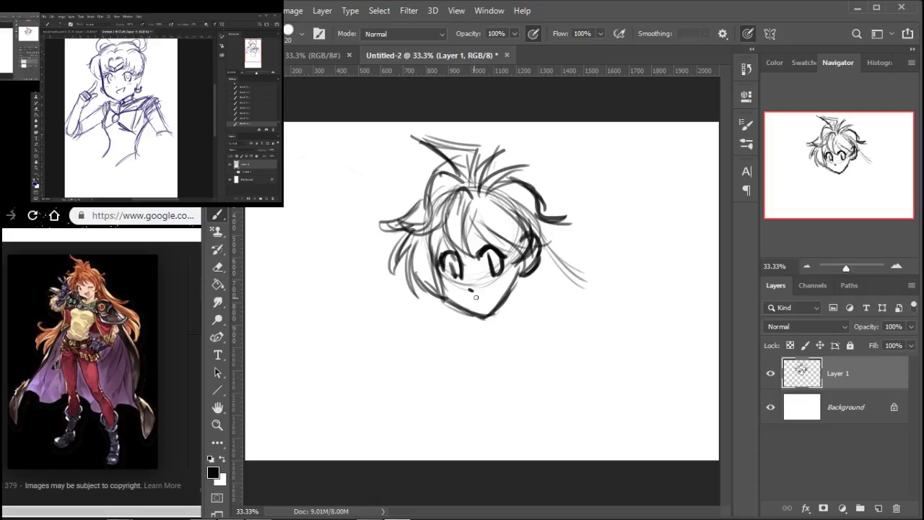
{"action": "mouse_move", "coordinate": [471, 300]}
{"action": "left_mouse_down"}
{"action": "mouse_move", "coordinate": [498, 282]}
{"action": "mouse_move", "coordinate": [500, 293]}
{"action": "mouse_move", "coordinate": [473, 301]}
{"action": "mouse_move", "coordinate": [499, 289]}
{"action": "mouse_move", "coordinate": [484, 319]}
{"action": "mouse_move", "coordinate": [494, 293]}
{"action": "left_mouse_up"}
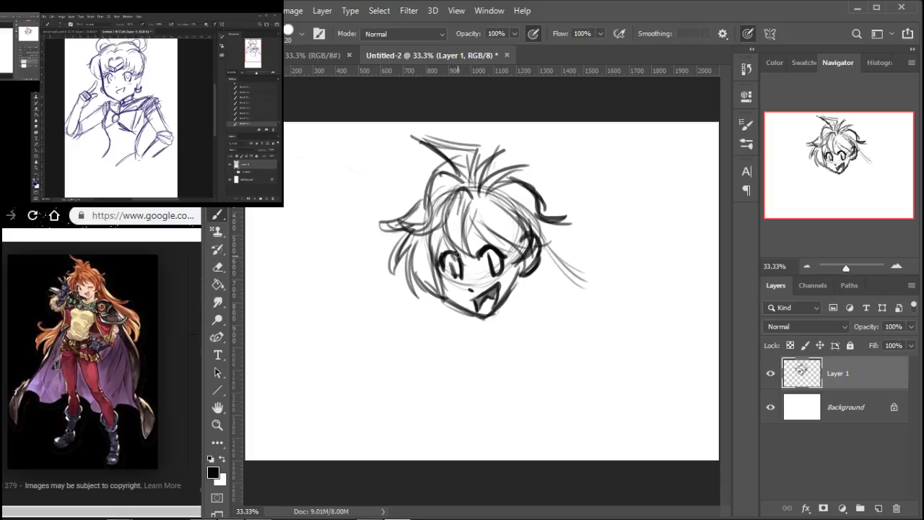
Darken the irises and the side hair lock, and add short blush strokes beneath the eyes.
{"action": "left_click_drag", "start_coordinate": [457, 263], "coordinate": [455, 270]}
{"action": "mouse_move", "coordinate": [494, 253]}
{"action": "left_mouse_down"}
{"action": "mouse_move", "coordinate": [497, 269]}
{"action": "mouse_move", "coordinate": [456, 276]}
{"action": "left_mouse_up"}
{"action": "mouse_move", "coordinate": [401, 238]}
{"action": "left_mouse_down"}
{"action": "mouse_move", "coordinate": [393, 268]}
{"action": "mouse_move", "coordinate": [415, 292]}
{"action": "left_mouse_up"}
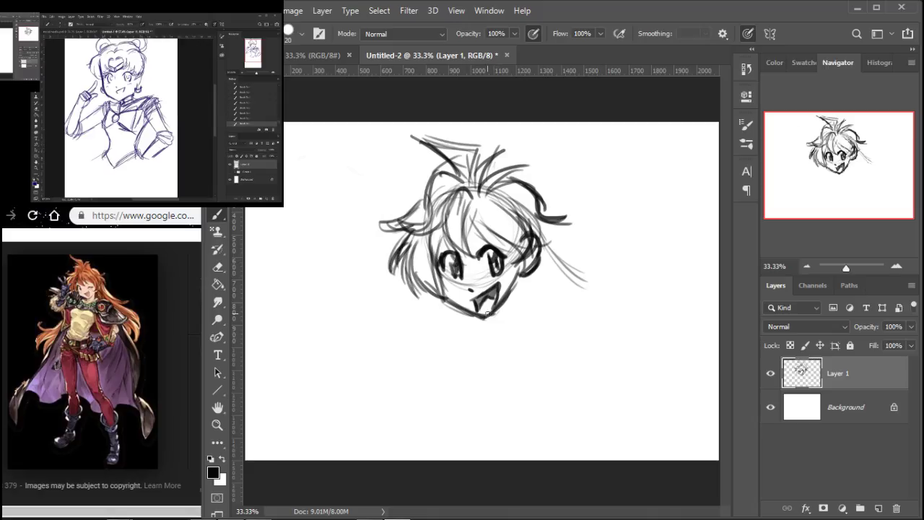
{"action": "left_click_drag", "start_coordinate": [444, 288], "coordinate": [458, 286]}
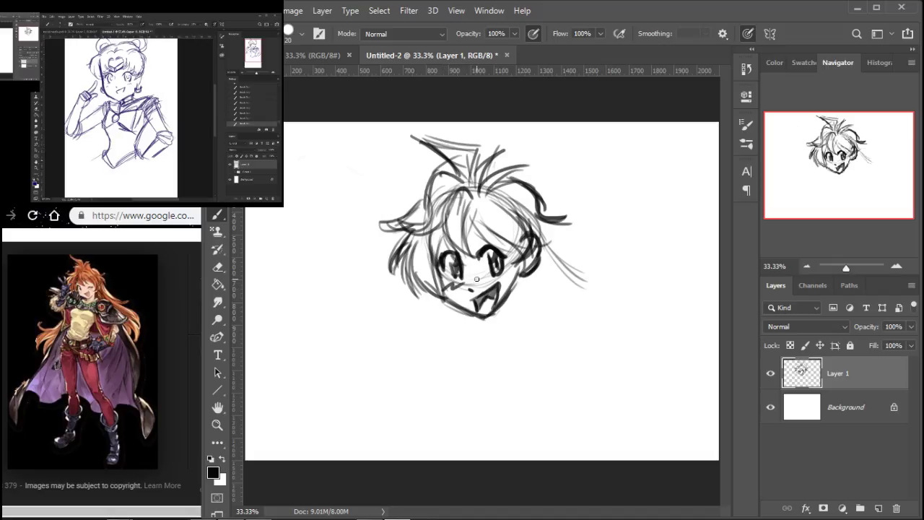
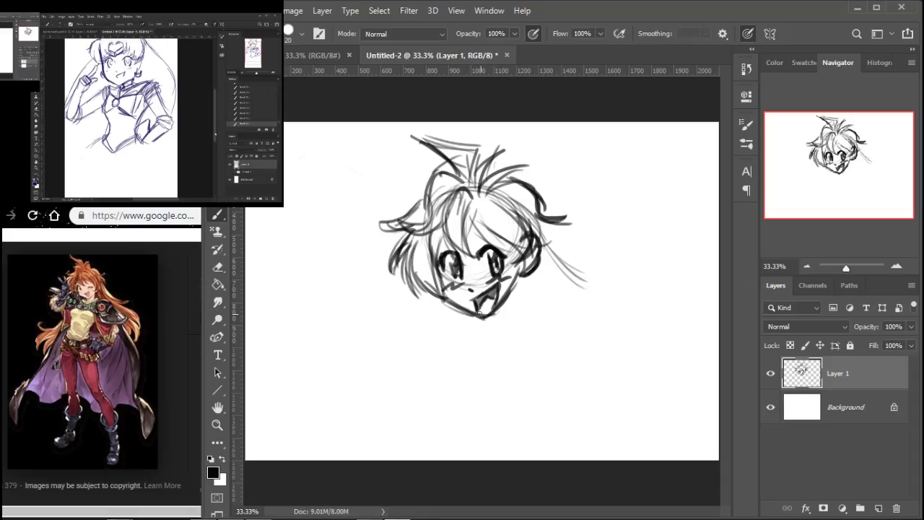
Draw the neck below the jaw and a light shoulder line with an oval at the collar.
{"action": "mouse_move", "coordinate": [513, 285]}
{"action": "left_mouse_down"}
{"action": "mouse_move", "coordinate": [499, 329]}
{"action": "mouse_move", "coordinate": [469, 329]}
{"action": "mouse_move", "coordinate": [494, 334]}
{"action": "left_mouse_up"}
{"action": "left_click_drag", "start_coordinate": [502, 302], "coordinate": [498, 338]}
{"action": "left_click_drag", "start_coordinate": [504, 321], "coordinate": [528, 350]}
{"action": "left_click_drag", "start_coordinate": [424, 346], "coordinate": [437, 349]}
{"action": "left_click_drag", "start_coordinate": [466, 321], "coordinate": [352, 310]}
Sketch the raised forearm from the elbow up towards the hair, with a rounded end at the elbow.
{"action": "mouse_move", "coordinate": [407, 325]}
{"action": "left_mouse_down"}
{"action": "mouse_move", "coordinate": [308, 306]}
{"action": "mouse_move", "coordinate": [333, 302]}
{"action": "mouse_move", "coordinate": [377, 253]}
{"action": "left_mouse_up"}
{"action": "left_click_drag", "start_coordinate": [336, 289], "coordinate": [392, 242]}
{"action": "mouse_move", "coordinate": [336, 293]}
{"action": "left_mouse_down"}
{"action": "mouse_move", "coordinate": [392, 244]}
{"action": "mouse_move", "coordinate": [312, 287]}
{"action": "mouse_move", "coordinate": [307, 304]}
{"action": "mouse_move", "coordinate": [336, 328]}
{"action": "mouse_move", "coordinate": [387, 267]}
{"action": "left_mouse_up"}
{"action": "left_click_drag", "start_coordinate": [358, 306], "coordinate": [389, 259]}
{"action": "left_click_drag", "start_coordinate": [322, 277], "coordinate": [371, 239]}
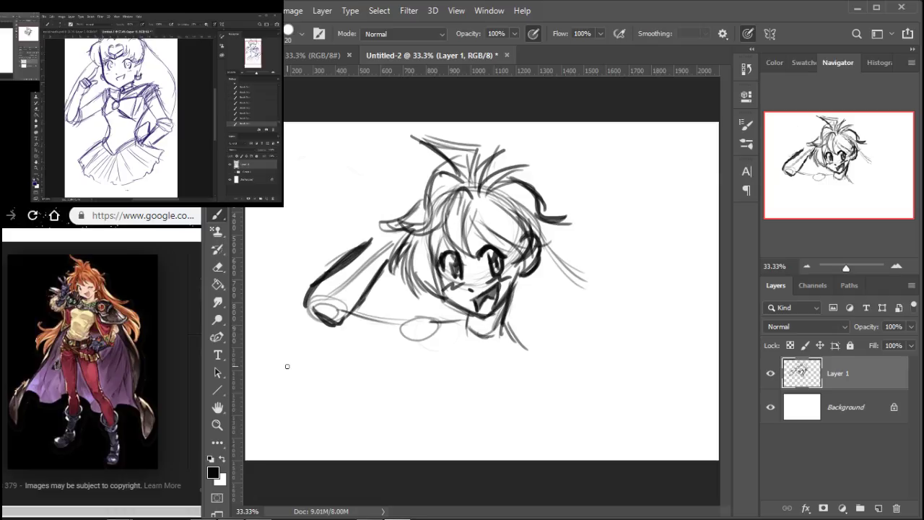
Draw a gloved hand making a V sign, add a jagged cuff around the elbow, and shade the glove dark grey.
{"action": "mouse_move", "coordinate": [302, 286]}
{"action": "left_mouse_down"}
{"action": "mouse_move", "coordinate": [301, 325]}
{"action": "mouse_move", "coordinate": [336, 353]}
{"action": "mouse_move", "coordinate": [355, 338]}
{"action": "mouse_move", "coordinate": [324, 273]}
{"action": "mouse_move", "coordinate": [325, 309]}
{"action": "mouse_move", "coordinate": [314, 296]}
{"action": "mouse_move", "coordinate": [316, 309]}
{"action": "mouse_move", "coordinate": [328, 279]}
{"action": "mouse_move", "coordinate": [325, 309]}
{"action": "mouse_move", "coordinate": [334, 315]}
{"action": "mouse_move", "coordinate": [343, 266]}
{"action": "mouse_move", "coordinate": [349, 299]}
{"action": "mouse_move", "coordinate": [357, 297]}
{"action": "mouse_move", "coordinate": [369, 245]}
{"action": "mouse_move", "coordinate": [379, 271]}
{"action": "mouse_move", "coordinate": [381, 215]}
{"action": "mouse_move", "coordinate": [399, 228]}
{"action": "mouse_move", "coordinate": [393, 241]}
{"action": "mouse_move", "coordinate": [374, 213]}
{"action": "mouse_move", "coordinate": [393, 211]}
{"action": "mouse_move", "coordinate": [401, 236]}
{"action": "mouse_move", "coordinate": [362, 169]}
{"action": "mouse_move", "coordinate": [397, 193]}
{"action": "left_mouse_up"}
{"action": "mouse_move", "coordinate": [394, 162]}
{"action": "left_mouse_down"}
{"action": "mouse_move", "coordinate": [398, 193]}
{"action": "mouse_move", "coordinate": [391, 154]}
{"action": "mouse_move", "coordinate": [433, 192]}
{"action": "left_mouse_up"}
{"action": "mouse_move", "coordinate": [433, 192]}
{"action": "left_mouse_down"}
{"action": "mouse_move", "coordinate": [418, 244]}
{"action": "mouse_move", "coordinate": [374, 261]}
{"action": "mouse_move", "coordinate": [383, 230]}
{"action": "mouse_move", "coordinate": [384, 260]}
{"action": "mouse_move", "coordinate": [396, 205]}
{"action": "mouse_move", "coordinate": [404, 216]}
{"action": "mouse_move", "coordinate": [425, 213]}
{"action": "mouse_move", "coordinate": [404, 192]}
{"action": "mouse_move", "coordinate": [398, 163]}
{"action": "mouse_move", "coordinate": [413, 203]}
{"action": "mouse_move", "coordinate": [366, 168]}
{"action": "mouse_move", "coordinate": [377, 185]}
{"action": "left_mouse_up"}
{"action": "mouse_move", "coordinate": [371, 254]}
{"action": "left_mouse_down"}
{"action": "mouse_move", "coordinate": [310, 291]}
{"action": "mouse_move", "coordinate": [322, 280]}
{"action": "mouse_move", "coordinate": [393, 265]}
{"action": "mouse_move", "coordinate": [383, 299]}
{"action": "mouse_move", "coordinate": [369, 297]}
{"action": "mouse_move", "coordinate": [349, 245]}
{"action": "mouse_move", "coordinate": [360, 288]}
{"action": "mouse_move", "coordinate": [359, 270]}
{"action": "mouse_move", "coordinate": [346, 305]}
{"action": "mouse_move", "coordinate": [338, 272]}
{"action": "mouse_move", "coordinate": [324, 313]}
{"action": "mouse_move", "coordinate": [342, 265]}
{"action": "mouse_move", "coordinate": [333, 281]}
{"action": "mouse_move", "coordinate": [338, 299]}
{"action": "mouse_move", "coordinate": [362, 286]}
{"action": "mouse_move", "coordinate": [382, 230]}
{"action": "left_mouse_up"}
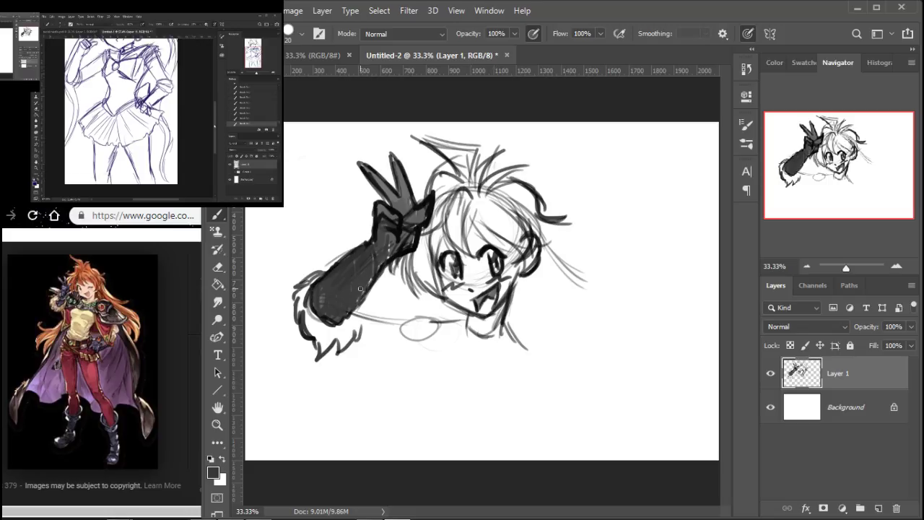
Pick black from the glove outline, then draw the sleeve edge and dark oval ornaments along the collar.
{"action": "left_click", "coordinate": [425, 219], "text": "alt"}
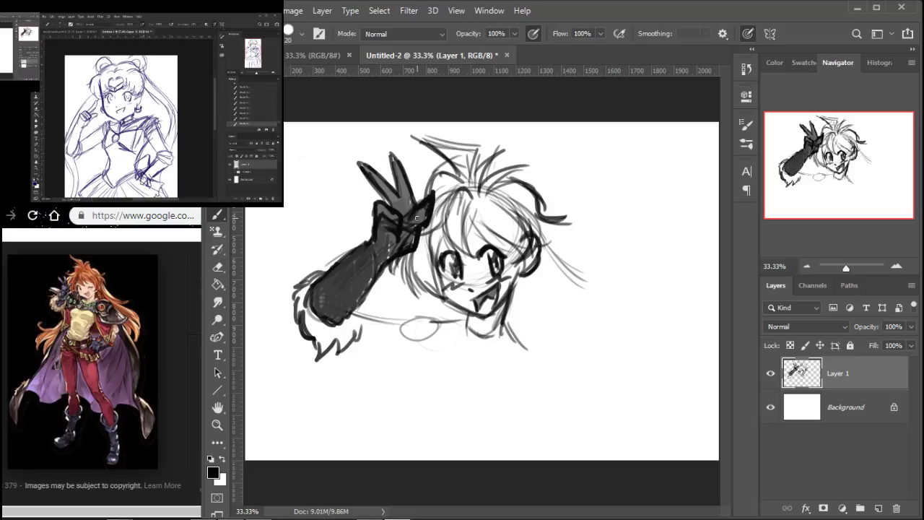
{"action": "left_click_drag", "start_coordinate": [369, 294], "coordinate": [362, 337]}
{"action": "mouse_move", "coordinate": [419, 302]}
{"action": "left_mouse_down"}
{"action": "mouse_move", "coordinate": [402, 295]}
{"action": "mouse_move", "coordinate": [419, 304]}
{"action": "mouse_move", "coordinate": [436, 298]}
{"action": "left_mouse_up"}
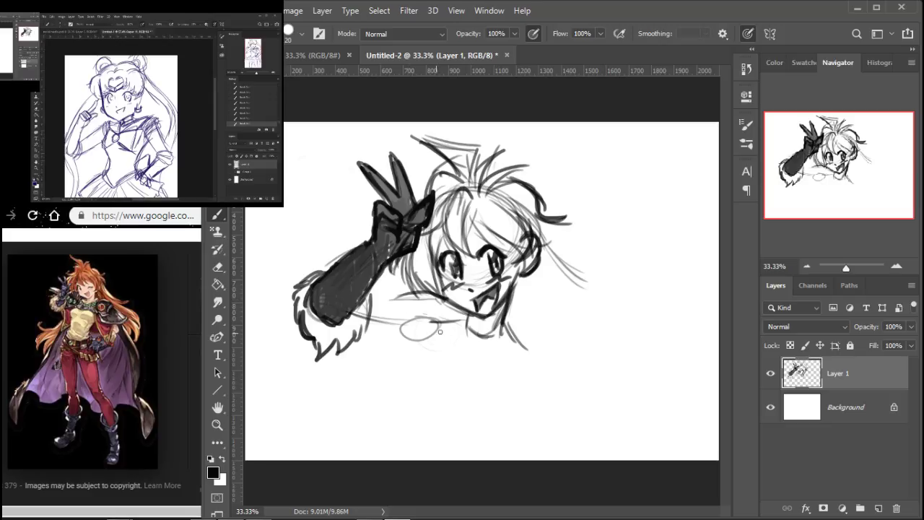
{"action": "mouse_move", "coordinate": [413, 333]}
{"action": "left_mouse_down"}
{"action": "mouse_move", "coordinate": [436, 321]}
{"action": "mouse_move", "coordinate": [424, 306]}
{"action": "mouse_move", "coordinate": [379, 298]}
{"action": "mouse_move", "coordinate": [395, 287]}
{"action": "mouse_move", "coordinate": [377, 296]}
{"action": "mouse_move", "coordinate": [397, 297]}
{"action": "mouse_move", "coordinate": [372, 292]}
{"action": "left_mouse_up"}
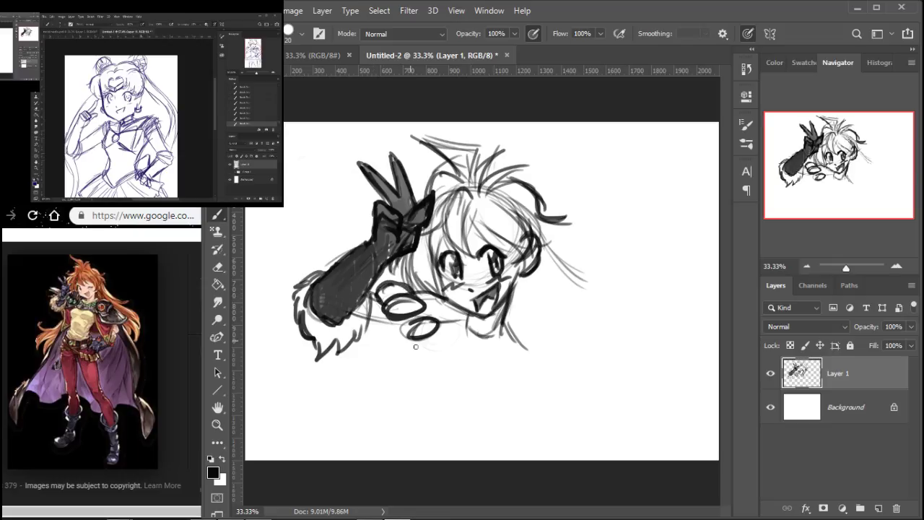
Outline a pointed shoulder guard around the collar ovals with a jagged, jewelled trim at its tip, and hatch its inside dark.
{"action": "mouse_move", "coordinate": [403, 326]}
{"action": "left_mouse_down"}
{"action": "mouse_move", "coordinate": [438, 342]}
{"action": "mouse_move", "coordinate": [468, 318]}
{"action": "mouse_move", "coordinate": [440, 339]}
{"action": "left_mouse_up"}
{"action": "mouse_move", "coordinate": [439, 297]}
{"action": "left_mouse_down"}
{"action": "mouse_move", "coordinate": [463, 312]}
{"action": "mouse_move", "coordinate": [410, 295]}
{"action": "left_mouse_up"}
{"action": "mouse_move", "coordinate": [405, 336]}
{"action": "left_mouse_down"}
{"action": "mouse_move", "coordinate": [390, 316]}
{"action": "mouse_move", "coordinate": [413, 338]}
{"action": "mouse_move", "coordinate": [370, 396]}
{"action": "left_mouse_up"}
{"action": "mouse_move", "coordinate": [361, 338]}
{"action": "left_mouse_down"}
{"action": "mouse_move", "coordinate": [375, 413]}
{"action": "mouse_move", "coordinate": [391, 416]}
{"action": "mouse_move", "coordinate": [426, 390]}
{"action": "left_mouse_up"}
{"action": "left_click_drag", "start_coordinate": [396, 417], "coordinate": [466, 332]}
{"action": "mouse_move", "coordinate": [385, 388]}
{"action": "left_mouse_down"}
{"action": "mouse_move", "coordinate": [403, 399]}
{"action": "mouse_move", "coordinate": [380, 384]}
{"action": "mouse_move", "coordinate": [364, 340]}
{"action": "mouse_move", "coordinate": [372, 363]}
{"action": "mouse_move", "coordinate": [402, 370]}
{"action": "mouse_move", "coordinate": [407, 391]}
{"action": "mouse_move", "coordinate": [451, 340]}
{"action": "mouse_move", "coordinate": [405, 387]}
{"action": "left_mouse_up"}
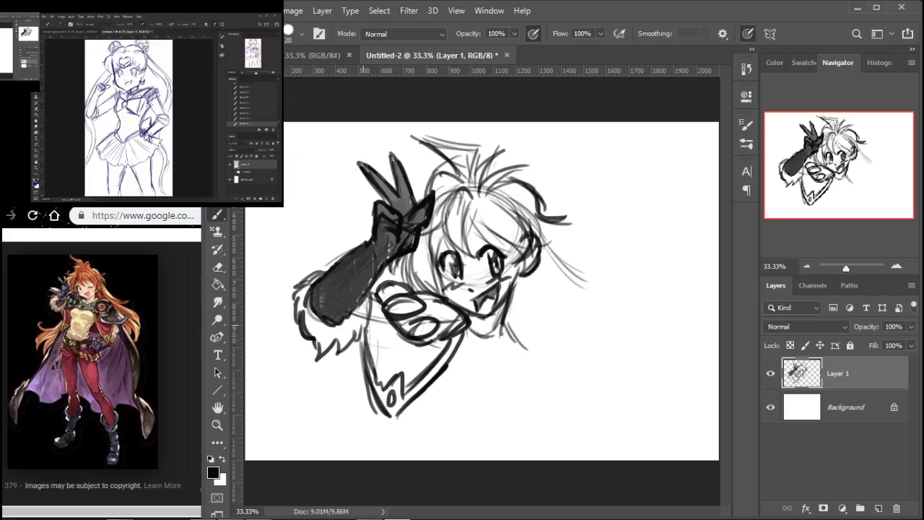
{"action": "mouse_move", "coordinate": [372, 360]}
{"action": "left_mouse_down"}
{"action": "mouse_move", "coordinate": [372, 316]}
{"action": "mouse_move", "coordinate": [371, 324]}
{"action": "mouse_move", "coordinate": [380, 305]}
{"action": "mouse_move", "coordinate": [382, 380]}
{"action": "mouse_move", "coordinate": [401, 345]}
{"action": "mouse_move", "coordinate": [410, 375]}
{"action": "mouse_move", "coordinate": [430, 353]}
{"action": "mouse_move", "coordinate": [452, 341]}
{"action": "left_mouse_up"}
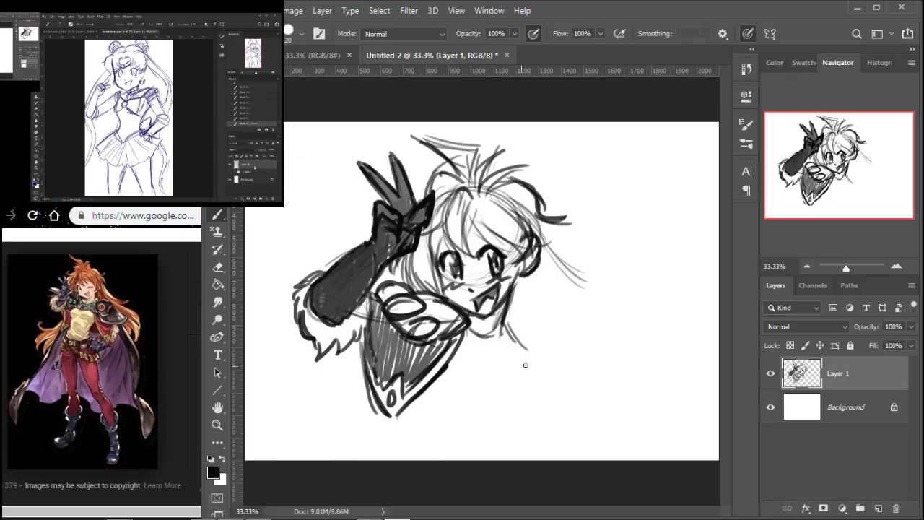
Draw the opposite shoulder guard with a round gem, a hatched lower plate and a curved rim, and darken the ring around the gem.
{"action": "mouse_move", "coordinate": [515, 368]}
{"action": "left_mouse_down"}
{"action": "mouse_move", "coordinate": [540, 345]}
{"action": "mouse_move", "coordinate": [508, 320]}
{"action": "mouse_move", "coordinate": [554, 340]}
{"action": "mouse_move", "coordinate": [543, 384]}
{"action": "mouse_move", "coordinate": [574, 369]}
{"action": "mouse_move", "coordinate": [604, 399]}
{"action": "left_mouse_up"}
{"action": "mouse_move", "coordinate": [512, 378]}
{"action": "left_mouse_down"}
{"action": "mouse_move", "coordinate": [536, 385]}
{"action": "mouse_move", "coordinate": [525, 391]}
{"action": "mouse_move", "coordinate": [533, 396]}
{"action": "mouse_move", "coordinate": [542, 387]}
{"action": "mouse_move", "coordinate": [513, 414]}
{"action": "mouse_move", "coordinate": [561, 436]}
{"action": "mouse_move", "coordinate": [567, 429]}
{"action": "mouse_move", "coordinate": [534, 422]}
{"action": "mouse_move", "coordinate": [613, 404]}
{"action": "mouse_move", "coordinate": [598, 395]}
{"action": "mouse_move", "coordinate": [614, 405]}
{"action": "mouse_move", "coordinate": [579, 421]}
{"action": "mouse_move", "coordinate": [539, 422]}
{"action": "left_mouse_up"}
{"action": "mouse_move", "coordinate": [605, 405]}
{"action": "left_mouse_down"}
{"action": "mouse_move", "coordinate": [534, 418]}
{"action": "mouse_move", "coordinate": [530, 409]}
{"action": "mouse_move", "coordinate": [561, 383]}
{"action": "left_mouse_up"}
{"action": "mouse_move", "coordinate": [555, 416]}
{"action": "left_mouse_down"}
{"action": "mouse_move", "coordinate": [555, 375]}
{"action": "mouse_move", "coordinate": [577, 408]}
{"action": "mouse_move", "coordinate": [585, 398]}
{"action": "mouse_move", "coordinate": [586, 366]}
{"action": "left_mouse_up"}
{"action": "left_click_drag", "start_coordinate": [572, 407], "coordinate": [601, 361]}
{"action": "left_click_drag", "start_coordinate": [583, 402], "coordinate": [604, 361]}
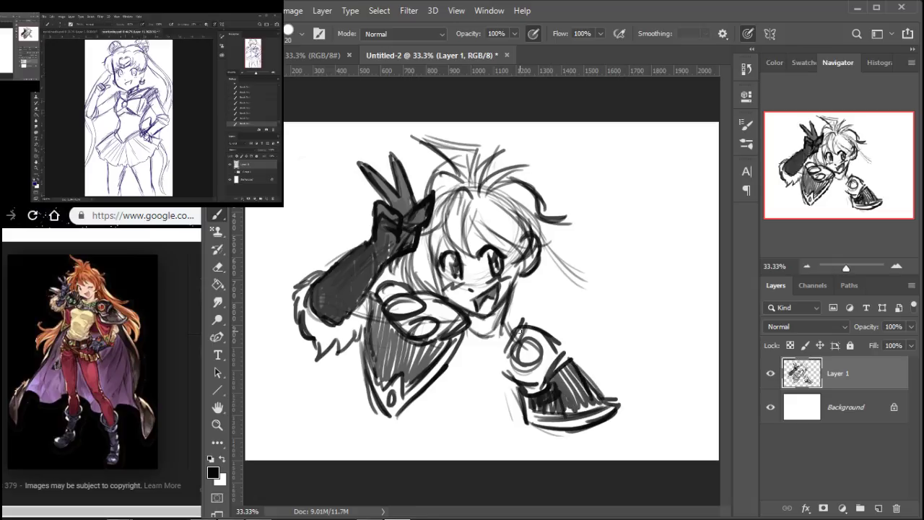
{"action": "mouse_move", "coordinate": [521, 343]}
{"action": "left_mouse_down"}
{"action": "mouse_move", "coordinate": [545, 347]}
{"action": "mouse_move", "coordinate": [518, 344]}
{"action": "mouse_move", "coordinate": [541, 352]}
{"action": "mouse_move", "coordinate": [533, 337]}
{"action": "mouse_move", "coordinate": [558, 351]}
{"action": "mouse_move", "coordinate": [535, 377]}
{"action": "mouse_move", "coordinate": [516, 365]}
{"action": "mouse_move", "coordinate": [552, 346]}
{"action": "left_mouse_up"}
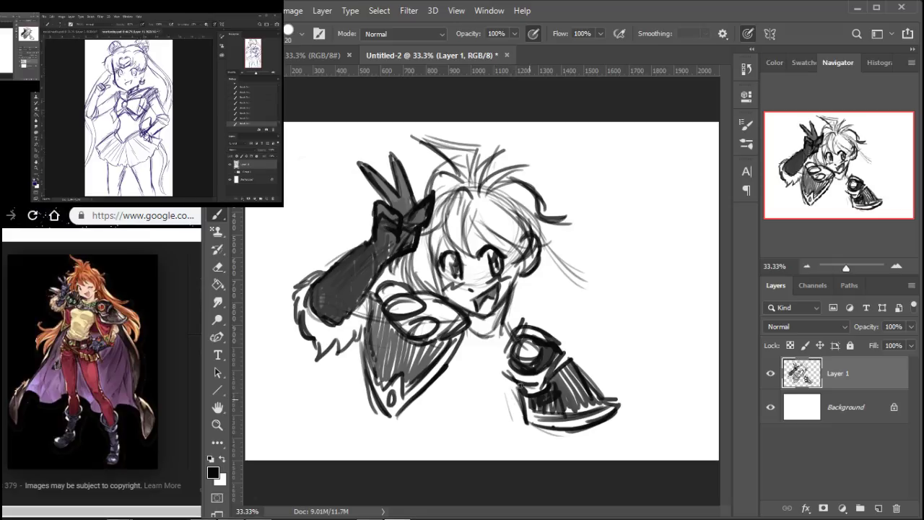
{"action": "mouse_move", "coordinate": [507, 334]}
{"action": "left_mouse_down"}
{"action": "mouse_move", "coordinate": [549, 328]}
{"action": "mouse_move", "coordinate": [540, 330]}
{"action": "left_mouse_up"}
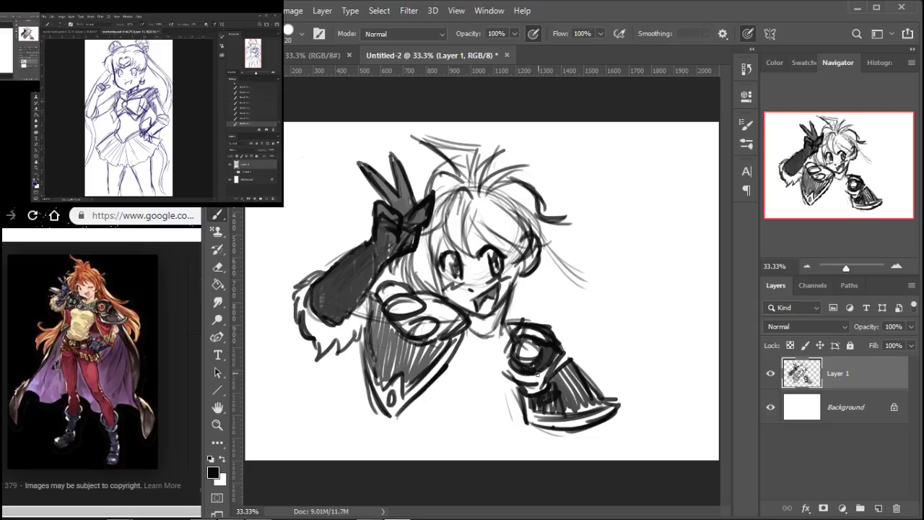
Draw round beads along the neckline, a shaded pointed chest piece with a small jewel, and fold lines at the waist.
{"action": "mouse_move", "coordinate": [474, 350]}
{"action": "left_mouse_down"}
{"action": "mouse_move", "coordinate": [488, 350]}
{"action": "mouse_move", "coordinate": [459, 344]}
{"action": "mouse_move", "coordinate": [498, 345]}
{"action": "left_mouse_up"}
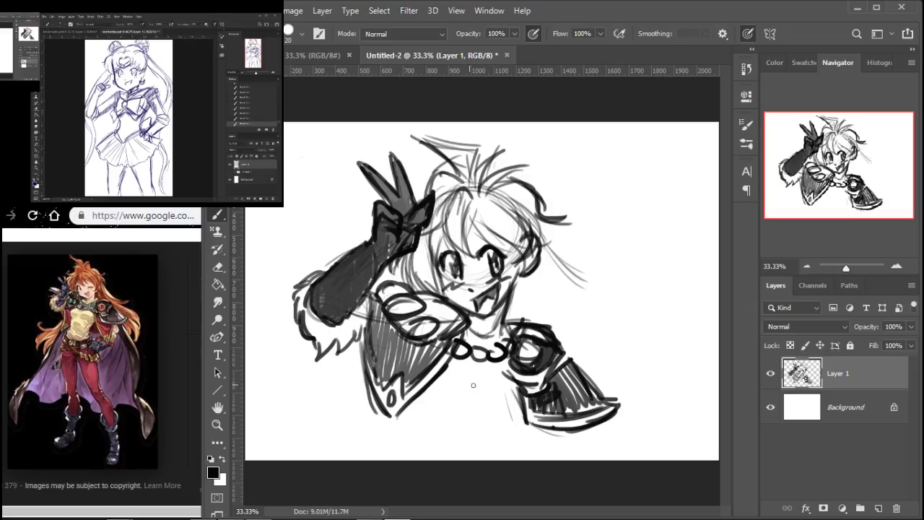
{"action": "mouse_move", "coordinate": [478, 369]}
{"action": "left_mouse_down"}
{"action": "mouse_move", "coordinate": [496, 396]}
{"action": "mouse_move", "coordinate": [480, 368]}
{"action": "mouse_move", "coordinate": [450, 372]}
{"action": "mouse_move", "coordinate": [453, 361]}
{"action": "mouse_move", "coordinate": [448, 370]}
{"action": "mouse_move", "coordinate": [465, 370]}
{"action": "mouse_move", "coordinate": [468, 388]}
{"action": "mouse_move", "coordinate": [479, 388]}
{"action": "mouse_move", "coordinate": [492, 368]}
{"action": "mouse_move", "coordinate": [489, 396]}
{"action": "mouse_move", "coordinate": [512, 381]}
{"action": "left_mouse_up"}
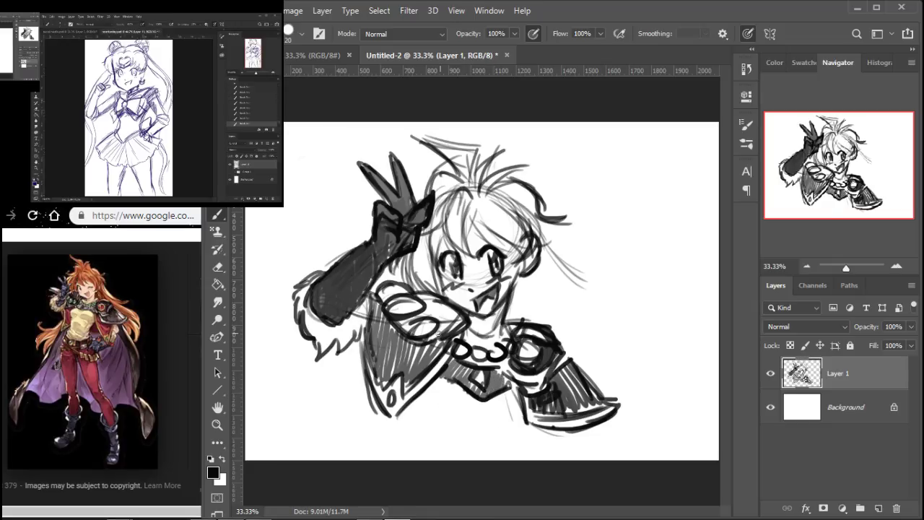
{"action": "mouse_move", "coordinate": [418, 419]}
{"action": "left_mouse_down"}
{"action": "mouse_move", "coordinate": [467, 423]}
{"action": "mouse_move", "coordinate": [421, 441]}
{"action": "mouse_move", "coordinate": [426, 428]}
{"action": "left_mouse_up"}
{"action": "mouse_move", "coordinate": [409, 432]}
{"action": "left_mouse_down"}
{"action": "mouse_move", "coordinate": [435, 446]}
{"action": "mouse_move", "coordinate": [481, 425]}
{"action": "mouse_move", "coordinate": [442, 429]}
{"action": "mouse_move", "coordinate": [415, 419]}
{"action": "mouse_move", "coordinate": [417, 436]}
{"action": "mouse_move", "coordinate": [403, 456]}
{"action": "left_mouse_up"}
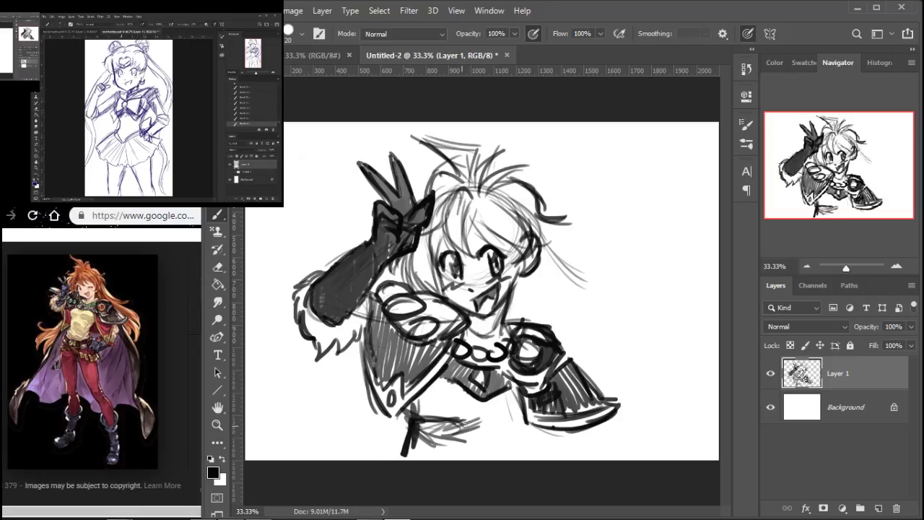
Draw the lowered arm and the adjoining body line beneath the gemmed shoulder guard, and hatch the sleeve dark.
{"action": "left_click_drag", "start_coordinate": [530, 420], "coordinate": [504, 461]}
{"action": "mouse_move", "coordinate": [521, 406]}
{"action": "left_mouse_down"}
{"action": "mouse_move", "coordinate": [528, 447]}
{"action": "mouse_move", "coordinate": [539, 459]}
{"action": "left_mouse_up"}
{"action": "left_click_drag", "start_coordinate": [586, 429], "coordinate": [564, 462]}
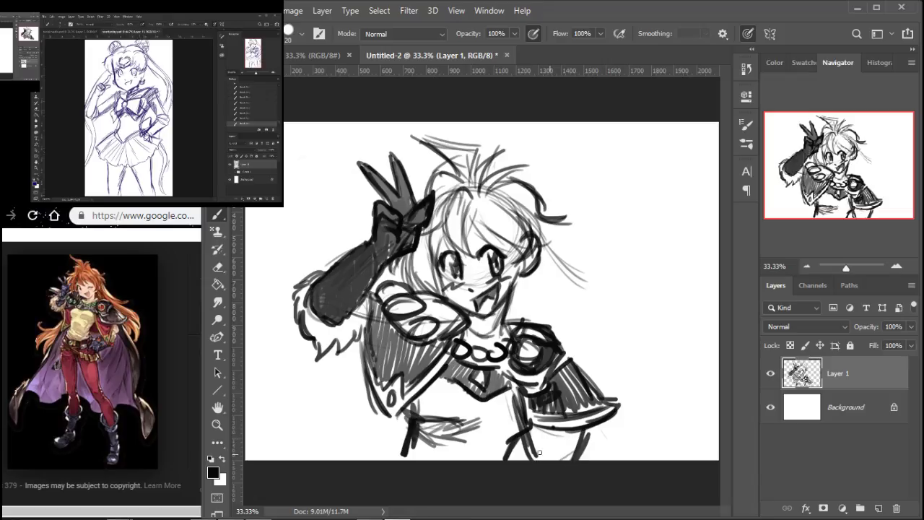
{"action": "mouse_move", "coordinate": [532, 435]}
{"action": "left_mouse_down"}
{"action": "mouse_move", "coordinate": [543, 462]}
{"action": "mouse_move", "coordinate": [565, 454]}
{"action": "mouse_move", "coordinate": [563, 465]}
{"action": "left_mouse_up"}
{"action": "mouse_move", "coordinate": [565, 433]}
{"action": "left_mouse_down"}
{"action": "mouse_move", "coordinate": [550, 457]}
{"action": "mouse_move", "coordinate": [535, 458]}
{"action": "left_mouse_up"}
{"action": "left_click_drag", "start_coordinate": [533, 426], "coordinate": [527, 445]}
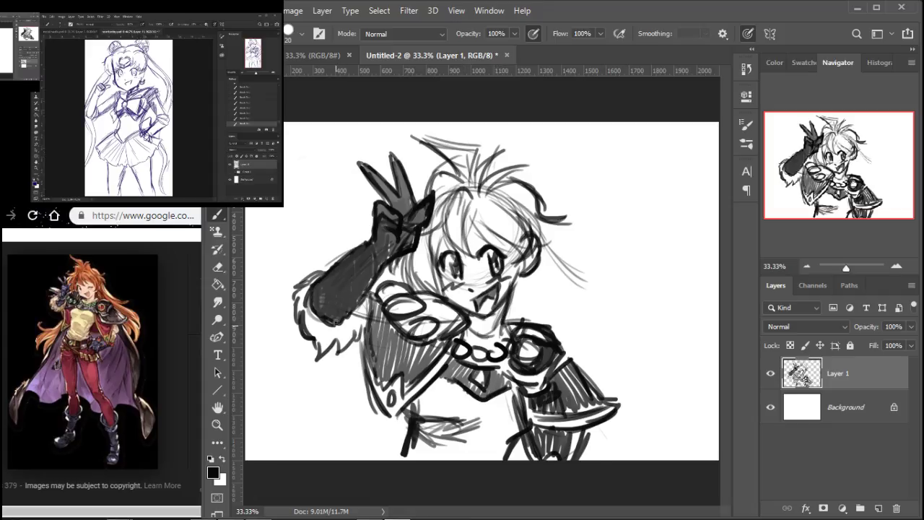
Sketch long hair strands sweeping out from behind the ear and curving down past the lowered arm.
{"action": "left_click_drag", "start_coordinate": [578, 264], "coordinate": [614, 294]}
{"action": "left_click_drag", "start_coordinate": [544, 249], "coordinate": [658, 287]}
{"action": "left_click_drag", "start_coordinate": [569, 291], "coordinate": [654, 302]}
{"action": "left_click_drag", "start_coordinate": [538, 283], "coordinate": [640, 317]}
{"action": "mouse_move", "coordinate": [560, 304]}
{"action": "left_mouse_down"}
{"action": "mouse_move", "coordinate": [662, 309]}
{"action": "mouse_move", "coordinate": [626, 347]}
{"action": "mouse_move", "coordinate": [663, 372]}
{"action": "left_mouse_up"}
{"action": "left_click_drag", "start_coordinate": [637, 332], "coordinate": [679, 394]}
{"action": "left_click_drag", "start_coordinate": [639, 328], "coordinate": [654, 422]}
{"action": "left_click_drag", "start_coordinate": [641, 345], "coordinate": [657, 415]}
{"action": "left_click_drag", "start_coordinate": [650, 396], "coordinate": [631, 431]}
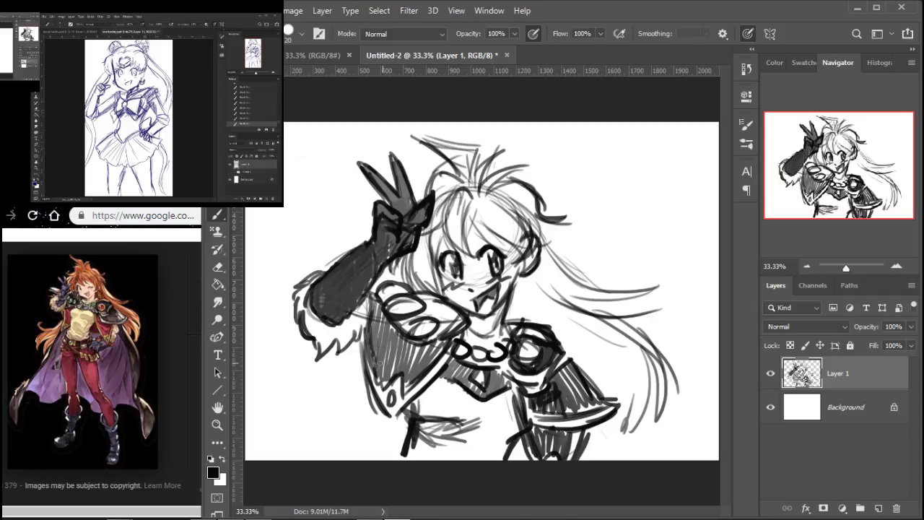
Outline the cape falling beneath the raised arm to the canvas edge and fill it with dark hatching and fold lines.
{"action": "mouse_move", "coordinate": [366, 294]}
{"action": "left_mouse_down"}
{"action": "mouse_move", "coordinate": [368, 346]}
{"action": "mouse_move", "coordinate": [287, 453]}
{"action": "mouse_move", "coordinate": [322, 409]}
{"action": "left_mouse_up"}
{"action": "mouse_move", "coordinate": [361, 364]}
{"action": "left_mouse_down"}
{"action": "mouse_move", "coordinate": [296, 459]}
{"action": "mouse_move", "coordinate": [307, 430]}
{"action": "mouse_move", "coordinate": [285, 457]}
{"action": "left_mouse_up"}
{"action": "left_click_drag", "start_coordinate": [322, 375], "coordinate": [284, 459]}
{"action": "mouse_move", "coordinate": [354, 351]}
{"action": "left_mouse_down"}
{"action": "mouse_move", "coordinate": [290, 431]}
{"action": "mouse_move", "coordinate": [302, 406]}
{"action": "mouse_move", "coordinate": [289, 459]}
{"action": "mouse_move", "coordinate": [311, 448]}
{"action": "mouse_move", "coordinate": [350, 381]}
{"action": "mouse_move", "coordinate": [390, 413]}
{"action": "left_mouse_up"}
{"action": "mouse_move", "coordinate": [361, 398]}
{"action": "left_mouse_down"}
{"action": "mouse_move", "coordinate": [348, 457]}
{"action": "mouse_move", "coordinate": [393, 460]}
{"action": "left_mouse_up"}
{"action": "mouse_move", "coordinate": [389, 420]}
{"action": "left_mouse_down"}
{"action": "mouse_move", "coordinate": [357, 373]}
{"action": "mouse_move", "coordinate": [385, 442]}
{"action": "left_mouse_up"}
{"action": "mouse_move", "coordinate": [361, 384]}
{"action": "left_mouse_down"}
{"action": "mouse_move", "coordinate": [382, 459]}
{"action": "mouse_move", "coordinate": [350, 459]}
{"action": "left_mouse_up"}
{"action": "left_click_drag", "start_coordinate": [346, 404], "coordinate": [328, 458]}
{"action": "mouse_move", "coordinate": [309, 456]}
{"action": "left_mouse_down"}
{"action": "mouse_move", "coordinate": [354, 373]}
{"action": "mouse_move", "coordinate": [311, 455]}
{"action": "left_mouse_up"}
{"action": "mouse_move", "coordinate": [358, 400]}
{"action": "left_mouse_down"}
{"action": "mouse_move", "coordinate": [326, 456]}
{"action": "mouse_move", "coordinate": [338, 462]}
{"action": "left_mouse_up"}
{"action": "mouse_move", "coordinate": [390, 413]}
{"action": "left_mouse_down"}
{"action": "mouse_move", "coordinate": [373, 459]}
{"action": "mouse_move", "coordinate": [397, 461]}
{"action": "left_mouse_up"}
{"action": "left_click_drag", "start_coordinate": [410, 419], "coordinate": [392, 459]}
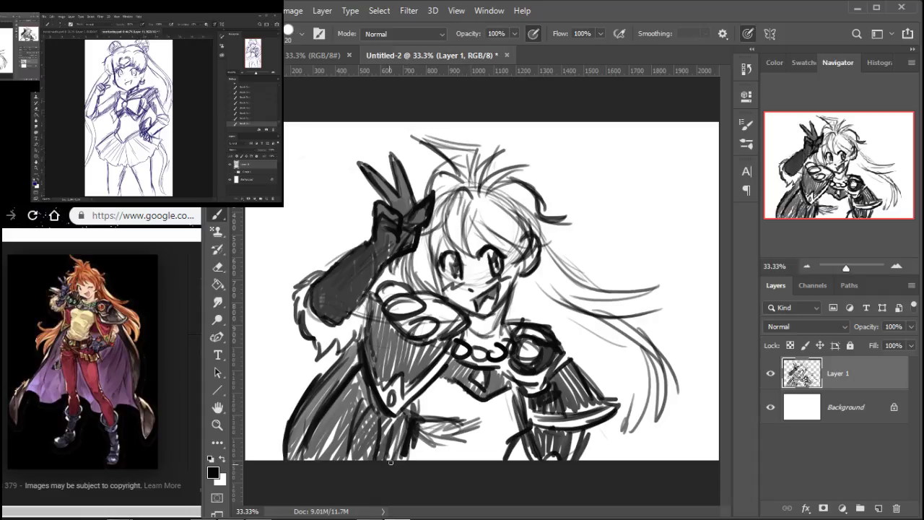
Fill the cape with grey sampled from it, then restore the default black and darken the cape's outer edge.
{"action": "left_click", "coordinate": [329, 407], "text": "alt"}
{"action": "left_click_drag", "start_coordinate": [345, 414], "coordinate": [318, 459]}
{"action": "left_click_drag", "start_coordinate": [341, 417], "coordinate": [313, 461]}
{"action": "mouse_move", "coordinate": [346, 399]}
{"action": "left_mouse_down"}
{"action": "mouse_move", "coordinate": [359, 377]}
{"action": "mouse_move", "coordinate": [332, 461]}
{"action": "mouse_move", "coordinate": [358, 447]}
{"action": "mouse_move", "coordinate": [364, 427]}
{"action": "mouse_move", "coordinate": [351, 459]}
{"action": "mouse_move", "coordinate": [375, 424]}
{"action": "mouse_move", "coordinate": [375, 449]}
{"action": "mouse_move", "coordinate": [386, 424]}
{"action": "mouse_move", "coordinate": [401, 422]}
{"action": "mouse_move", "coordinate": [395, 432]}
{"action": "mouse_move", "coordinate": [404, 423]}
{"action": "mouse_move", "coordinate": [363, 401]}
{"action": "mouse_move", "coordinate": [361, 408]}
{"action": "mouse_move", "coordinate": [372, 395]}
{"action": "mouse_move", "coordinate": [361, 377]}
{"action": "mouse_move", "coordinate": [371, 400]}
{"action": "left_mouse_up"}
{"action": "key", "text": "d"}
{"action": "mouse_move", "coordinate": [320, 439]}
{"action": "left_mouse_down"}
{"action": "mouse_move", "coordinate": [294, 455]}
{"action": "mouse_move", "coordinate": [298, 424]}
{"action": "mouse_move", "coordinate": [357, 346]}
{"action": "left_mouse_up"}
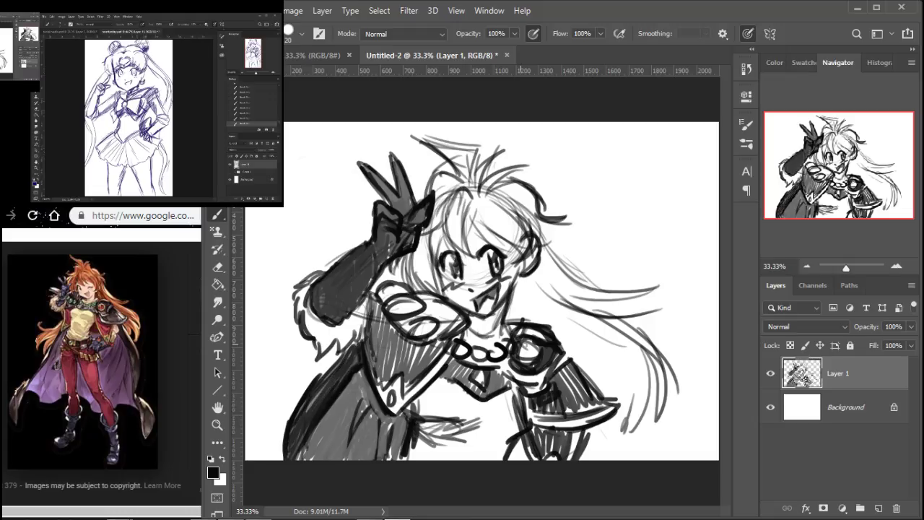
Add a round earring and hair strands behind the ear, and darken the hair between the raised arm and the face.
{"action": "mouse_move", "coordinate": [564, 351]}
{"action": "left_mouse_down"}
{"action": "mouse_move", "coordinate": [567, 366]}
{"action": "mouse_move", "coordinate": [587, 355]}
{"action": "mouse_move", "coordinate": [530, 293]}
{"action": "left_mouse_up"}
{"action": "mouse_move", "coordinate": [578, 345]}
{"action": "left_mouse_down"}
{"action": "mouse_move", "coordinate": [530, 295]}
{"action": "mouse_move", "coordinate": [529, 277]}
{"action": "left_mouse_up"}
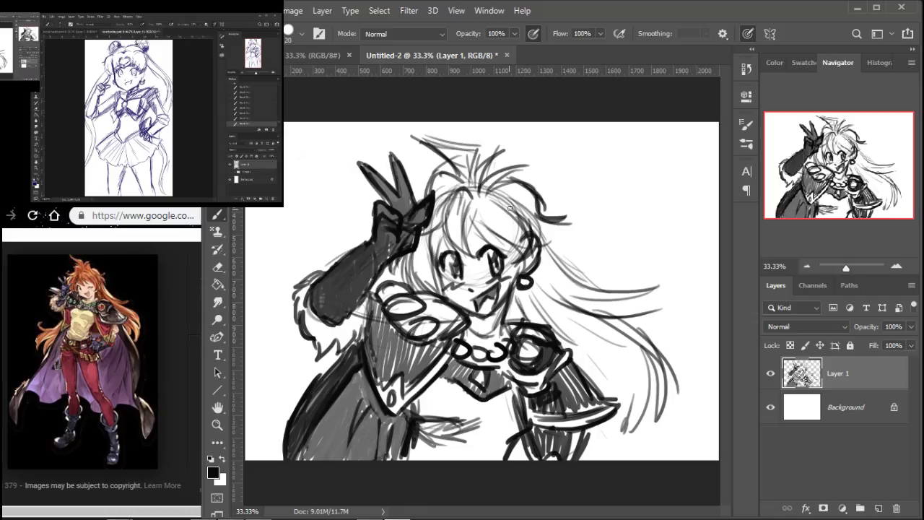
{"action": "mouse_move", "coordinate": [408, 280]}
{"action": "left_mouse_down"}
{"action": "mouse_move", "coordinate": [417, 249]}
{"action": "mouse_move", "coordinate": [436, 293]}
{"action": "left_mouse_up"}
{"action": "mouse_move", "coordinate": [438, 229]}
{"action": "left_mouse_down"}
{"action": "mouse_move", "coordinate": [439, 295]}
{"action": "mouse_move", "coordinate": [427, 297]}
{"action": "mouse_move", "coordinate": [455, 326]}
{"action": "left_mouse_up"}
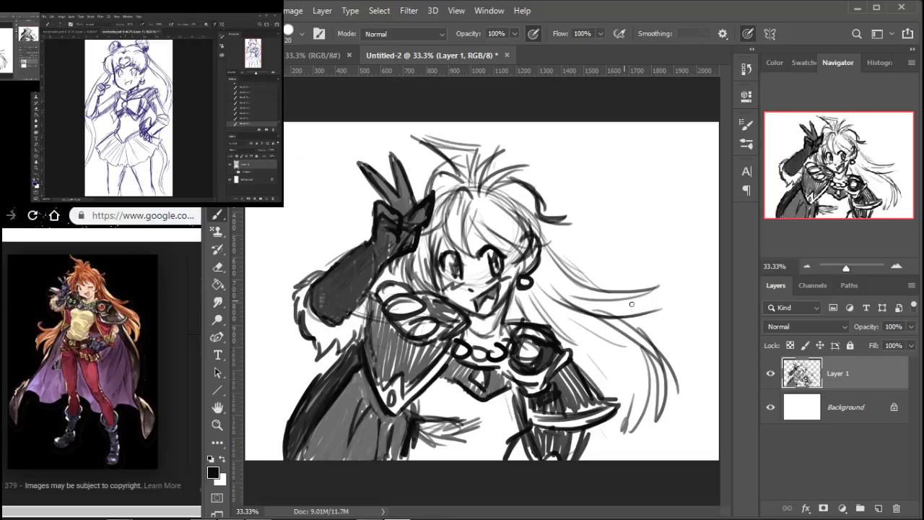
Thicken the long flowing hair strands with bold black lines and extend their ends down behind the lowered arm.
{"action": "left_click_drag", "start_coordinate": [603, 319], "coordinate": [650, 292]}
{"action": "mouse_move", "coordinate": [570, 305]}
{"action": "left_mouse_down"}
{"action": "mouse_move", "coordinate": [659, 286]}
{"action": "mouse_move", "coordinate": [663, 359]}
{"action": "left_mouse_up"}
{"action": "left_click_drag", "start_coordinate": [621, 321], "coordinate": [673, 415]}
{"action": "mouse_move", "coordinate": [650, 369]}
{"action": "left_mouse_down"}
{"action": "mouse_move", "coordinate": [629, 436]}
{"action": "mouse_move", "coordinate": [608, 452]}
{"action": "left_mouse_up"}
{"action": "left_click_drag", "start_coordinate": [626, 410], "coordinate": [577, 452]}
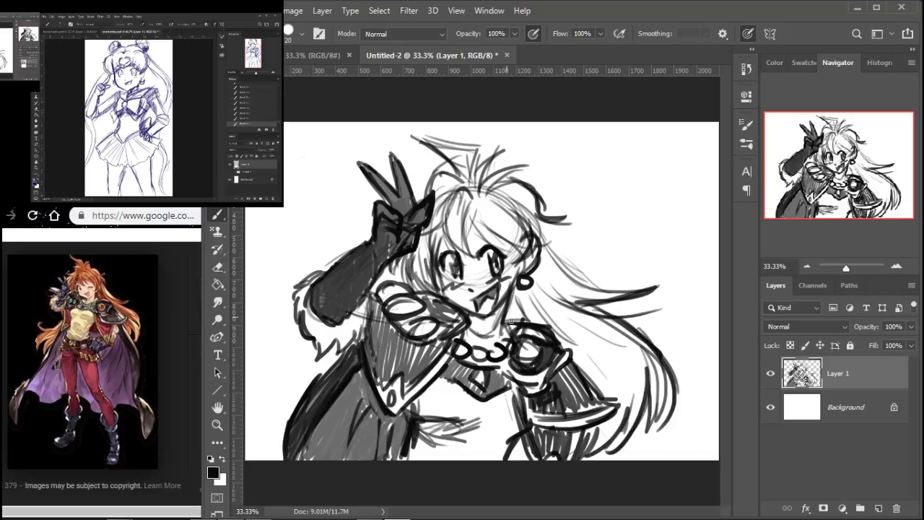
Darken the cape's shadow along its outer edge with more black strokes.
{"action": "mouse_move", "coordinate": [352, 344]}
{"action": "left_mouse_down"}
{"action": "mouse_move", "coordinate": [316, 378]}
{"action": "mouse_move", "coordinate": [290, 439]}
{"action": "left_mouse_up"}
{"action": "left_click_drag", "start_coordinate": [338, 397], "coordinate": [309, 438]}
{"action": "left_click_drag", "start_coordinate": [327, 416], "coordinate": [298, 463]}
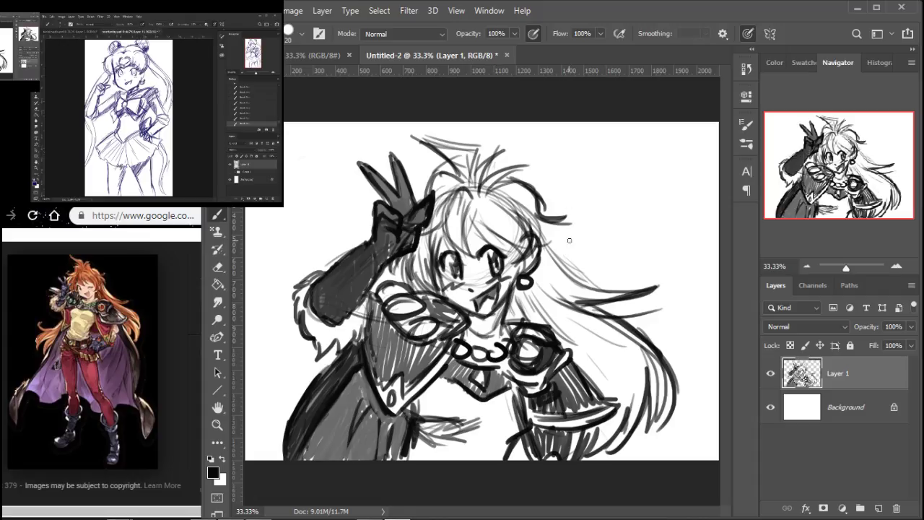
Add a pointed hair flick beside the head, bolden the upper outline of the flowing hair and add loose strands along its outer curve.
{"action": "mouse_move", "coordinate": [543, 227]}
{"action": "left_mouse_down"}
{"action": "mouse_move", "coordinate": [556, 256]}
{"action": "mouse_move", "coordinate": [534, 237]}
{"action": "mouse_move", "coordinate": [572, 221]}
{"action": "left_mouse_up"}
{"action": "mouse_move", "coordinate": [537, 236]}
{"action": "left_mouse_down"}
{"action": "mouse_move", "coordinate": [577, 220]}
{"action": "mouse_move", "coordinate": [576, 278]}
{"action": "mouse_move", "coordinate": [631, 292]}
{"action": "left_mouse_up"}
{"action": "left_click_drag", "start_coordinate": [581, 305], "coordinate": [655, 355]}
{"action": "left_click_drag", "start_coordinate": [661, 413], "coordinate": [667, 379]}
{"action": "left_click_drag", "start_coordinate": [650, 433], "coordinate": [682, 362]}
{"action": "left_click_drag", "start_coordinate": [684, 395], "coordinate": [679, 371]}
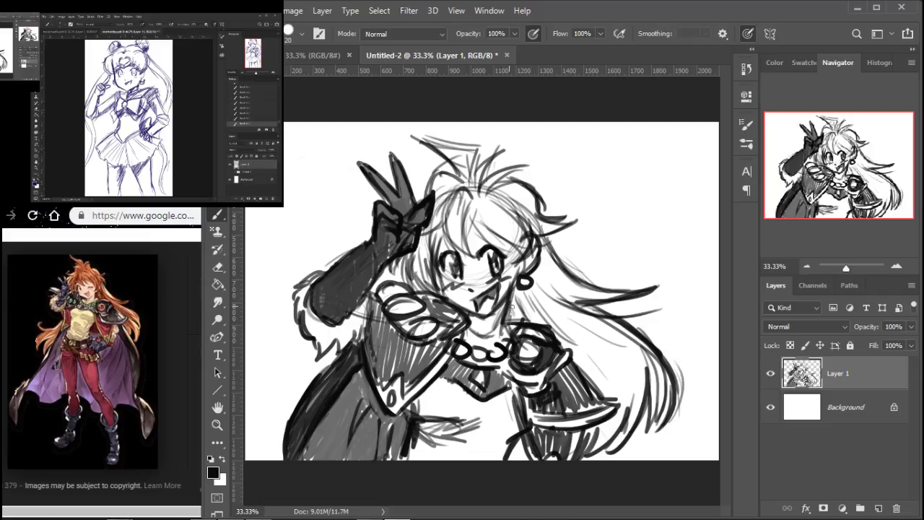
Hatch shadow strands into the hair behind the neck, from the earring down to the gemmed shoulder guard.
{"action": "left_click_drag", "start_coordinate": [515, 290], "coordinate": [521, 319]}
{"action": "left_click_drag", "start_coordinate": [518, 296], "coordinate": [529, 322]}
{"action": "left_click_drag", "start_coordinate": [520, 290], "coordinate": [542, 323]}
{"action": "left_click_drag", "start_coordinate": [528, 293], "coordinate": [559, 337]}
{"action": "left_click_drag", "start_coordinate": [534, 293], "coordinate": [578, 347]}
{"action": "mouse_move", "coordinate": [552, 313]}
{"action": "left_mouse_down"}
{"action": "mouse_move", "coordinate": [563, 303]}
{"action": "mouse_move", "coordinate": [549, 289]}
{"action": "mouse_move", "coordinate": [581, 312]}
{"action": "left_mouse_up"}
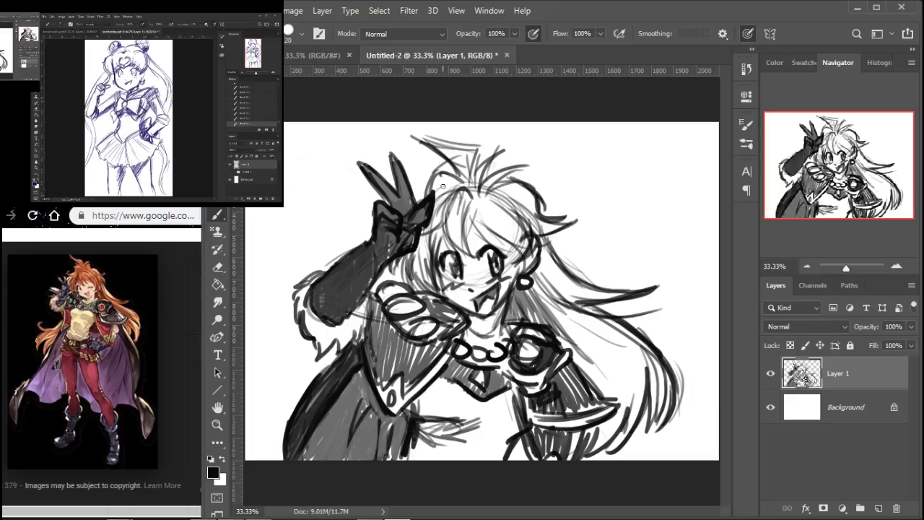
Bolden the spiky tuft and crown outline of the hair, and darken the bangs and the hair shadows around the face.
{"action": "mouse_move", "coordinate": [427, 191]}
{"action": "left_mouse_down"}
{"action": "mouse_move", "coordinate": [442, 172]}
{"action": "mouse_move", "coordinate": [457, 175]}
{"action": "mouse_move", "coordinate": [423, 141]}
{"action": "mouse_move", "coordinate": [478, 151]}
{"action": "left_mouse_up"}
{"action": "mouse_move", "coordinate": [478, 150]}
{"action": "left_mouse_down"}
{"action": "mouse_move", "coordinate": [474, 181]}
{"action": "mouse_move", "coordinate": [503, 152]}
{"action": "mouse_move", "coordinate": [491, 196]}
{"action": "mouse_move", "coordinate": [522, 168]}
{"action": "left_mouse_up"}
{"action": "mouse_move", "coordinate": [490, 192]}
{"action": "left_mouse_down"}
{"action": "mouse_move", "coordinate": [514, 184]}
{"action": "mouse_move", "coordinate": [537, 206]}
{"action": "left_mouse_up"}
{"action": "mouse_move", "coordinate": [483, 194]}
{"action": "left_mouse_down"}
{"action": "mouse_move", "coordinate": [509, 232]}
{"action": "mouse_move", "coordinate": [491, 249]}
{"action": "mouse_move", "coordinate": [506, 256]}
{"action": "mouse_move", "coordinate": [504, 235]}
{"action": "mouse_move", "coordinate": [517, 268]}
{"action": "mouse_move", "coordinate": [546, 233]}
{"action": "mouse_move", "coordinate": [558, 234]}
{"action": "mouse_move", "coordinate": [514, 242]}
{"action": "mouse_move", "coordinate": [541, 206]}
{"action": "left_mouse_up"}
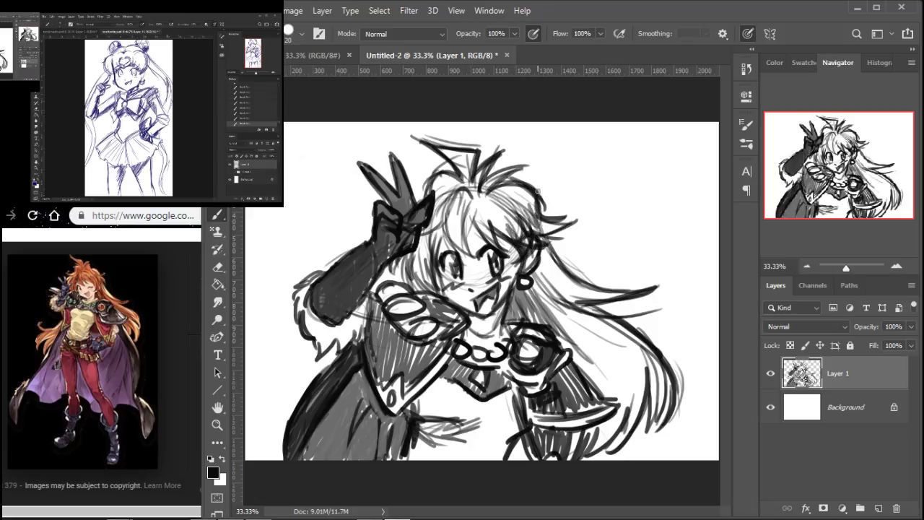
{"action": "mouse_move", "coordinate": [437, 228]}
{"action": "left_mouse_down"}
{"action": "mouse_move", "coordinate": [431, 283]}
{"action": "mouse_move", "coordinate": [440, 222]}
{"action": "mouse_move", "coordinate": [459, 250]}
{"action": "mouse_move", "coordinate": [468, 229]}
{"action": "mouse_move", "coordinate": [471, 247]}
{"action": "mouse_move", "coordinate": [495, 246]}
{"action": "mouse_move", "coordinate": [476, 230]}
{"action": "mouse_move", "coordinate": [516, 260]}
{"action": "mouse_move", "coordinate": [511, 209]}
{"action": "mouse_move", "coordinate": [535, 231]}
{"action": "mouse_move", "coordinate": [497, 183]}
{"action": "mouse_move", "coordinate": [541, 214]}
{"action": "mouse_move", "coordinate": [556, 288]}
{"action": "mouse_move", "coordinate": [612, 303]}
{"action": "mouse_move", "coordinate": [607, 294]}
{"action": "mouse_move", "coordinate": [556, 289]}
{"action": "mouse_move", "coordinate": [548, 253]}
{"action": "mouse_move", "coordinate": [553, 332]}
{"action": "mouse_move", "coordinate": [606, 397]}
{"action": "left_mouse_up"}
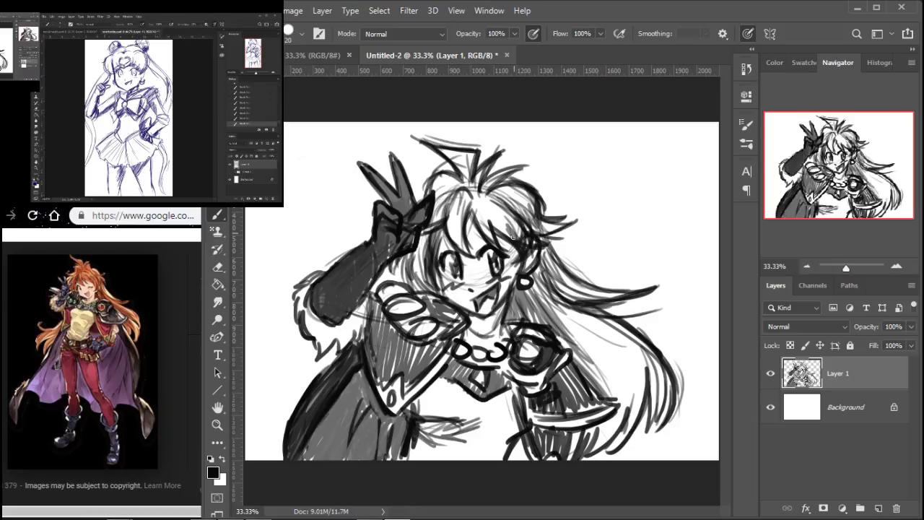
Darken the shoulder guard's oval ornaments with inner rings, and shade the gloved forearm's edges with black picked from the glove.
{"action": "mouse_move", "coordinate": [396, 305]}
{"action": "left_mouse_down"}
{"action": "mouse_move", "coordinate": [407, 299]}
{"action": "mouse_move", "coordinate": [384, 310]}
{"action": "mouse_move", "coordinate": [415, 306]}
{"action": "mouse_move", "coordinate": [390, 292]}
{"action": "mouse_move", "coordinate": [398, 289]}
{"action": "mouse_move", "coordinate": [383, 296]}
{"action": "mouse_move", "coordinate": [405, 292]}
{"action": "left_mouse_up"}
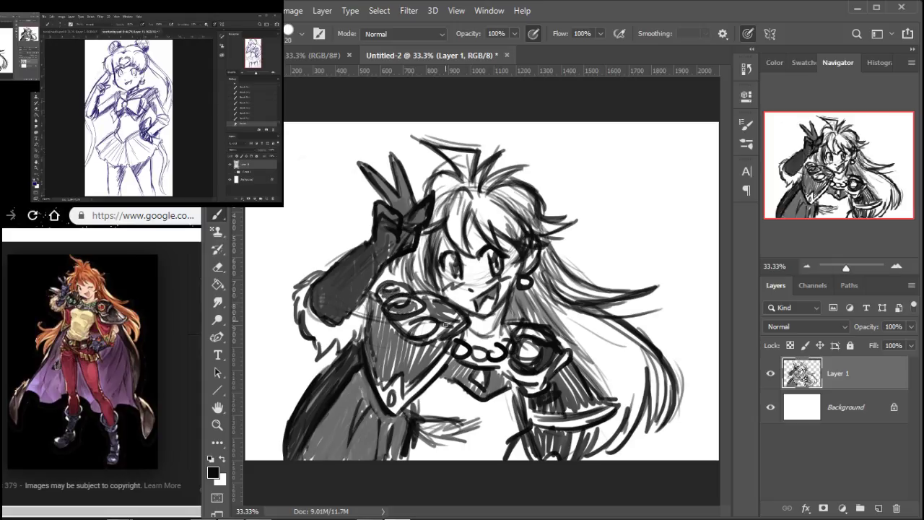
{"action": "left_click_drag", "start_coordinate": [418, 328], "coordinate": [431, 326]}
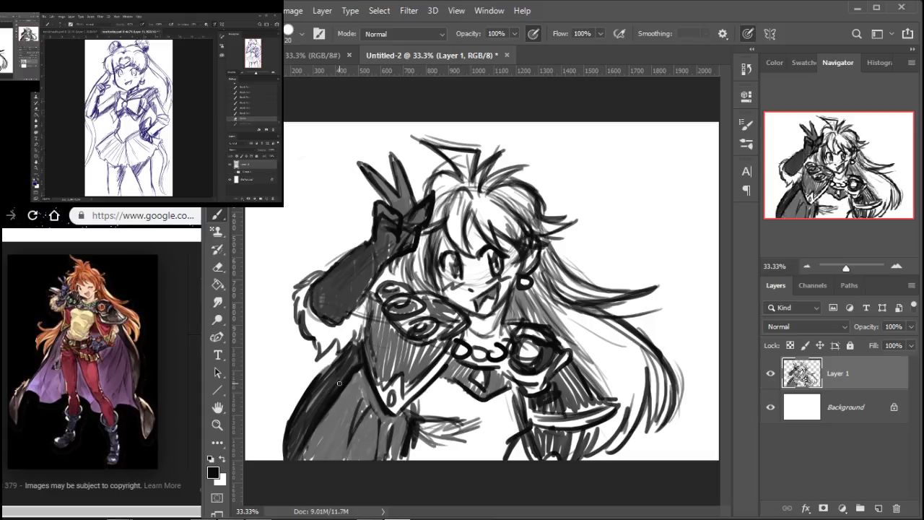
{"action": "left_click", "coordinate": [388, 230], "text": "alt"}
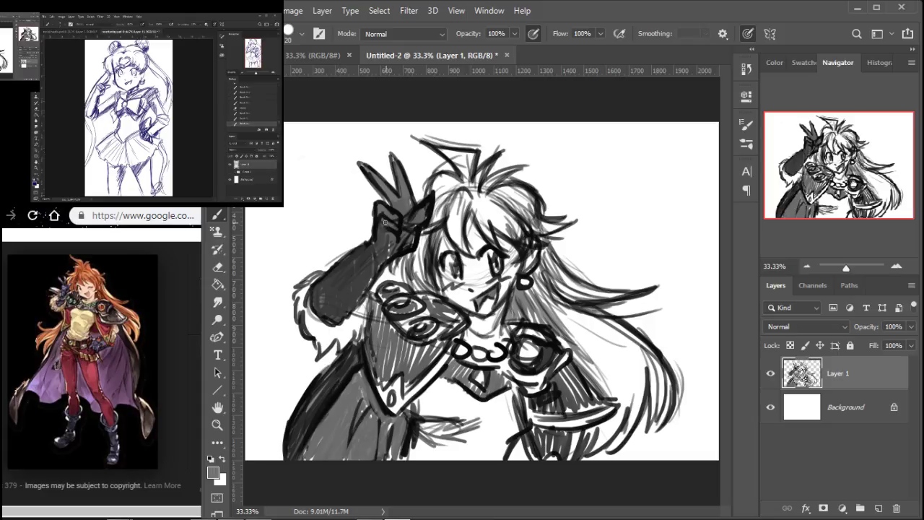
{"action": "left_click", "coordinate": [378, 226], "text": "alt"}
{"action": "left_click_drag", "start_coordinate": [370, 246], "coordinate": [315, 286]}
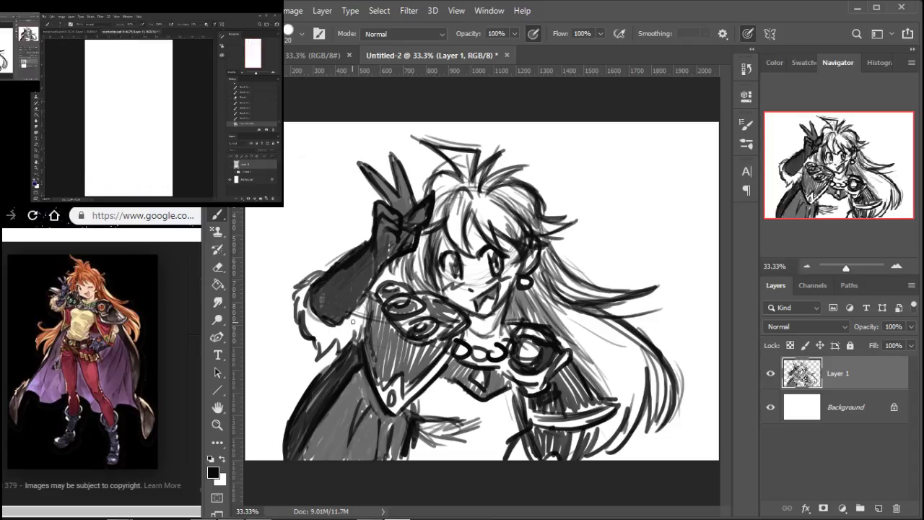
{"action": "mouse_move", "coordinate": [351, 312]}
{"action": "left_mouse_down"}
{"action": "mouse_move", "coordinate": [374, 280]}
{"action": "mouse_move", "coordinate": [350, 312]}
{"action": "left_mouse_up"}
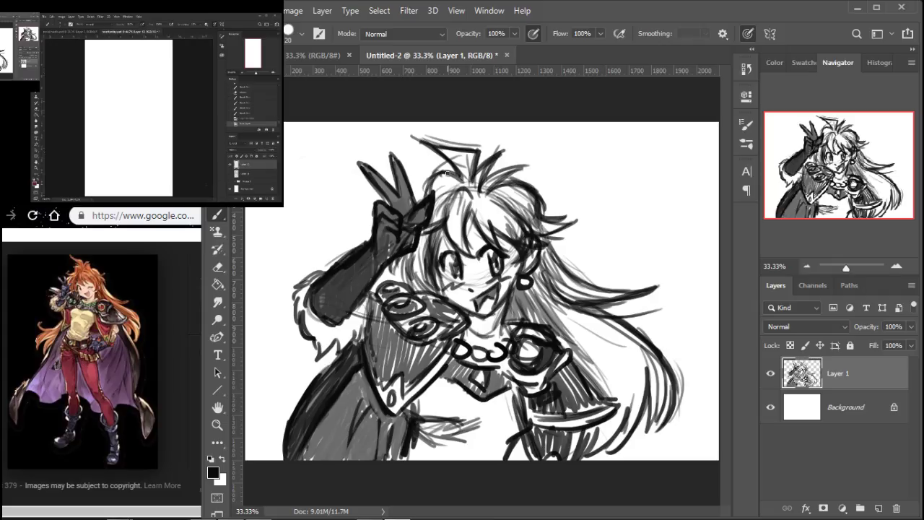
Deepen the hair shadow beside the raised arm, and darken the shoulder plate and sleeve of the lowered arm.
{"action": "mouse_move", "coordinate": [404, 257]}
{"action": "left_mouse_down"}
{"action": "mouse_move", "coordinate": [410, 286]}
{"action": "mouse_move", "coordinate": [444, 293]}
{"action": "left_mouse_up"}
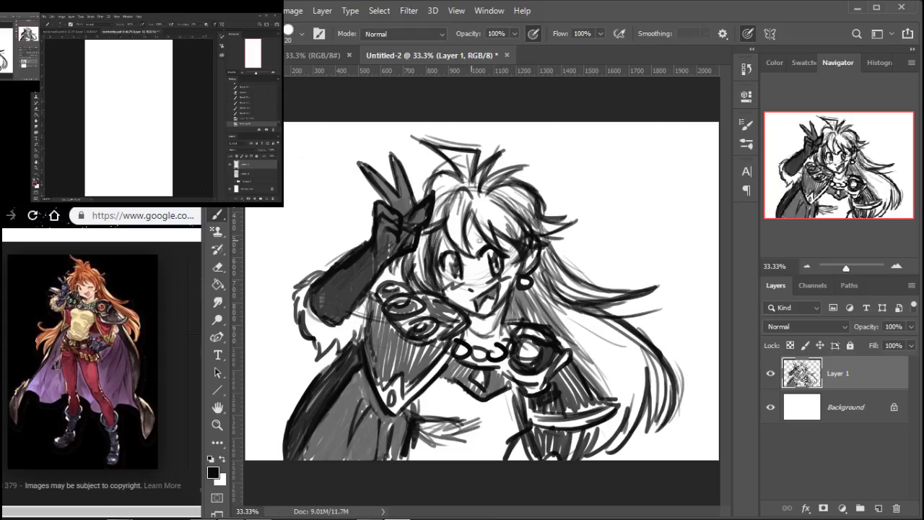
{"action": "mouse_move", "coordinate": [574, 325]}
{"action": "left_mouse_down"}
{"action": "mouse_move", "coordinate": [614, 390]}
{"action": "mouse_move", "coordinate": [604, 388]}
{"action": "left_mouse_up"}
{"action": "left_click_drag", "start_coordinate": [562, 345], "coordinate": [613, 412]}
{"action": "mouse_move", "coordinate": [542, 419]}
{"action": "left_mouse_down"}
{"action": "mouse_move", "coordinate": [556, 433]}
{"action": "mouse_move", "coordinate": [592, 437]}
{"action": "mouse_move", "coordinate": [613, 419]}
{"action": "mouse_move", "coordinate": [564, 448]}
{"action": "left_mouse_up"}
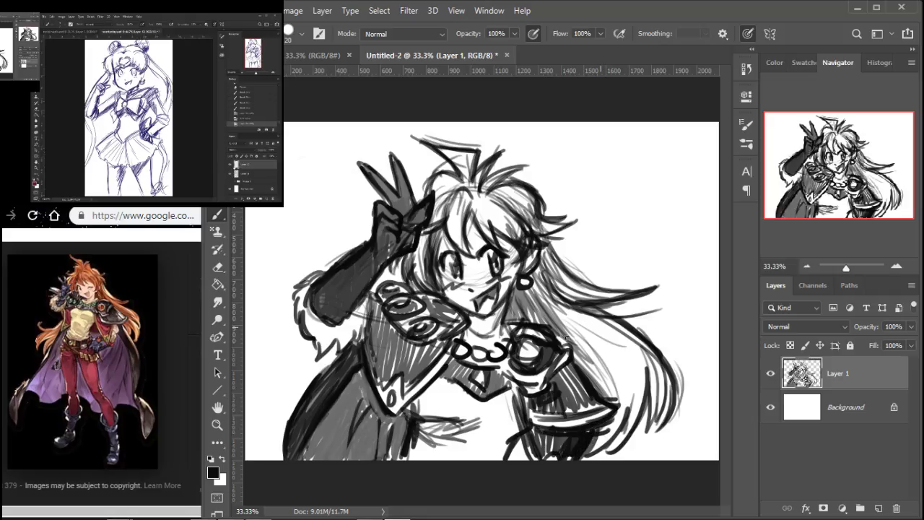
{"action": "left_click_drag", "start_coordinate": [505, 371], "coordinate": [515, 383]}
Hand-letter "LINA INVERSE!" in black capitals on two lines in the empty space beside the hair.
{"action": "mouse_move", "coordinate": [543, 154]}
{"action": "left_mouse_down"}
{"action": "mouse_move", "coordinate": [559, 176]}
{"action": "mouse_move", "coordinate": [574, 180]}
{"action": "mouse_move", "coordinate": [584, 163]}
{"action": "mouse_move", "coordinate": [598, 163]}
{"action": "mouse_move", "coordinate": [605, 178]}
{"action": "left_mouse_up"}
{"action": "mouse_move", "coordinate": [591, 173]}
{"action": "left_mouse_down"}
{"action": "mouse_move", "coordinate": [569, 211]}
{"action": "mouse_move", "coordinate": [573, 201]}
{"action": "mouse_move", "coordinate": [592, 213]}
{"action": "left_mouse_up"}
{"action": "mouse_move", "coordinate": [568, 192]}
{"action": "left_mouse_down"}
{"action": "mouse_move", "coordinate": [582, 191]}
{"action": "mouse_move", "coordinate": [589, 214]}
{"action": "mouse_move", "coordinate": [599, 213]}
{"action": "left_mouse_up"}
{"action": "mouse_move", "coordinate": [599, 214]}
{"action": "left_mouse_down"}
{"action": "mouse_move", "coordinate": [605, 197]}
{"action": "mouse_move", "coordinate": [618, 196]}
{"action": "left_mouse_up"}
{"action": "mouse_move", "coordinate": [621, 196]}
{"action": "left_mouse_down"}
{"action": "mouse_move", "coordinate": [621, 214]}
{"action": "mouse_move", "coordinate": [630, 205]}
{"action": "left_mouse_up"}
{"action": "mouse_move", "coordinate": [621, 214]}
{"action": "left_mouse_down"}
{"action": "mouse_move", "coordinate": [633, 213]}
{"action": "mouse_move", "coordinate": [630, 197]}
{"action": "left_mouse_up"}
{"action": "mouse_move", "coordinate": [630, 197]}
{"action": "left_mouse_down"}
{"action": "mouse_move", "coordinate": [640, 214]}
{"action": "mouse_move", "coordinate": [665, 214]}
{"action": "left_mouse_up"}
{"action": "left_click_drag", "start_coordinate": [655, 206], "coordinate": [667, 200]}
{"action": "left_click", "coordinate": [668, 211]}
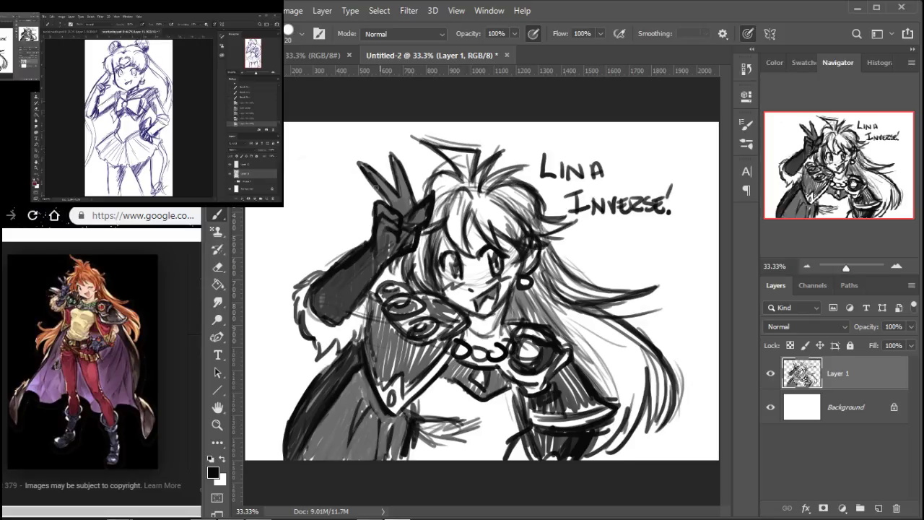
Pick the grey of the glove's fingers as the foreground colour.
{"action": "key", "text": "alt"}
{"action": "left_click", "coordinate": [394, 195], "text": "alt"}
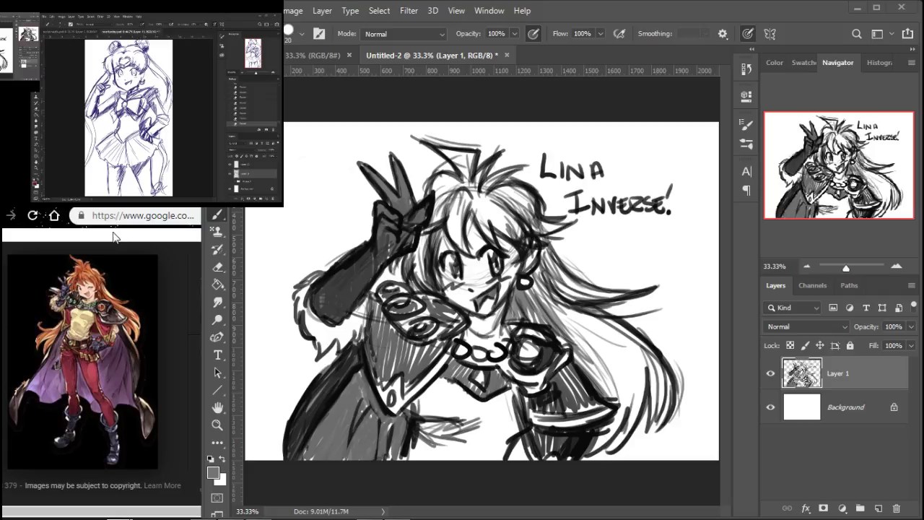
Switch to the Chrome browser, open tumblr.com in place of the reference picture, and look through the Tumblr dashboard.
{"action": "left_click", "coordinate": [163, 215]}
{"action": "left_click_drag", "start_coordinate": [187, 193], "coordinate": [401, 176]}
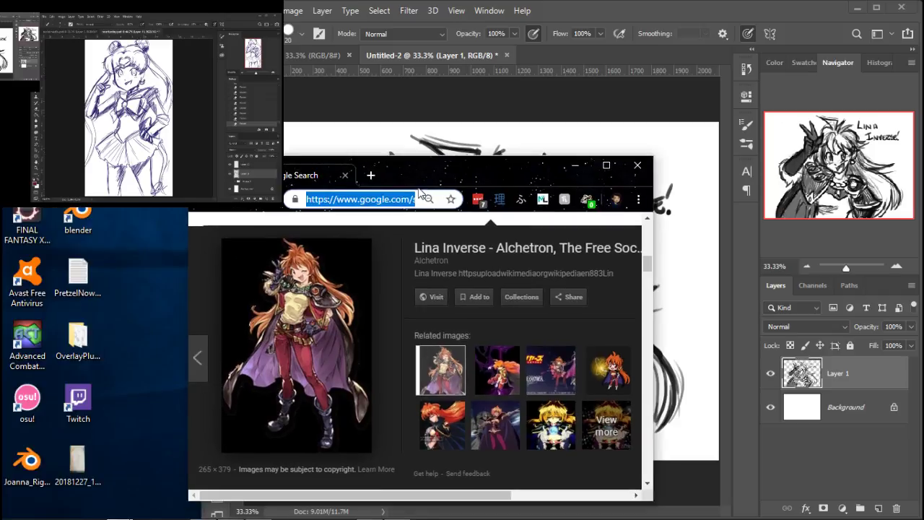
{"action": "type", "text": "tumblr.com"}
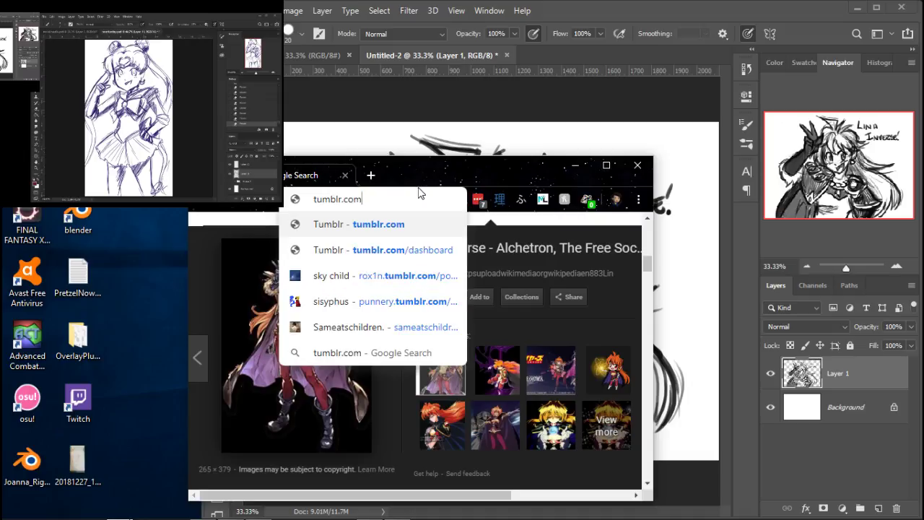
{"action": "key", "text": "Return"}
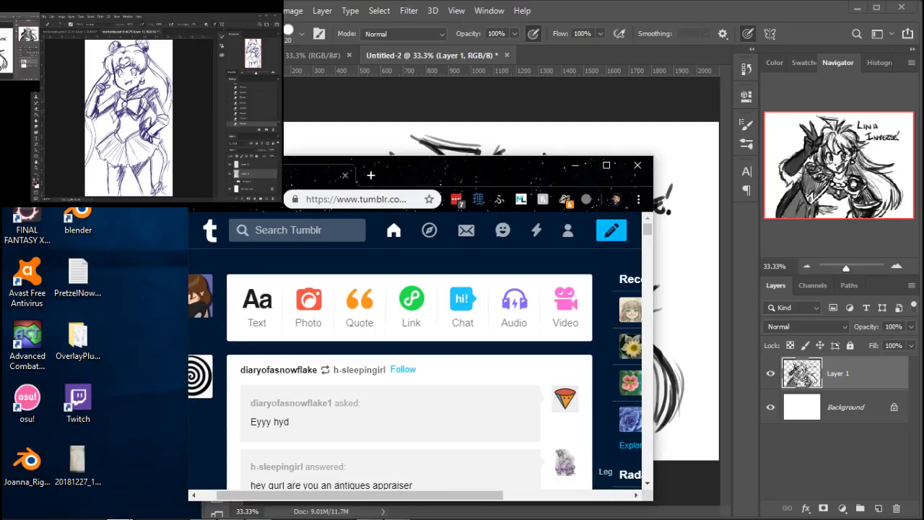
{"action": "left_click", "coordinate": [575, 166]}
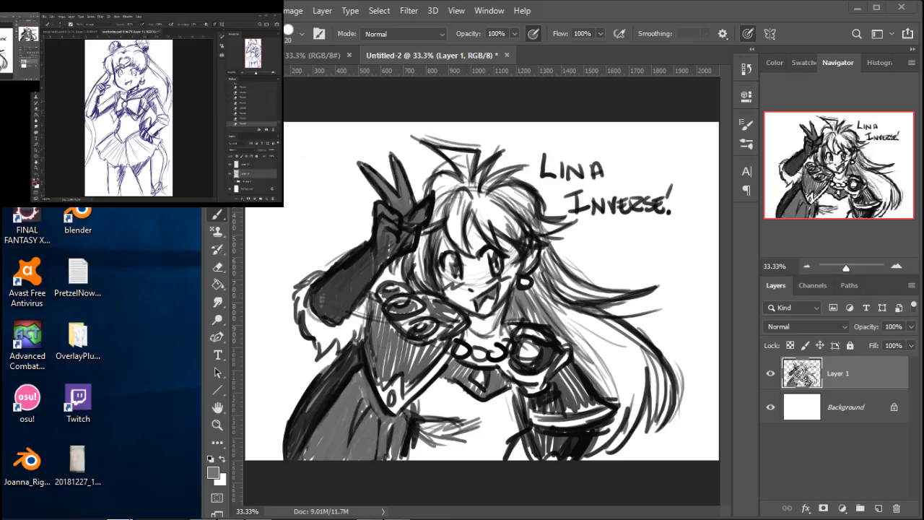
{"action": "left_click_drag", "start_coordinate": [923, 37], "coordinate": [574, 18]}
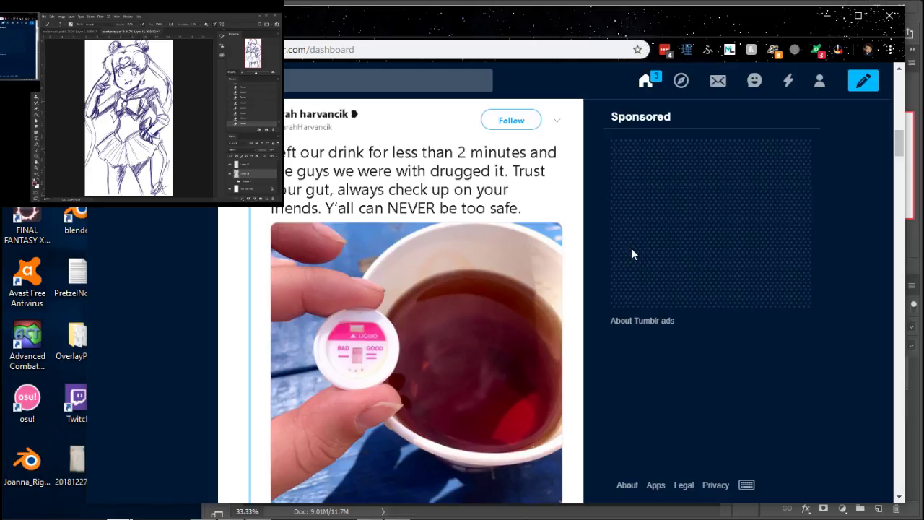
Return to the start of the Tumblr dashboard and search Tumblr for "shitpost".
{"action": "scroll", "coordinate": [635, 256], "scroll_direction": "up", "scroll_amount": 3}
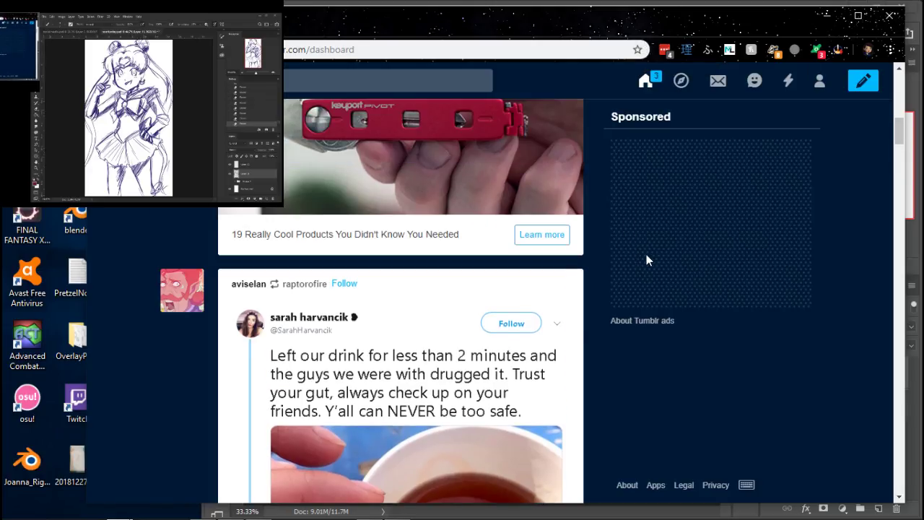
{"action": "scroll", "coordinate": [678, 276], "scroll_direction": "up", "scroll_amount": 5}
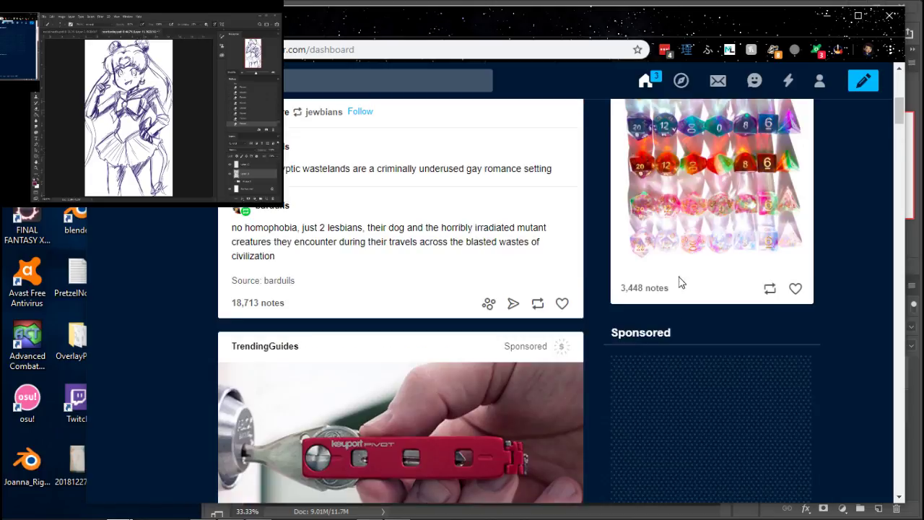
{"action": "mouse_move", "coordinate": [686, 286]}
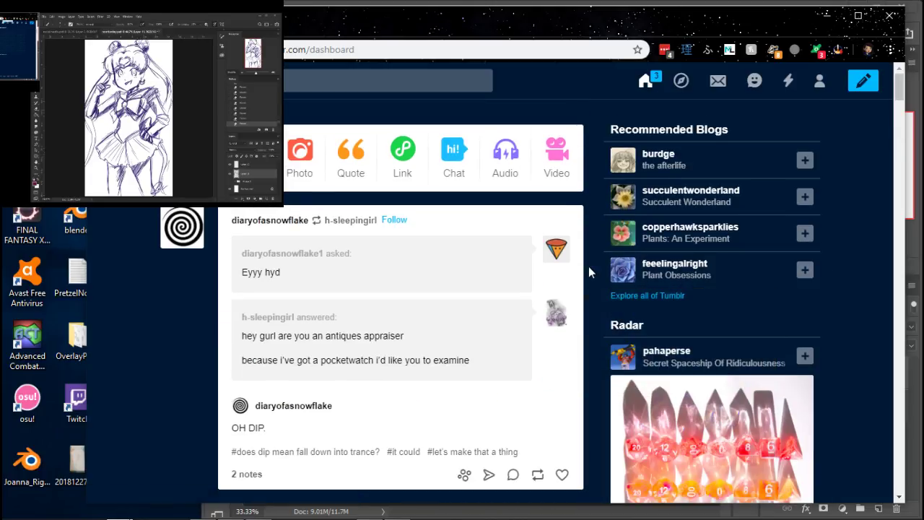
{"action": "scroll", "coordinate": [591, 268], "scroll_direction": "down", "scroll_amount": 5}
{"action": "scroll", "coordinate": [597, 274], "scroll_direction": "up", "scroll_amount": 5}
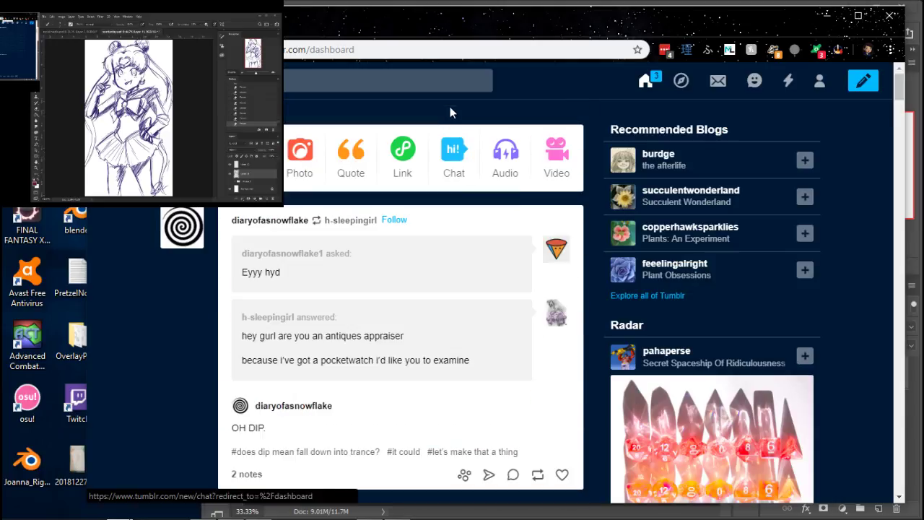
{"action": "left_click", "coordinate": [455, 79]}
{"action": "type", "text": "shitpost"}
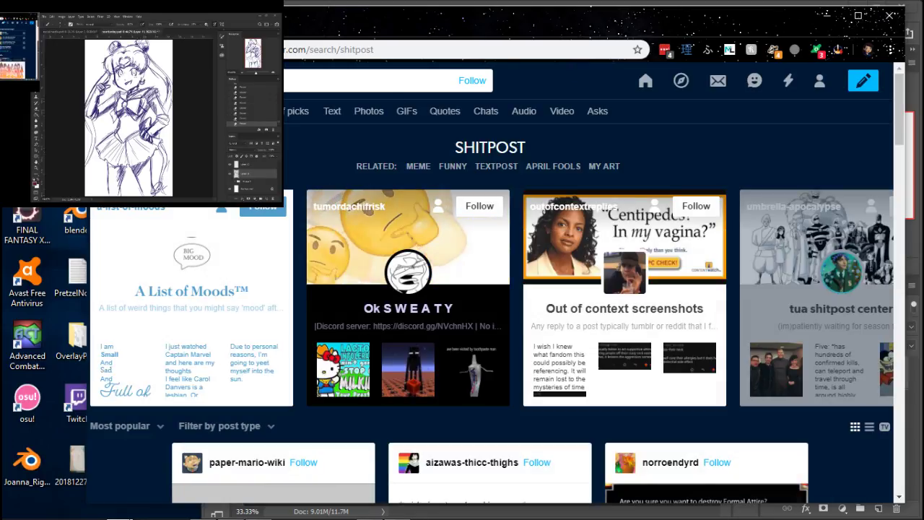
Look through the "shitpost" search results and open the hand-lettered calligraphy post.
{"action": "scroll", "coordinate": [307, 144], "scroll_direction": "down", "scroll_amount": 5}
{"action": "scroll", "coordinate": [131, 205], "scroll_direction": "up", "scroll_amount": 3}
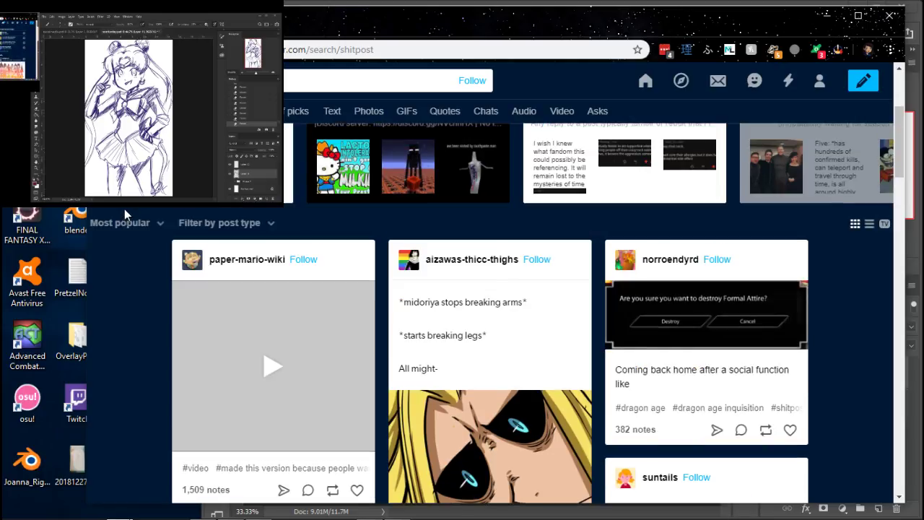
{"action": "scroll", "coordinate": [124, 209], "scroll_direction": "down", "scroll_amount": 5}
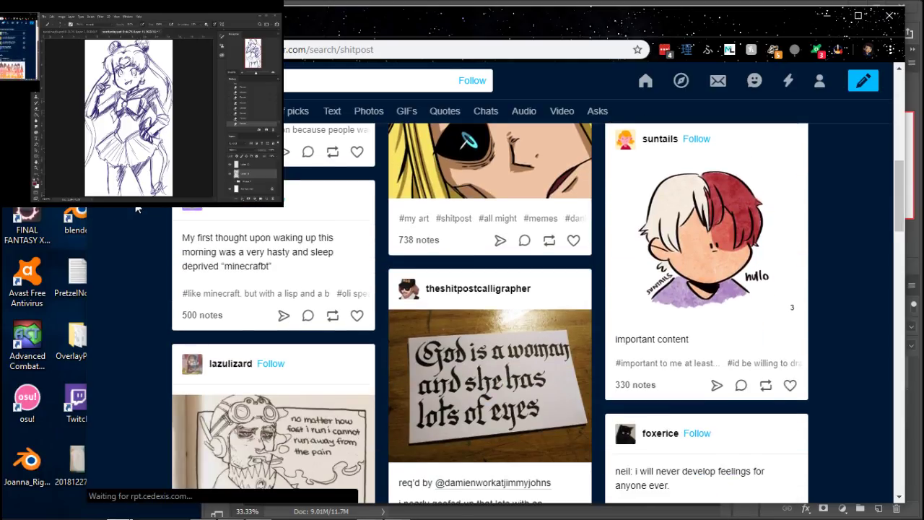
{"action": "scroll", "coordinate": [130, 208], "scroll_direction": "up", "scroll_amount": 3}
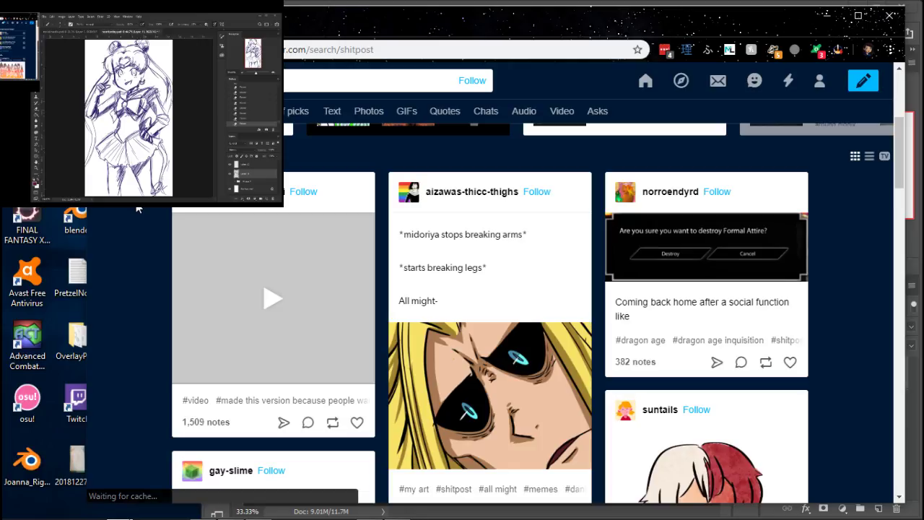
{"action": "scroll", "coordinate": [138, 209], "scroll_direction": "down", "scroll_amount": 5}
{"action": "scroll", "coordinate": [139, 209], "scroll_direction": "down", "scroll_amount": 1}
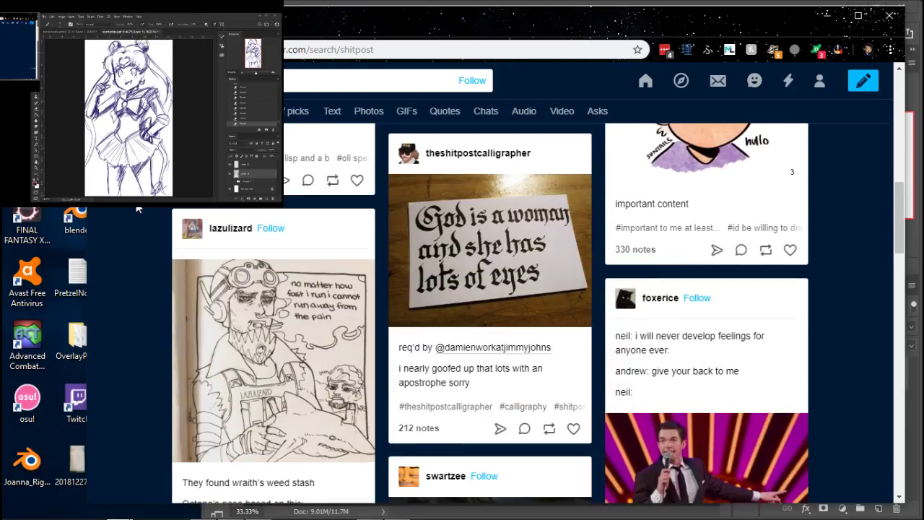
{"action": "left_click", "coordinate": [480, 263]}
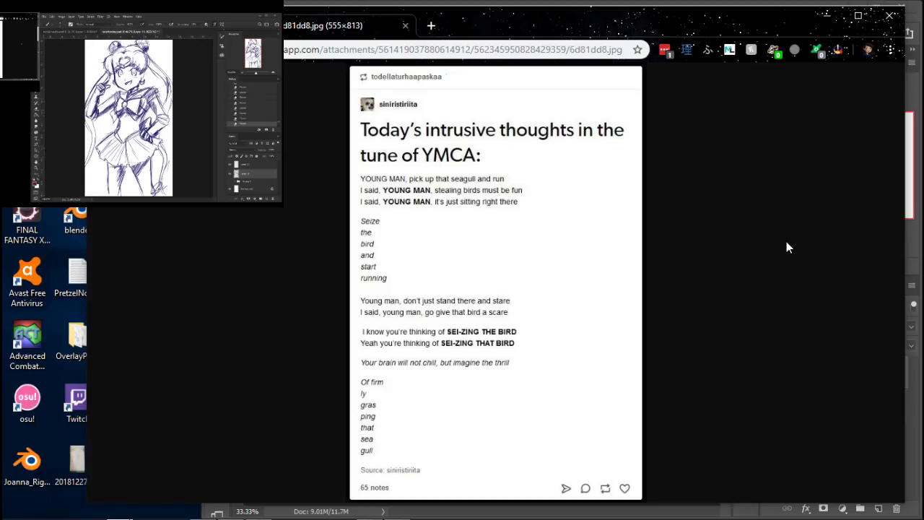
Switch back to Photoshop, hide the layer with the Lina Inverse drawing and add a new empty layer above it.
{"action": "left_click", "coordinate": [769, 3]}
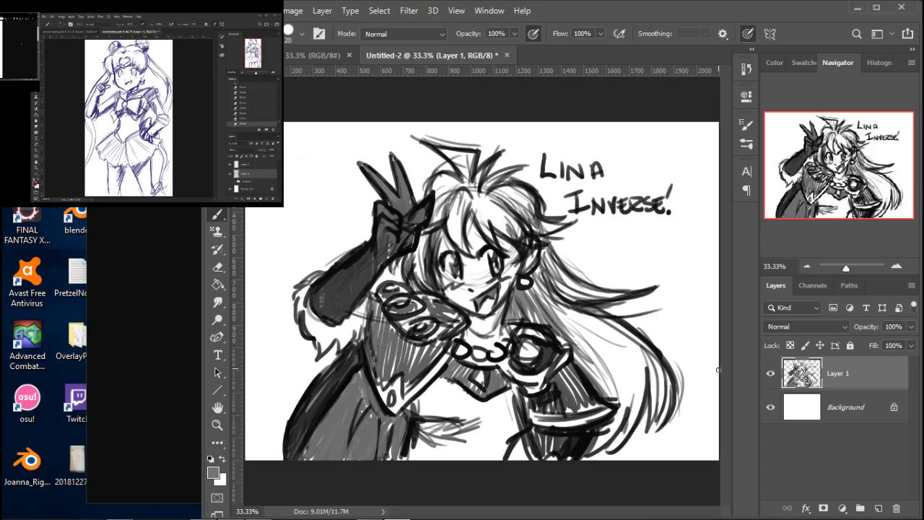
{"action": "left_click", "coordinate": [770, 373]}
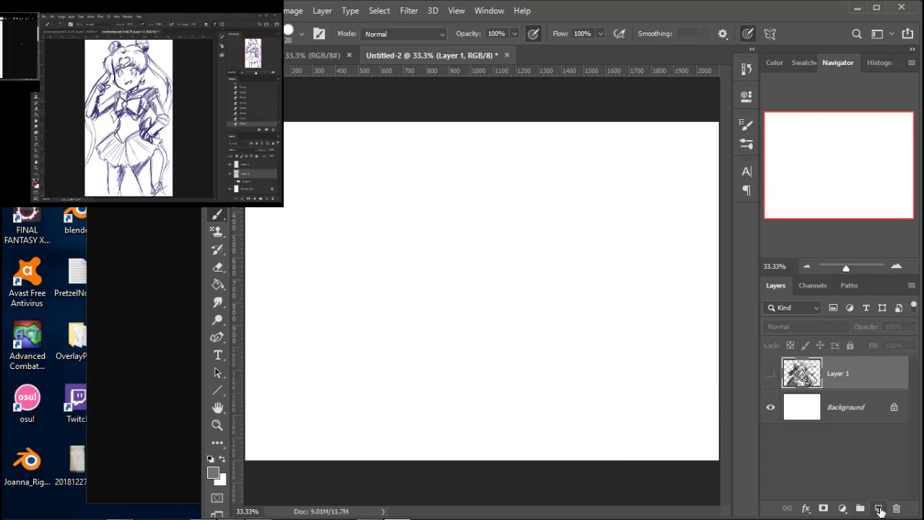
{"action": "left_click", "coordinate": [880, 507]}
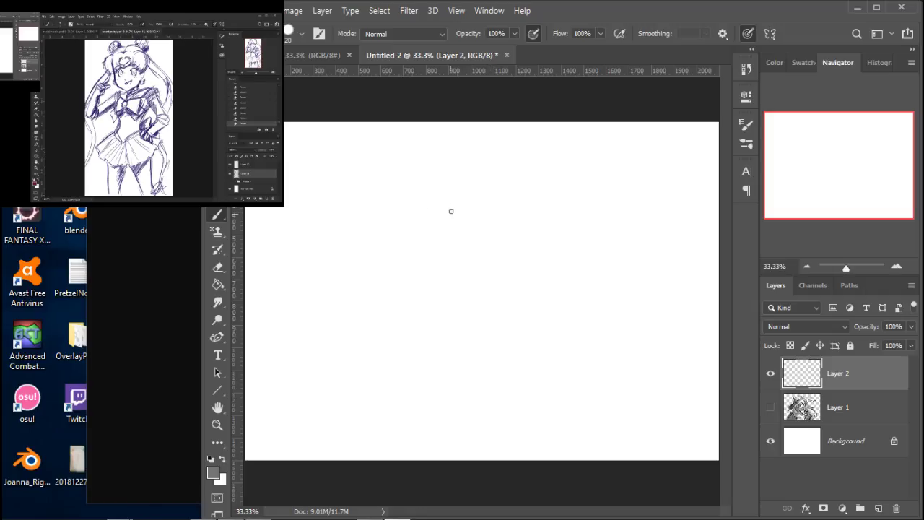
{"action": "mouse_move", "coordinate": [458, 183]}
{"action": "left_mouse_down"}
{"action": "mouse_move", "coordinate": [455, 272]}
{"action": "mouse_move", "coordinate": [412, 210]}
{"action": "mouse_move", "coordinate": [449, 178]}
{"action": "mouse_move", "coordinate": [498, 205]}
{"action": "left_mouse_up"}
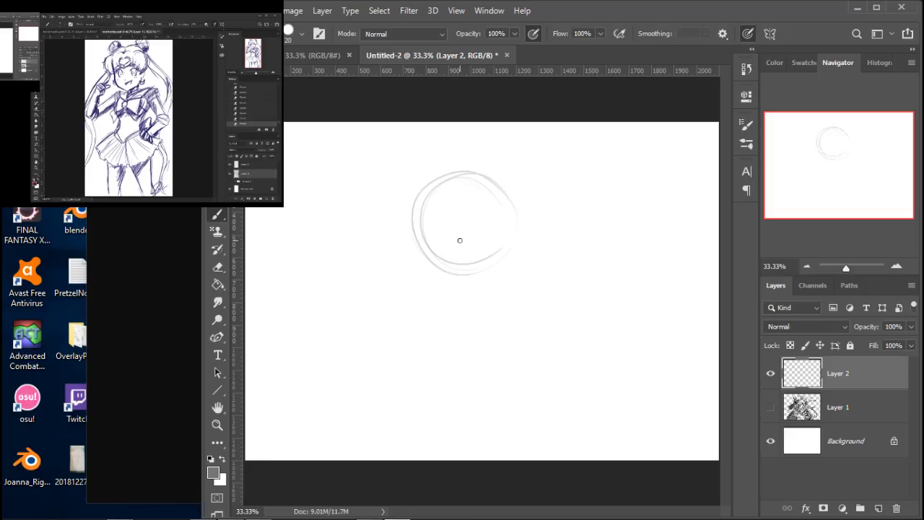
{"action": "left_click_drag", "start_coordinate": [433, 196], "coordinate": [442, 274]}
{"action": "left_click_drag", "start_coordinate": [427, 248], "coordinate": [460, 308]}
{"action": "key", "text": "ctrl+z"}
{"action": "key", "text": "ctrl+z"}
{"action": "key", "text": "ctrl+z"}
{"action": "key", "text": "ctrl+z"}
{"action": "key", "text": "ctrl+z"}
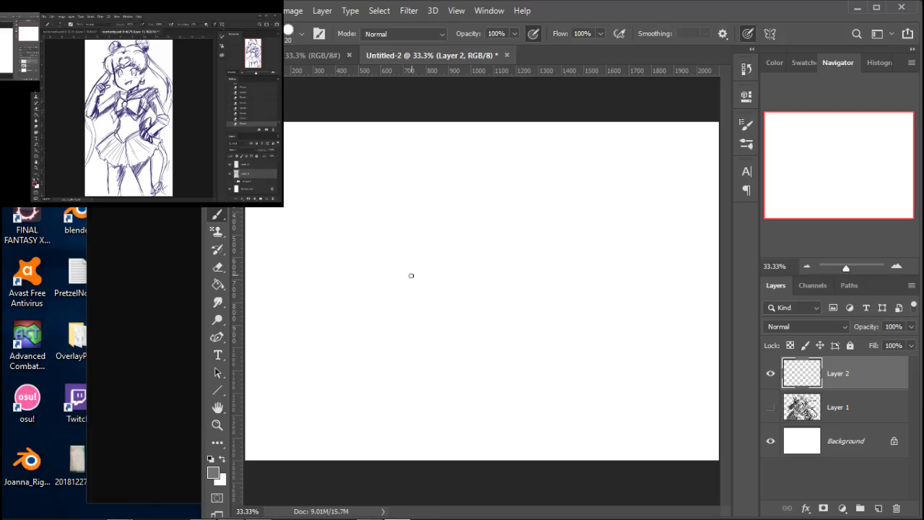
Sketch a small ring for the seagull's eye in the canvas's upper left area and go over it in black (000000).
{"action": "left_click_drag", "start_coordinate": [394, 249], "coordinate": [399, 272]}
{"action": "mouse_move", "coordinate": [366, 231]}
{"action": "left_mouse_down"}
{"action": "mouse_move", "coordinate": [358, 246]}
{"action": "mouse_move", "coordinate": [359, 234]}
{"action": "mouse_move", "coordinate": [371, 235]}
{"action": "left_mouse_up"}
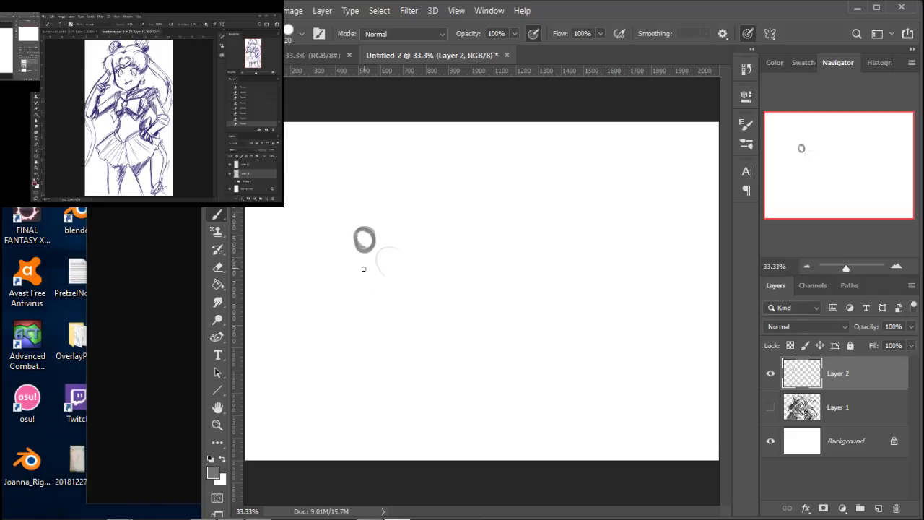
{"action": "left_click", "coordinate": [214, 474]}
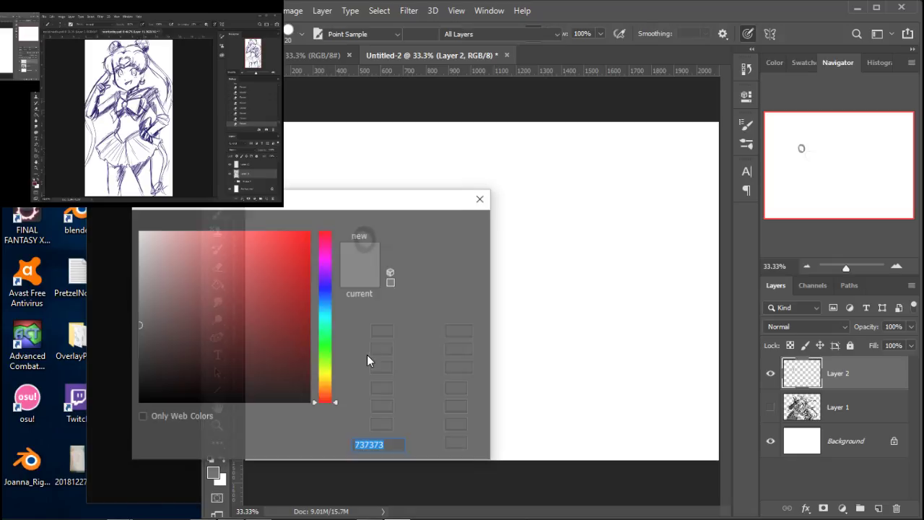
{"action": "type", "text": "000000"}
{"action": "left_click", "coordinate": [445, 224]}
{"action": "mouse_move", "coordinate": [365, 228]}
{"action": "left_mouse_down"}
{"action": "mouse_move", "coordinate": [353, 247]}
{"action": "mouse_move", "coordinate": [364, 229]}
{"action": "left_mouse_up"}
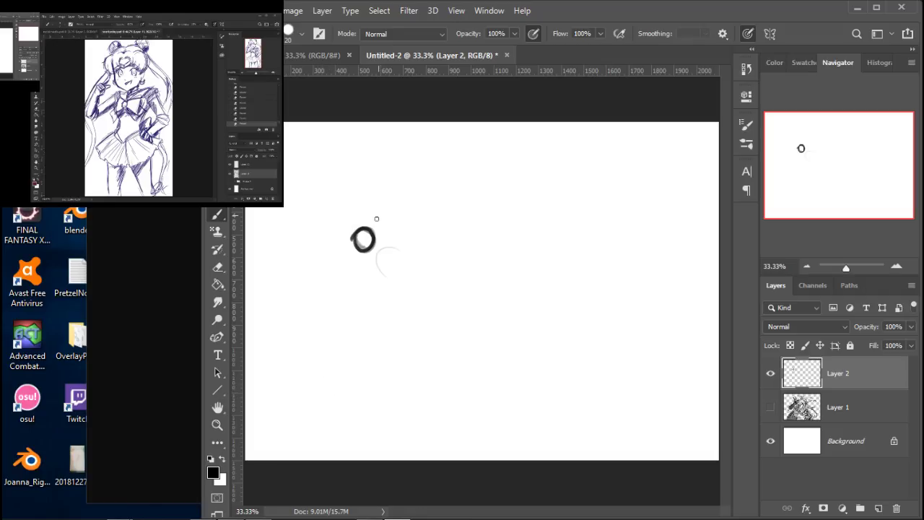
{"action": "key", "text": "ctrl+z"}
Add the pupil to the seagull's eye and draw its wide-open pointed beak in black.
{"action": "mouse_move", "coordinate": [364, 228]}
{"action": "left_mouse_down"}
{"action": "mouse_move", "coordinate": [354, 246]}
{"action": "mouse_move", "coordinate": [388, 209]}
{"action": "left_mouse_up"}
{"action": "key", "text": "ctrl"}
{"action": "mouse_move", "coordinate": [387, 210]}
{"action": "left_mouse_down"}
{"action": "mouse_move", "coordinate": [384, 234]}
{"action": "mouse_move", "coordinate": [403, 224]}
{"action": "mouse_move", "coordinate": [395, 237]}
{"action": "left_mouse_up"}
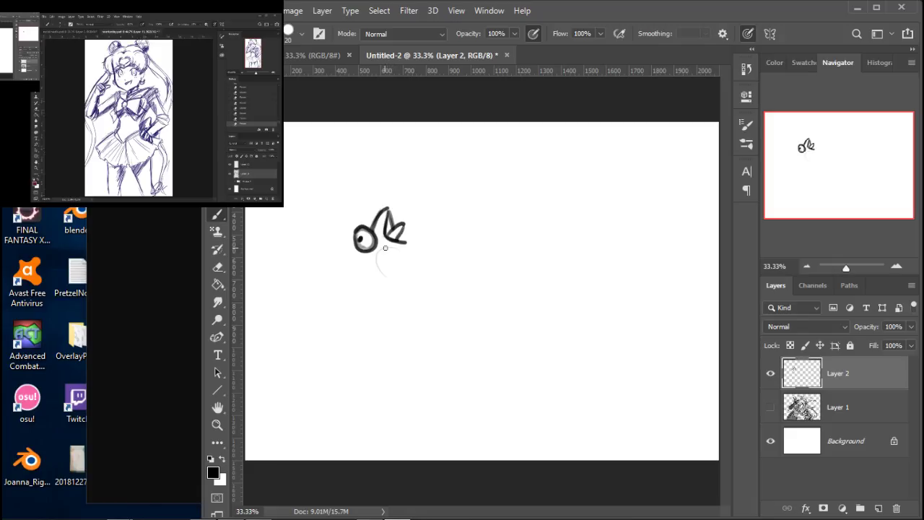
{"action": "key", "text": "ctrl+z"}
{"action": "key", "text": "ctrl+z"}
{"action": "key", "text": "ctrl+z"}
{"action": "key", "text": "ctrl+z"}
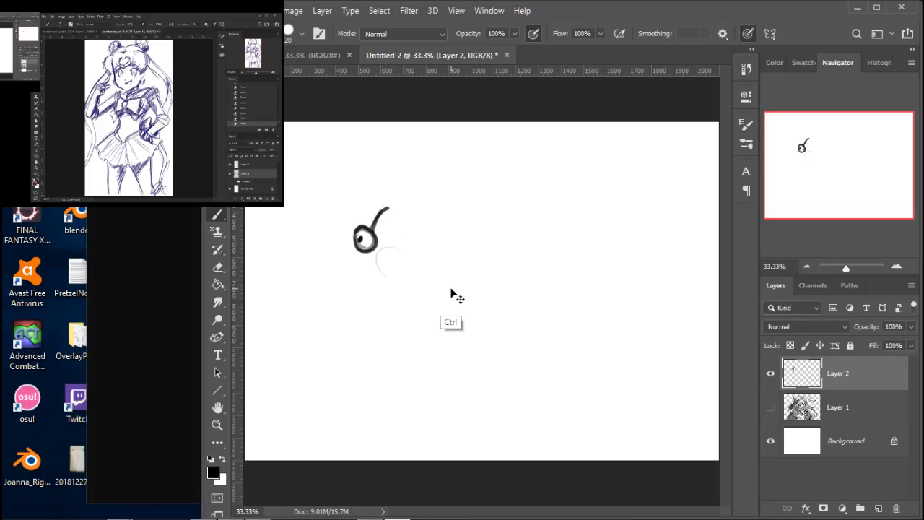
{"action": "key", "text": "ctrl+z"}
{"action": "mouse_move", "coordinate": [376, 220]}
{"action": "left_mouse_down"}
{"action": "mouse_move", "coordinate": [393, 201]}
{"action": "mouse_move", "coordinate": [384, 226]}
{"action": "mouse_move", "coordinate": [393, 202]}
{"action": "mouse_move", "coordinate": [393, 232]}
{"action": "mouse_move", "coordinate": [375, 218]}
{"action": "mouse_move", "coordinate": [386, 221]}
{"action": "mouse_move", "coordinate": [382, 232]}
{"action": "mouse_move", "coordinate": [394, 228]}
{"action": "mouse_move", "coordinate": [383, 238]}
{"action": "mouse_move", "coordinate": [400, 229]}
{"action": "mouse_move", "coordinate": [382, 239]}
{"action": "mouse_move", "coordinate": [411, 248]}
{"action": "mouse_move", "coordinate": [393, 238]}
{"action": "mouse_move", "coordinate": [397, 228]}
{"action": "mouse_move", "coordinate": [382, 235]}
{"action": "mouse_move", "coordinate": [392, 210]}
{"action": "mouse_move", "coordinate": [385, 230]}
{"action": "mouse_move", "coordinate": [393, 245]}
{"action": "mouse_move", "coordinate": [411, 247]}
{"action": "mouse_move", "coordinate": [376, 248]}
{"action": "mouse_move", "coordinate": [413, 249]}
{"action": "left_mouse_up"}
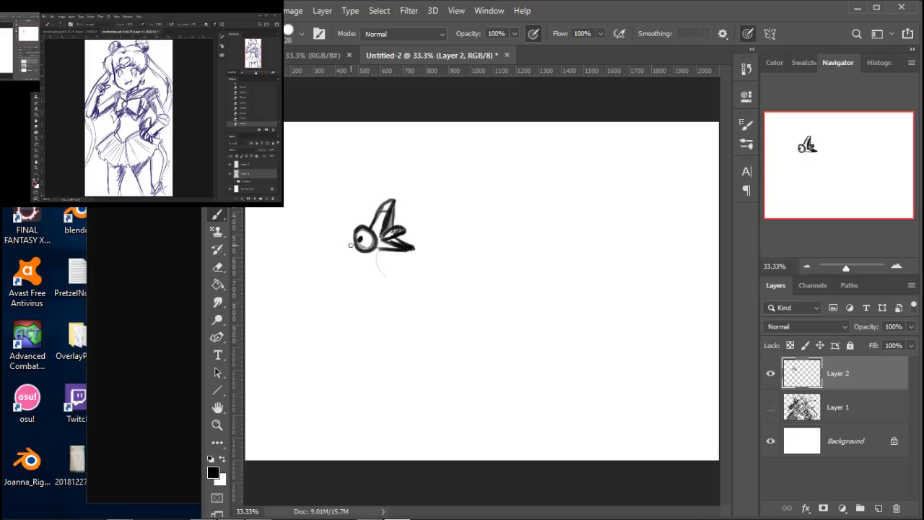
Draw the seagull's spread wing with layered feathers reaching the canvas edge, plus the neck lines below its head.
{"action": "mouse_move", "coordinate": [351, 238]}
{"action": "left_mouse_down"}
{"action": "mouse_move", "coordinate": [343, 250]}
{"action": "mouse_move", "coordinate": [352, 266]}
{"action": "mouse_move", "coordinate": [397, 263]}
{"action": "mouse_move", "coordinate": [360, 271]}
{"action": "mouse_move", "coordinate": [312, 212]}
{"action": "mouse_move", "coordinate": [284, 195]}
{"action": "mouse_move", "coordinate": [282, 215]}
{"action": "mouse_move", "coordinate": [273, 211]}
{"action": "left_mouse_up"}
{"action": "mouse_move", "coordinate": [277, 210]}
{"action": "left_mouse_down"}
{"action": "mouse_move", "coordinate": [290, 245]}
{"action": "mouse_move", "coordinate": [326, 262]}
{"action": "left_mouse_up"}
{"action": "mouse_move", "coordinate": [254, 254]}
{"action": "left_mouse_down"}
{"action": "mouse_move", "coordinate": [285, 246]}
{"action": "mouse_move", "coordinate": [268, 275]}
{"action": "left_mouse_up"}
{"action": "mouse_move", "coordinate": [269, 275]}
{"action": "left_mouse_down"}
{"action": "mouse_move", "coordinate": [317, 267]}
{"action": "mouse_move", "coordinate": [333, 277]}
{"action": "left_mouse_up"}
{"action": "left_click_drag", "start_coordinate": [297, 289], "coordinate": [314, 287]}
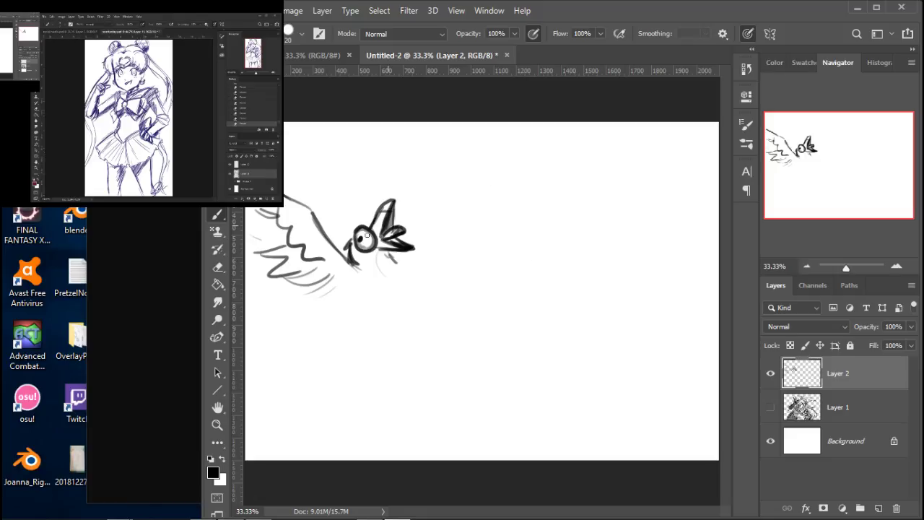
{"action": "left_click_drag", "start_coordinate": [246, 265], "coordinate": [295, 271]}
{"action": "mouse_move", "coordinate": [250, 273]}
{"action": "left_mouse_down"}
{"action": "mouse_move", "coordinate": [307, 273]}
{"action": "mouse_move", "coordinate": [282, 290]}
{"action": "mouse_move", "coordinate": [298, 298]}
{"action": "mouse_move", "coordinate": [297, 307]}
{"action": "mouse_move", "coordinate": [329, 271]}
{"action": "left_mouse_up"}
{"action": "mouse_move", "coordinate": [305, 303]}
{"action": "left_mouse_down"}
{"action": "mouse_move", "coordinate": [338, 269]}
{"action": "mouse_move", "coordinate": [331, 287]}
{"action": "mouse_move", "coordinate": [360, 272]}
{"action": "mouse_move", "coordinate": [373, 280]}
{"action": "mouse_move", "coordinate": [384, 267]}
{"action": "mouse_move", "coordinate": [397, 271]}
{"action": "left_mouse_up"}
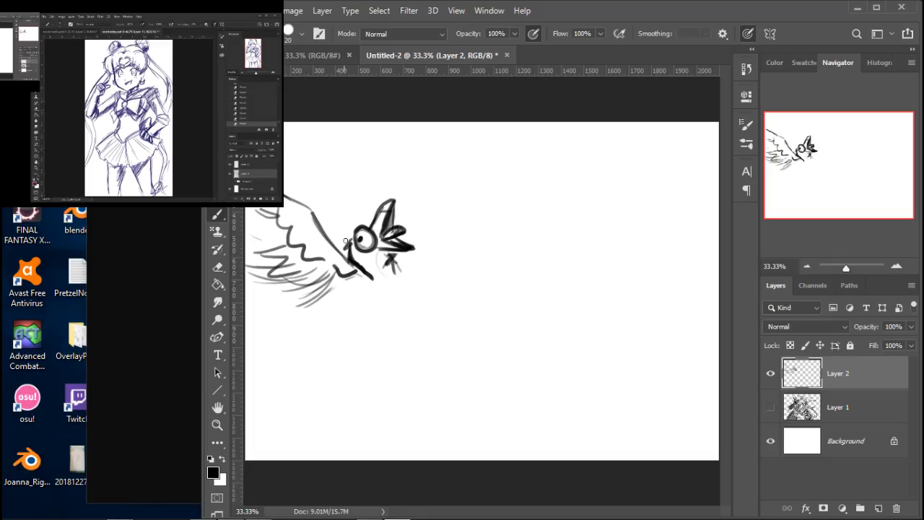
{"action": "mouse_move", "coordinate": [401, 286]}
{"action": "left_mouse_down"}
{"action": "mouse_move", "coordinate": [394, 273]}
{"action": "mouse_move", "coordinate": [390, 290]}
{"action": "mouse_move", "coordinate": [348, 301]}
{"action": "mouse_move", "coordinate": [373, 346]}
{"action": "left_mouse_up"}
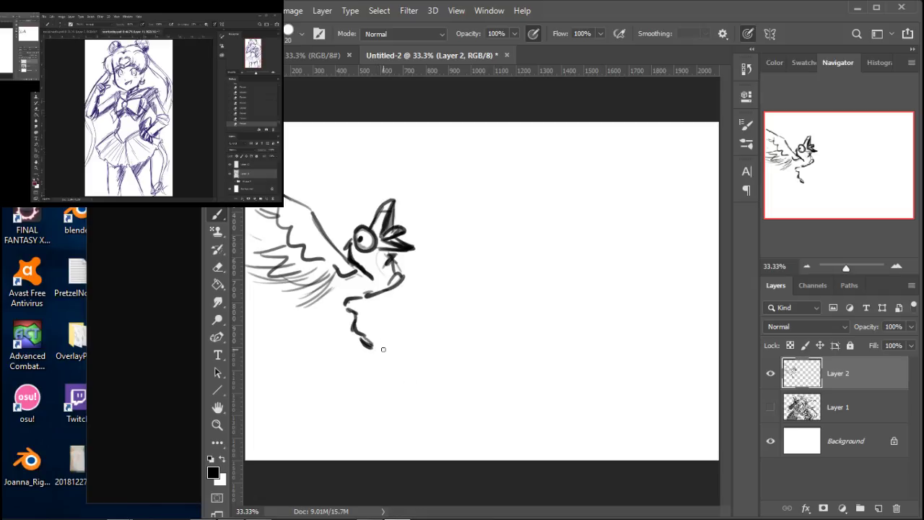
{"action": "mouse_move", "coordinate": [365, 342]}
{"action": "left_mouse_down"}
{"action": "mouse_move", "coordinate": [389, 345]}
{"action": "mouse_move", "coordinate": [417, 318]}
{"action": "left_mouse_up"}
{"action": "mouse_move", "coordinate": [368, 295]}
{"action": "left_mouse_down"}
{"action": "mouse_move", "coordinate": [402, 270]}
{"action": "mouse_move", "coordinate": [403, 287]}
{"action": "left_mouse_up"}
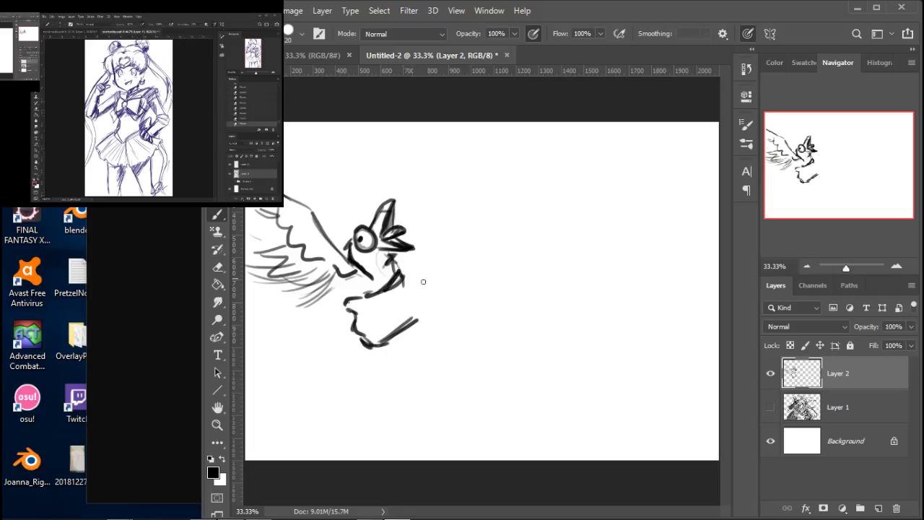
{"action": "key", "text": "ctrl+z"}
{"action": "key", "text": "ctrl+z"}
{"action": "mouse_move", "coordinate": [392, 288]}
{"action": "left_mouse_down"}
{"action": "mouse_move", "coordinate": [403, 273]}
{"action": "mouse_move", "coordinate": [408, 289]}
{"action": "left_mouse_up"}
{"action": "mouse_move", "coordinate": [398, 316]}
{"action": "left_mouse_down"}
{"action": "mouse_move", "coordinate": [402, 303]}
{"action": "mouse_move", "coordinate": [412, 318]}
{"action": "left_mouse_up"}
{"action": "left_click_drag", "start_coordinate": [402, 272], "coordinate": [397, 277]}
{"action": "left_click_drag", "start_coordinate": [402, 281], "coordinate": [491, 300]}
{"action": "key", "text": "ctrl+z"}
{"action": "key", "text": "ctrl+z"}
{"action": "key", "text": "ctrl+z"}
{"action": "key", "text": "ctrl+z"}
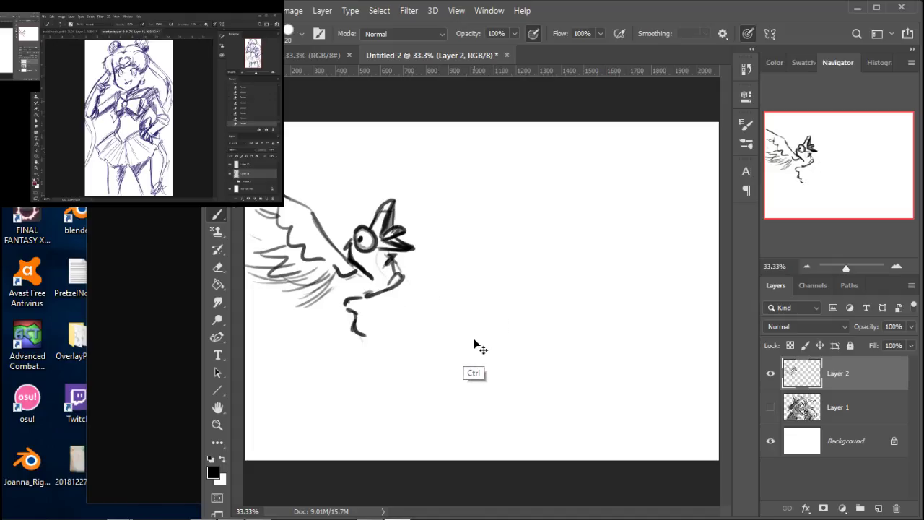
{"action": "key", "text": "ctrl+z"}
{"action": "key", "text": "ctrl+z"}
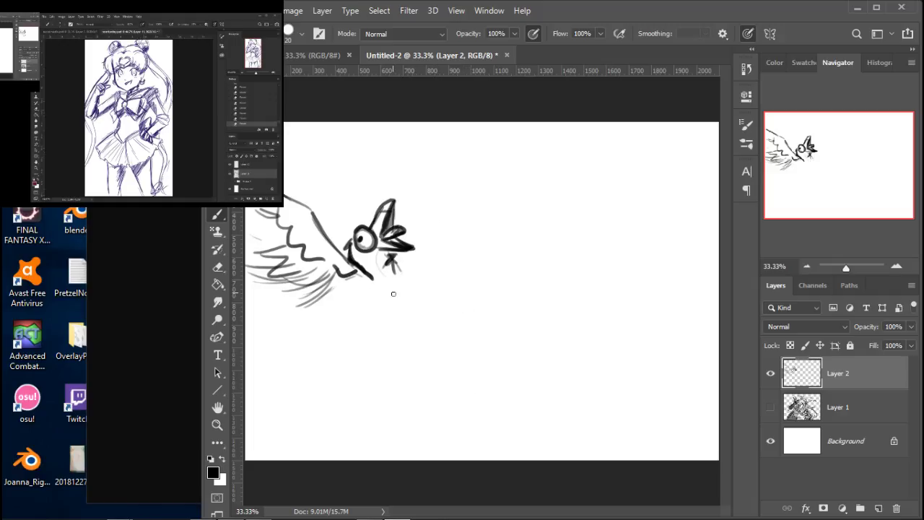
Draw the upper edge of an outstretched arm from below the seagull's neck to a short sleeve.
{"action": "mouse_move", "coordinate": [377, 297]}
{"action": "left_mouse_down"}
{"action": "mouse_move", "coordinate": [412, 289]}
{"action": "mouse_move", "coordinate": [520, 305]}
{"action": "mouse_move", "coordinate": [528, 349]}
{"action": "left_mouse_up"}
{"action": "mouse_move", "coordinate": [522, 304]}
{"action": "left_mouse_down"}
{"action": "mouse_move", "coordinate": [550, 310]}
{"action": "mouse_move", "coordinate": [556, 330]}
{"action": "mouse_move", "coordinate": [592, 309]}
{"action": "left_mouse_up"}
{"action": "mouse_move", "coordinate": [528, 349]}
{"action": "left_mouse_down"}
{"action": "mouse_move", "coordinate": [599, 327]}
{"action": "mouse_move", "coordinate": [593, 309]}
{"action": "left_mouse_up"}
Draw the man's head above the sleeve with spiky hair, ears and simple facial features, and connect it to the shoulder.
{"action": "mouse_move", "coordinate": [536, 244]}
{"action": "left_mouse_down"}
{"action": "mouse_move", "coordinate": [521, 250]}
{"action": "mouse_move", "coordinate": [538, 256]}
{"action": "mouse_move", "coordinate": [538, 290]}
{"action": "mouse_move", "coordinate": [553, 287]}
{"action": "mouse_move", "coordinate": [593, 245]}
{"action": "mouse_move", "coordinate": [582, 254]}
{"action": "mouse_move", "coordinate": [530, 247]}
{"action": "mouse_move", "coordinate": [519, 184]}
{"action": "left_mouse_up"}
{"action": "mouse_move", "coordinate": [518, 185]}
{"action": "left_mouse_down"}
{"action": "mouse_move", "coordinate": [541, 214]}
{"action": "mouse_move", "coordinate": [555, 213]}
{"action": "mouse_move", "coordinate": [546, 180]}
{"action": "mouse_move", "coordinate": [585, 215]}
{"action": "left_mouse_up"}
{"action": "mouse_move", "coordinate": [586, 216]}
{"action": "left_mouse_down"}
{"action": "mouse_move", "coordinate": [559, 218]}
{"action": "mouse_move", "coordinate": [575, 246]}
{"action": "mouse_move", "coordinate": [552, 264]}
{"action": "mouse_move", "coordinate": [533, 259]}
{"action": "mouse_move", "coordinate": [539, 291]}
{"action": "mouse_move", "coordinate": [579, 260]}
{"action": "left_mouse_up"}
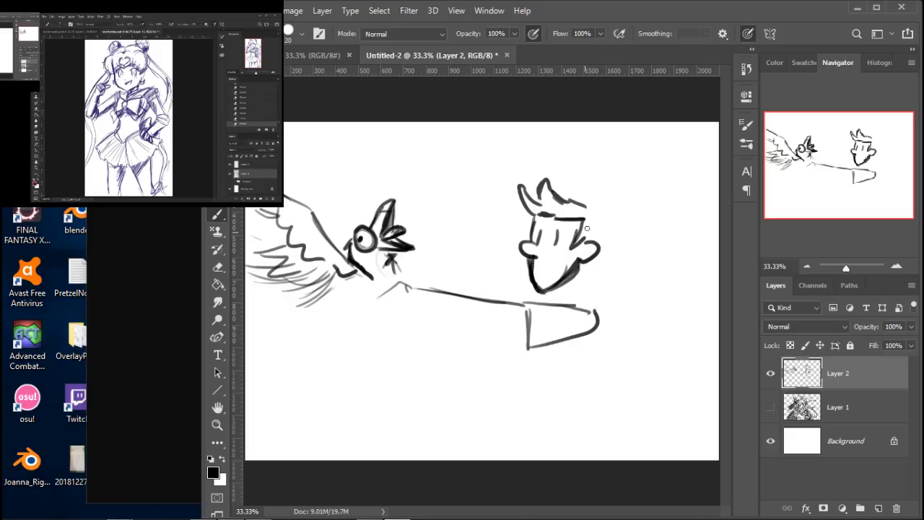
{"action": "mouse_move", "coordinate": [565, 196]}
{"action": "left_mouse_down"}
{"action": "mouse_move", "coordinate": [591, 205]}
{"action": "mouse_move", "coordinate": [599, 241]}
{"action": "mouse_move", "coordinate": [576, 292]}
{"action": "mouse_move", "coordinate": [597, 322]}
{"action": "left_mouse_up"}
Complete the man's two outstretched arms and the hand gripping the seagull, and strengthen the lines under its neck.
{"action": "mouse_move", "coordinate": [538, 271]}
{"action": "left_mouse_down"}
{"action": "mouse_move", "coordinate": [546, 273]}
{"action": "mouse_move", "coordinate": [492, 281]}
{"action": "left_mouse_up"}
{"action": "left_click_drag", "start_coordinate": [405, 314], "coordinate": [533, 328]}
{"action": "left_click_drag", "start_coordinate": [488, 309], "coordinate": [491, 320]}
{"action": "mouse_move", "coordinate": [497, 281]}
{"action": "left_mouse_down"}
{"action": "mouse_move", "coordinate": [382, 273]}
{"action": "mouse_move", "coordinate": [373, 282]}
{"action": "mouse_move", "coordinate": [392, 286]}
{"action": "mouse_move", "coordinate": [341, 307]}
{"action": "left_mouse_up"}
{"action": "left_click_drag", "start_coordinate": [406, 317], "coordinate": [375, 327]}
{"action": "mouse_move", "coordinate": [373, 293]}
{"action": "left_mouse_down"}
{"action": "mouse_move", "coordinate": [392, 281]}
{"action": "mouse_move", "coordinate": [351, 293]}
{"action": "mouse_move", "coordinate": [386, 328]}
{"action": "left_mouse_up"}
{"action": "mouse_move", "coordinate": [385, 267]}
{"action": "left_mouse_down"}
{"action": "mouse_move", "coordinate": [413, 291]}
{"action": "mouse_move", "coordinate": [433, 294]}
{"action": "left_mouse_up"}
{"action": "mouse_move", "coordinate": [394, 278]}
{"action": "left_mouse_down"}
{"action": "mouse_move", "coordinate": [402, 290]}
{"action": "mouse_move", "coordinate": [479, 294]}
{"action": "left_mouse_up"}
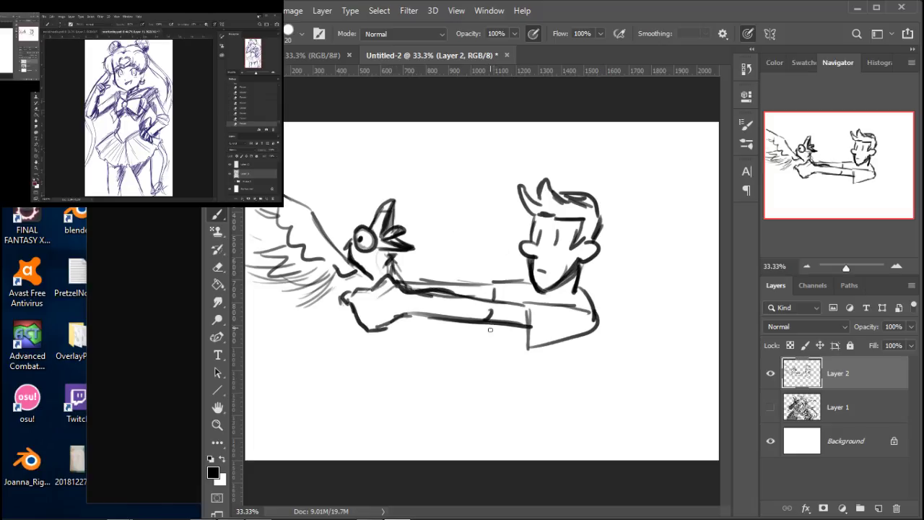
Darken the far sleeve's cuff, add the collar line and fill the man's hair with dark shading.
{"action": "left_click_drag", "start_coordinate": [500, 281], "coordinate": [501, 299]}
{"action": "left_click_drag", "start_coordinate": [504, 280], "coordinate": [532, 279]}
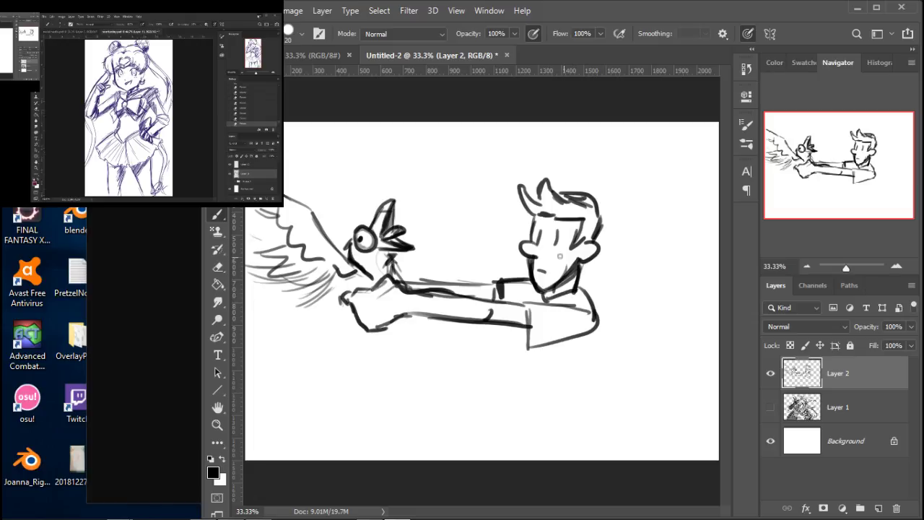
{"action": "mouse_move", "coordinate": [529, 201]}
{"action": "left_mouse_down"}
{"action": "mouse_move", "coordinate": [548, 196]}
{"action": "mouse_move", "coordinate": [585, 209]}
{"action": "mouse_move", "coordinate": [588, 234]}
{"action": "mouse_move", "coordinate": [594, 217]}
{"action": "mouse_move", "coordinate": [582, 197]}
{"action": "left_mouse_up"}
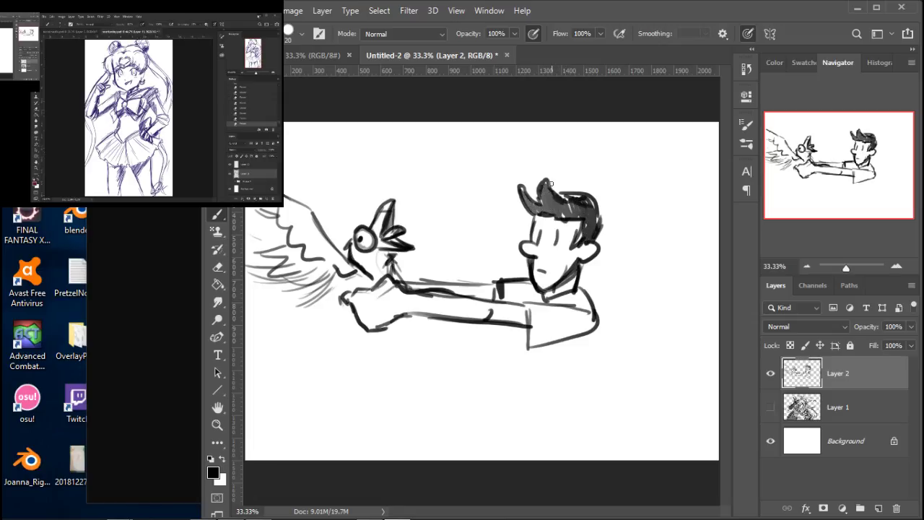
Draw the seagull's second wing with feathers rising between its beak and the man's head.
{"action": "mouse_move", "coordinate": [407, 264]}
{"action": "left_mouse_down"}
{"action": "mouse_move", "coordinate": [435, 221]}
{"action": "mouse_move", "coordinate": [425, 182]}
{"action": "left_mouse_up"}
{"action": "left_click_drag", "start_coordinate": [414, 213], "coordinate": [460, 184]}
{"action": "mouse_move", "coordinate": [453, 180]}
{"action": "left_mouse_down"}
{"action": "mouse_move", "coordinate": [476, 179]}
{"action": "mouse_move", "coordinate": [419, 266]}
{"action": "mouse_move", "coordinate": [404, 240]}
{"action": "mouse_move", "coordinate": [417, 201]}
{"action": "left_mouse_up"}
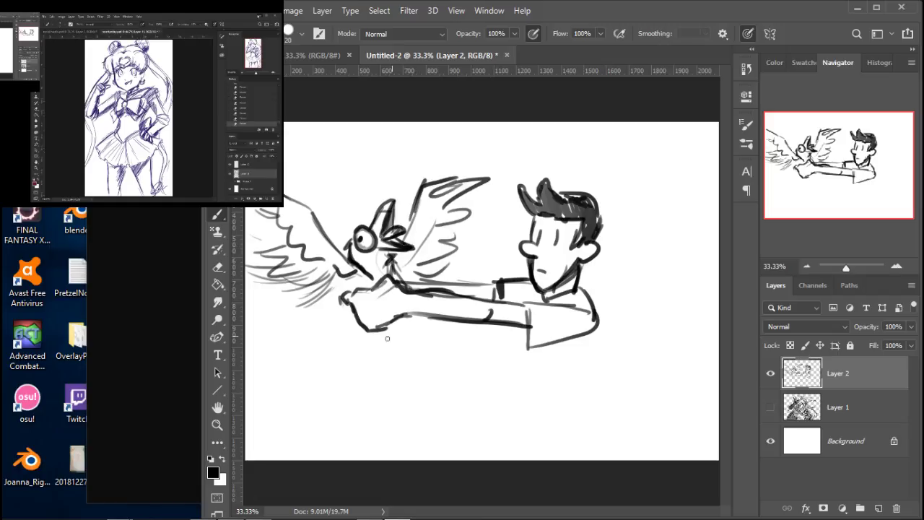
Draw the seagull's belly and two dangling webbed feet below the man's arm.
{"action": "mouse_move", "coordinate": [367, 308]}
{"action": "left_mouse_down"}
{"action": "mouse_move", "coordinate": [421, 348]}
{"action": "mouse_move", "coordinate": [433, 340]}
{"action": "mouse_move", "coordinate": [380, 365]}
{"action": "mouse_move", "coordinate": [413, 349]}
{"action": "mouse_move", "coordinate": [401, 380]}
{"action": "mouse_move", "coordinate": [408, 357]}
{"action": "left_mouse_up"}
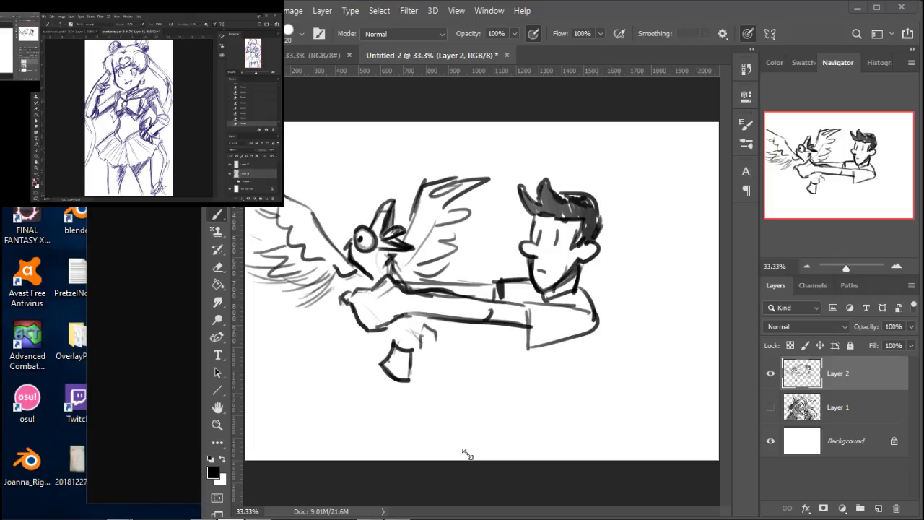
{"action": "left_click_drag", "start_coordinate": [389, 356], "coordinate": [402, 376]}
{"action": "left_click_drag", "start_coordinate": [436, 325], "coordinate": [442, 364]}
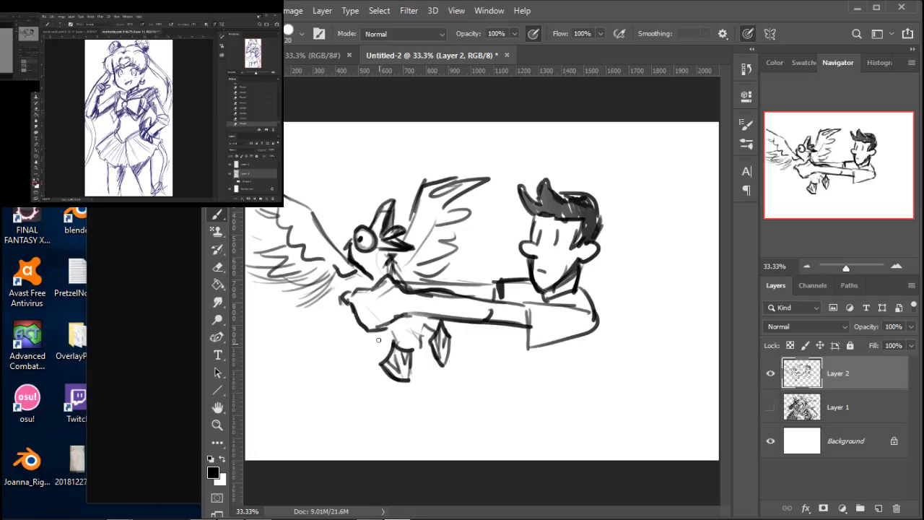
Draw and shade the seagull's fanned tail behind its feet, and add lower feathers to the wing at the canvas edge.
{"action": "left_click_drag", "start_coordinate": [365, 357], "coordinate": [381, 374]}
{"action": "mouse_move", "coordinate": [341, 302]}
{"action": "left_mouse_down"}
{"action": "mouse_move", "coordinate": [359, 355]}
{"action": "mouse_move", "coordinate": [379, 361]}
{"action": "mouse_move", "coordinate": [312, 390]}
{"action": "mouse_move", "coordinate": [311, 403]}
{"action": "left_mouse_up"}
{"action": "mouse_move", "coordinate": [325, 408]}
{"action": "left_mouse_down"}
{"action": "mouse_move", "coordinate": [366, 385]}
{"action": "mouse_move", "coordinate": [383, 361]}
{"action": "left_mouse_up"}
{"action": "left_click_drag", "start_coordinate": [339, 386], "coordinate": [367, 352]}
{"action": "mouse_move", "coordinate": [339, 405]}
{"action": "left_mouse_down"}
{"action": "mouse_move", "coordinate": [370, 358]}
{"action": "mouse_move", "coordinate": [383, 362]}
{"action": "mouse_move", "coordinate": [360, 326]}
{"action": "mouse_move", "coordinate": [352, 337]}
{"action": "left_mouse_up"}
{"action": "mouse_move", "coordinate": [351, 301]}
{"action": "left_mouse_down"}
{"action": "mouse_move", "coordinate": [303, 334]}
{"action": "mouse_move", "coordinate": [280, 330]}
{"action": "left_mouse_up"}
{"action": "left_click_drag", "start_coordinate": [309, 295], "coordinate": [272, 302]}
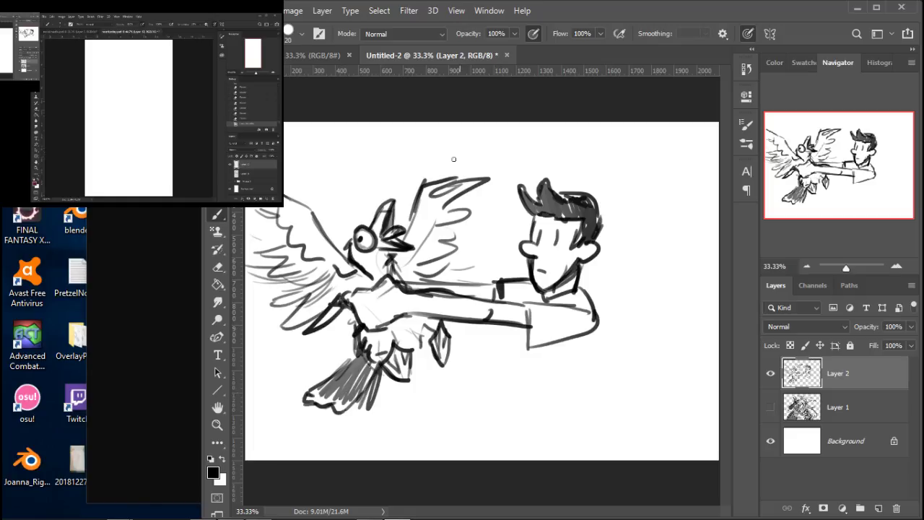
Add two small loose marks above the seagull and draw the man's torso down from his outstretched arm.
{"action": "left_click_drag", "start_coordinate": [409, 147], "coordinate": [333, 173]}
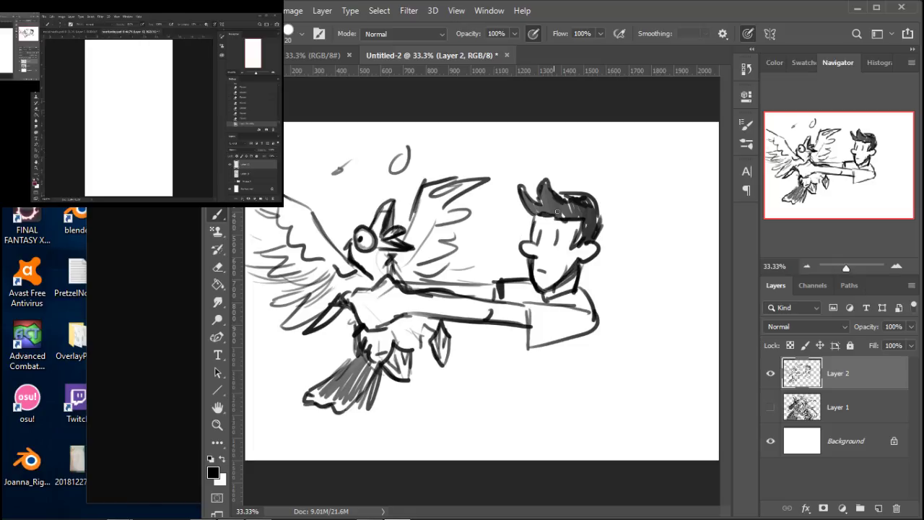
{"action": "left_click_drag", "start_coordinate": [517, 345], "coordinate": [532, 375]}
{"action": "mouse_move", "coordinate": [561, 342]}
{"action": "left_mouse_down"}
{"action": "mouse_move", "coordinate": [543, 357]}
{"action": "mouse_move", "coordinate": [550, 361]}
{"action": "left_mouse_up"}
{"action": "left_click_drag", "start_coordinate": [592, 322], "coordinate": [582, 406]}
{"action": "left_click_drag", "start_coordinate": [589, 342], "coordinate": [575, 417]}
{"action": "mouse_move", "coordinate": [521, 356]}
{"action": "left_mouse_down"}
{"action": "mouse_move", "coordinate": [506, 422]}
{"action": "mouse_move", "coordinate": [516, 432]}
{"action": "mouse_move", "coordinate": [562, 433]}
{"action": "left_mouse_up"}
{"action": "left_click_drag", "start_coordinate": [580, 414], "coordinate": [566, 429]}
{"action": "left_click_drag", "start_coordinate": [528, 344], "coordinate": [523, 382]}
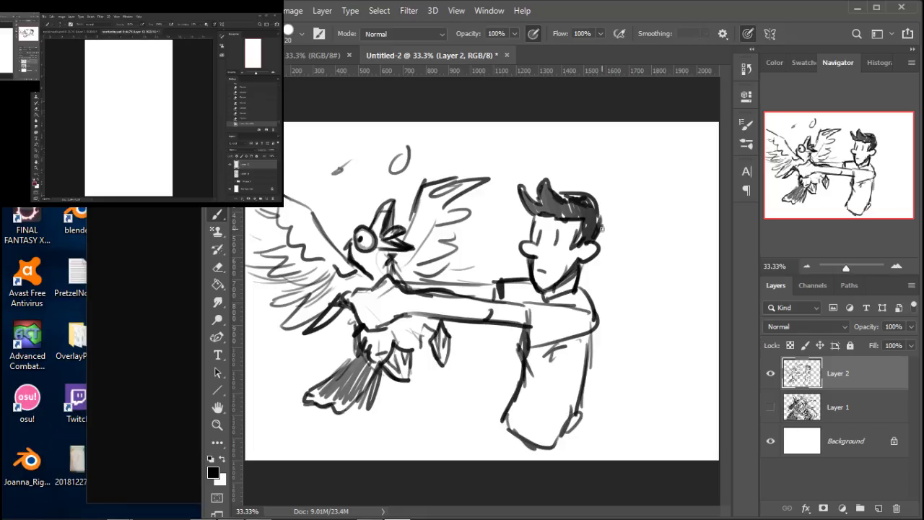
{"action": "left_click_drag", "start_coordinate": [402, 345], "coordinate": [424, 327]}
{"action": "left_click_drag", "start_coordinate": [568, 436], "coordinate": [575, 412]}
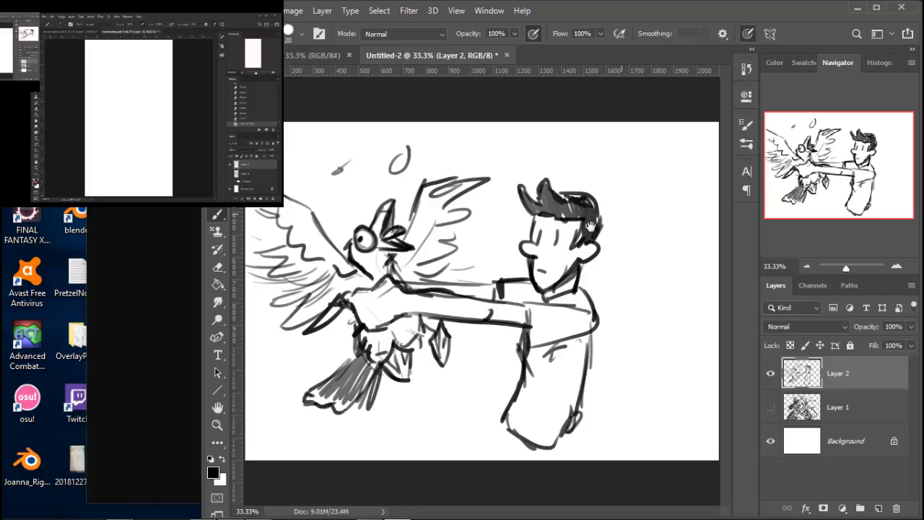
Handwrite "why am i doing this" beside the man's head, with a short speech dash pointing to him.
{"action": "mouse_move", "coordinate": [607, 195]}
{"action": "left_mouse_down"}
{"action": "mouse_move", "coordinate": [653, 171]}
{"action": "mouse_move", "coordinate": [663, 184]}
{"action": "mouse_move", "coordinate": [698, 178]}
{"action": "left_mouse_up"}
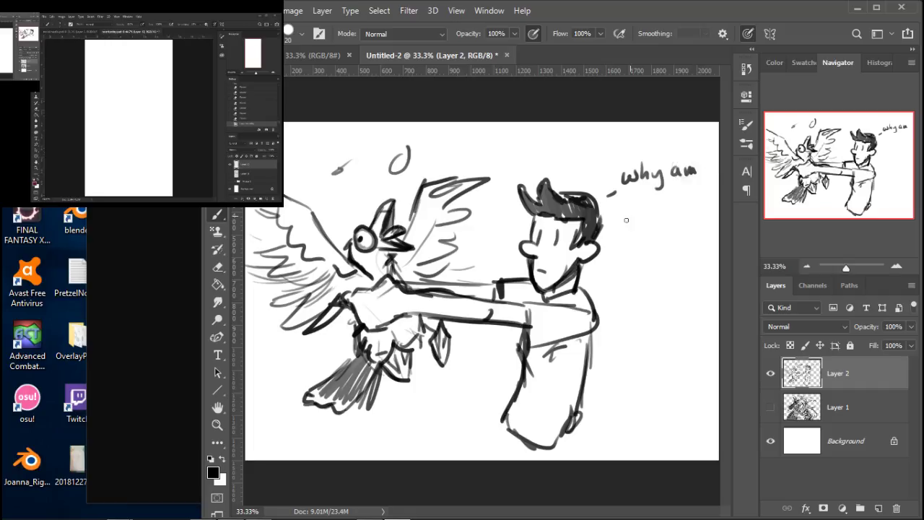
{"action": "mouse_move", "coordinate": [633, 205]}
{"action": "left_mouse_down"}
{"action": "mouse_move", "coordinate": [634, 221]}
{"action": "mouse_move", "coordinate": [657, 198]}
{"action": "mouse_move", "coordinate": [655, 215]}
{"action": "left_mouse_up"}
{"action": "mouse_move", "coordinate": [667, 202]}
{"action": "left_mouse_down"}
{"action": "mouse_move", "coordinate": [670, 211]}
{"action": "mouse_move", "coordinate": [653, 214]}
{"action": "mouse_move", "coordinate": [693, 205]}
{"action": "mouse_move", "coordinate": [699, 217]}
{"action": "left_mouse_up"}
{"action": "left_click", "coordinate": [673, 197]}
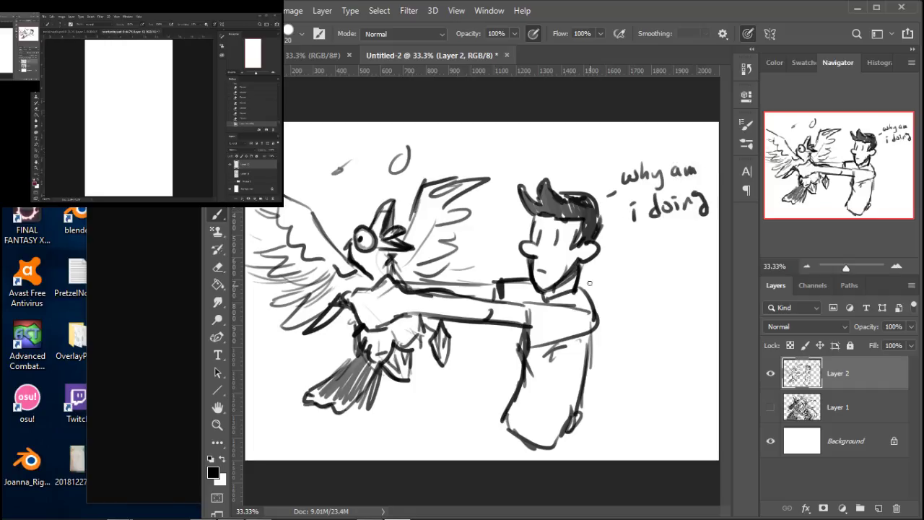
{"action": "left_click_drag", "start_coordinate": [634, 241], "coordinate": [636, 259]}
{"action": "left_click_drag", "start_coordinate": [625, 248], "coordinate": [643, 246]}
{"action": "mouse_move", "coordinate": [644, 240]}
{"action": "left_mouse_down"}
{"action": "mouse_move", "coordinate": [652, 257]}
{"action": "mouse_move", "coordinate": [668, 254]}
{"action": "left_mouse_up"}
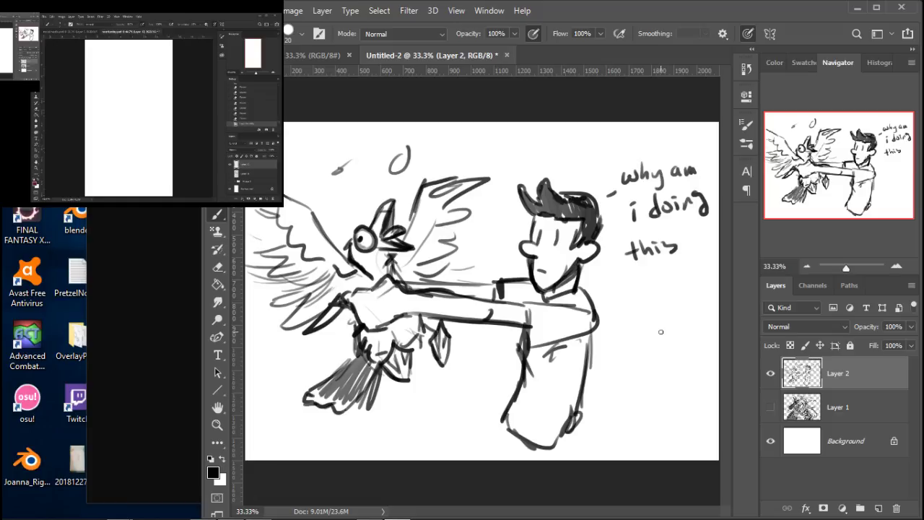
Darken the man's hair and fringe outline, and reduce the eraser size to 30.
{"action": "mouse_move", "coordinate": [658, 518]}
{"action": "mouse_move", "coordinate": [570, 197]}
{"action": "left_mouse_down"}
{"action": "mouse_move", "coordinate": [600, 218]}
{"action": "mouse_move", "coordinate": [590, 197]}
{"action": "mouse_move", "coordinate": [573, 191]}
{"action": "mouse_move", "coordinate": [583, 265]}
{"action": "mouse_move", "coordinate": [565, 294]}
{"action": "mouse_move", "coordinate": [583, 200]}
{"action": "left_mouse_up"}
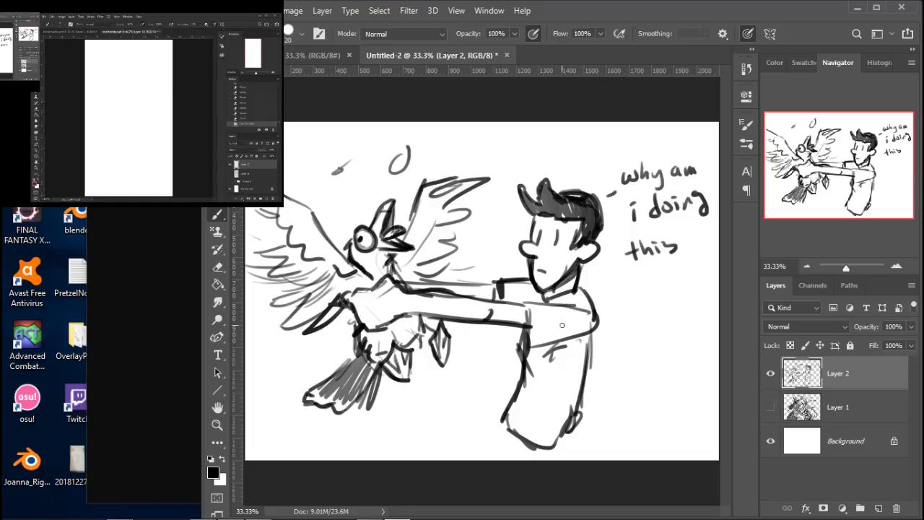
{"action": "mouse_move", "coordinate": [535, 202]}
{"action": "left_mouse_down"}
{"action": "mouse_move", "coordinate": [565, 215]}
{"action": "mouse_move", "coordinate": [533, 210]}
{"action": "mouse_move", "coordinate": [558, 217]}
{"action": "mouse_move", "coordinate": [539, 235]}
{"action": "left_mouse_up"}
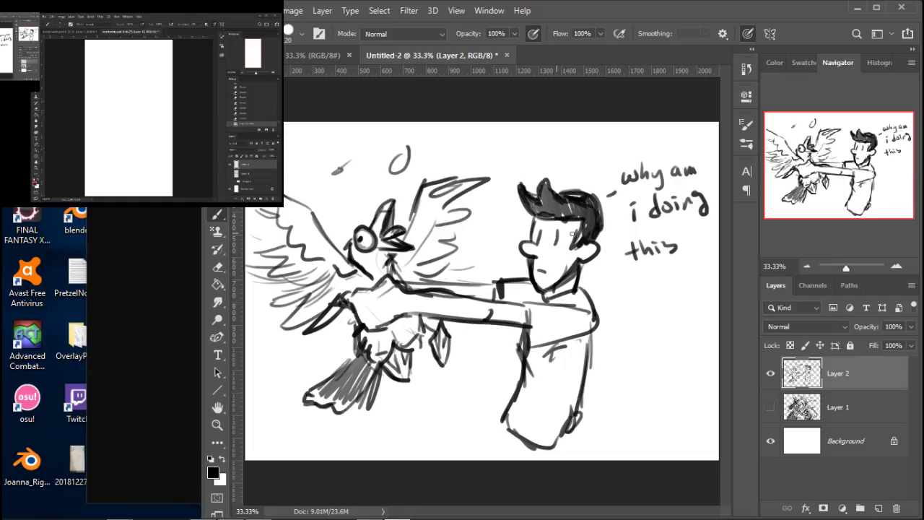
{"action": "key", "text": "e"}
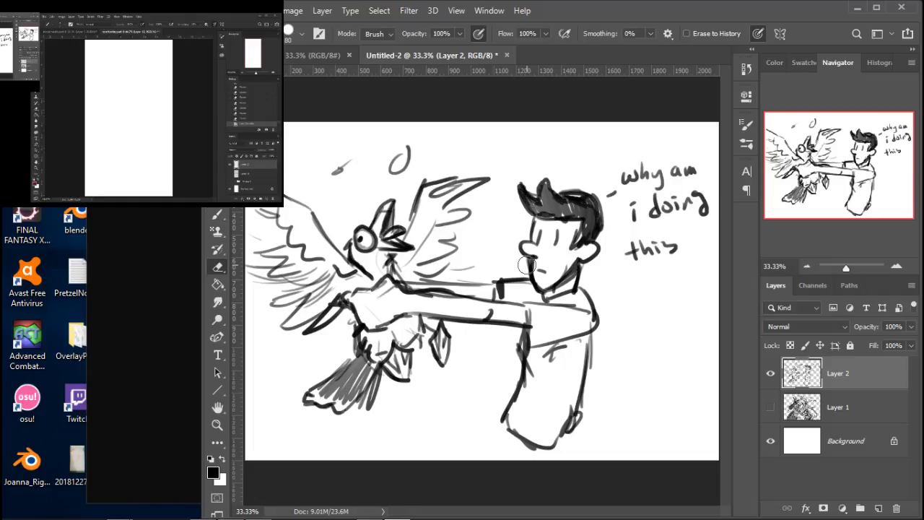
{"action": "key", "text": "bracketleft"}
{"action": "key", "text": "bracketleft"}
{"action": "key", "text": "bracketleft"}
{"action": "key", "text": "b"}
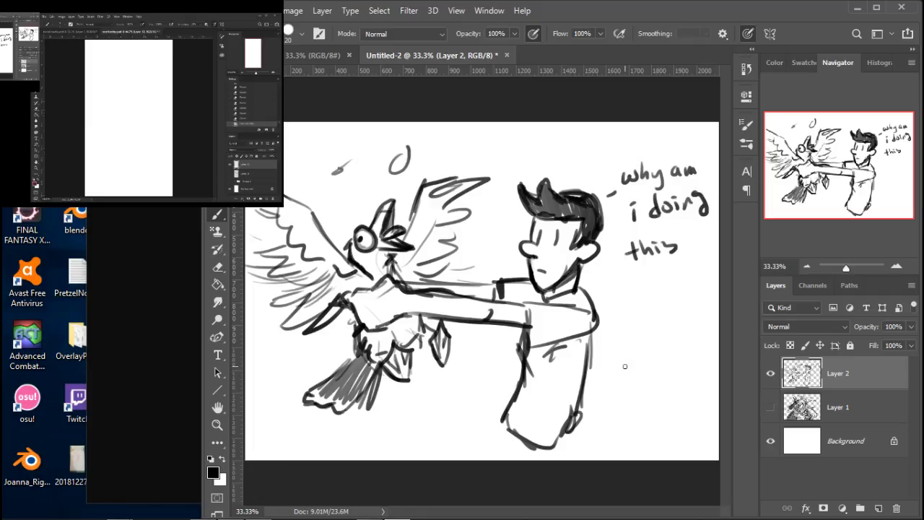
Thicken the outlines of the man's torso, back and near sleeve, erasing the stray cuff mark beneath his arm.
{"action": "mouse_move", "coordinate": [586, 329]}
{"action": "left_mouse_down"}
{"action": "mouse_move", "coordinate": [569, 357]}
{"action": "mouse_move", "coordinate": [582, 393]}
{"action": "mouse_move", "coordinate": [577, 430]}
{"action": "mouse_move", "coordinate": [543, 448]}
{"action": "mouse_move", "coordinate": [583, 419]}
{"action": "mouse_move", "coordinate": [531, 441]}
{"action": "mouse_move", "coordinate": [506, 419]}
{"action": "left_mouse_up"}
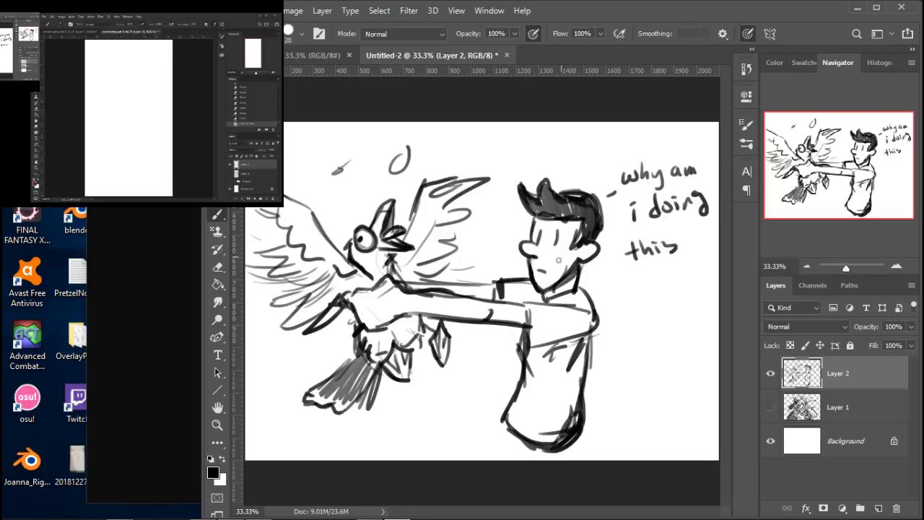
{"action": "mouse_move", "coordinate": [526, 309]}
{"action": "left_mouse_down"}
{"action": "mouse_move", "coordinate": [574, 299]}
{"action": "mouse_move", "coordinate": [590, 330]}
{"action": "mouse_move", "coordinate": [585, 339]}
{"action": "mouse_move", "coordinate": [531, 335]}
{"action": "left_mouse_up"}
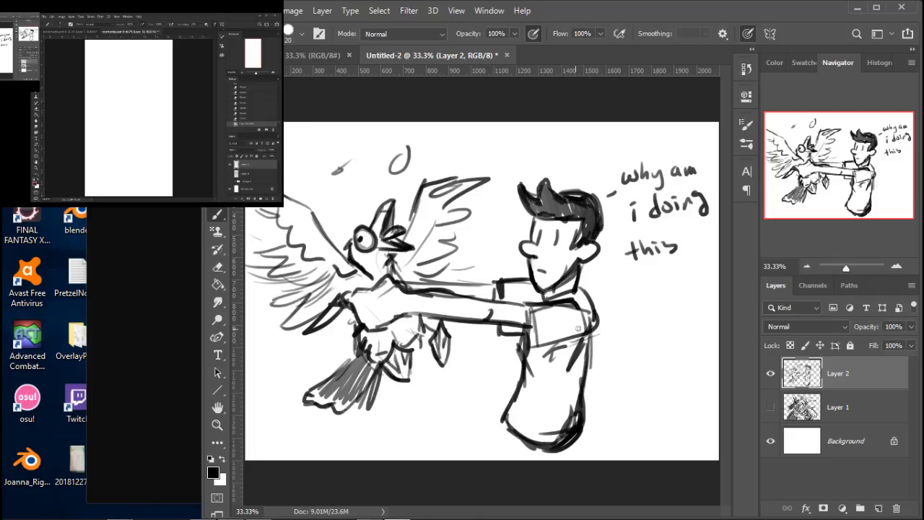
{"action": "mouse_move", "coordinate": [584, 295]}
{"action": "left_mouse_down"}
{"action": "mouse_move", "coordinate": [596, 341]}
{"action": "mouse_move", "coordinate": [573, 346]}
{"action": "mouse_move", "coordinate": [598, 327]}
{"action": "mouse_move", "coordinate": [555, 340]}
{"action": "mouse_move", "coordinate": [602, 334]}
{"action": "mouse_move", "coordinate": [602, 349]}
{"action": "mouse_move", "coordinate": [590, 346]}
{"action": "mouse_move", "coordinate": [581, 417]}
{"action": "left_mouse_up"}
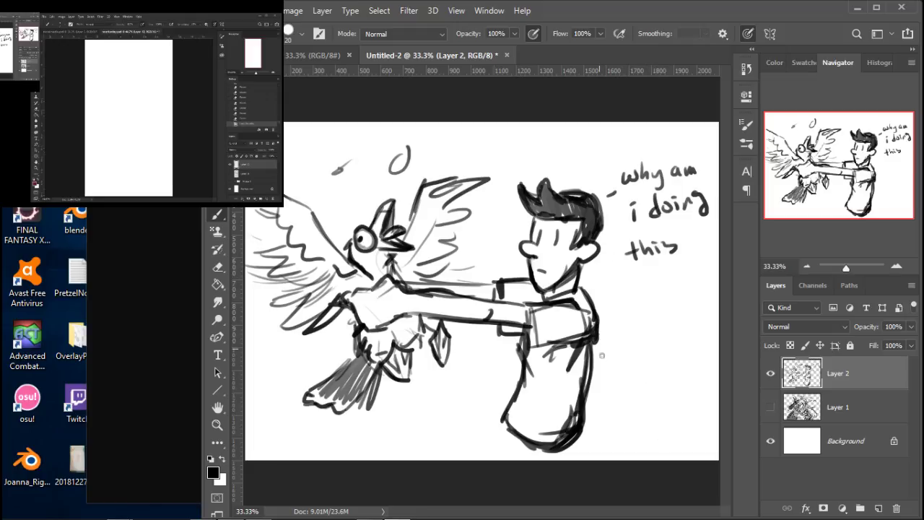
{"action": "key", "text": "e"}
{"action": "left_click_drag", "start_coordinate": [499, 338], "coordinate": [501, 328]}
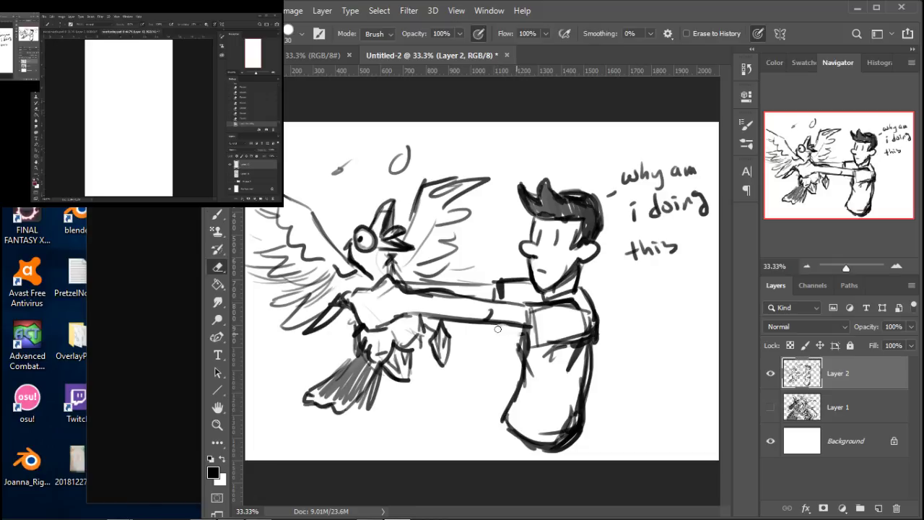
{"action": "key", "text": "b"}
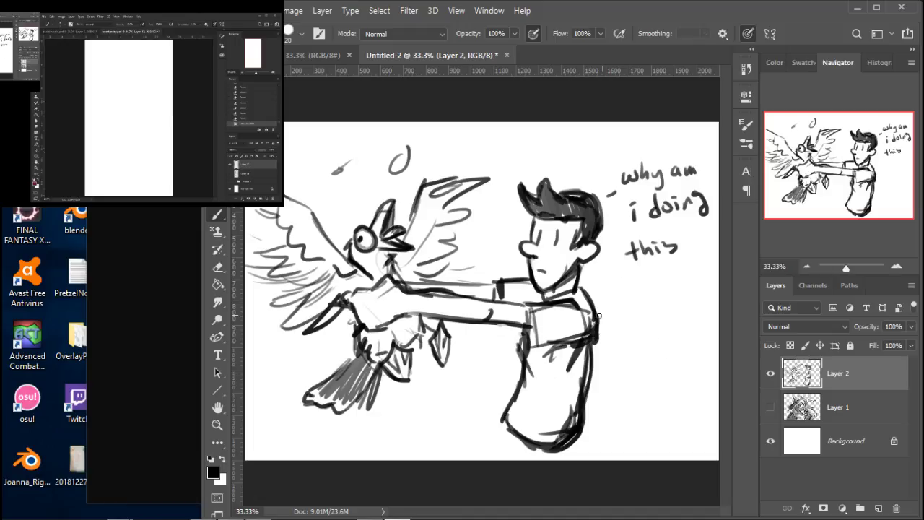
{"action": "mouse_move", "coordinate": [528, 307]}
{"action": "left_mouse_down"}
{"action": "mouse_move", "coordinate": [538, 348]}
{"action": "mouse_move", "coordinate": [582, 355]}
{"action": "left_mouse_up"}
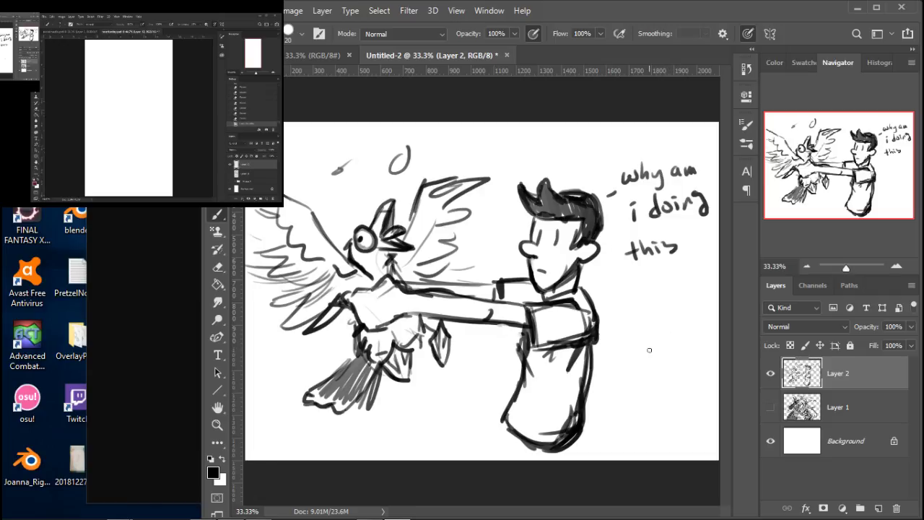
Hide the seagull sketch and, on a new layer, sketch a fox-like creature's round head, forehead tuft and first pointed ear.
{"action": "left_click", "coordinate": [770, 374]}
{"action": "left_click", "coordinate": [879, 509]}
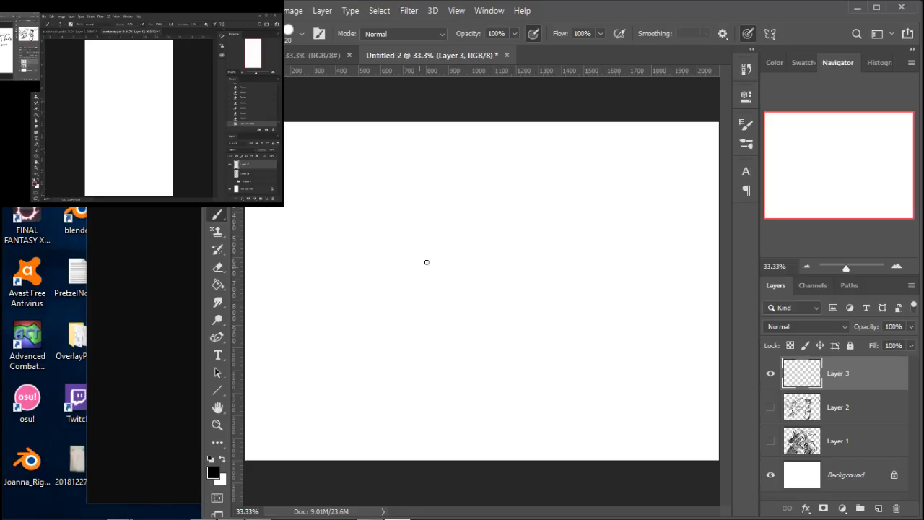
{"action": "mouse_move", "coordinate": [429, 235]}
{"action": "left_mouse_down"}
{"action": "mouse_move", "coordinate": [477, 212]}
{"action": "mouse_move", "coordinate": [494, 236]}
{"action": "mouse_move", "coordinate": [486, 275]}
{"action": "mouse_move", "coordinate": [449, 266]}
{"action": "mouse_move", "coordinate": [445, 223]}
{"action": "mouse_move", "coordinate": [464, 200]}
{"action": "mouse_move", "coordinate": [452, 194]}
{"action": "mouse_move", "coordinate": [456, 201]}
{"action": "mouse_move", "coordinate": [439, 207]}
{"action": "mouse_move", "coordinate": [451, 211]}
{"action": "mouse_move", "coordinate": [443, 222]}
{"action": "mouse_move", "coordinate": [508, 165]}
{"action": "left_mouse_up"}
{"action": "mouse_move", "coordinate": [481, 208]}
{"action": "left_mouse_down"}
{"action": "mouse_move", "coordinate": [523, 142]}
{"action": "mouse_move", "coordinate": [484, 206]}
{"action": "mouse_move", "coordinate": [525, 143]}
{"action": "mouse_move", "coordinate": [522, 209]}
{"action": "left_mouse_up"}
{"action": "left_click_drag", "start_coordinate": [527, 155], "coordinate": [498, 228]}
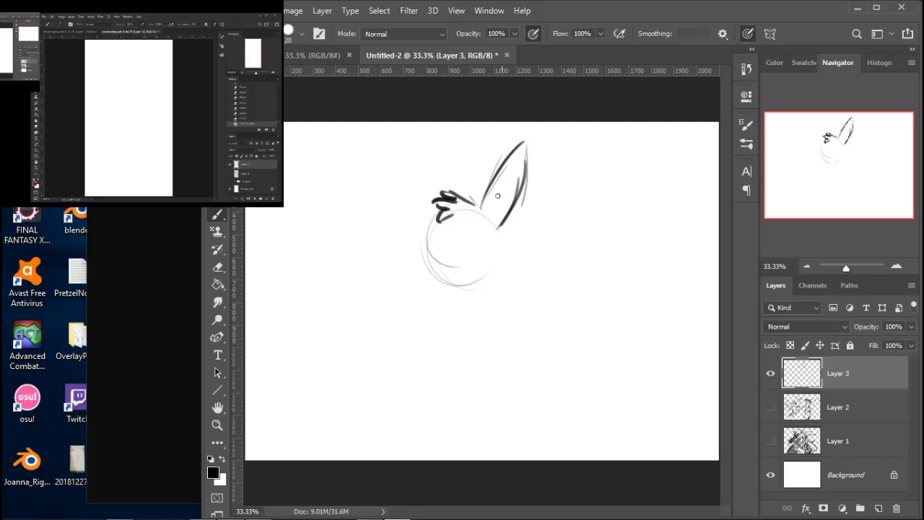
Draw the creature's second pointed ear and add zigzag fur markings near both ear tips.
{"action": "left_click_drag", "start_coordinate": [422, 160], "coordinate": [432, 182]}
{"action": "left_click_drag", "start_coordinate": [406, 143], "coordinate": [439, 194]}
{"action": "left_click_drag", "start_coordinate": [403, 166], "coordinate": [428, 225]}
{"action": "left_click_drag", "start_coordinate": [405, 143], "coordinate": [426, 221]}
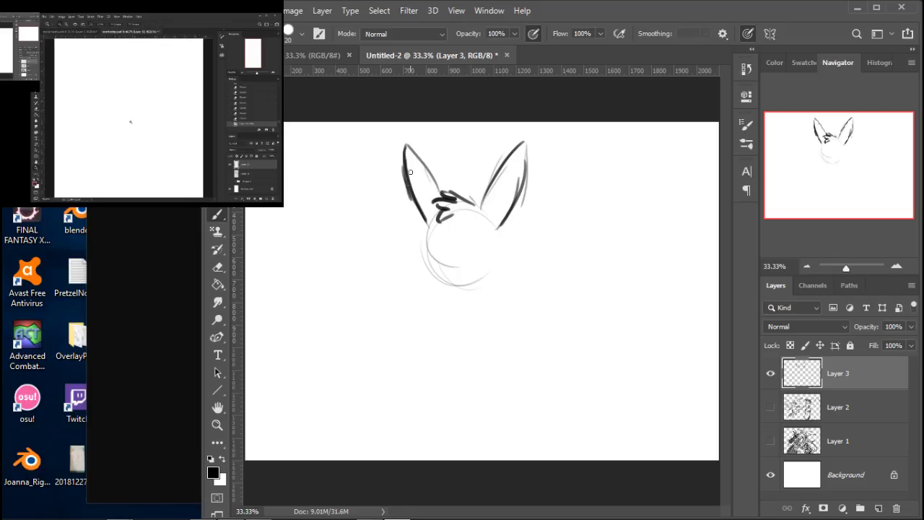
{"action": "left_click_drag", "start_coordinate": [408, 167], "coordinate": [424, 175]}
{"action": "left_click_drag", "start_coordinate": [503, 165], "coordinate": [527, 176]}
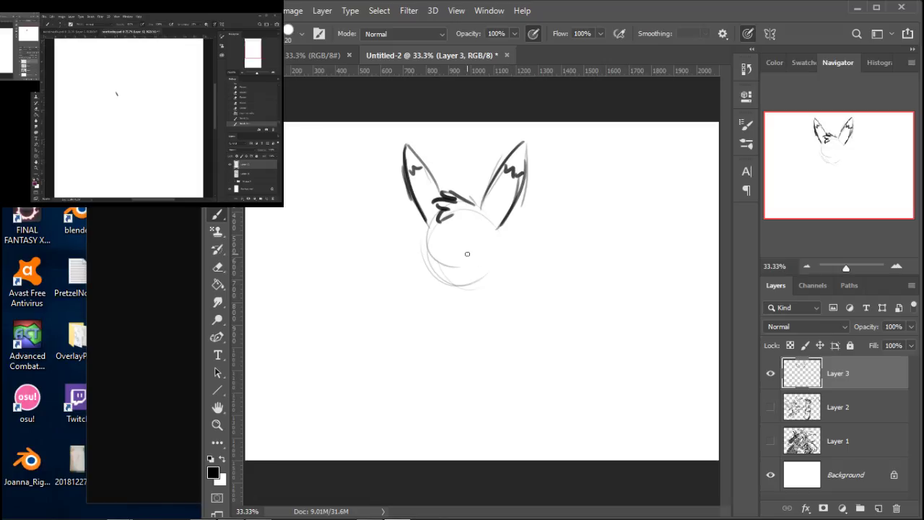
Draw the creature's dark oval eyes, small nose and mouth, and outline the face with fluffy cheeks.
{"action": "mouse_move", "coordinate": [465, 233]}
{"action": "left_mouse_down"}
{"action": "mouse_move", "coordinate": [473, 248]}
{"action": "mouse_move", "coordinate": [431, 250]}
{"action": "mouse_move", "coordinate": [441, 249]}
{"action": "mouse_move", "coordinate": [437, 237]}
{"action": "mouse_move", "coordinate": [437, 250]}
{"action": "mouse_move", "coordinate": [474, 250]}
{"action": "left_mouse_up"}
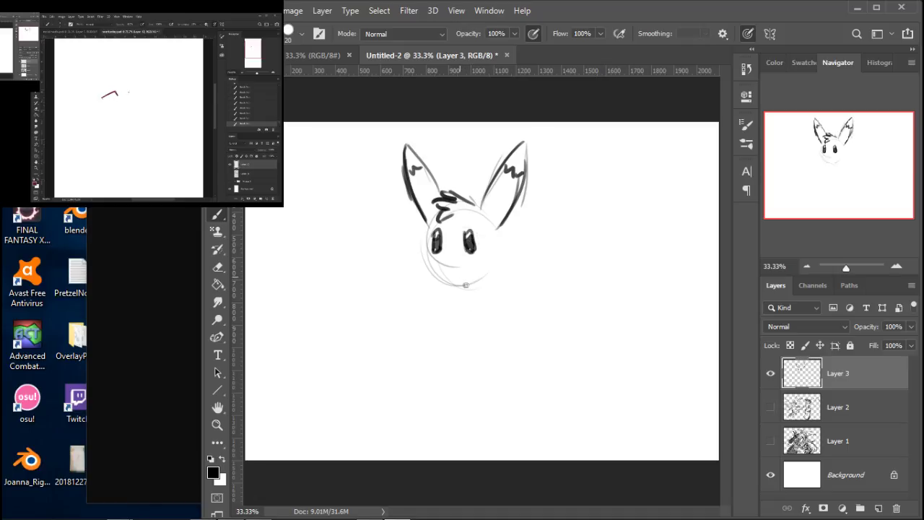
{"action": "left_click_drag", "start_coordinate": [442, 259], "coordinate": [448, 260]}
{"action": "mouse_move", "coordinate": [433, 215]}
{"action": "left_mouse_down"}
{"action": "mouse_move", "coordinate": [422, 264]}
{"action": "mouse_move", "coordinate": [448, 288]}
{"action": "left_mouse_up"}
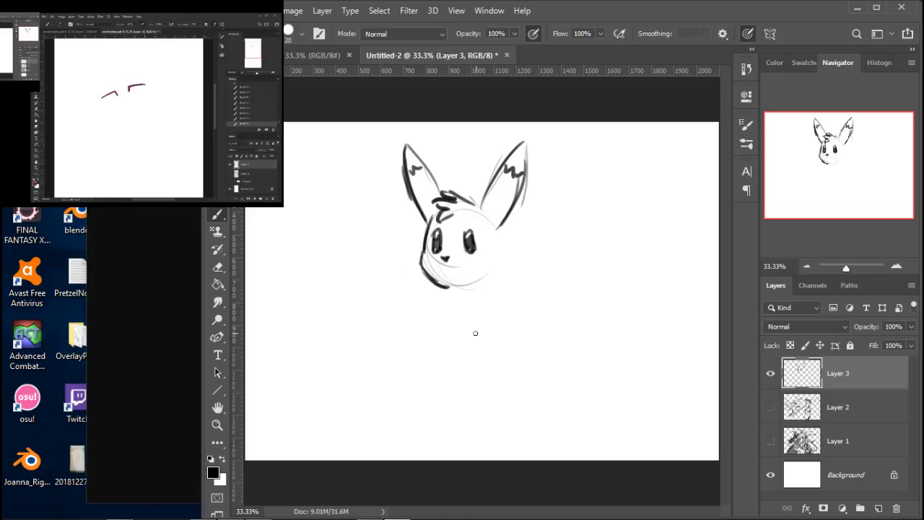
{"action": "mouse_move", "coordinate": [446, 286]}
{"action": "left_mouse_down"}
{"action": "mouse_move", "coordinate": [486, 278]}
{"action": "mouse_move", "coordinate": [505, 253]}
{"action": "mouse_move", "coordinate": [497, 274]}
{"action": "left_mouse_up"}
{"action": "left_click_drag", "start_coordinate": [419, 262], "coordinate": [426, 274]}
{"action": "left_click_drag", "start_coordinate": [503, 222], "coordinate": [497, 253]}
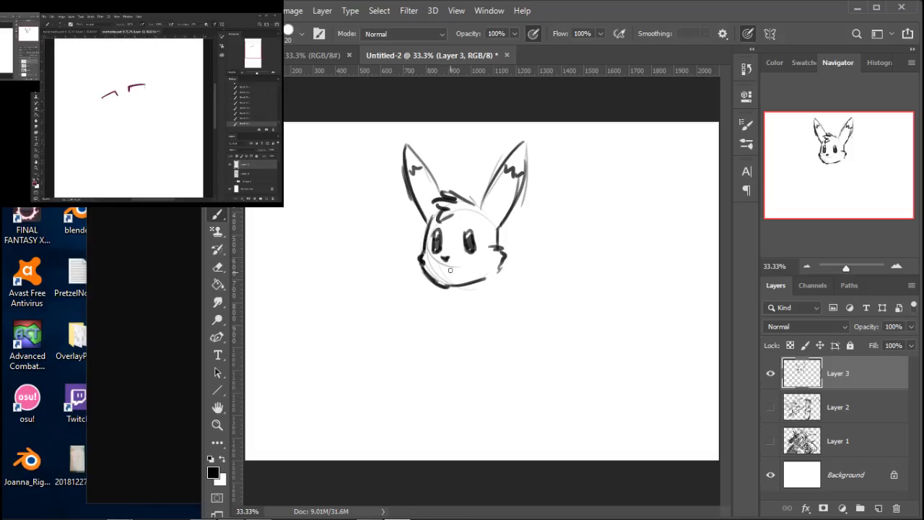
{"action": "left_click_drag", "start_coordinate": [442, 275], "coordinate": [454, 274]}
{"action": "left_click_drag", "start_coordinate": [508, 261], "coordinate": [516, 277]}
{"action": "mouse_move", "coordinate": [455, 323]}
{"action": "left_mouse_down"}
{"action": "mouse_move", "coordinate": [452, 297]}
{"action": "mouse_move", "coordinate": [473, 328]}
{"action": "mouse_move", "coordinate": [481, 312]}
{"action": "left_mouse_up"}
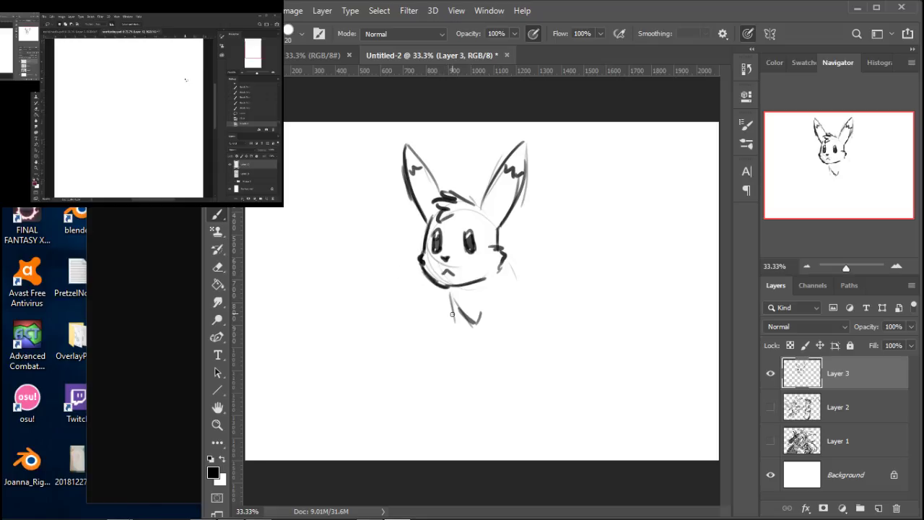
{"action": "left_click_drag", "start_coordinate": [447, 290], "coordinate": [460, 352]}
{"action": "left_click_drag", "start_coordinate": [451, 319], "coordinate": [460, 355]}
{"action": "key", "text": "ctrl+z"}
{"action": "key", "text": "ctrl+z"}
{"action": "key", "text": "ctrl+z"}
{"action": "key", "text": "ctrl+z"}
{"action": "mouse_move", "coordinate": [443, 302]}
{"action": "left_mouse_down"}
{"action": "mouse_move", "coordinate": [473, 332]}
{"action": "mouse_move", "coordinate": [488, 333]}
{"action": "left_mouse_up"}
{"action": "mouse_move", "coordinate": [464, 274]}
{"action": "left_mouse_down"}
{"action": "mouse_move", "coordinate": [516, 270]}
{"action": "mouse_move", "coordinate": [528, 300]}
{"action": "left_mouse_up"}
{"action": "left_click_drag", "start_coordinate": [504, 270], "coordinate": [539, 300]}
{"action": "left_click_drag", "start_coordinate": [511, 273], "coordinate": [568, 304]}
{"action": "mouse_move", "coordinate": [473, 331]}
{"action": "left_mouse_down"}
{"action": "mouse_move", "coordinate": [501, 336]}
{"action": "mouse_move", "coordinate": [561, 296]}
{"action": "mouse_move", "coordinate": [568, 337]}
{"action": "left_mouse_up"}
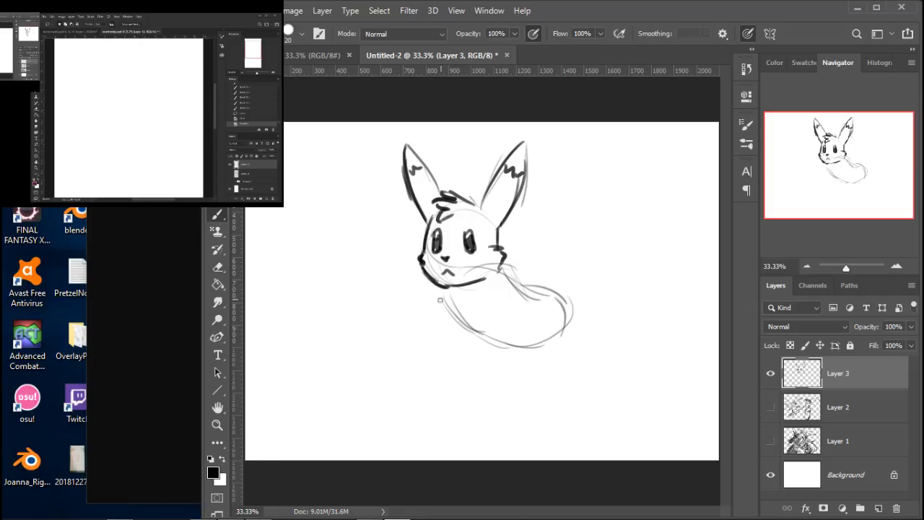
{"action": "mouse_move", "coordinate": [437, 294]}
{"action": "left_mouse_down"}
{"action": "mouse_move", "coordinate": [443, 325]}
{"action": "mouse_move", "coordinate": [441, 295]}
{"action": "mouse_move", "coordinate": [447, 353]}
{"action": "left_mouse_up"}
{"action": "key", "text": "ctrl+z"}
{"action": "key", "text": "ctrl+z"}
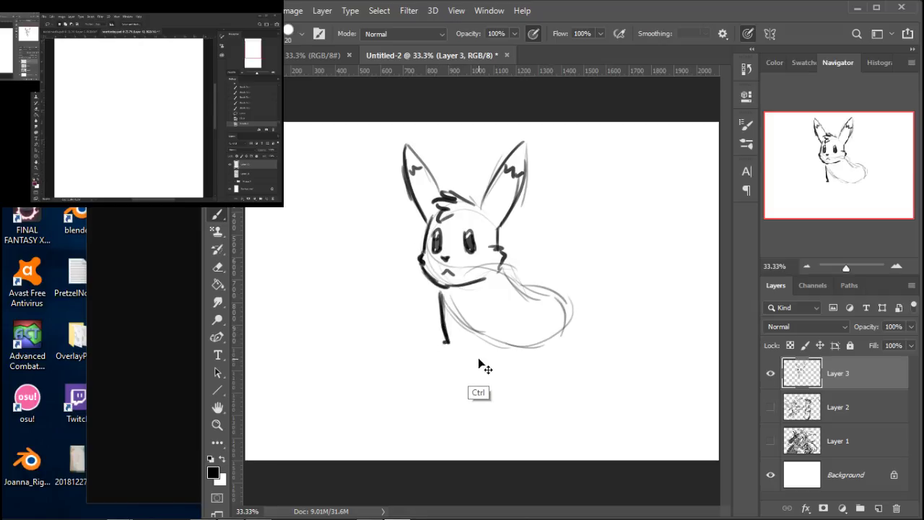
{"action": "key", "text": "ctrl+z"}
{"action": "key", "text": "ctrl+z"}
{"action": "key", "text": "ctrl+z"}
{"action": "key", "text": "ctrl+z"}
{"action": "key", "text": "ctrl+z"}
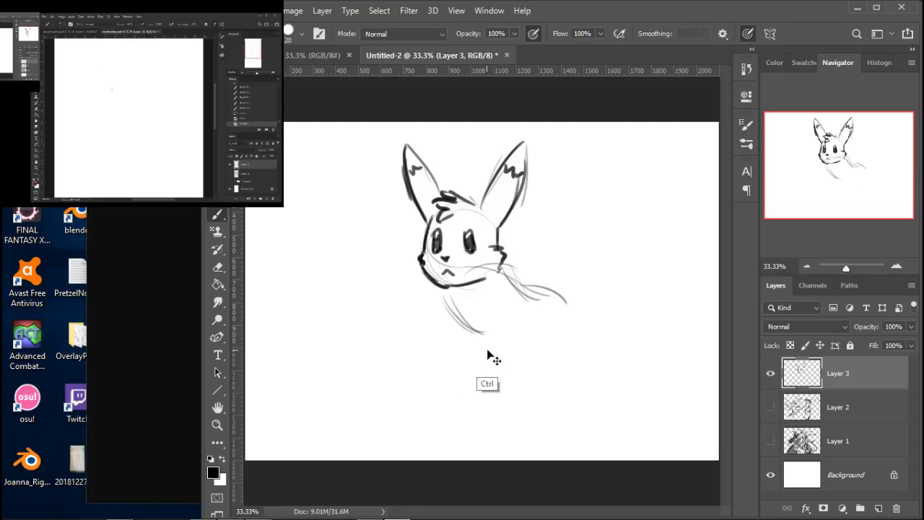
{"action": "key", "text": "ctrl+z"}
{"action": "key", "text": "ctrl+z"}
{"action": "key", "text": "ctrl+z"}
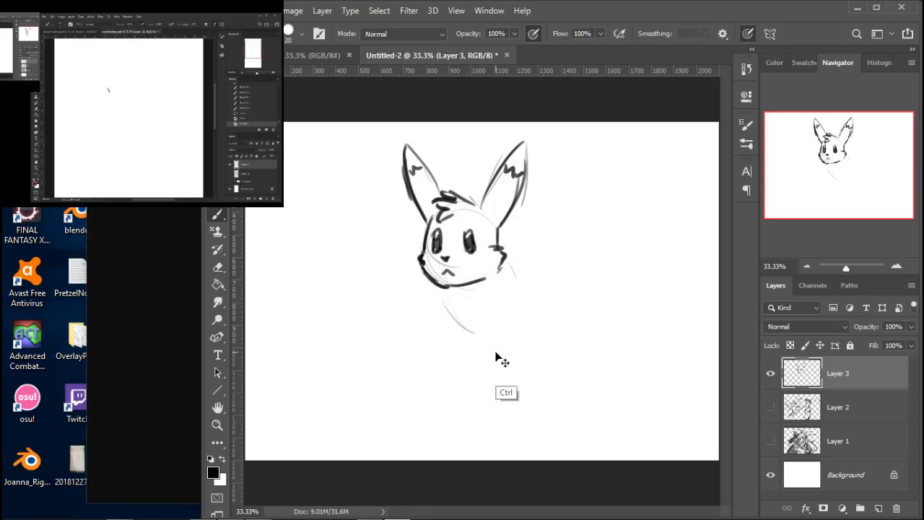
Close the creature's jaw line and darken the outlines of its chin, forehead and far ear.
{"action": "mouse_move", "coordinate": [472, 280]}
{"action": "left_mouse_down"}
{"action": "mouse_move", "coordinate": [496, 273]}
{"action": "mouse_move", "coordinate": [498, 260]}
{"action": "left_mouse_up"}
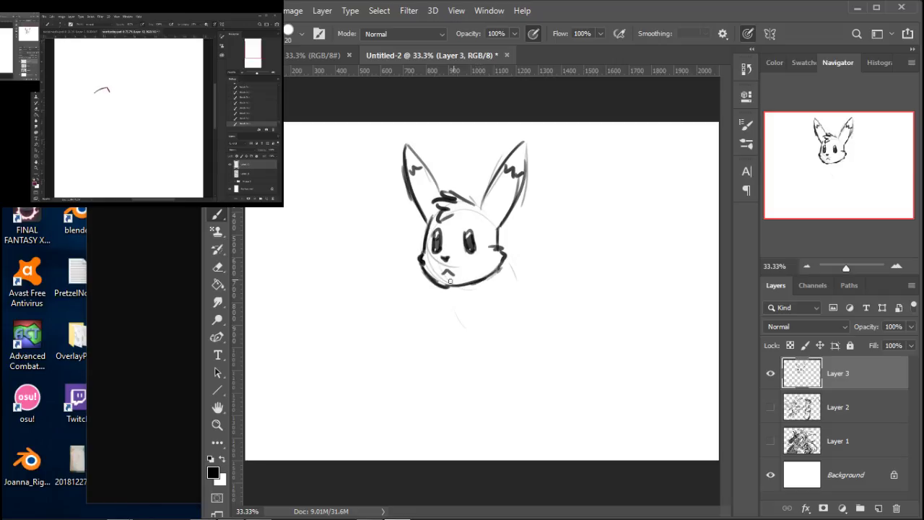
{"action": "left_click_drag", "start_coordinate": [455, 289], "coordinate": [434, 280]}
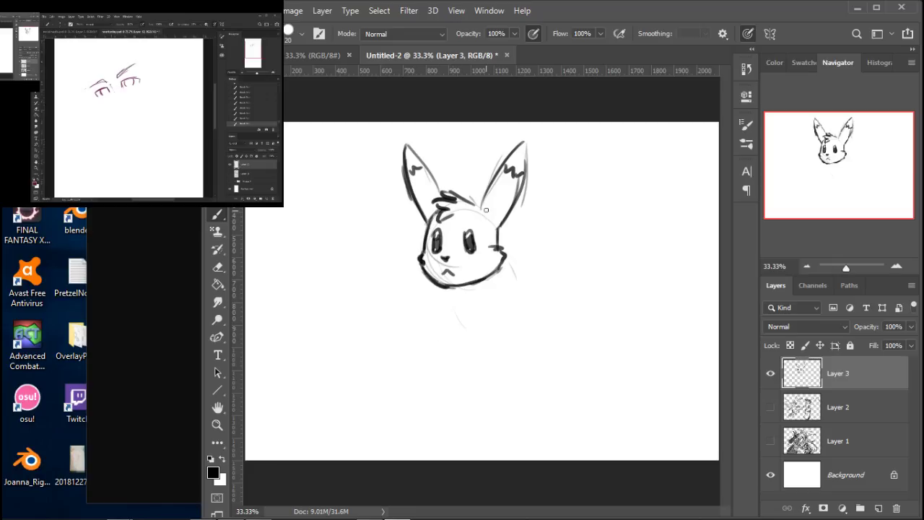
{"action": "left_click_drag", "start_coordinate": [461, 197], "coordinate": [482, 207]}
{"action": "mouse_move", "coordinate": [499, 228]}
{"action": "left_mouse_down"}
{"action": "mouse_move", "coordinate": [524, 160]}
{"action": "mouse_move", "coordinate": [525, 182]}
{"action": "left_mouse_up"}
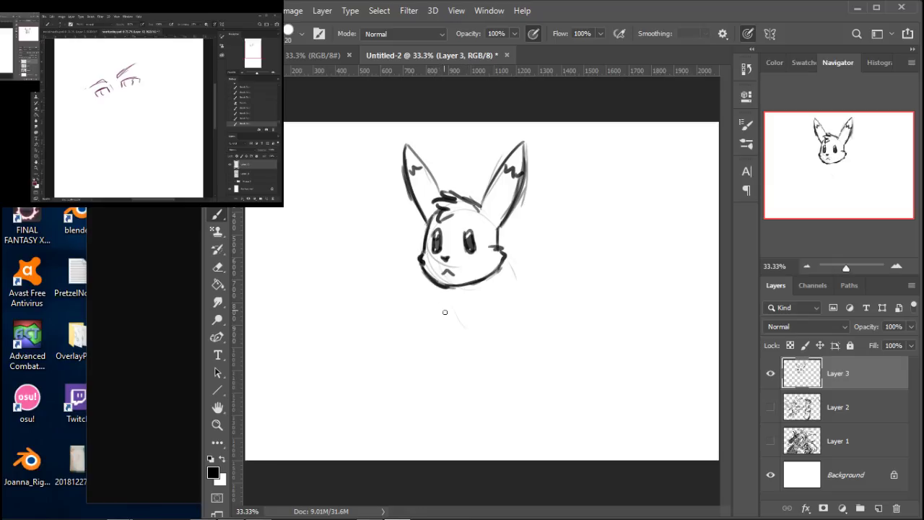
Sketch the creature's rounded chest and hindquarters below the head and darken its back line.
{"action": "mouse_move", "coordinate": [456, 285]}
{"action": "left_mouse_down"}
{"action": "mouse_move", "coordinate": [523, 284]}
{"action": "mouse_move", "coordinate": [531, 294]}
{"action": "left_mouse_up"}
{"action": "mouse_move", "coordinate": [450, 292]}
{"action": "left_mouse_down"}
{"action": "mouse_move", "coordinate": [480, 332]}
{"action": "mouse_move", "coordinate": [506, 334]}
{"action": "mouse_move", "coordinate": [516, 283]}
{"action": "mouse_move", "coordinate": [531, 289]}
{"action": "mouse_move", "coordinate": [531, 276]}
{"action": "mouse_move", "coordinate": [570, 289]}
{"action": "mouse_move", "coordinate": [574, 300]}
{"action": "mouse_move", "coordinate": [514, 329]}
{"action": "mouse_move", "coordinate": [570, 303]}
{"action": "left_mouse_up"}
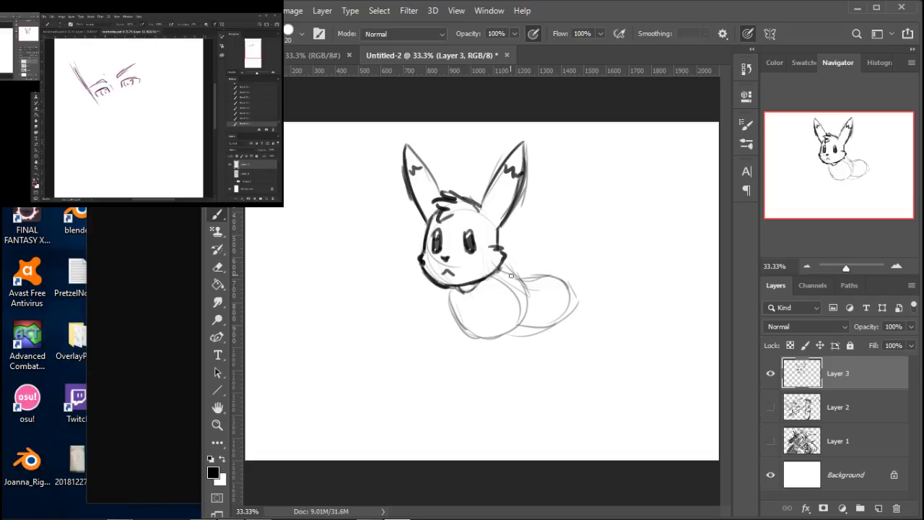
{"action": "left_click_drag", "start_coordinate": [502, 272], "coordinate": [559, 277]}
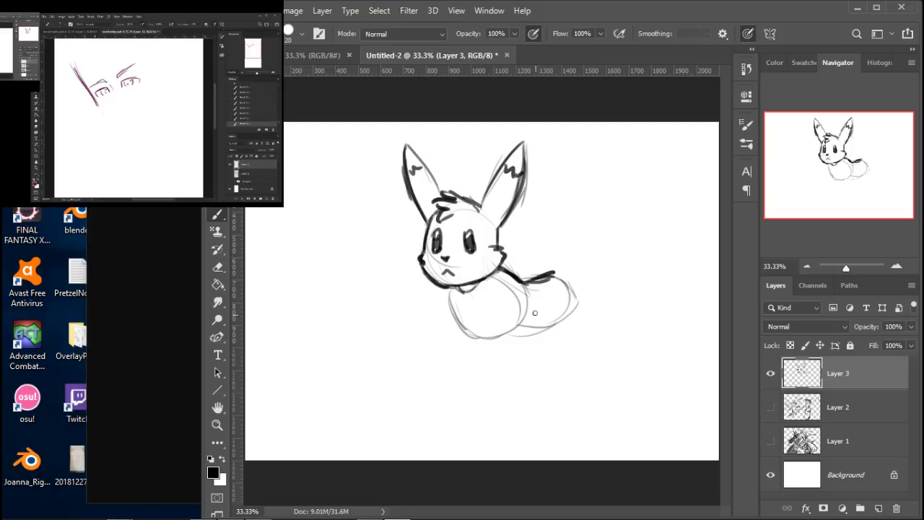
Draw the creature's four legs with toed paws, add the lower chest line and shade the far hind leg black.
{"action": "left_click_drag", "start_coordinate": [544, 304], "coordinate": [565, 344]}
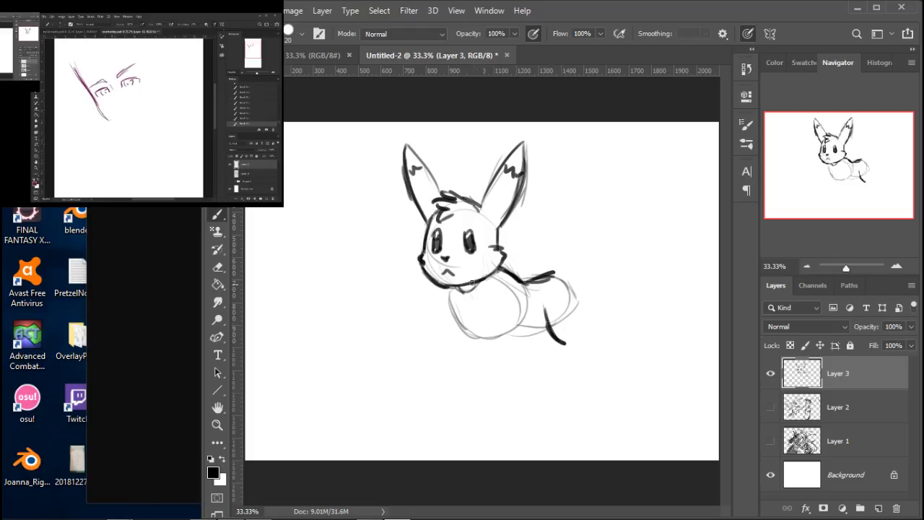
{"action": "mouse_move", "coordinate": [493, 324]}
{"action": "left_mouse_down"}
{"action": "mouse_move", "coordinate": [492, 358]}
{"action": "mouse_move", "coordinate": [495, 377]}
{"action": "mouse_move", "coordinate": [520, 371]}
{"action": "left_mouse_up"}
{"action": "left_click_drag", "start_coordinate": [512, 324], "coordinate": [517, 368]}
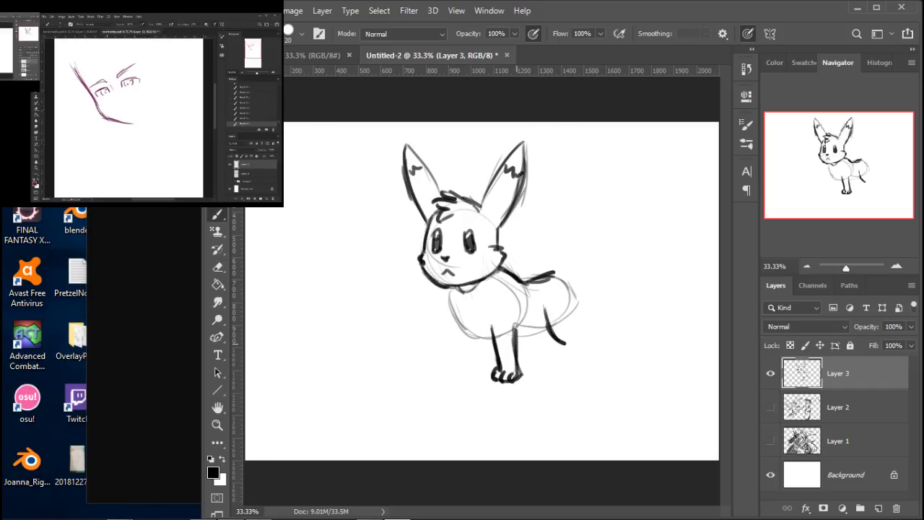
{"action": "left_click_drag", "start_coordinate": [463, 325], "coordinate": [496, 339]}
{"action": "mouse_move", "coordinate": [448, 287]}
{"action": "left_mouse_down"}
{"action": "mouse_move", "coordinate": [456, 370]}
{"action": "mouse_move", "coordinate": [448, 381]}
{"action": "mouse_move", "coordinate": [469, 373]}
{"action": "mouse_move", "coordinate": [469, 333]}
{"action": "mouse_move", "coordinate": [475, 364]}
{"action": "left_mouse_up"}
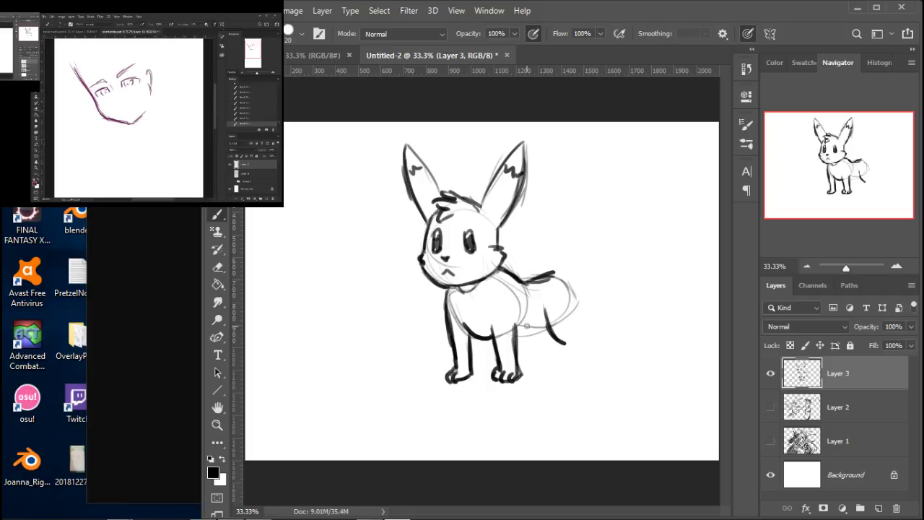
{"action": "mouse_move", "coordinate": [550, 311]}
{"action": "left_mouse_down"}
{"action": "mouse_move", "coordinate": [582, 366]}
{"action": "mouse_move", "coordinate": [588, 339]}
{"action": "mouse_move", "coordinate": [571, 296]}
{"action": "left_mouse_up"}
{"action": "mouse_move", "coordinate": [526, 336]}
{"action": "left_mouse_down"}
{"action": "mouse_move", "coordinate": [534, 359]}
{"action": "mouse_move", "coordinate": [544, 350]}
{"action": "mouse_move", "coordinate": [535, 357]}
{"action": "mouse_move", "coordinate": [530, 333]}
{"action": "mouse_move", "coordinate": [542, 332]}
{"action": "mouse_move", "coordinate": [536, 367]}
{"action": "left_mouse_up"}
Thicken the creature's back line behind the neck and erase the surplus strokes beneath it.
{"action": "left_click_drag", "start_coordinate": [511, 273], "coordinate": [546, 272]}
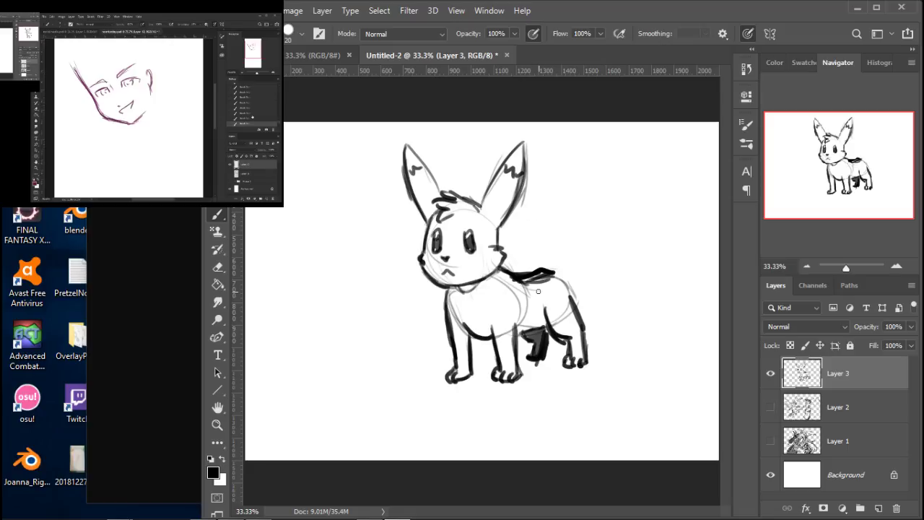
{"action": "key", "text": "e"}
{"action": "mouse_move", "coordinate": [531, 284]}
{"action": "left_mouse_down"}
{"action": "mouse_move", "coordinate": [509, 280]}
{"action": "mouse_move", "coordinate": [532, 276]}
{"action": "left_mouse_up"}
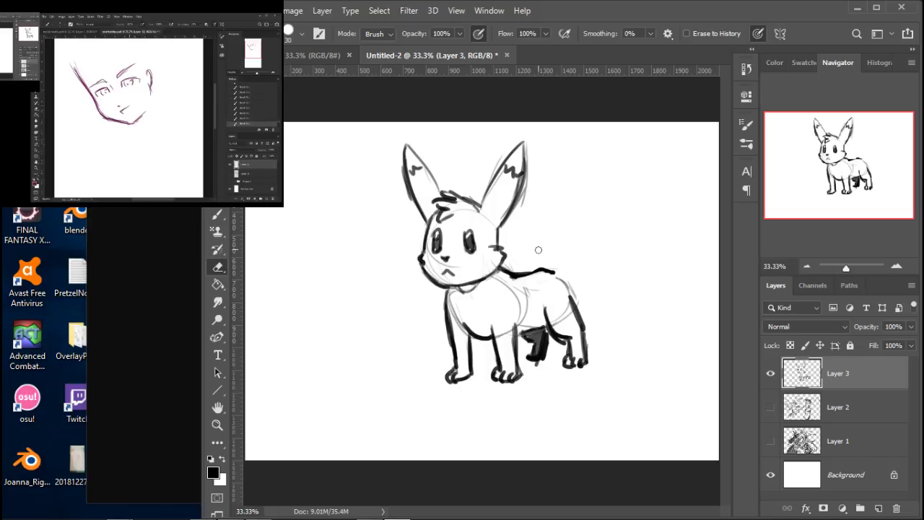
{"action": "key", "text": "b"}
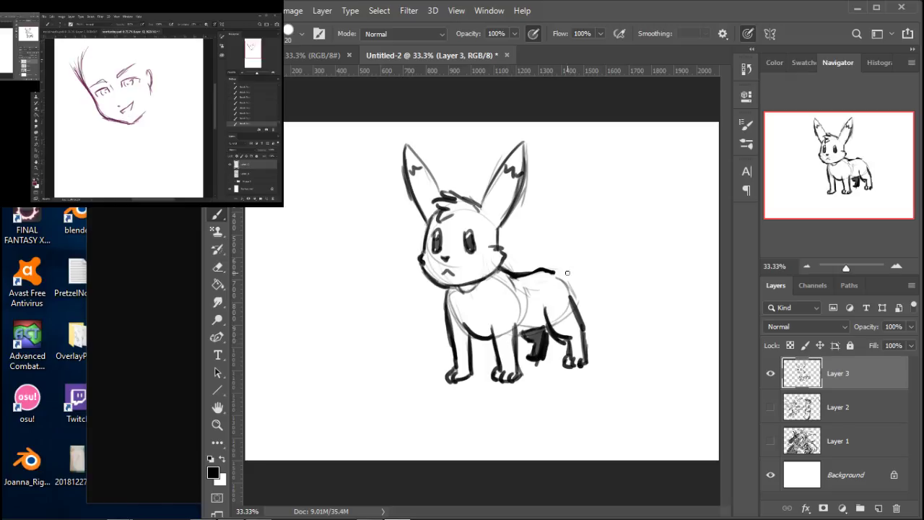
Draw the creature's rump and a long upswept bushy tail with a zigzag fur marking near its tip.
{"action": "left_click_drag", "start_coordinate": [552, 275], "coordinate": [582, 312]}
{"action": "mouse_move", "coordinate": [533, 270]}
{"action": "left_mouse_down"}
{"action": "mouse_move", "coordinate": [642, 242]}
{"action": "mouse_move", "coordinate": [616, 259]}
{"action": "mouse_move", "coordinate": [653, 194]}
{"action": "mouse_move", "coordinate": [648, 225]}
{"action": "mouse_move", "coordinate": [662, 215]}
{"action": "mouse_move", "coordinate": [669, 249]}
{"action": "left_mouse_up"}
{"action": "mouse_move", "coordinate": [583, 309]}
{"action": "left_mouse_down"}
{"action": "mouse_move", "coordinate": [666, 277]}
{"action": "mouse_move", "coordinate": [643, 296]}
{"action": "mouse_move", "coordinate": [670, 260]}
{"action": "mouse_move", "coordinate": [673, 239]}
{"action": "left_mouse_up"}
{"action": "mouse_move", "coordinate": [641, 267]}
{"action": "left_mouse_down"}
{"action": "mouse_move", "coordinate": [660, 258]}
{"action": "mouse_move", "coordinate": [650, 293]}
{"action": "mouse_move", "coordinate": [633, 264]}
{"action": "left_mouse_up"}
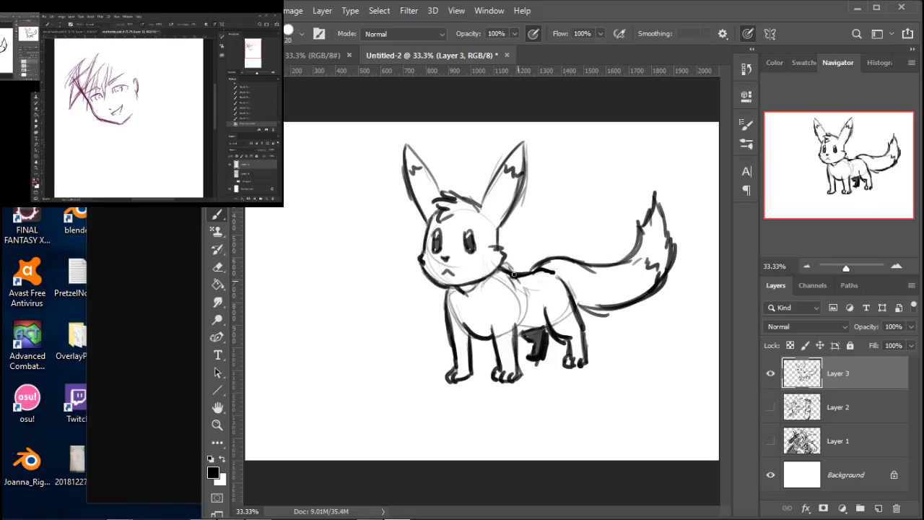
{"action": "mouse_move", "coordinate": [532, 349]}
{"action": "left_mouse_down"}
{"action": "mouse_move", "coordinate": [522, 322]}
{"action": "mouse_move", "coordinate": [518, 336]}
{"action": "mouse_move", "coordinate": [546, 342]}
{"action": "left_mouse_up"}
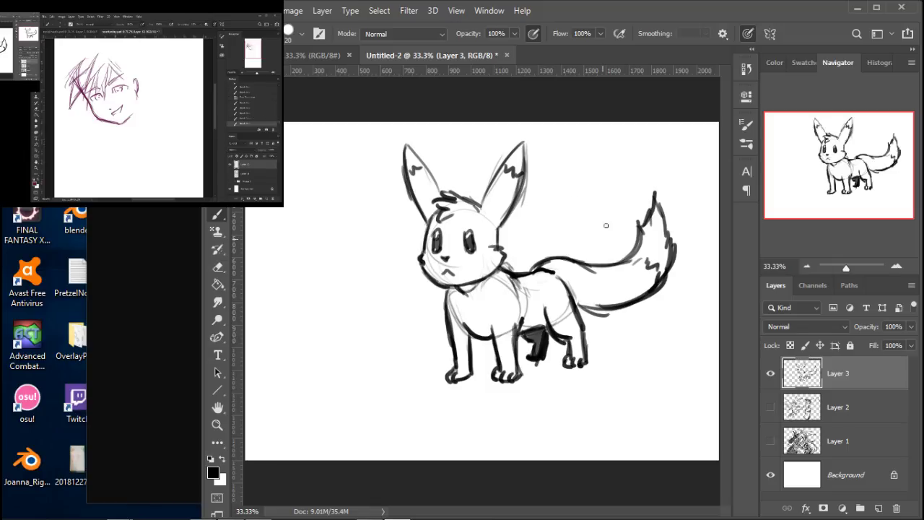
{"action": "left_click_drag", "start_coordinate": [611, 310], "coordinate": [590, 307]}
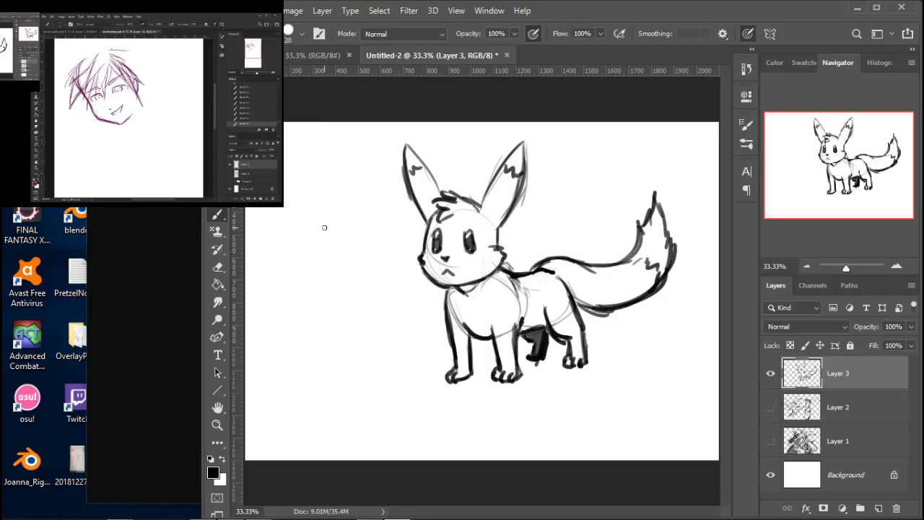
Sketch a pair of crossed arms in the empty space in front of the creature.
{"action": "mouse_move", "coordinate": [304, 237]}
{"action": "left_mouse_down"}
{"action": "mouse_move", "coordinate": [330, 261]}
{"action": "mouse_move", "coordinate": [332, 247]}
{"action": "mouse_move", "coordinate": [313, 227]}
{"action": "mouse_move", "coordinate": [351, 241]}
{"action": "mouse_move", "coordinate": [335, 243]}
{"action": "left_mouse_up"}
{"action": "mouse_move", "coordinate": [328, 236]}
{"action": "left_mouse_down"}
{"action": "mouse_move", "coordinate": [346, 242]}
{"action": "mouse_move", "coordinate": [356, 234]}
{"action": "mouse_move", "coordinate": [344, 264]}
{"action": "mouse_move", "coordinate": [364, 243]}
{"action": "mouse_move", "coordinate": [380, 258]}
{"action": "mouse_move", "coordinate": [376, 233]}
{"action": "mouse_move", "coordinate": [381, 256]}
{"action": "left_mouse_up"}
{"action": "left_click_drag", "start_coordinate": [301, 228], "coordinate": [318, 221]}
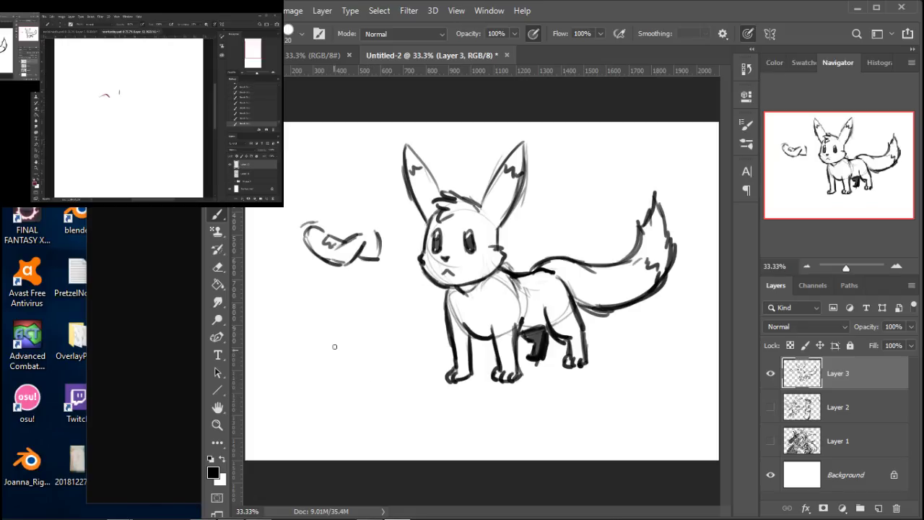
Draw a round head above the crossed arms and give it a solid black pointed mask and a chin line.
{"action": "mouse_move", "coordinate": [305, 228]}
{"action": "left_mouse_down"}
{"action": "mouse_move", "coordinate": [345, 211]}
{"action": "mouse_move", "coordinate": [317, 213]}
{"action": "mouse_move", "coordinate": [311, 196]}
{"action": "mouse_move", "coordinate": [321, 217]}
{"action": "mouse_move", "coordinate": [319, 174]}
{"action": "left_mouse_up"}
{"action": "mouse_move", "coordinate": [310, 205]}
{"action": "left_mouse_down"}
{"action": "mouse_move", "coordinate": [340, 174]}
{"action": "mouse_move", "coordinate": [360, 172]}
{"action": "mouse_move", "coordinate": [370, 201]}
{"action": "left_mouse_up"}
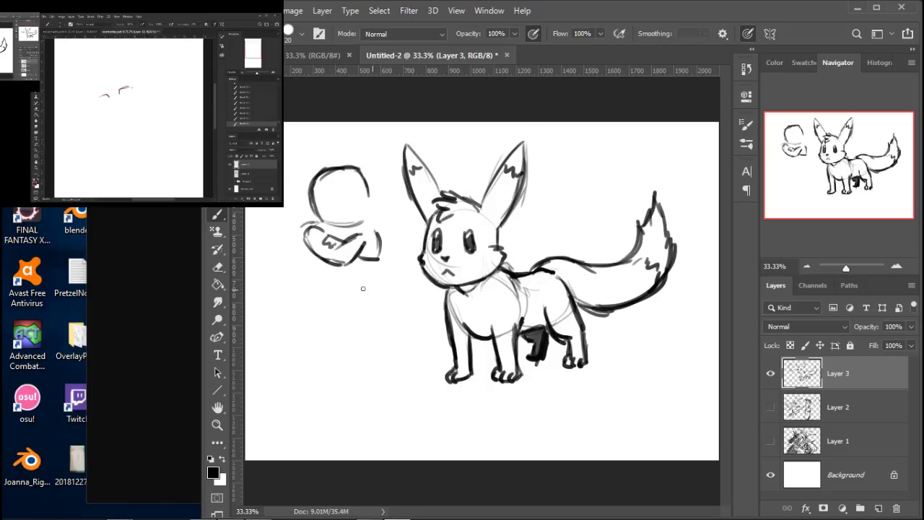
{"action": "mouse_move", "coordinate": [369, 195]}
{"action": "left_mouse_down"}
{"action": "mouse_move", "coordinate": [358, 215]}
{"action": "mouse_move", "coordinate": [374, 205]}
{"action": "mouse_move", "coordinate": [354, 221]}
{"action": "left_mouse_up"}
{"action": "mouse_move", "coordinate": [343, 191]}
{"action": "left_mouse_down"}
{"action": "mouse_move", "coordinate": [306, 178]}
{"action": "mouse_move", "coordinate": [333, 207]}
{"action": "mouse_move", "coordinate": [371, 176]}
{"action": "mouse_move", "coordinate": [353, 193]}
{"action": "mouse_move", "coordinate": [363, 202]}
{"action": "mouse_move", "coordinate": [384, 173]}
{"action": "left_mouse_up"}
{"action": "left_click_drag", "start_coordinate": [362, 198], "coordinate": [386, 166]}
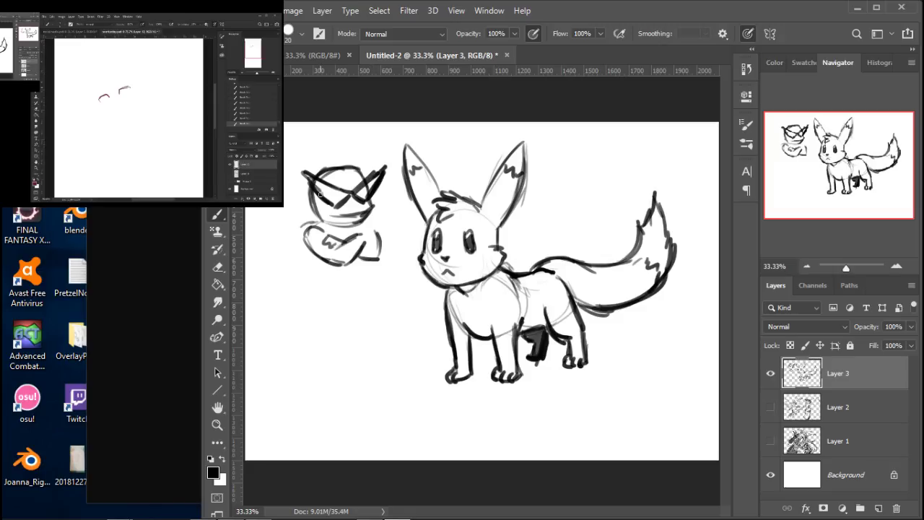
{"action": "mouse_move", "coordinate": [322, 187]}
{"action": "left_mouse_down"}
{"action": "mouse_move", "coordinate": [309, 175]}
{"action": "mouse_move", "coordinate": [342, 202]}
{"action": "mouse_move", "coordinate": [392, 162]}
{"action": "left_mouse_up"}
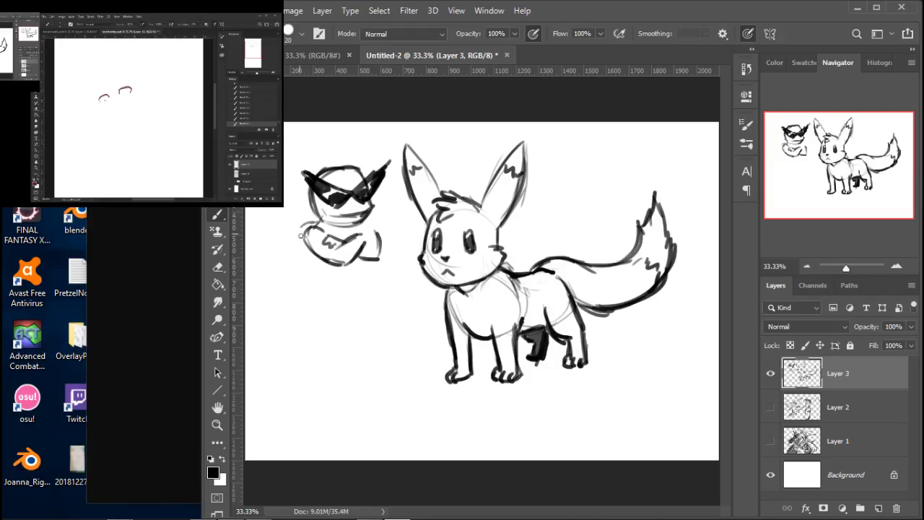
Draw the masked figure's torso, belt line, crossed legs and feet, and a curved shell shape behind its back.
{"action": "mouse_move", "coordinate": [320, 223]}
{"action": "left_mouse_down"}
{"action": "mouse_move", "coordinate": [301, 230]}
{"action": "mouse_move", "coordinate": [306, 239]}
{"action": "mouse_move", "coordinate": [317, 220]}
{"action": "mouse_move", "coordinate": [352, 241]}
{"action": "left_mouse_up"}
{"action": "left_click_drag", "start_coordinate": [354, 291], "coordinate": [352, 269]}
{"action": "mouse_move", "coordinate": [317, 301]}
{"action": "left_mouse_down"}
{"action": "mouse_move", "coordinate": [329, 288]}
{"action": "mouse_move", "coordinate": [340, 304]}
{"action": "mouse_move", "coordinate": [320, 328]}
{"action": "mouse_move", "coordinate": [337, 355]}
{"action": "mouse_move", "coordinate": [364, 350]}
{"action": "mouse_move", "coordinate": [350, 322]}
{"action": "mouse_move", "coordinate": [375, 261]}
{"action": "mouse_move", "coordinate": [317, 264]}
{"action": "mouse_move", "coordinate": [317, 291]}
{"action": "left_mouse_up"}
{"action": "left_click_drag", "start_coordinate": [308, 247], "coordinate": [317, 295]}
{"action": "mouse_move", "coordinate": [308, 218]}
{"action": "left_mouse_down"}
{"action": "mouse_move", "coordinate": [289, 269]}
{"action": "mouse_move", "coordinate": [296, 242]}
{"action": "mouse_move", "coordinate": [312, 309]}
{"action": "left_mouse_up"}
{"action": "mouse_move", "coordinate": [303, 244]}
{"action": "left_mouse_down"}
{"action": "mouse_move", "coordinate": [310, 306]}
{"action": "mouse_move", "coordinate": [348, 324]}
{"action": "left_mouse_up"}
{"action": "left_click_drag", "start_coordinate": [330, 301], "coordinate": [345, 322]}
{"action": "mouse_move", "coordinate": [372, 291]}
{"action": "left_mouse_down"}
{"action": "mouse_move", "coordinate": [376, 318]}
{"action": "mouse_move", "coordinate": [342, 349]}
{"action": "mouse_move", "coordinate": [358, 310]}
{"action": "mouse_move", "coordinate": [326, 290]}
{"action": "mouse_move", "coordinate": [315, 306]}
{"action": "mouse_move", "coordinate": [340, 352]}
{"action": "left_mouse_up"}
{"action": "mouse_move", "coordinate": [365, 226]}
{"action": "left_mouse_down"}
{"action": "mouse_move", "coordinate": [380, 249]}
{"action": "mouse_move", "coordinate": [320, 224]}
{"action": "left_mouse_up"}
{"action": "mouse_move", "coordinate": [335, 295]}
{"action": "left_mouse_down"}
{"action": "mouse_move", "coordinate": [360, 279]}
{"action": "mouse_move", "coordinate": [353, 266]}
{"action": "mouse_move", "coordinate": [350, 278]}
{"action": "mouse_move", "coordinate": [332, 272]}
{"action": "mouse_move", "coordinate": [373, 267]}
{"action": "left_mouse_up"}
{"action": "mouse_move", "coordinate": [308, 221]}
{"action": "left_mouse_down"}
{"action": "mouse_move", "coordinate": [291, 256]}
{"action": "mouse_move", "coordinate": [307, 279]}
{"action": "mouse_move", "coordinate": [310, 192]}
{"action": "left_mouse_up"}
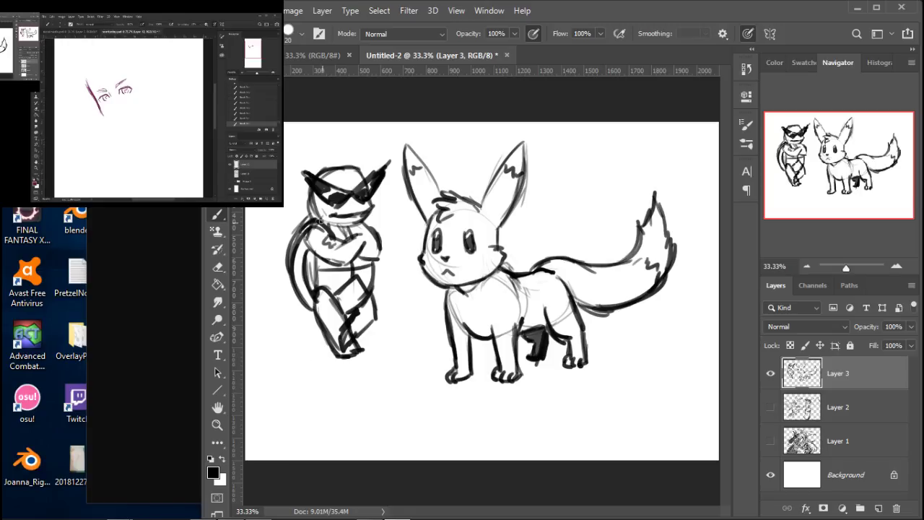
Erase the stray lines between the masked figure's chin and shoulder.
{"action": "key", "text": "e"}
{"action": "mouse_move", "coordinate": [319, 213]}
{"action": "left_mouse_down"}
{"action": "mouse_move", "coordinate": [317, 205]}
{"action": "mouse_move", "coordinate": [343, 220]}
{"action": "left_mouse_up"}
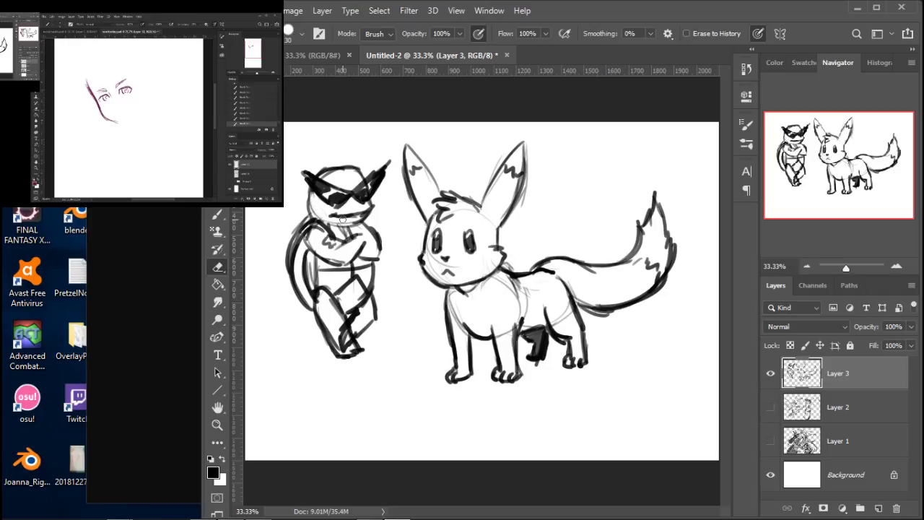
{"action": "key", "text": "b"}
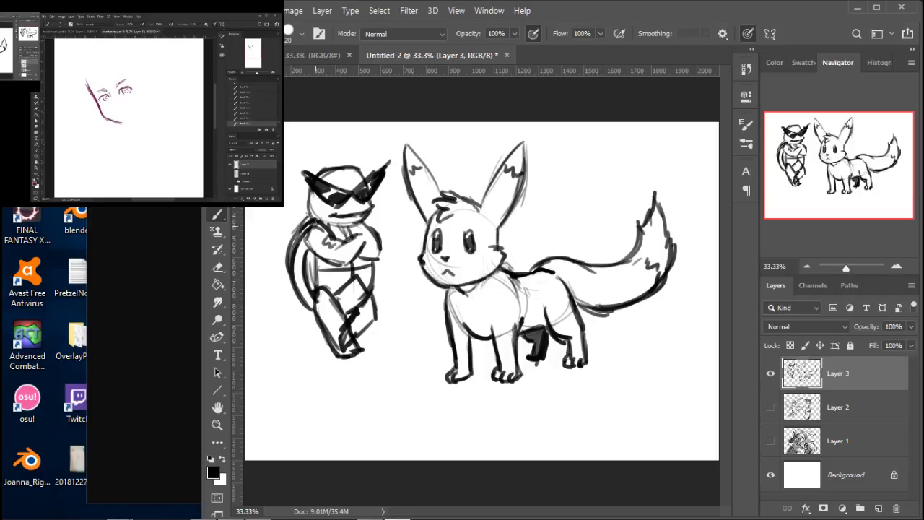
Sketch a tree trunk with a knot and spreading roots behind the masked figure.
{"action": "left_click_drag", "start_coordinate": [326, 120], "coordinate": [331, 167]}
{"action": "mouse_move", "coordinate": [300, 130]}
{"action": "left_mouse_down"}
{"action": "mouse_move", "coordinate": [297, 147]}
{"action": "mouse_move", "coordinate": [309, 145]}
{"action": "mouse_move", "coordinate": [311, 156]}
{"action": "left_mouse_up"}
{"action": "left_click_drag", "start_coordinate": [292, 127], "coordinate": [273, 230]}
{"action": "left_click_drag", "start_coordinate": [267, 235], "coordinate": [278, 285]}
{"action": "left_click_drag", "start_coordinate": [279, 287], "coordinate": [283, 308]}
{"action": "mouse_move", "coordinate": [278, 304]}
{"action": "left_mouse_down"}
{"action": "mouse_move", "coordinate": [253, 333]}
{"action": "mouse_move", "coordinate": [287, 336]}
{"action": "mouse_move", "coordinate": [277, 377]}
{"action": "mouse_move", "coordinate": [296, 387]}
{"action": "left_mouse_up"}
{"action": "left_click_drag", "start_coordinate": [311, 352], "coordinate": [332, 344]}
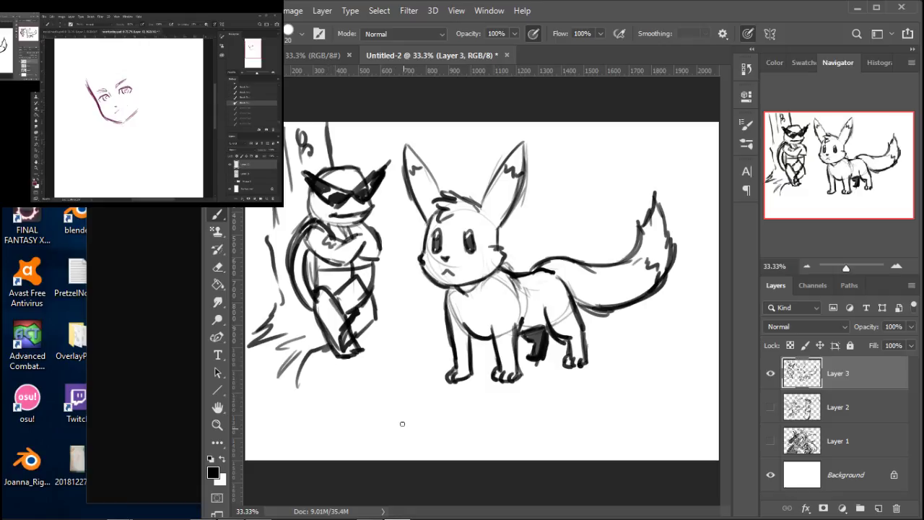
Add vertical bark lines to the tree trunk and draw a root reaching toward the fox-like creature.
{"action": "left_click_drag", "start_coordinate": [264, 174], "coordinate": [272, 237]}
{"action": "left_click_drag", "start_coordinate": [266, 189], "coordinate": [278, 276]}
{"action": "left_click_drag", "start_coordinate": [287, 236], "coordinate": [290, 260]}
{"action": "left_click_drag", "start_coordinate": [333, 126], "coordinate": [337, 165]}
{"action": "left_click_drag", "start_coordinate": [337, 131], "coordinate": [342, 166]}
{"action": "left_click_drag", "start_coordinate": [377, 320], "coordinate": [427, 354]}
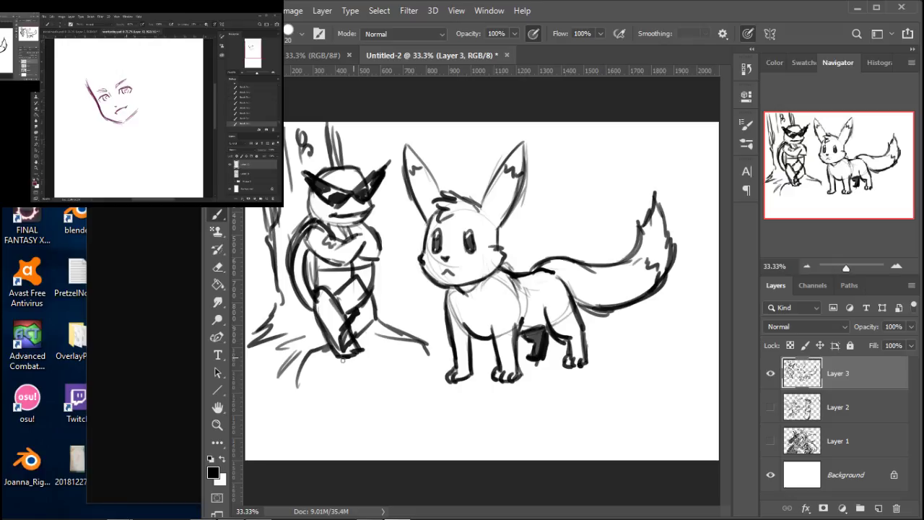
Darken the tree's outer trunk and root outline, and reinforce the masked figure's legs and side.
{"action": "mouse_move", "coordinate": [250, 344]}
{"action": "left_mouse_down"}
{"action": "mouse_move", "coordinate": [280, 296]}
{"action": "mouse_move", "coordinate": [273, 251]}
{"action": "left_mouse_up"}
{"action": "mouse_move", "coordinate": [275, 292]}
{"action": "left_mouse_down"}
{"action": "mouse_move", "coordinate": [259, 339]}
{"action": "mouse_move", "coordinate": [297, 335]}
{"action": "left_mouse_up"}
{"action": "left_click_drag", "start_coordinate": [299, 340], "coordinate": [294, 355]}
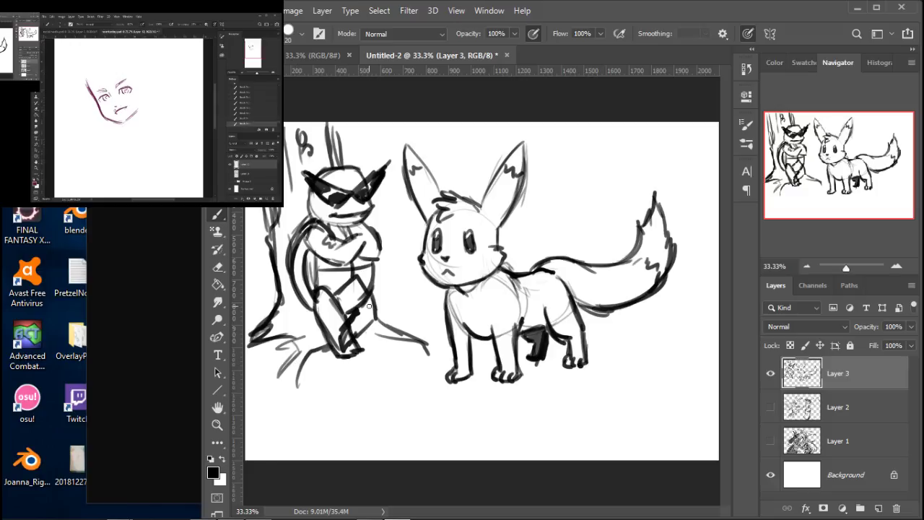
{"action": "mouse_move", "coordinate": [350, 333]}
{"action": "left_mouse_down"}
{"action": "mouse_move", "coordinate": [375, 319]}
{"action": "mouse_move", "coordinate": [376, 297]}
{"action": "left_mouse_up"}
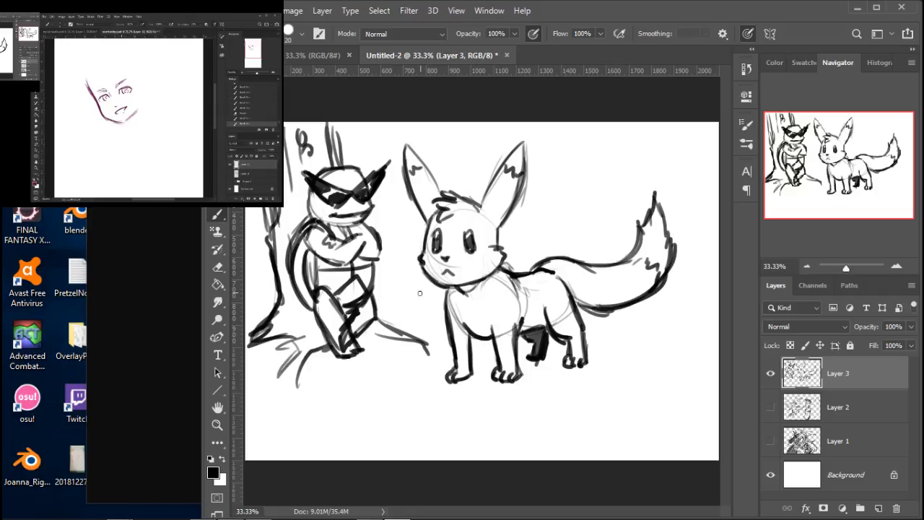
{"action": "left_click_drag", "start_coordinate": [311, 256], "coordinate": [320, 296]}
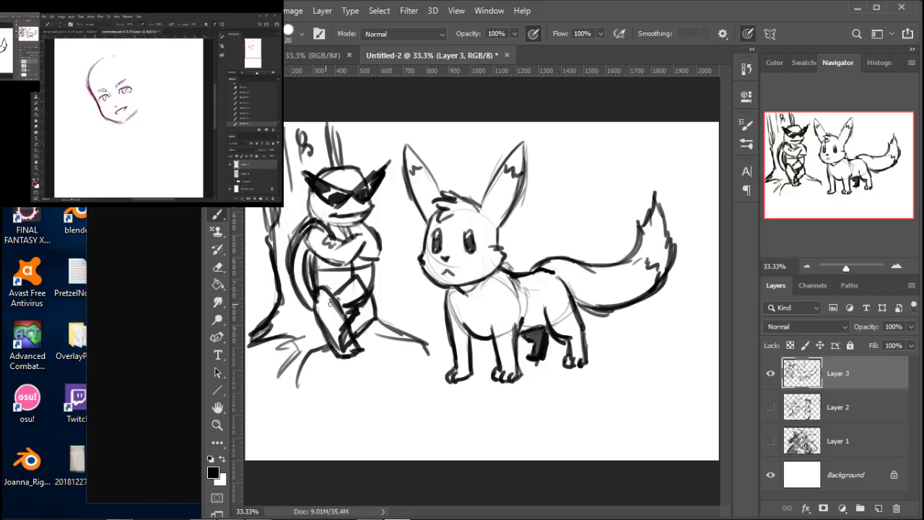
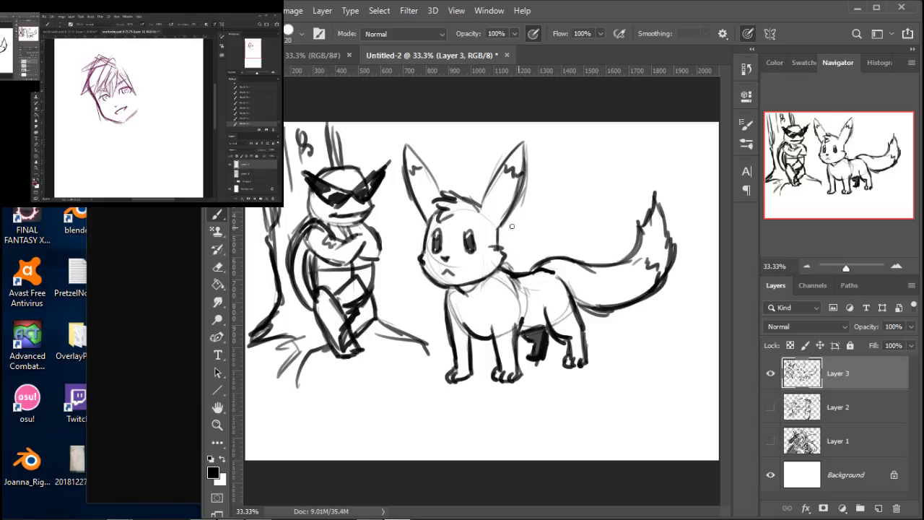
Touch up the fox-like creature by strengthening the lines at its ear bases, tail and rump.
{"action": "left_click", "coordinate": [896, 267]}
{"action": "left_click_drag", "start_coordinate": [829, 179], "coordinate": [855, 174]}
{"action": "mouse_move", "coordinate": [453, 276]}
{"action": "left_mouse_down"}
{"action": "mouse_move", "coordinate": [503, 271]}
{"action": "mouse_move", "coordinate": [555, 282]}
{"action": "mouse_move", "coordinate": [584, 271]}
{"action": "mouse_move", "coordinate": [554, 277]}
{"action": "mouse_move", "coordinate": [583, 262]}
{"action": "mouse_move", "coordinate": [625, 197]}
{"action": "mouse_move", "coordinate": [647, 229]}
{"action": "mouse_move", "coordinate": [635, 296]}
{"action": "left_mouse_up"}
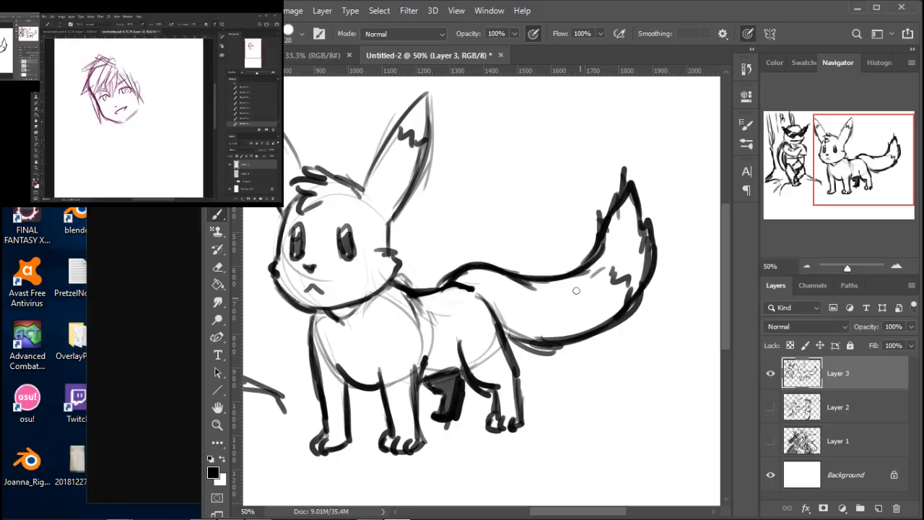
{"action": "mouse_move", "coordinate": [371, 189]}
{"action": "left_mouse_down"}
{"action": "mouse_move", "coordinate": [418, 95]}
{"action": "mouse_move", "coordinate": [428, 130]}
{"action": "mouse_move", "coordinate": [406, 194]}
{"action": "left_mouse_up"}
{"action": "left_click_drag", "start_coordinate": [286, 133], "coordinate": [303, 173]}
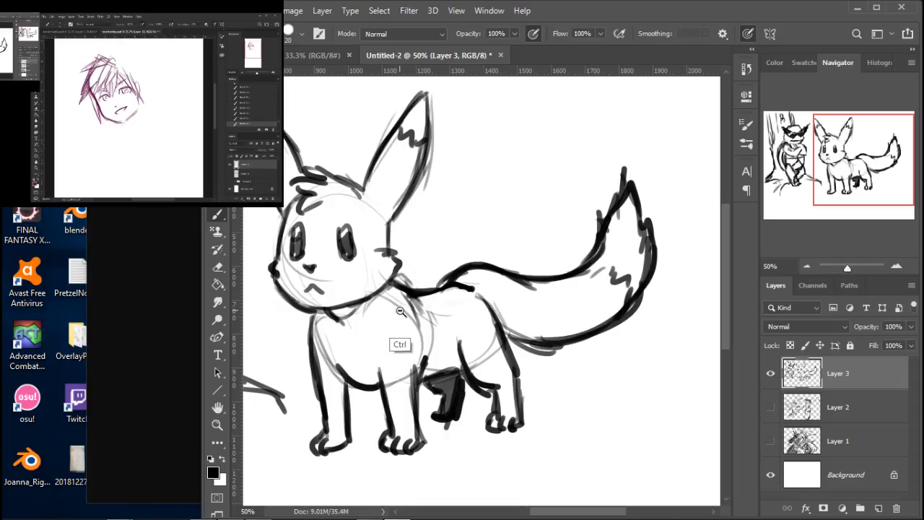
{"action": "key", "text": "ctrl+minus"}
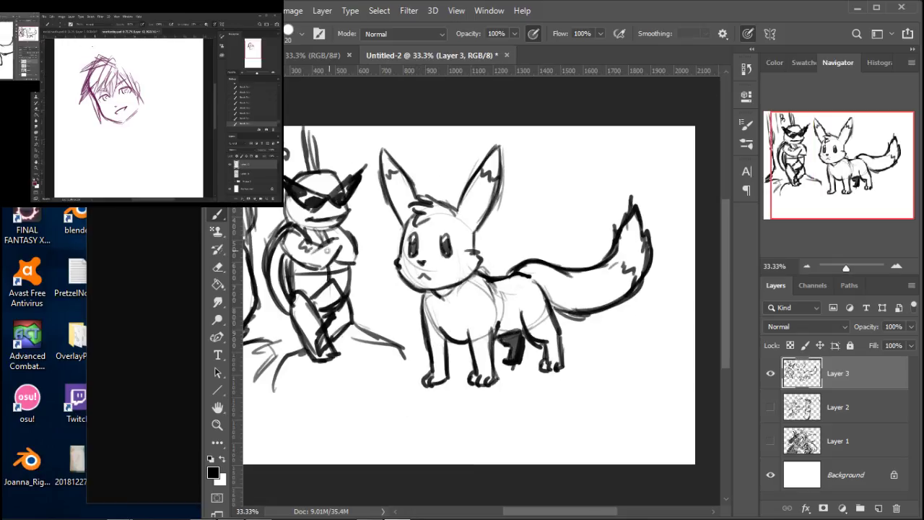
{"action": "key", "text": "e"}
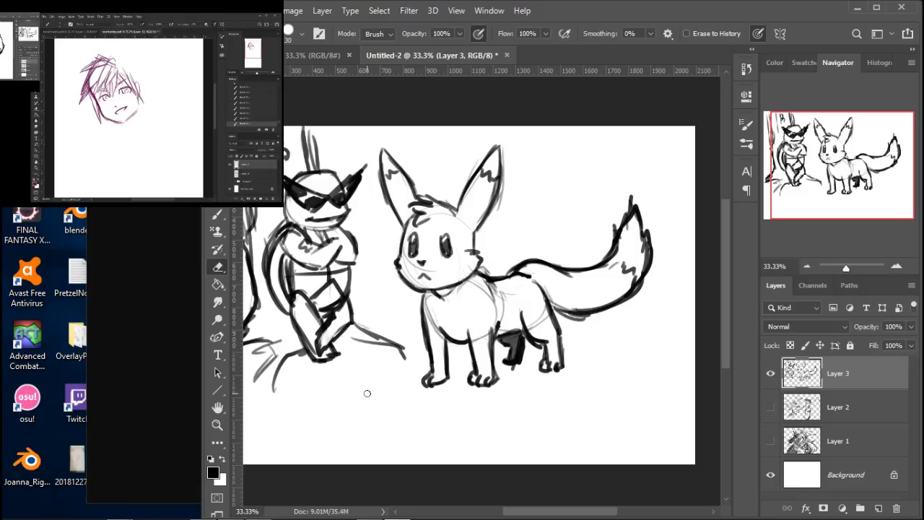
{"action": "key", "text": "b"}
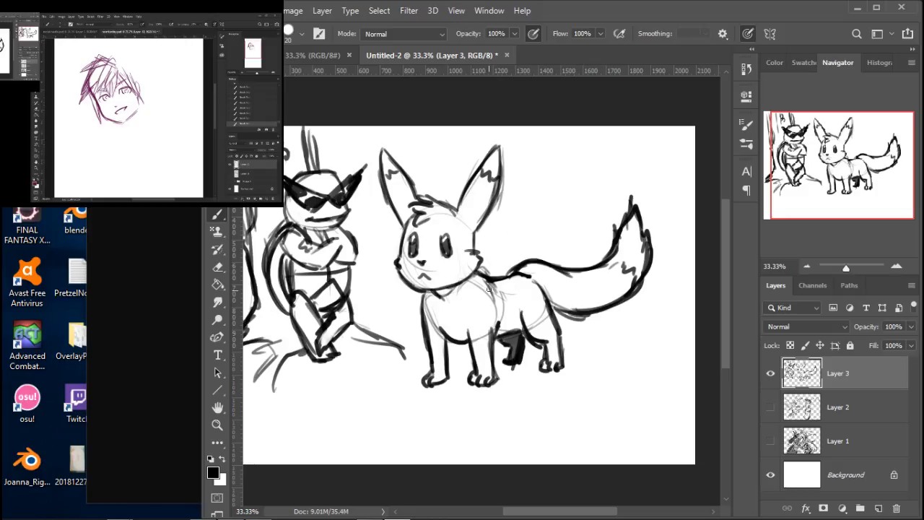
{"action": "left_click_drag", "start_coordinate": [531, 278], "coordinate": [550, 309]}
Hide Layer 3 and create a new empty layer above it for the next sketch.
{"action": "left_click", "coordinate": [770, 373]}
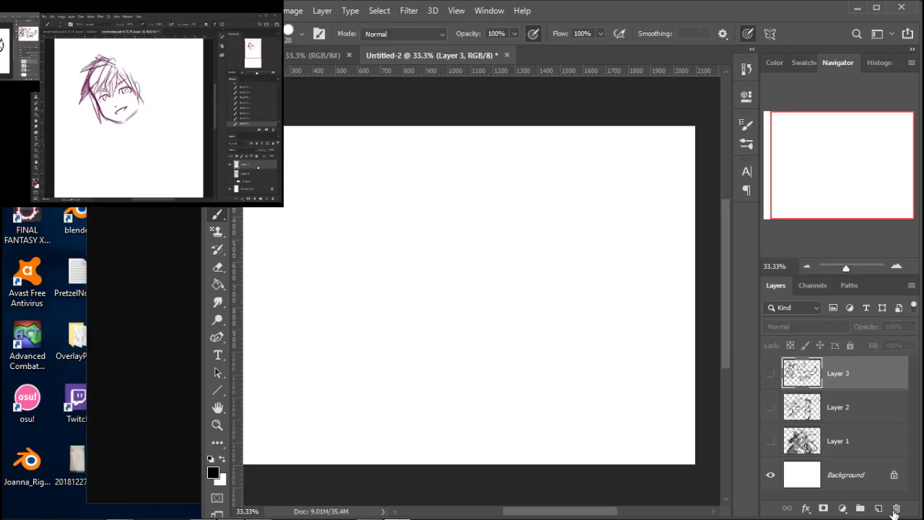
{"action": "left_click", "coordinate": [879, 508]}
Sketch a light oval head in the upper part of the canvas with a small shoulder circle below it.
{"action": "left_click_drag", "start_coordinate": [461, 289], "coordinate": [487, 287]}
{"action": "mouse_move", "coordinate": [528, 254]}
{"action": "left_mouse_down"}
{"action": "mouse_move", "coordinate": [473, 266]}
{"action": "mouse_move", "coordinate": [487, 250]}
{"action": "mouse_move", "coordinate": [549, 231]}
{"action": "mouse_move", "coordinate": [557, 183]}
{"action": "mouse_move", "coordinate": [545, 196]}
{"action": "mouse_move", "coordinate": [586, 212]}
{"action": "left_mouse_up"}
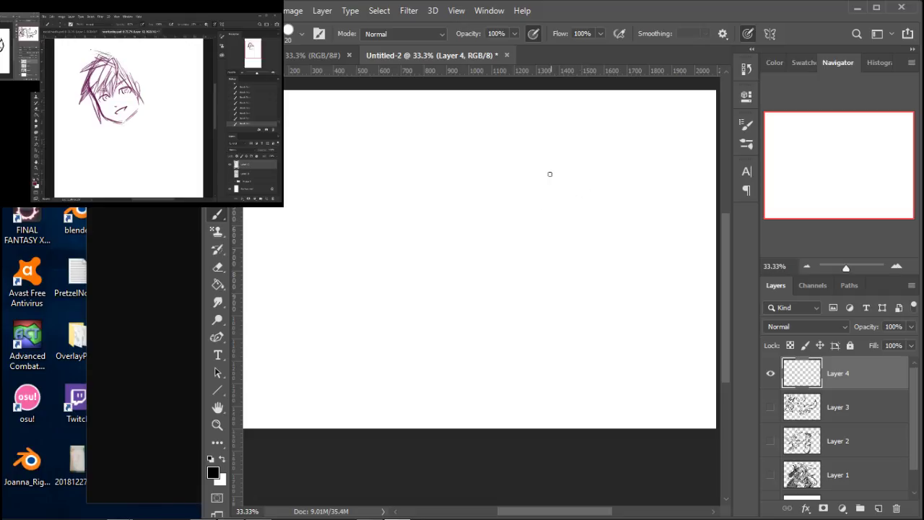
{"action": "mouse_move", "coordinate": [529, 182]}
{"action": "left_mouse_down"}
{"action": "mouse_move", "coordinate": [522, 157]}
{"action": "mouse_move", "coordinate": [540, 133]}
{"action": "left_mouse_up"}
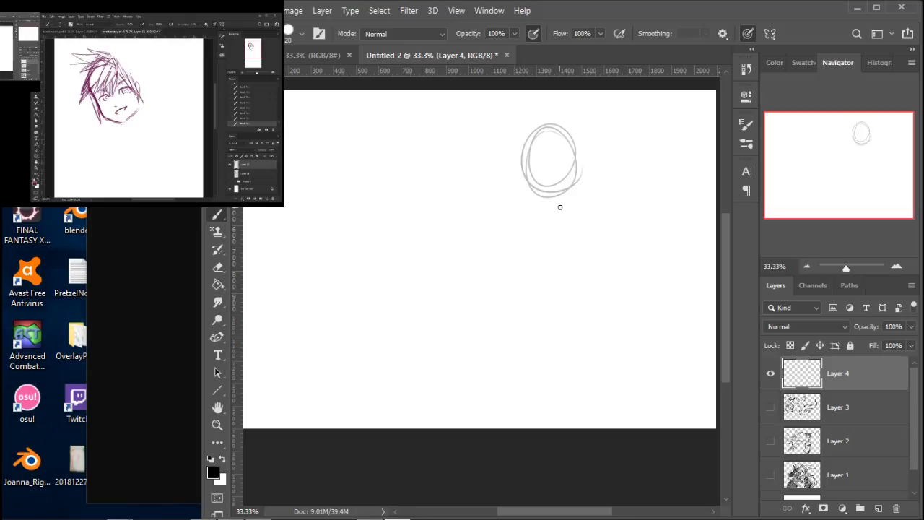
{"action": "mouse_move", "coordinate": [547, 204]}
{"action": "left_mouse_down"}
{"action": "mouse_move", "coordinate": [568, 192]}
{"action": "mouse_move", "coordinate": [548, 193]}
{"action": "mouse_move", "coordinate": [563, 213]}
{"action": "left_mouse_up"}
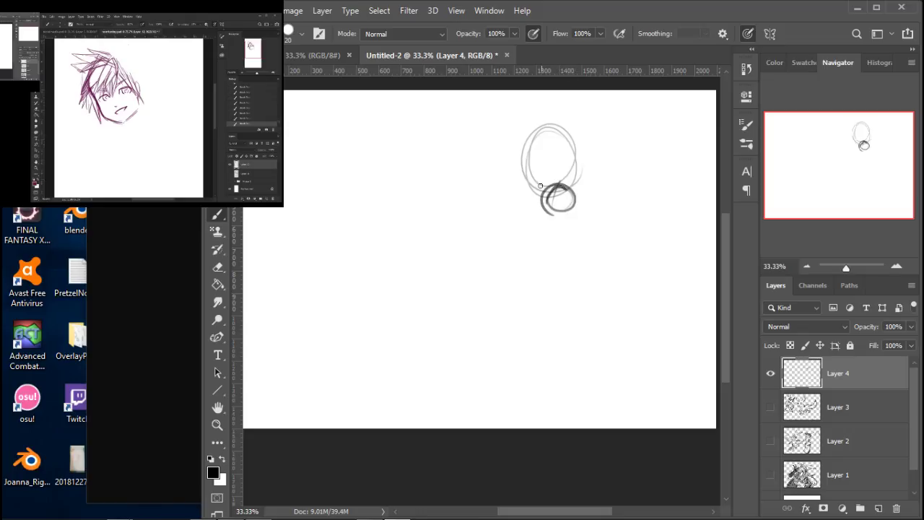
Draw the new figure's neck, shoulder line and the curved lines running down its back.
{"action": "mouse_move", "coordinate": [570, 180]}
{"action": "left_mouse_down"}
{"action": "mouse_move", "coordinate": [588, 195]}
{"action": "mouse_move", "coordinate": [586, 186]}
{"action": "left_mouse_up"}
{"action": "left_click_drag", "start_coordinate": [581, 166], "coordinate": [587, 187]}
{"action": "left_click_drag", "start_coordinate": [570, 184], "coordinate": [595, 192]}
{"action": "mouse_move", "coordinate": [595, 192]}
{"action": "left_mouse_down"}
{"action": "mouse_move", "coordinate": [611, 216]}
{"action": "mouse_move", "coordinate": [614, 252]}
{"action": "left_mouse_up"}
{"action": "mouse_move", "coordinate": [591, 188]}
{"action": "left_mouse_down"}
{"action": "mouse_move", "coordinate": [614, 189]}
{"action": "mouse_move", "coordinate": [631, 204]}
{"action": "mouse_move", "coordinate": [631, 240]}
{"action": "left_mouse_up"}
{"action": "left_click_drag", "start_coordinate": [635, 215], "coordinate": [636, 240]}
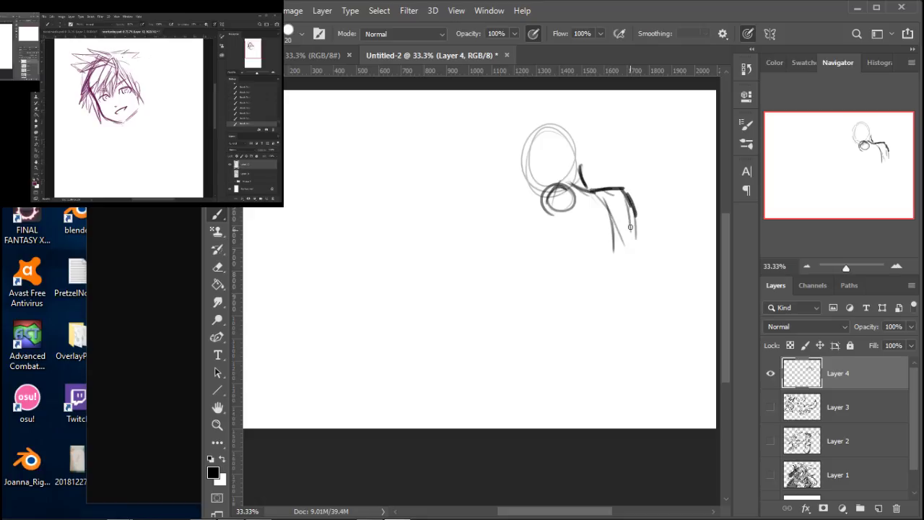
Sketch the curved underside of the new figure's chest and close the lower back with a rounded waist shape.
{"action": "left_click_drag", "start_coordinate": [564, 242], "coordinate": [575, 275]}
{"action": "mouse_move", "coordinate": [557, 240]}
{"action": "left_mouse_down"}
{"action": "mouse_move", "coordinate": [571, 276]}
{"action": "mouse_move", "coordinate": [589, 286]}
{"action": "mouse_move", "coordinate": [615, 253]}
{"action": "left_mouse_up"}
{"action": "mouse_move", "coordinate": [603, 277]}
{"action": "left_mouse_down"}
{"action": "mouse_move", "coordinate": [615, 244]}
{"action": "mouse_move", "coordinate": [608, 267]}
{"action": "mouse_move", "coordinate": [636, 258]}
{"action": "left_mouse_up"}
{"action": "mouse_move", "coordinate": [636, 233]}
{"action": "left_mouse_down"}
{"action": "mouse_move", "coordinate": [613, 251]}
{"action": "mouse_move", "coordinate": [634, 272]}
{"action": "left_mouse_up"}
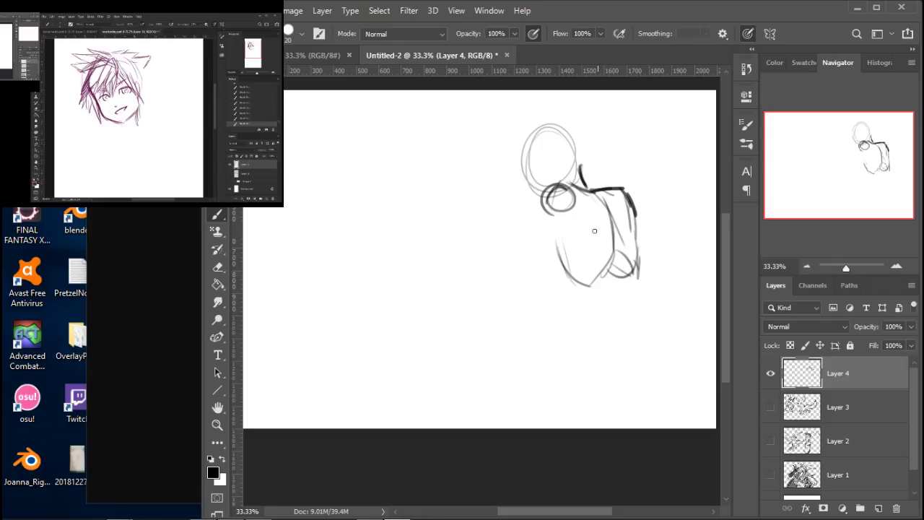
Sketch the new figure's narrow waist, rounded hips and a long thigh extending forward.
{"action": "mouse_move", "coordinate": [624, 257]}
{"action": "left_mouse_down"}
{"action": "mouse_move", "coordinate": [650, 296]}
{"action": "mouse_move", "coordinate": [624, 276]}
{"action": "mouse_move", "coordinate": [616, 259]}
{"action": "mouse_move", "coordinate": [657, 308]}
{"action": "mouse_move", "coordinate": [615, 340]}
{"action": "left_mouse_up"}
{"action": "mouse_move", "coordinate": [644, 300]}
{"action": "left_mouse_down"}
{"action": "mouse_move", "coordinate": [614, 329]}
{"action": "mouse_move", "coordinate": [620, 346]}
{"action": "mouse_move", "coordinate": [668, 329]}
{"action": "mouse_move", "coordinate": [666, 297]}
{"action": "mouse_move", "coordinate": [683, 308]}
{"action": "mouse_move", "coordinate": [689, 346]}
{"action": "left_mouse_up"}
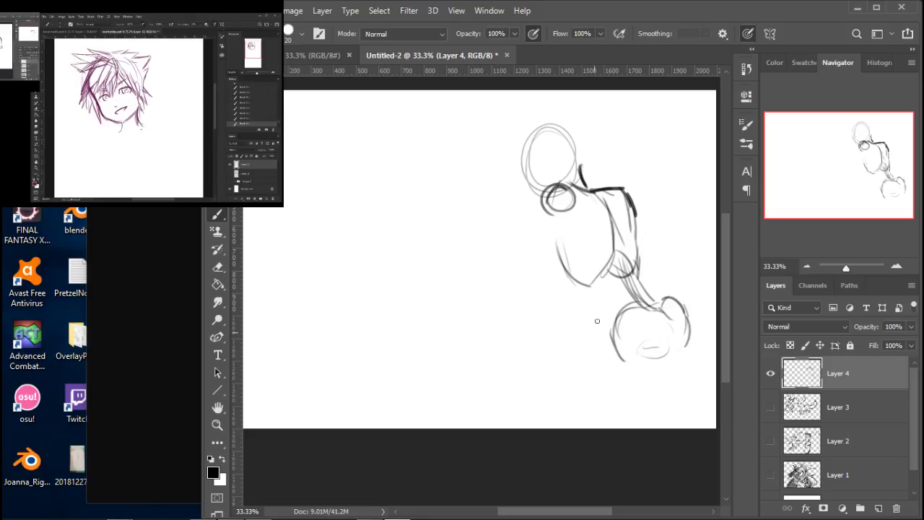
{"action": "mouse_move", "coordinate": [638, 344]}
{"action": "left_mouse_down"}
{"action": "mouse_move", "coordinate": [648, 351]}
{"action": "mouse_move", "coordinate": [639, 361]}
{"action": "mouse_move", "coordinate": [664, 384]}
{"action": "left_mouse_up"}
{"action": "mouse_move", "coordinate": [634, 338]}
{"action": "left_mouse_down"}
{"action": "mouse_move", "coordinate": [552, 349]}
{"action": "mouse_move", "coordinate": [522, 361]}
{"action": "mouse_move", "coordinate": [528, 372]}
{"action": "left_mouse_up"}
{"action": "mouse_move", "coordinate": [535, 374]}
{"action": "left_mouse_down"}
{"action": "mouse_move", "coordinate": [627, 356]}
{"action": "mouse_move", "coordinate": [602, 359]}
{"action": "mouse_move", "coordinate": [632, 334]}
{"action": "left_mouse_up"}
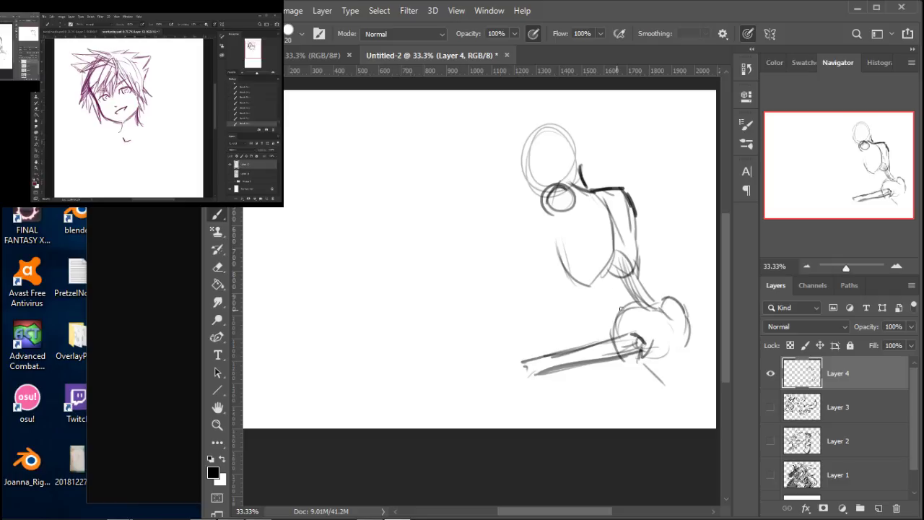
Sketch the second thigh's upper line with its knee and a rear upper arm angling down from the back shoulder.
{"action": "left_click_drag", "start_coordinate": [572, 304], "coordinate": [670, 312]}
{"action": "left_click_drag", "start_coordinate": [572, 307], "coordinate": [564, 315]}
{"action": "left_click_drag", "start_coordinate": [605, 193], "coordinate": [628, 205]}
{"action": "mouse_move", "coordinate": [624, 192]}
{"action": "left_mouse_down"}
{"action": "mouse_move", "coordinate": [670, 257]}
{"action": "mouse_move", "coordinate": [653, 257]}
{"action": "left_mouse_up"}
{"action": "mouse_move", "coordinate": [618, 224]}
{"action": "left_mouse_down"}
{"action": "mouse_move", "coordinate": [663, 270]}
{"action": "mouse_move", "coordinate": [658, 252]}
{"action": "left_mouse_up"}
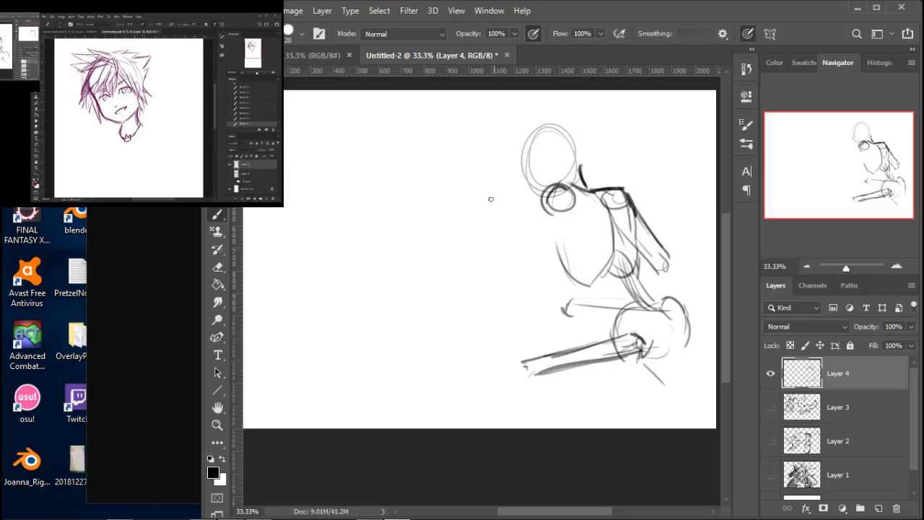
Sketch the forward-reaching arm from the front shoulder, with an elbow circle, tapered forearm and closed fist.
{"action": "mouse_move", "coordinate": [543, 199]}
{"action": "left_mouse_down"}
{"action": "mouse_move", "coordinate": [494, 261]}
{"action": "mouse_move", "coordinate": [502, 279]}
{"action": "mouse_move", "coordinate": [507, 263]}
{"action": "left_mouse_up"}
{"action": "mouse_move", "coordinate": [572, 209]}
{"action": "left_mouse_down"}
{"action": "mouse_move", "coordinate": [513, 257]}
{"action": "mouse_move", "coordinate": [502, 222]}
{"action": "mouse_move", "coordinate": [493, 270]}
{"action": "mouse_move", "coordinate": [504, 249]}
{"action": "left_mouse_up"}
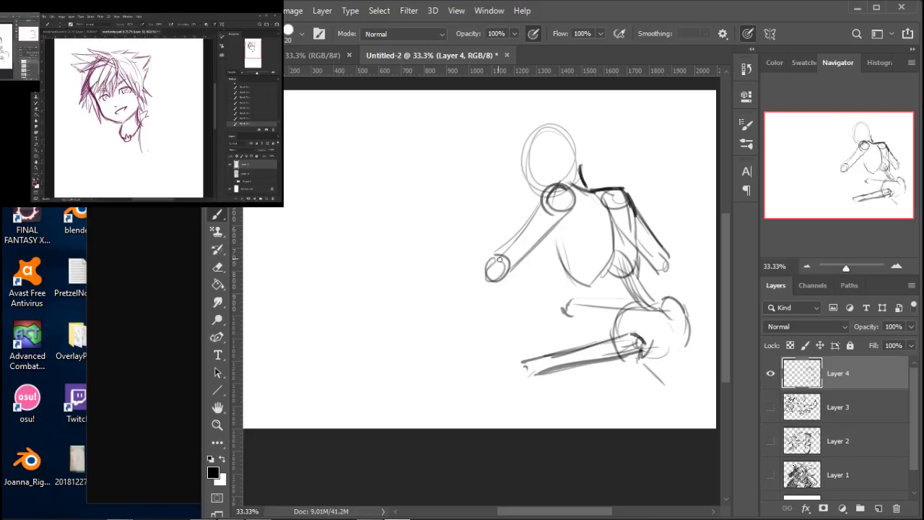
{"action": "mouse_move", "coordinate": [496, 257]}
{"action": "left_mouse_down"}
{"action": "mouse_move", "coordinate": [433, 287]}
{"action": "mouse_move", "coordinate": [495, 261]}
{"action": "mouse_move", "coordinate": [432, 284]}
{"action": "mouse_move", "coordinate": [415, 302]}
{"action": "mouse_move", "coordinate": [507, 266]}
{"action": "left_mouse_up"}
{"action": "mouse_move", "coordinate": [433, 285]}
{"action": "left_mouse_down"}
{"action": "mouse_move", "coordinate": [385, 294]}
{"action": "mouse_move", "coordinate": [387, 305]}
{"action": "mouse_move", "coordinate": [415, 294]}
{"action": "mouse_move", "coordinate": [384, 318]}
{"action": "mouse_move", "coordinate": [407, 307]}
{"action": "left_mouse_up"}
{"action": "mouse_move", "coordinate": [384, 315]}
{"action": "left_mouse_down"}
{"action": "mouse_move", "coordinate": [406, 311]}
{"action": "mouse_move", "coordinate": [403, 320]}
{"action": "mouse_move", "coordinate": [386, 309]}
{"action": "mouse_move", "coordinate": [423, 287]}
{"action": "mouse_move", "coordinate": [404, 318]}
{"action": "left_mouse_up"}
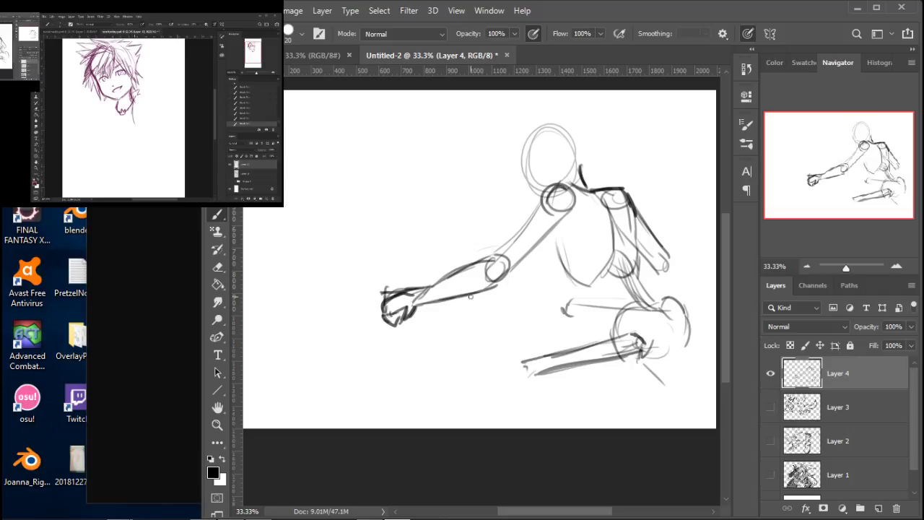
Darken the outlines of the extended arm and draw the curved belly line down into the lap.
{"action": "mouse_move", "coordinate": [435, 285]}
{"action": "left_mouse_down"}
{"action": "mouse_move", "coordinate": [410, 296]}
{"action": "mouse_move", "coordinate": [483, 258]}
{"action": "mouse_move", "coordinate": [530, 217]}
{"action": "left_mouse_up"}
{"action": "left_click_drag", "start_coordinate": [497, 253], "coordinate": [552, 186]}
{"action": "left_click_drag", "start_coordinate": [533, 247], "coordinate": [490, 295]}
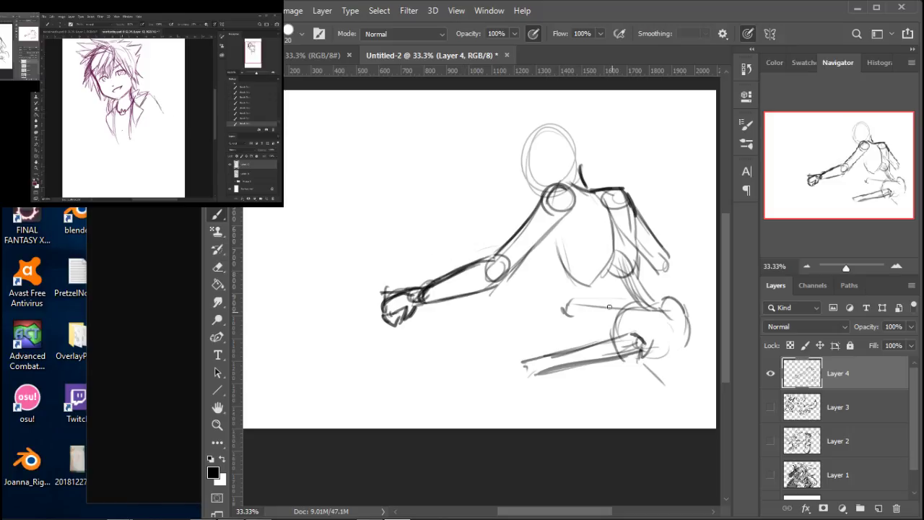
{"action": "left_click_drag", "start_coordinate": [581, 284], "coordinate": [602, 337]}
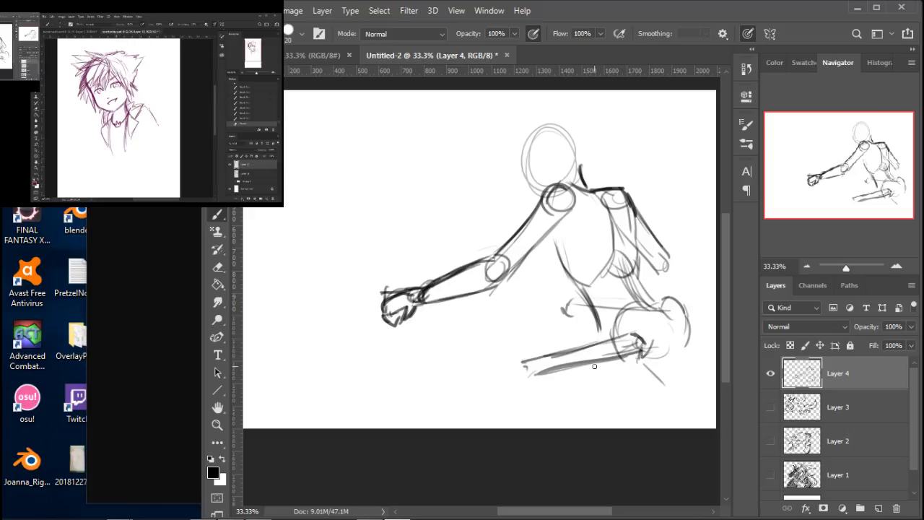
Draw the figure's ear, fringe and jawline, with a high ponytail falling down the back.
{"action": "mouse_move", "coordinate": [549, 156]}
{"action": "left_mouse_down"}
{"action": "mouse_move", "coordinate": [559, 166]}
{"action": "mouse_move", "coordinate": [551, 175]}
{"action": "left_mouse_up"}
{"action": "mouse_move", "coordinate": [514, 138]}
{"action": "left_mouse_down"}
{"action": "mouse_move", "coordinate": [512, 165]}
{"action": "mouse_move", "coordinate": [540, 156]}
{"action": "mouse_move", "coordinate": [563, 118]}
{"action": "left_mouse_up"}
{"action": "left_click_drag", "start_coordinate": [544, 158], "coordinate": [559, 143]}
{"action": "mouse_move", "coordinate": [568, 149]}
{"action": "left_mouse_down"}
{"action": "mouse_move", "coordinate": [571, 124]}
{"action": "mouse_move", "coordinate": [596, 123]}
{"action": "mouse_move", "coordinate": [575, 114]}
{"action": "mouse_move", "coordinate": [598, 140]}
{"action": "left_mouse_up"}
{"action": "left_click_drag", "start_coordinate": [577, 110], "coordinate": [606, 177]}
{"action": "mouse_move", "coordinate": [577, 138]}
{"action": "left_mouse_down"}
{"action": "mouse_move", "coordinate": [590, 204]}
{"action": "mouse_move", "coordinate": [621, 230]}
{"action": "mouse_move", "coordinate": [628, 251]}
{"action": "mouse_move", "coordinate": [577, 118]}
{"action": "mouse_move", "coordinate": [596, 209]}
{"action": "left_mouse_up"}
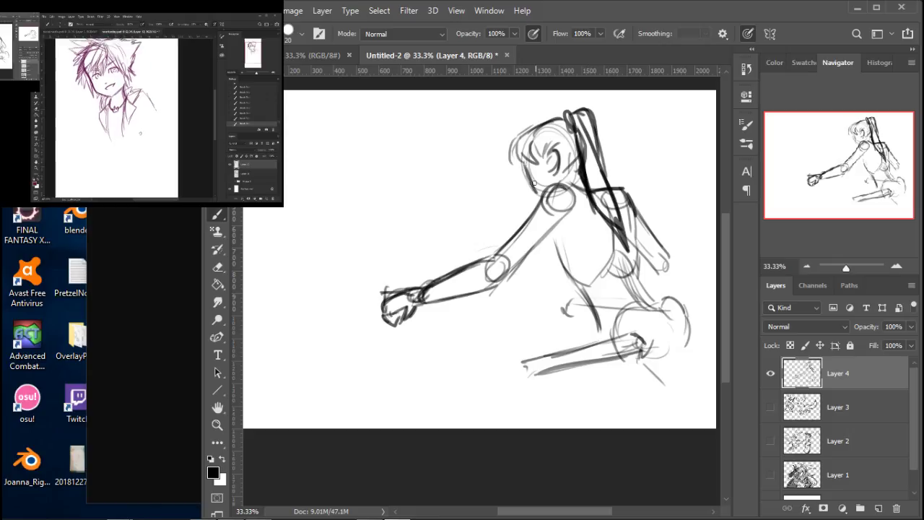
{"action": "left_click_drag", "start_coordinate": [580, 165], "coordinate": [569, 178]}
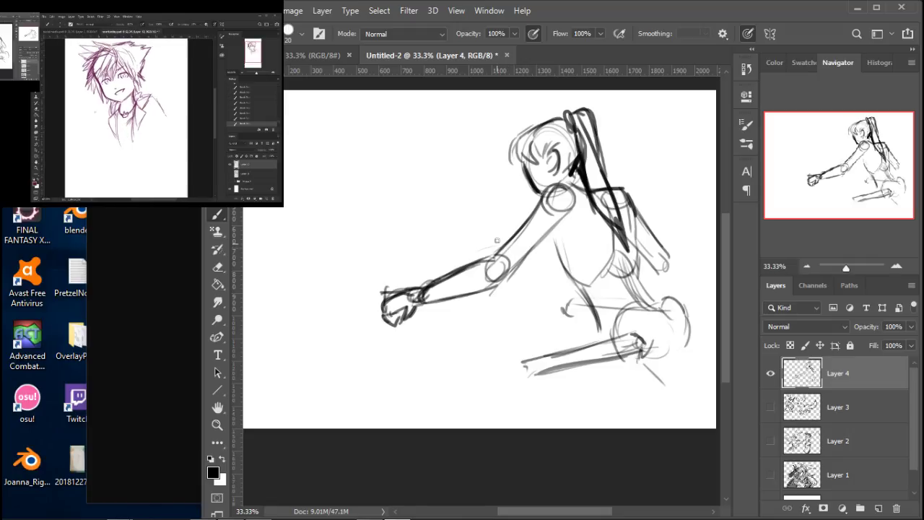
Clean up the front of the face with the Eraser and redraw the fringe in darker strokes.
{"action": "key", "text": "e"}
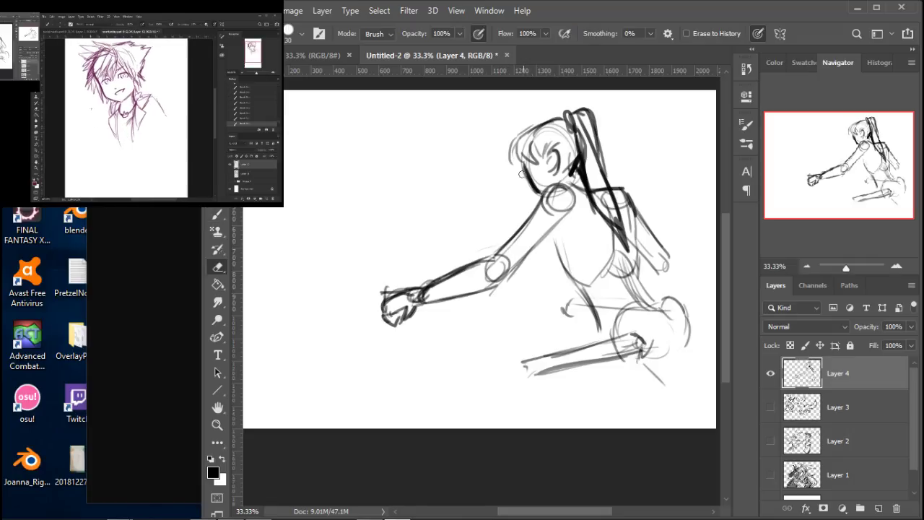
{"action": "left_click_drag", "start_coordinate": [528, 165], "coordinate": [549, 192]}
{"action": "key", "text": "b"}
{"action": "mouse_move", "coordinate": [514, 154]}
{"action": "left_mouse_down"}
{"action": "mouse_move", "coordinate": [520, 134]}
{"action": "mouse_move", "coordinate": [536, 133]}
{"action": "left_mouse_up"}
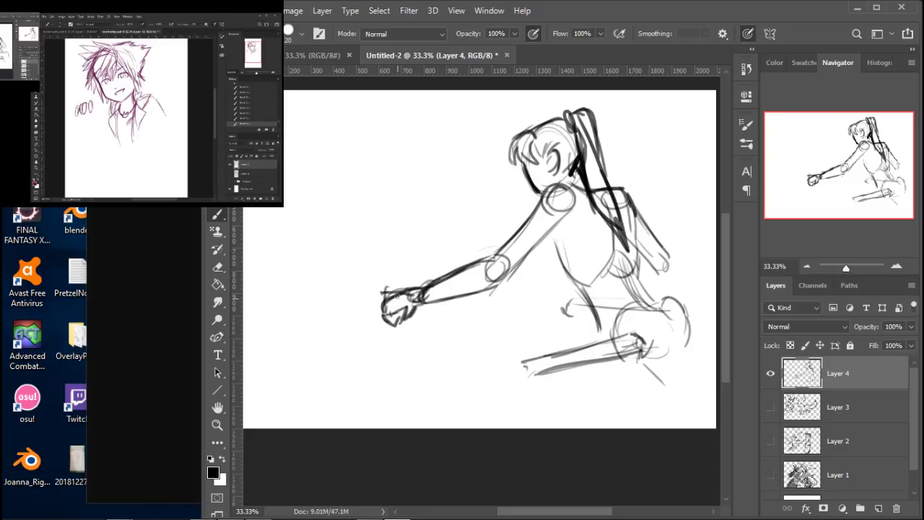
Draw a bow grip through the fist and the bow's upper limb curving up to a point.
{"action": "mouse_move", "coordinate": [387, 287]}
{"action": "left_mouse_down"}
{"action": "mouse_move", "coordinate": [385, 266]}
{"action": "mouse_move", "coordinate": [405, 265]}
{"action": "mouse_move", "coordinate": [396, 292]}
{"action": "mouse_move", "coordinate": [416, 357]}
{"action": "left_mouse_up"}
{"action": "mouse_move", "coordinate": [398, 324]}
{"action": "left_mouse_down"}
{"action": "mouse_move", "coordinate": [404, 345]}
{"action": "mouse_move", "coordinate": [424, 349]}
{"action": "left_mouse_up"}
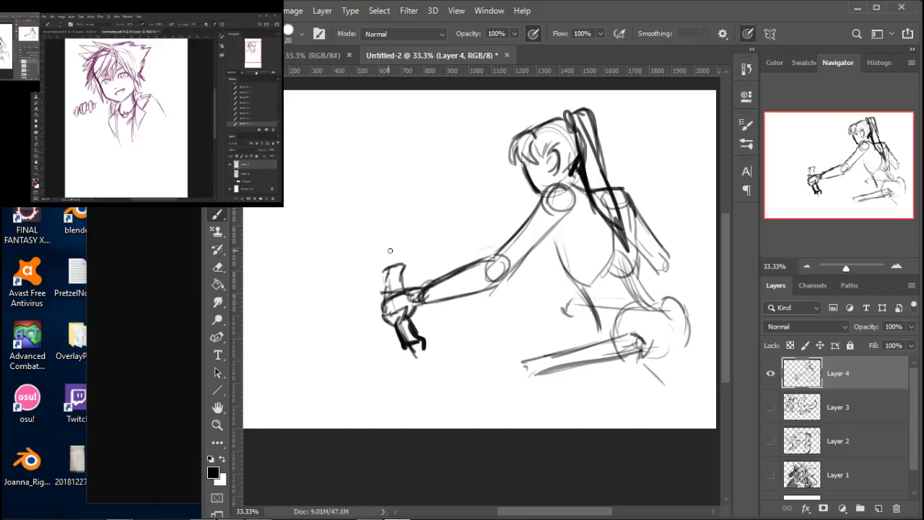
{"action": "mouse_move", "coordinate": [390, 266]}
{"action": "left_mouse_down"}
{"action": "mouse_move", "coordinate": [407, 187]}
{"action": "mouse_move", "coordinate": [393, 226]}
{"action": "mouse_move", "coordinate": [446, 146]}
{"action": "left_mouse_up"}
{"action": "mouse_move", "coordinate": [402, 266]}
{"action": "left_mouse_down"}
{"action": "mouse_move", "coordinate": [416, 189]}
{"action": "mouse_move", "coordinate": [412, 204]}
{"action": "mouse_move", "coordinate": [449, 138]}
{"action": "left_mouse_up"}
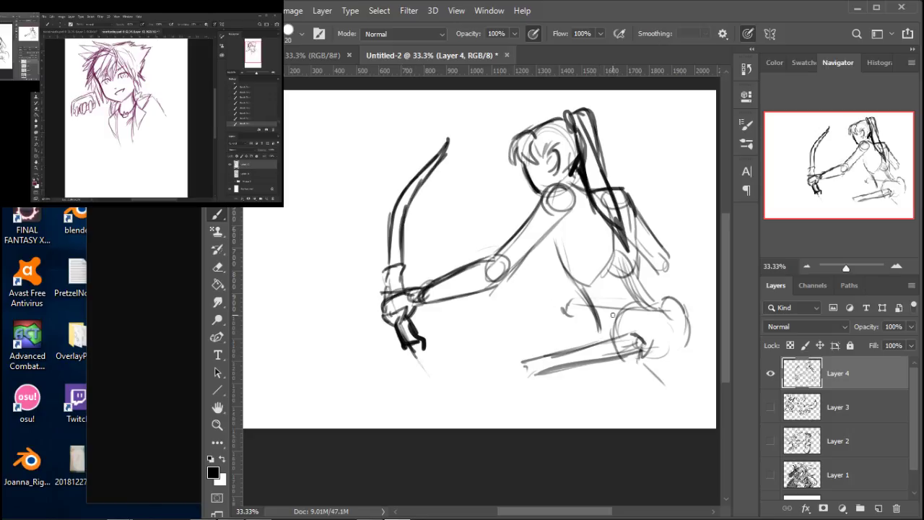
Outline the near thigh, knee, waistband and lower back with bold strokes.
{"action": "mouse_move", "coordinate": [530, 356]}
{"action": "left_mouse_down"}
{"action": "mouse_move", "coordinate": [499, 371]}
{"action": "mouse_move", "coordinate": [589, 344]}
{"action": "mouse_move", "coordinate": [528, 359]}
{"action": "mouse_move", "coordinate": [615, 323]}
{"action": "mouse_move", "coordinate": [501, 362]}
{"action": "mouse_move", "coordinate": [496, 393]}
{"action": "mouse_move", "coordinate": [623, 374]}
{"action": "left_mouse_up"}
{"action": "left_click_drag", "start_coordinate": [596, 317], "coordinate": [556, 347]}
{"action": "mouse_move", "coordinate": [606, 321]}
{"action": "left_mouse_down"}
{"action": "mouse_move", "coordinate": [584, 314]}
{"action": "mouse_move", "coordinate": [632, 296]}
{"action": "mouse_move", "coordinate": [597, 315]}
{"action": "mouse_move", "coordinate": [668, 303]}
{"action": "mouse_move", "coordinate": [627, 236]}
{"action": "left_mouse_up"}
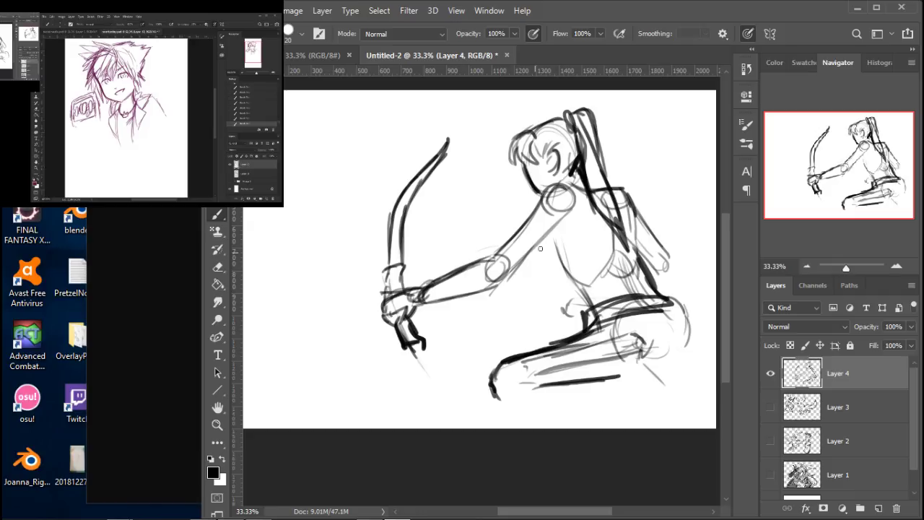
Draw a short sleeve around the front upper arm, with a cuff and an armpit fold.
{"action": "left_click_drag", "start_coordinate": [532, 222], "coordinate": [546, 247]}
{"action": "mouse_move", "coordinate": [543, 192]}
{"action": "left_mouse_down"}
{"action": "mouse_move", "coordinate": [526, 221]}
{"action": "mouse_move", "coordinate": [540, 253]}
{"action": "mouse_move", "coordinate": [552, 255]}
{"action": "left_mouse_up"}
{"action": "mouse_move", "coordinate": [574, 221]}
{"action": "left_mouse_down"}
{"action": "mouse_move", "coordinate": [551, 252]}
{"action": "mouse_move", "coordinate": [582, 221]}
{"action": "mouse_move", "coordinate": [565, 228]}
{"action": "left_mouse_up"}
{"action": "left_click_drag", "start_coordinate": [582, 184], "coordinate": [551, 193]}
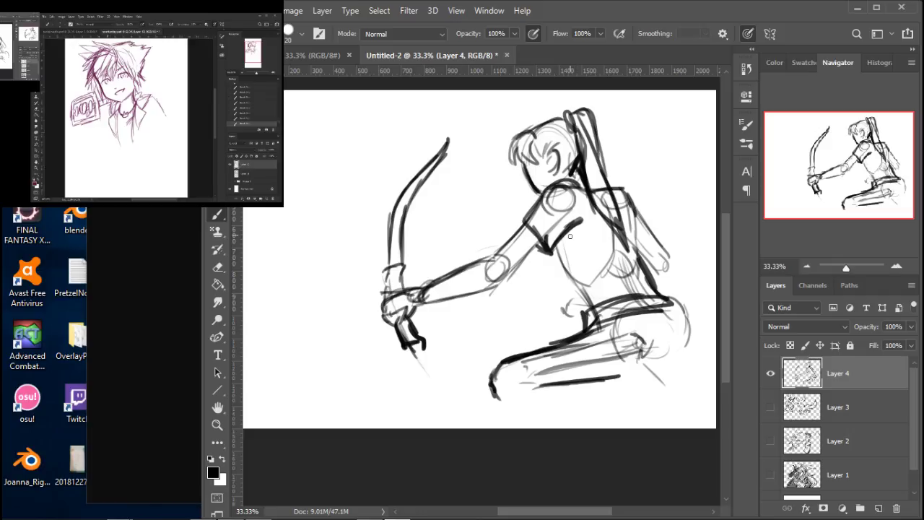
Outline a fitted vest on the torso and fill it with dense diagonal hatching.
{"action": "mouse_move", "coordinate": [576, 241]}
{"action": "left_mouse_down"}
{"action": "mouse_move", "coordinate": [563, 239]}
{"action": "mouse_move", "coordinate": [579, 245]}
{"action": "mouse_move", "coordinate": [600, 289]}
{"action": "left_mouse_up"}
{"action": "left_click_drag", "start_coordinate": [586, 226], "coordinate": [577, 247]}
{"action": "mouse_move", "coordinate": [596, 203]}
{"action": "left_mouse_down"}
{"action": "mouse_move", "coordinate": [581, 244]}
{"action": "mouse_move", "coordinate": [551, 262]}
{"action": "mouse_move", "coordinate": [600, 306]}
{"action": "mouse_move", "coordinate": [589, 274]}
{"action": "left_mouse_up"}
{"action": "left_click_drag", "start_coordinate": [642, 284], "coordinate": [625, 215]}
{"action": "left_click_drag", "start_coordinate": [641, 257], "coordinate": [614, 202]}
{"action": "mouse_move", "coordinate": [557, 243]}
{"action": "left_mouse_down"}
{"action": "mouse_move", "coordinate": [550, 260]}
{"action": "mouse_move", "coordinate": [563, 256]}
{"action": "mouse_move", "coordinate": [567, 267]}
{"action": "mouse_move", "coordinate": [598, 231]}
{"action": "mouse_move", "coordinate": [605, 250]}
{"action": "mouse_move", "coordinate": [580, 302]}
{"action": "mouse_move", "coordinate": [610, 245]}
{"action": "mouse_move", "coordinate": [618, 289]}
{"action": "mouse_move", "coordinate": [626, 253]}
{"action": "mouse_move", "coordinate": [641, 296]}
{"action": "mouse_move", "coordinate": [654, 286]}
{"action": "mouse_move", "coordinate": [657, 296]}
{"action": "left_mouse_up"}
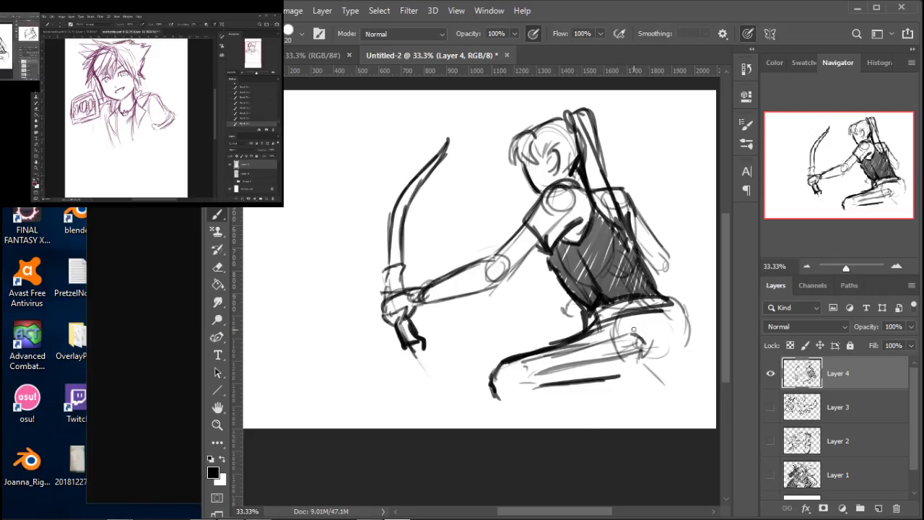
Outline the hips and near lower leg, and sketch the far bent leg with its foot.
{"action": "mouse_move", "coordinate": [642, 348]}
{"action": "left_mouse_down"}
{"action": "mouse_move", "coordinate": [639, 375]}
{"action": "mouse_move", "coordinate": [629, 346]}
{"action": "mouse_move", "coordinate": [627, 376]}
{"action": "mouse_move", "coordinate": [648, 404]}
{"action": "mouse_move", "coordinate": [634, 372]}
{"action": "mouse_move", "coordinate": [692, 340]}
{"action": "mouse_move", "coordinate": [624, 365]}
{"action": "mouse_move", "coordinate": [655, 396]}
{"action": "mouse_move", "coordinate": [687, 386]}
{"action": "mouse_move", "coordinate": [687, 338]}
{"action": "mouse_move", "coordinate": [674, 331]}
{"action": "mouse_move", "coordinate": [676, 344]}
{"action": "mouse_move", "coordinate": [674, 315]}
{"action": "mouse_move", "coordinate": [681, 380]}
{"action": "mouse_move", "coordinate": [683, 346]}
{"action": "mouse_move", "coordinate": [567, 344]}
{"action": "mouse_move", "coordinate": [595, 331]}
{"action": "mouse_move", "coordinate": [504, 367]}
{"action": "mouse_move", "coordinate": [500, 396]}
{"action": "mouse_move", "coordinate": [515, 405]}
{"action": "mouse_move", "coordinate": [538, 384]}
{"action": "mouse_move", "coordinate": [513, 415]}
{"action": "mouse_move", "coordinate": [575, 423]}
{"action": "left_mouse_up"}
{"action": "mouse_move", "coordinate": [550, 280]}
{"action": "left_mouse_down"}
{"action": "mouse_move", "coordinate": [541, 315]}
{"action": "mouse_move", "coordinate": [556, 314]}
{"action": "mouse_move", "coordinate": [542, 298]}
{"action": "left_mouse_up"}
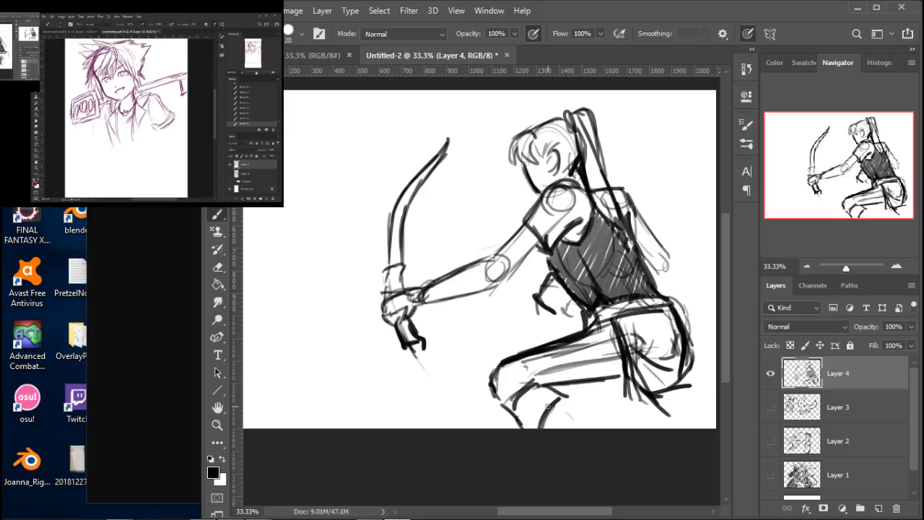
{"action": "left_click_drag", "start_coordinate": [544, 310], "coordinate": [574, 302]}
{"action": "mouse_move", "coordinate": [534, 333]}
{"action": "left_mouse_down"}
{"action": "mouse_move", "coordinate": [531, 301]}
{"action": "mouse_move", "coordinate": [518, 344]}
{"action": "mouse_move", "coordinate": [572, 334]}
{"action": "mouse_move", "coordinate": [557, 372]}
{"action": "left_mouse_up"}
{"action": "mouse_move", "coordinate": [537, 315]}
{"action": "left_mouse_down"}
{"action": "mouse_move", "coordinate": [510, 404]}
{"action": "mouse_move", "coordinate": [499, 412]}
{"action": "mouse_move", "coordinate": [498, 394]}
{"action": "mouse_move", "coordinate": [473, 409]}
{"action": "mouse_move", "coordinate": [523, 416]}
{"action": "mouse_move", "coordinate": [483, 398]}
{"action": "left_mouse_up"}
{"action": "mouse_move", "coordinate": [546, 349]}
{"action": "left_mouse_down"}
{"action": "mouse_move", "coordinate": [526, 420]}
{"action": "mouse_move", "coordinate": [533, 418]}
{"action": "left_mouse_up"}
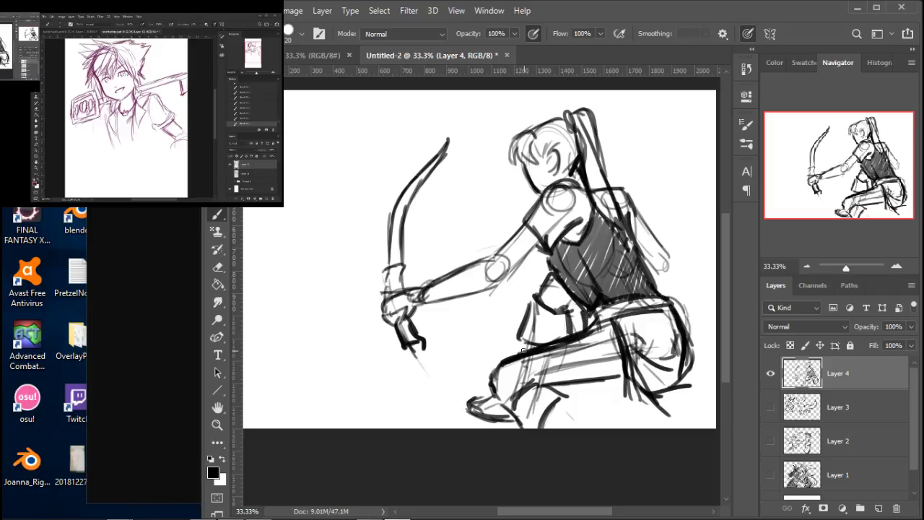
Darken the folds and hem around the far knee and extend the near shin to the canvas edge.
{"action": "mouse_move", "coordinate": [536, 296]}
{"action": "left_mouse_down"}
{"action": "mouse_move", "coordinate": [515, 340]}
{"action": "mouse_move", "coordinate": [545, 343]}
{"action": "left_mouse_up"}
{"action": "mouse_move", "coordinate": [540, 271]}
{"action": "left_mouse_down"}
{"action": "mouse_move", "coordinate": [547, 301]}
{"action": "mouse_move", "coordinate": [576, 316]}
{"action": "mouse_move", "coordinate": [578, 330]}
{"action": "left_mouse_up"}
{"action": "left_click_drag", "start_coordinate": [574, 318], "coordinate": [583, 340]}
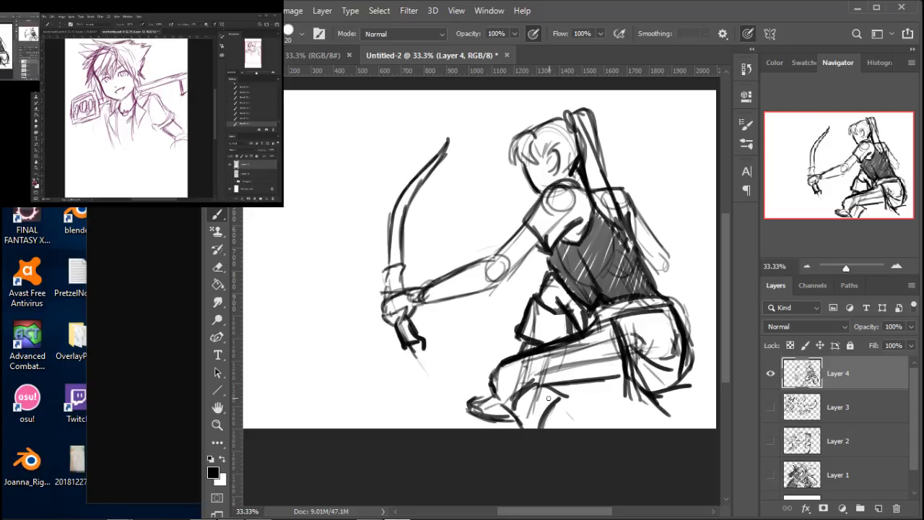
{"action": "left_click_drag", "start_coordinate": [565, 400], "coordinate": [597, 427]}
Draw the bow's lower limb curving down toward the foot and a long string joining both tips.
{"action": "mouse_move", "coordinate": [410, 348]}
{"action": "left_mouse_down"}
{"action": "mouse_move", "coordinate": [437, 390]}
{"action": "mouse_move", "coordinate": [491, 399]}
{"action": "mouse_move", "coordinate": [442, 383]}
{"action": "mouse_move", "coordinate": [504, 419]}
{"action": "left_mouse_up"}
{"action": "left_click_drag", "start_coordinate": [445, 168], "coordinate": [460, 239]}
{"action": "left_click_drag", "start_coordinate": [448, 151], "coordinate": [465, 263]}
{"action": "left_click_drag", "start_coordinate": [442, 176], "coordinate": [478, 355]}
{"action": "mouse_move", "coordinate": [454, 221]}
{"action": "left_mouse_down"}
{"action": "mouse_move", "coordinate": [493, 405]}
{"action": "mouse_move", "coordinate": [477, 309]}
{"action": "left_mouse_up"}
{"action": "left_click_drag", "start_coordinate": [446, 159], "coordinate": [467, 282]}
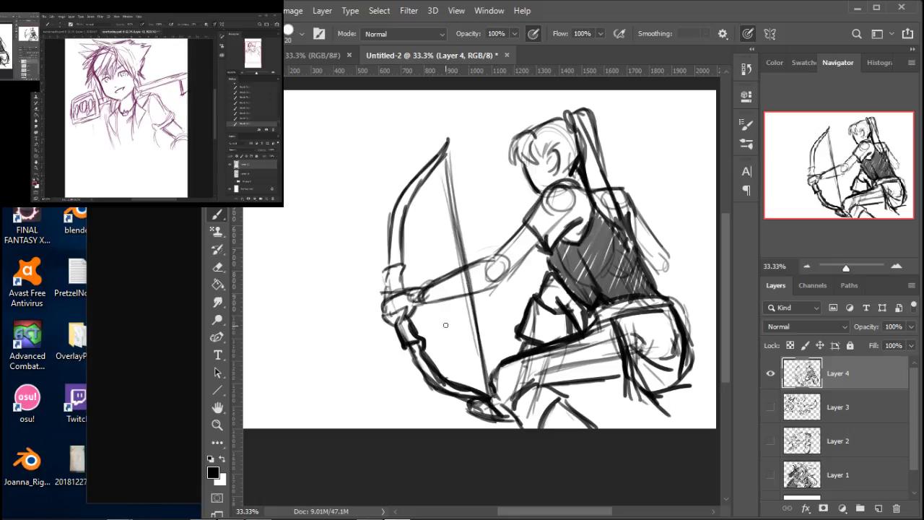
Erase the bowstring where it crosses the forearm and touch up the wrist lines with the brush.
{"action": "key", "text": "e"}
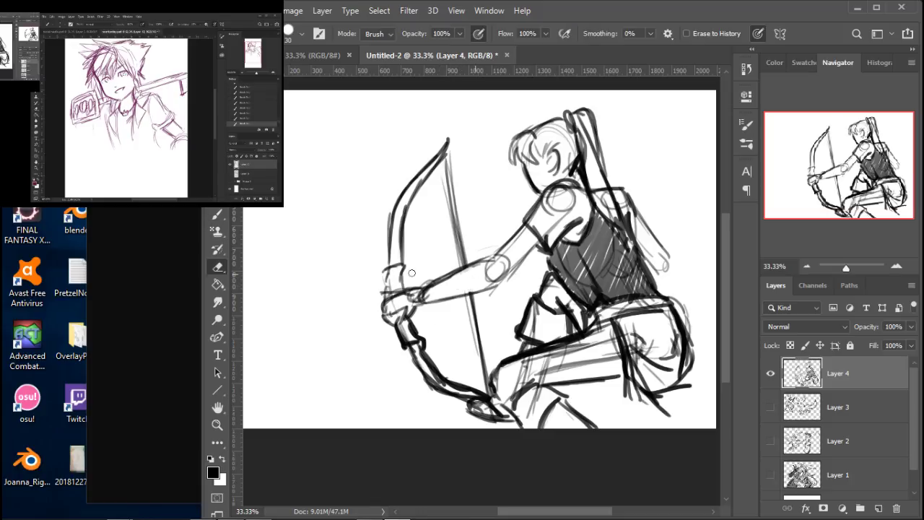
{"action": "key", "text": "b"}
{"action": "mouse_move", "coordinate": [406, 306]}
{"action": "left_mouse_down"}
{"action": "mouse_move", "coordinate": [510, 323]}
{"action": "mouse_move", "coordinate": [432, 314]}
{"action": "mouse_move", "coordinate": [427, 297]}
{"action": "left_mouse_up"}
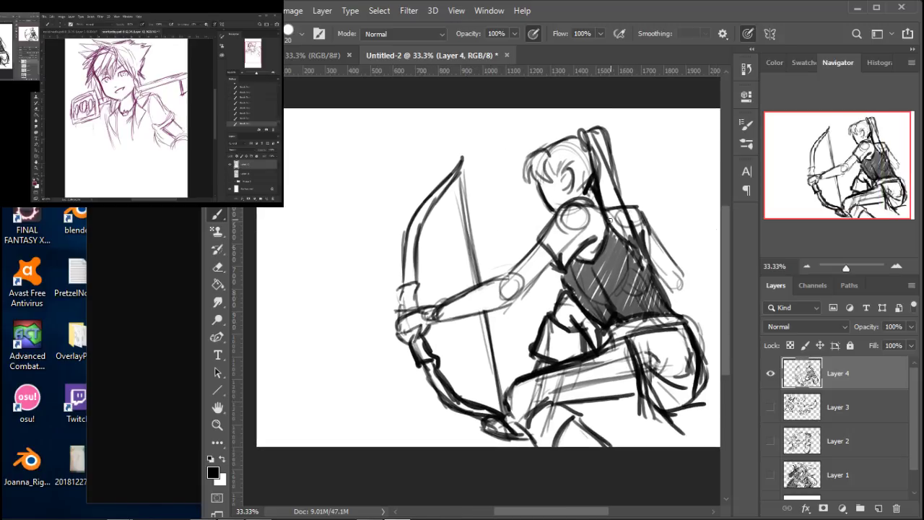
Erase the stray lines inside the upper ponytail and return to the Brush tool.
{"action": "key", "text": "e"}
{"action": "mouse_move", "coordinate": [609, 189]}
{"action": "left_mouse_down"}
{"action": "mouse_move", "coordinate": [625, 230]}
{"action": "mouse_move", "coordinate": [604, 143]}
{"action": "mouse_move", "coordinate": [599, 177]}
{"action": "left_mouse_up"}
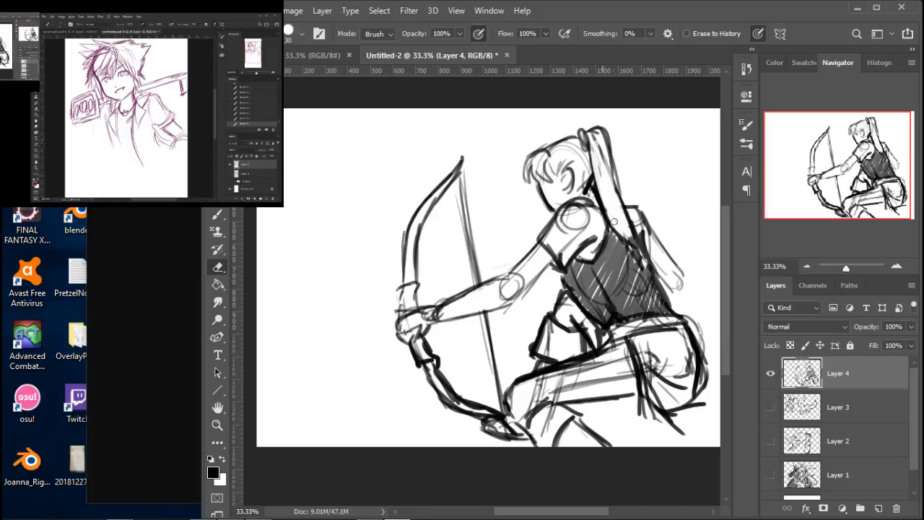
{"action": "key", "text": "b"}
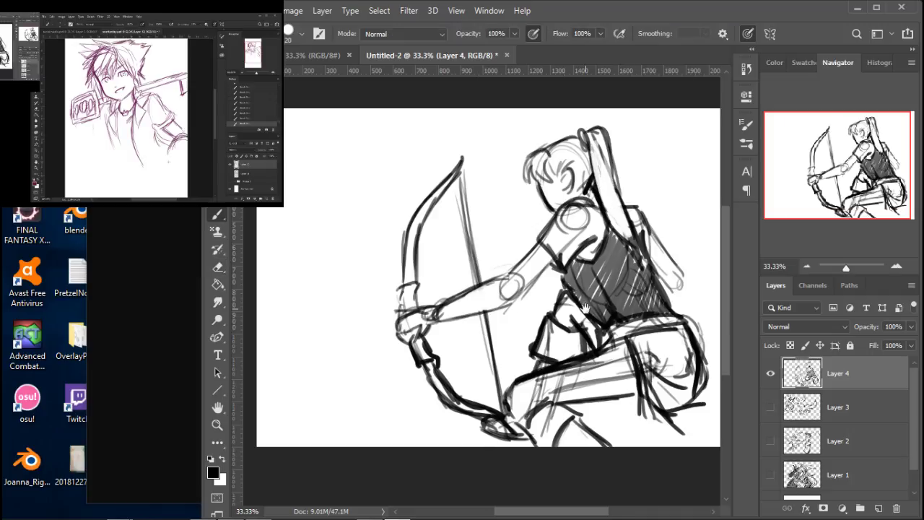
Outline the rear arm behind the back with a bold sleeve edge and bent elbow.
{"action": "left_click_drag", "start_coordinate": [595, 312], "coordinate": [529, 303]}
{"action": "mouse_move", "coordinate": [605, 287]}
{"action": "left_mouse_down"}
{"action": "mouse_move", "coordinate": [619, 270]}
{"action": "mouse_move", "coordinate": [613, 288]}
{"action": "left_mouse_up"}
{"action": "mouse_move", "coordinate": [586, 246]}
{"action": "left_mouse_down"}
{"action": "mouse_move", "coordinate": [592, 251]}
{"action": "mouse_move", "coordinate": [589, 221]}
{"action": "left_mouse_up"}
Draw a dark hatched bracer around the front forearm and refine the hand gripping the bow.
{"action": "mouse_move", "coordinate": [367, 286]}
{"action": "left_mouse_down"}
{"action": "mouse_move", "coordinate": [380, 309]}
{"action": "mouse_move", "coordinate": [431, 269]}
{"action": "mouse_move", "coordinate": [433, 303]}
{"action": "left_mouse_up"}
{"action": "left_click_drag", "start_coordinate": [376, 312], "coordinate": [433, 303]}
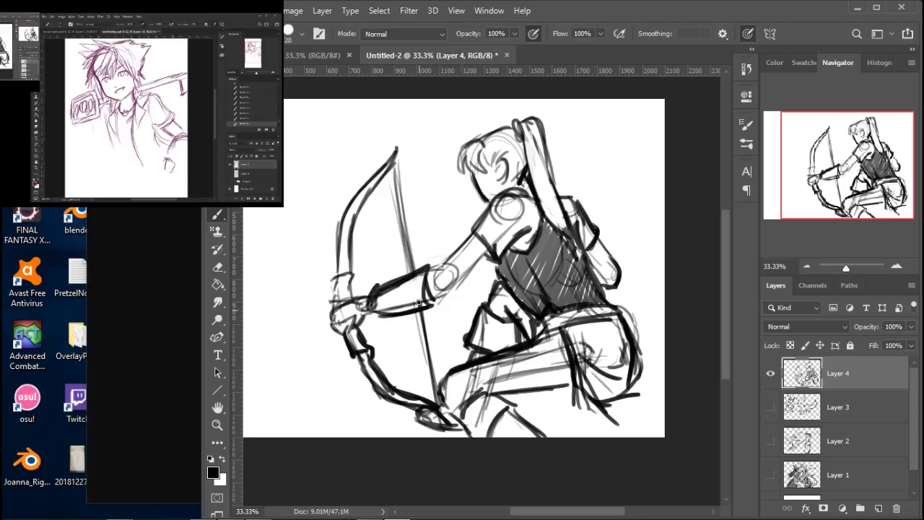
{"action": "mouse_move", "coordinate": [375, 304]}
{"action": "left_mouse_down"}
{"action": "mouse_move", "coordinate": [423, 277]}
{"action": "mouse_move", "coordinate": [426, 298]}
{"action": "mouse_move", "coordinate": [382, 314]}
{"action": "mouse_move", "coordinate": [392, 295]}
{"action": "left_mouse_up"}
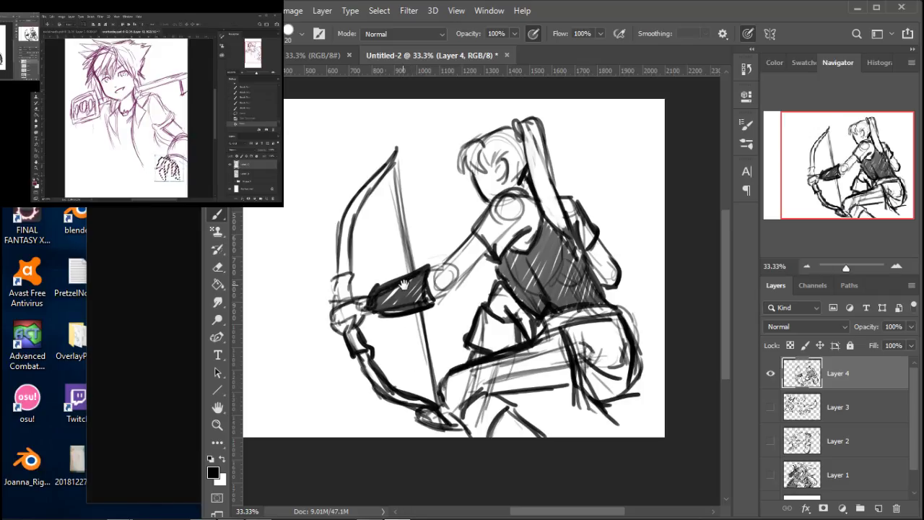
{"action": "scroll", "coordinate": [441, 205], "scroll_direction": "left", "scroll_amount": 5}
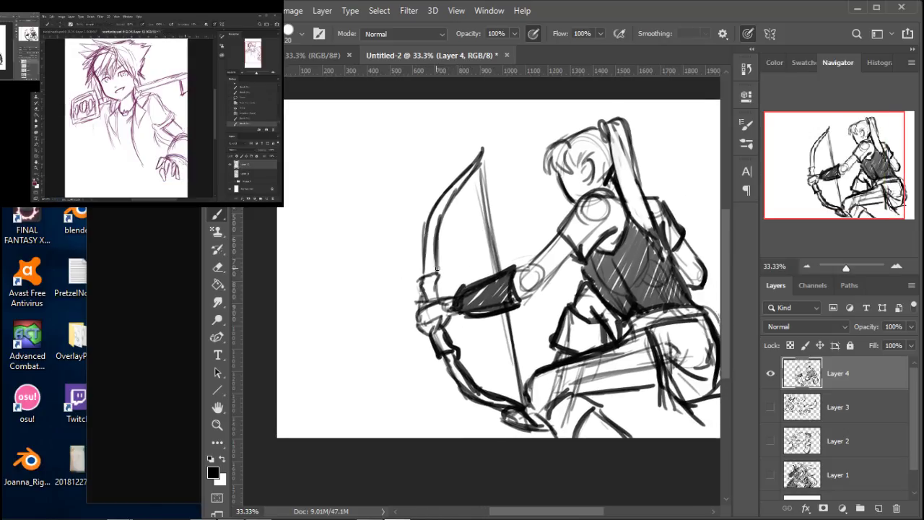
{"action": "left_click_drag", "start_coordinate": [417, 309], "coordinate": [438, 302]}
Erase the rough construction lines inside the near thigh and redraw its upper and lower outlines boldly.
{"action": "key", "text": "space"}
{"action": "mouse_move", "coordinate": [479, 221]}
{"action": "left_mouse_down"}
{"action": "mouse_move", "coordinate": [402, 250]}
{"action": "mouse_move", "coordinate": [466, 268]}
{"action": "mouse_move", "coordinate": [468, 206]}
{"action": "left_mouse_up"}
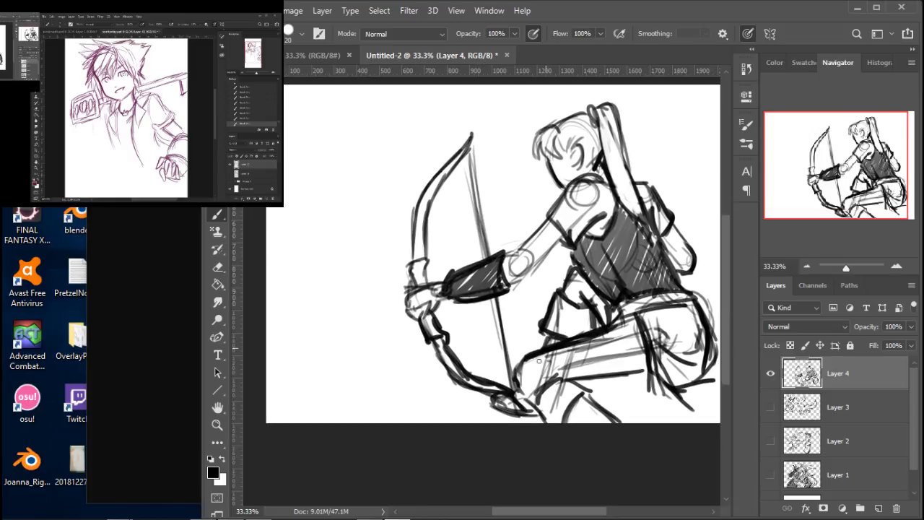
{"action": "key", "text": "e"}
{"action": "mouse_move", "coordinate": [549, 372]}
{"action": "left_mouse_down"}
{"action": "mouse_move", "coordinate": [593, 348]}
{"action": "mouse_move", "coordinate": [578, 368]}
{"action": "left_mouse_up"}
{"action": "key", "text": "b"}
{"action": "left_click_drag", "start_coordinate": [569, 336], "coordinate": [640, 317]}
{"action": "left_click_drag", "start_coordinate": [554, 374], "coordinate": [582, 384]}
{"action": "left_click_drag", "start_coordinate": [581, 372], "coordinate": [648, 369]}
Strengthen the near knee's outline and add an angular cuff across the lower leg just below it.
{"action": "left_click_drag", "start_coordinate": [521, 372], "coordinate": [530, 397]}
{"action": "mouse_move", "coordinate": [534, 355]}
{"action": "left_mouse_down"}
{"action": "mouse_move", "coordinate": [523, 388]}
{"action": "mouse_move", "coordinate": [554, 376]}
{"action": "mouse_move", "coordinate": [531, 405]}
{"action": "mouse_move", "coordinate": [557, 377]}
{"action": "mouse_move", "coordinate": [558, 422]}
{"action": "left_mouse_up"}
{"action": "left_click_drag", "start_coordinate": [551, 371], "coordinate": [580, 383]}
{"action": "mouse_move", "coordinate": [583, 385]}
{"action": "left_mouse_down"}
{"action": "mouse_move", "coordinate": [598, 393]}
{"action": "mouse_move", "coordinate": [560, 422]}
{"action": "mouse_move", "coordinate": [597, 394]}
{"action": "left_mouse_up"}
{"action": "left_click_drag", "start_coordinate": [601, 390], "coordinate": [598, 405]}
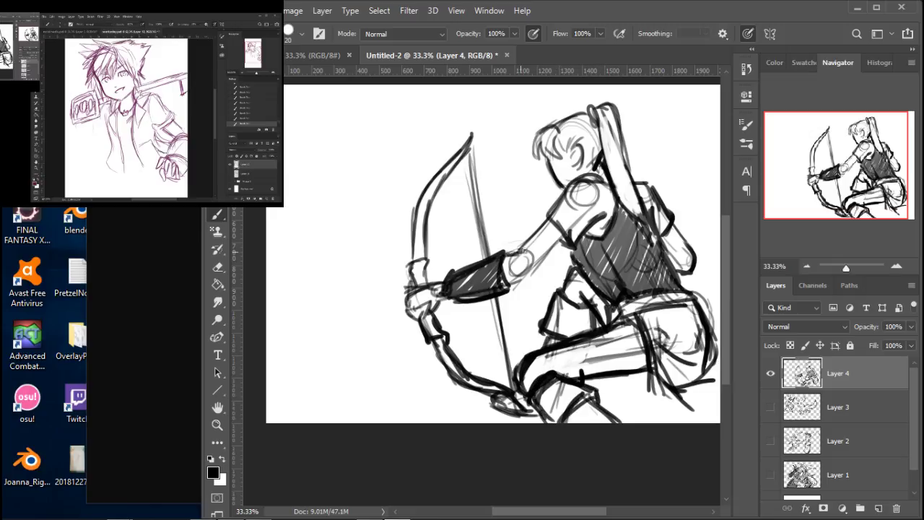
Darken the front upper arm's outline, and add a curled tip and a firmer string to the bow.
{"action": "left_click_drag", "start_coordinate": [546, 226], "coordinate": [504, 283]}
{"action": "left_click_drag", "start_coordinate": [565, 240], "coordinate": [524, 282]}
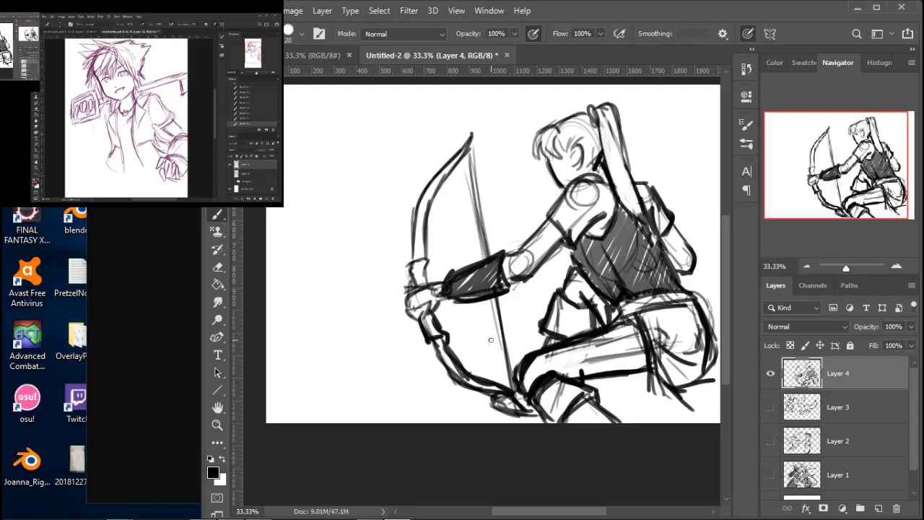
{"action": "left_click_drag", "start_coordinate": [483, 259], "coordinate": [509, 249]}
{"action": "mouse_move", "coordinate": [494, 129]}
{"action": "left_mouse_down"}
{"action": "mouse_move", "coordinate": [498, 168]}
{"action": "mouse_move", "coordinate": [482, 124]}
{"action": "mouse_move", "coordinate": [494, 131]}
{"action": "left_mouse_up"}
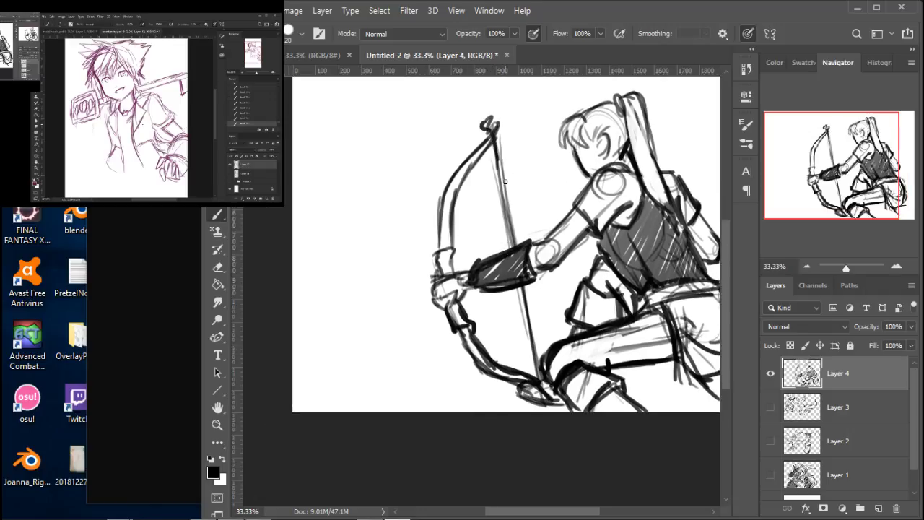
{"action": "left_click_drag", "start_coordinate": [500, 202], "coordinate": [524, 313]}
Shade the hair, ponytail, sleeve and back of the vest with diagonal hatching.
{"action": "mouse_move", "coordinate": [469, 264]}
{"action": "left_mouse_down"}
{"action": "mouse_move", "coordinate": [417, 317]}
{"action": "mouse_move", "coordinate": [412, 304]}
{"action": "left_mouse_up"}
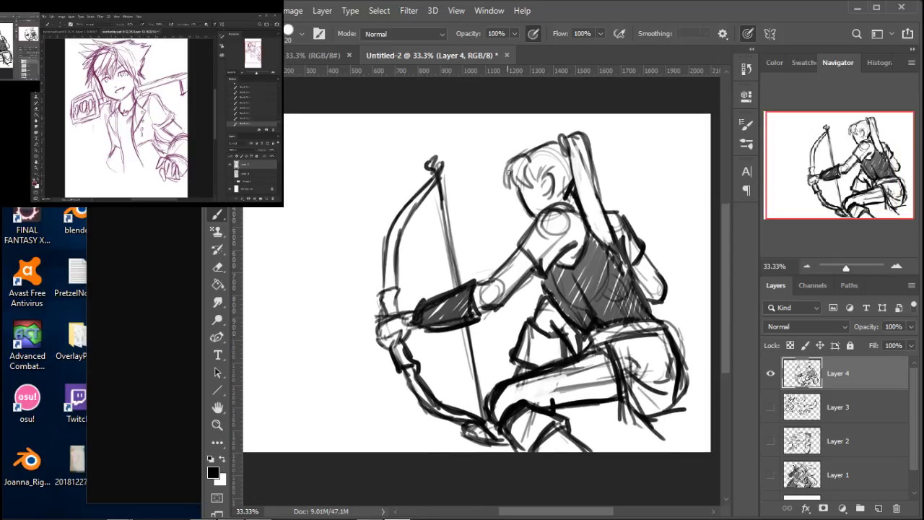
{"action": "mouse_move", "coordinate": [511, 168]}
{"action": "left_mouse_down"}
{"action": "mouse_move", "coordinate": [532, 175]}
{"action": "mouse_move", "coordinate": [559, 153]}
{"action": "mouse_move", "coordinate": [557, 191]}
{"action": "mouse_move", "coordinate": [579, 139]}
{"action": "mouse_move", "coordinate": [575, 166]}
{"action": "mouse_move", "coordinate": [590, 167]}
{"action": "mouse_move", "coordinate": [585, 215]}
{"action": "mouse_move", "coordinate": [599, 208]}
{"action": "mouse_move", "coordinate": [605, 241]}
{"action": "mouse_move", "coordinate": [621, 258]}
{"action": "mouse_move", "coordinate": [613, 248]}
{"action": "mouse_move", "coordinate": [615, 336]}
{"action": "left_mouse_up"}
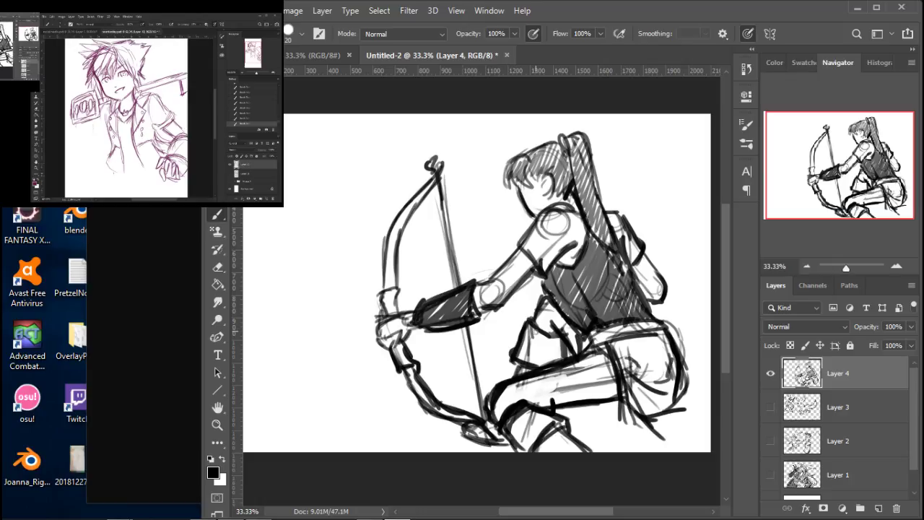
{"action": "mouse_move", "coordinate": [595, 235]}
{"action": "left_mouse_down"}
{"action": "mouse_move", "coordinate": [614, 271]}
{"action": "mouse_move", "coordinate": [612, 312]}
{"action": "mouse_move", "coordinate": [637, 311]}
{"action": "mouse_move", "coordinate": [615, 253]}
{"action": "mouse_move", "coordinate": [630, 276]}
{"action": "mouse_move", "coordinate": [590, 318]}
{"action": "mouse_move", "coordinate": [602, 324]}
{"action": "mouse_move", "coordinate": [578, 211]}
{"action": "mouse_move", "coordinate": [572, 231]}
{"action": "mouse_move", "coordinate": [584, 274]}
{"action": "mouse_move", "coordinate": [568, 238]}
{"action": "mouse_move", "coordinate": [549, 253]}
{"action": "mouse_move", "coordinate": [551, 268]}
{"action": "left_mouse_up"}
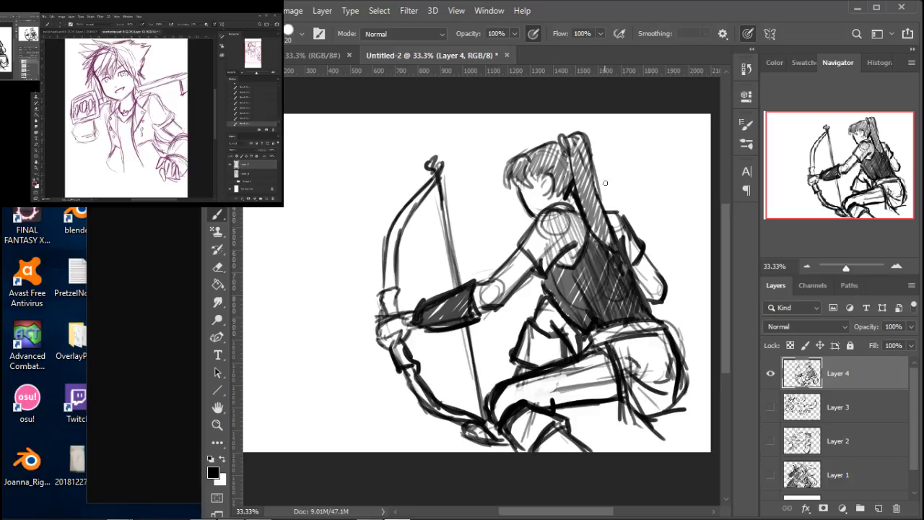
Draw faint, slightly curved horizontal lines in the empty area in front of the bow.
{"action": "key", "text": "space"}
{"action": "left_click_drag", "start_coordinate": [462, 253], "coordinate": [526, 227]}
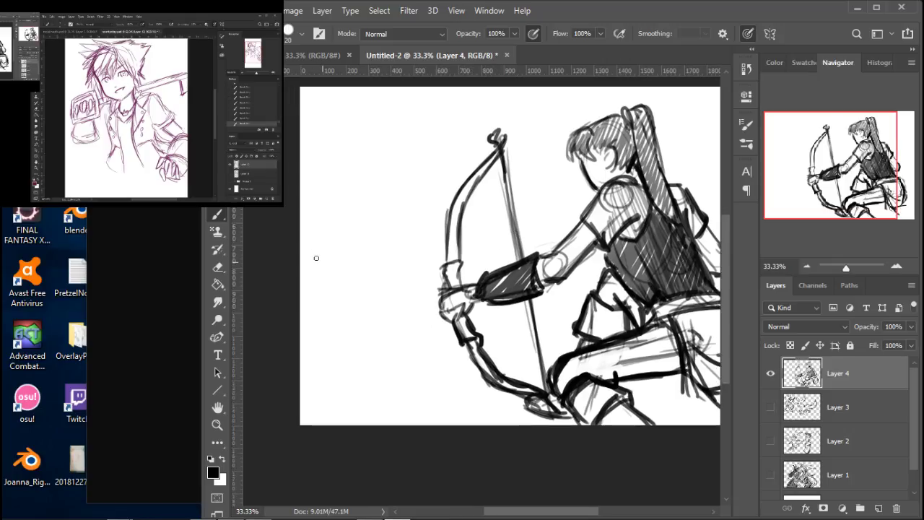
{"action": "left_click_drag", "start_coordinate": [324, 266], "coordinate": [439, 262]}
{"action": "left_click_drag", "start_coordinate": [349, 329], "coordinate": [428, 313]}
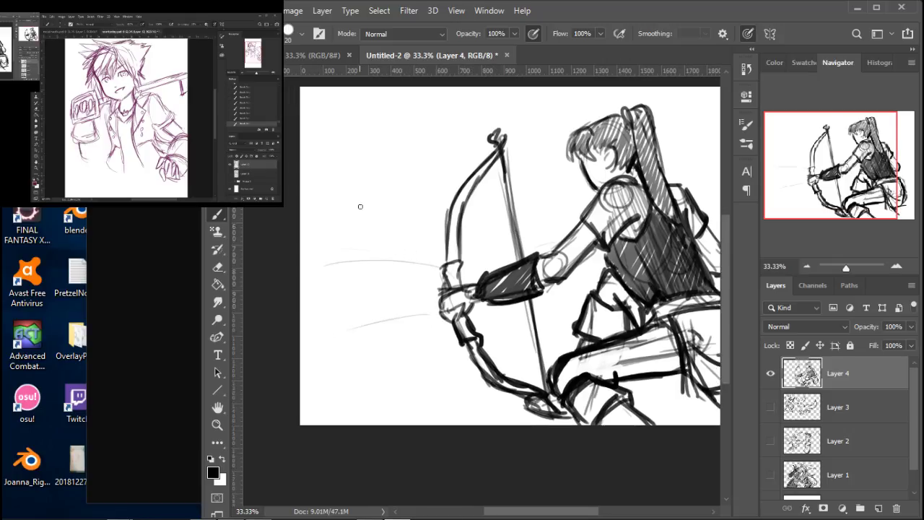
{"action": "left_click_drag", "start_coordinate": [385, 192], "coordinate": [343, 208]}
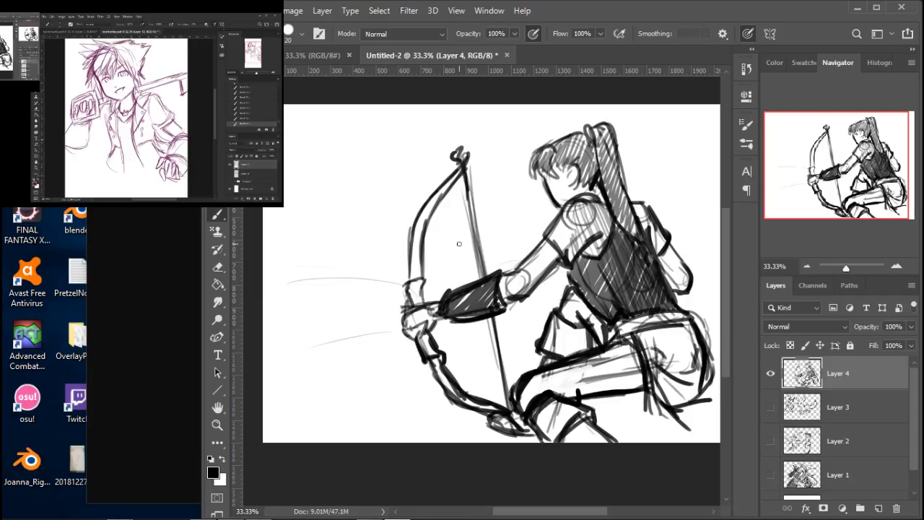
Sketch a low rail fence with upright posts and a ground line in the empty area in front of the bow.
{"action": "mouse_move", "coordinate": [269, 237]}
{"action": "left_mouse_down"}
{"action": "mouse_move", "coordinate": [283, 296]}
{"action": "mouse_move", "coordinate": [274, 303]}
{"action": "mouse_move", "coordinate": [343, 293]}
{"action": "left_mouse_up"}
{"action": "mouse_move", "coordinate": [283, 252]}
{"action": "left_mouse_down"}
{"action": "mouse_move", "coordinate": [292, 278]}
{"action": "mouse_move", "coordinate": [356, 259]}
{"action": "left_mouse_up"}
{"action": "mouse_move", "coordinate": [292, 273]}
{"action": "left_mouse_down"}
{"action": "mouse_move", "coordinate": [354, 268]}
{"action": "mouse_move", "coordinate": [361, 288]}
{"action": "left_mouse_up"}
{"action": "mouse_move", "coordinate": [355, 236]}
{"action": "left_mouse_down"}
{"action": "mouse_move", "coordinate": [358, 301]}
{"action": "mouse_move", "coordinate": [367, 292]}
{"action": "left_mouse_up"}
{"action": "left_click_drag", "start_coordinate": [366, 255], "coordinate": [368, 299]}
{"action": "mouse_move", "coordinate": [396, 296]}
{"action": "left_mouse_down"}
{"action": "mouse_move", "coordinate": [344, 304]}
{"action": "mouse_move", "coordinate": [400, 301]}
{"action": "left_mouse_up"}
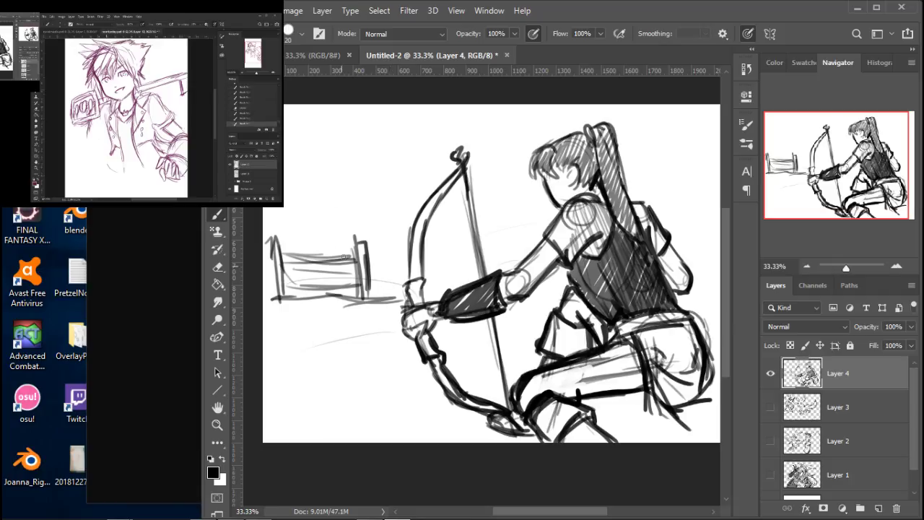
Draw rough ground lines and a diagonally hatched shadow beneath the archer's hips and thigh.
{"action": "left_click_drag", "start_coordinate": [492, 189], "coordinate": [419, 211]}
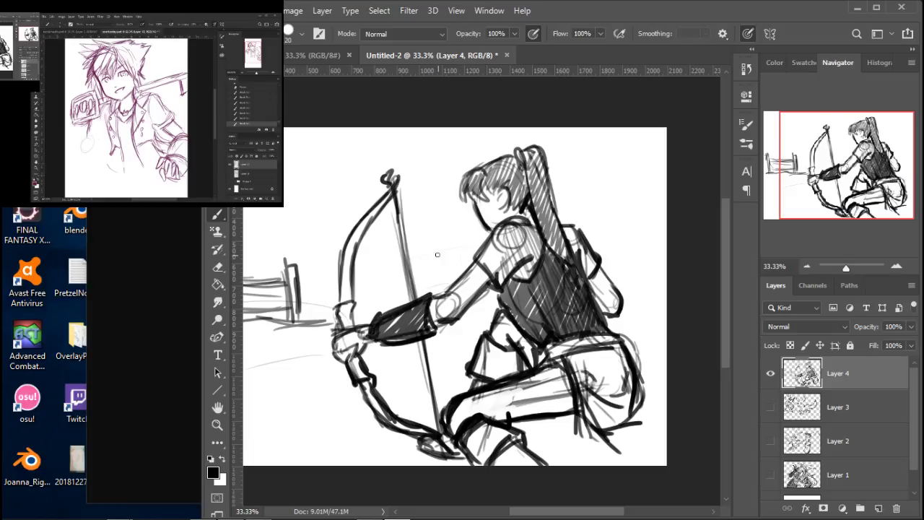
{"action": "left_click_drag", "start_coordinate": [407, 259], "coordinate": [512, 223]}
{"action": "left_click_drag", "start_coordinate": [590, 248], "coordinate": [518, 207]}
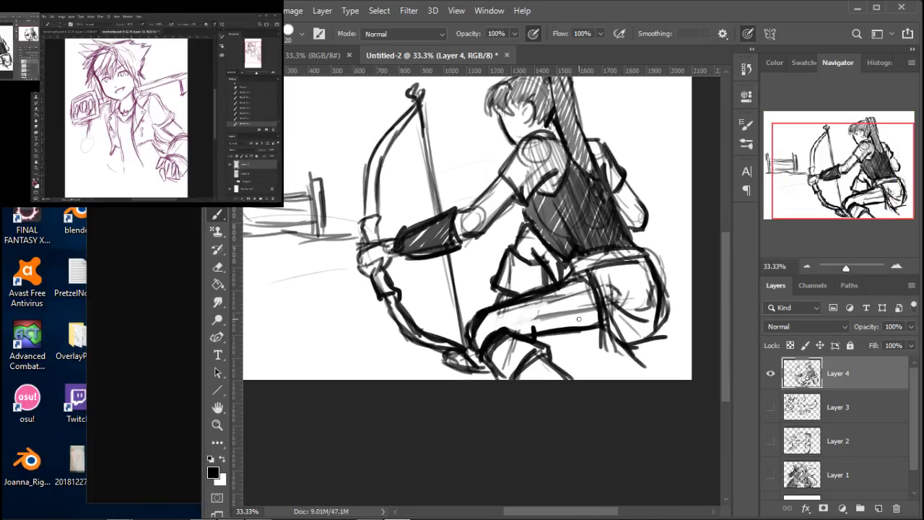
{"action": "mouse_move", "coordinate": [586, 332]}
{"action": "left_mouse_down"}
{"action": "mouse_move", "coordinate": [563, 348]}
{"action": "mouse_move", "coordinate": [599, 356]}
{"action": "mouse_move", "coordinate": [673, 351]}
{"action": "mouse_move", "coordinate": [671, 334]}
{"action": "mouse_move", "coordinate": [683, 345]}
{"action": "left_mouse_up"}
{"action": "left_click_drag", "start_coordinate": [569, 355], "coordinate": [673, 363]}
{"action": "mouse_move", "coordinate": [572, 339]}
{"action": "left_mouse_down"}
{"action": "mouse_move", "coordinate": [552, 361]}
{"action": "mouse_move", "coordinate": [566, 366]}
{"action": "mouse_move", "coordinate": [567, 343]}
{"action": "mouse_move", "coordinate": [583, 329]}
{"action": "mouse_move", "coordinate": [556, 368]}
{"action": "mouse_move", "coordinate": [604, 346]}
{"action": "mouse_move", "coordinate": [600, 380]}
{"action": "mouse_move", "coordinate": [679, 346]}
{"action": "left_mouse_up"}
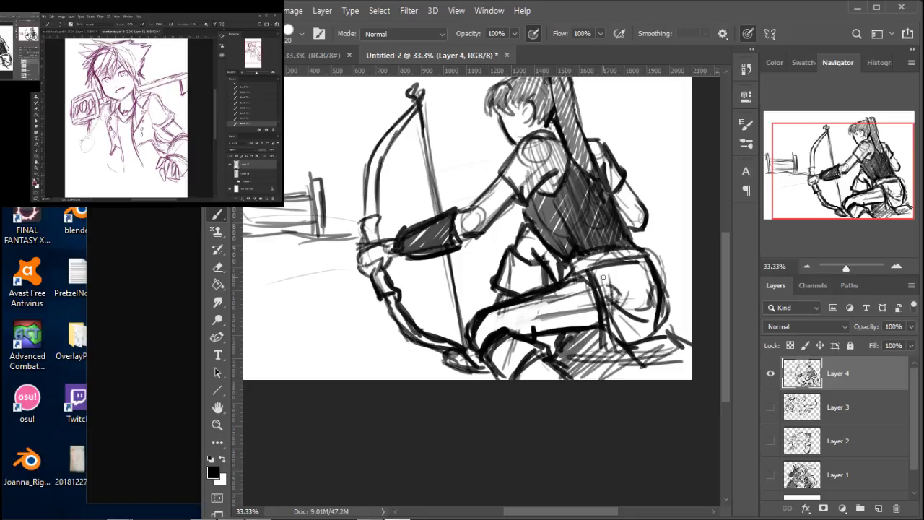
Hatch the archer's shorts, and shade the near lower leg and the bow's lower tip.
{"action": "mouse_move", "coordinate": [601, 275]}
{"action": "left_mouse_down"}
{"action": "mouse_move", "coordinate": [611, 307]}
{"action": "mouse_move", "coordinate": [661, 288]}
{"action": "mouse_move", "coordinate": [628, 338]}
{"action": "mouse_move", "coordinate": [666, 287]}
{"action": "mouse_move", "coordinate": [658, 257]}
{"action": "mouse_move", "coordinate": [655, 302]}
{"action": "left_mouse_up"}
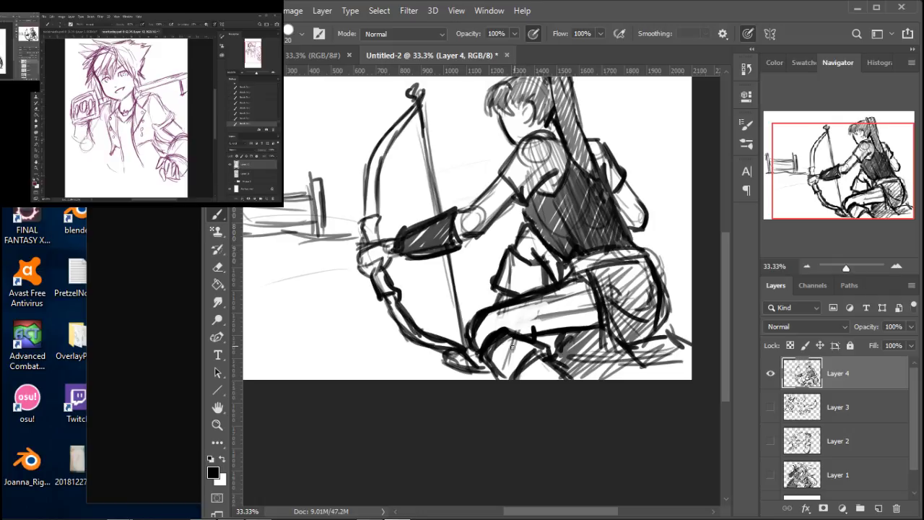
{"action": "mouse_move", "coordinate": [491, 353]}
{"action": "left_mouse_down"}
{"action": "mouse_move", "coordinate": [515, 333]}
{"action": "mouse_move", "coordinate": [501, 358]}
{"action": "mouse_move", "coordinate": [519, 337]}
{"action": "mouse_move", "coordinate": [509, 380]}
{"action": "mouse_move", "coordinate": [534, 352]}
{"action": "mouse_move", "coordinate": [524, 375]}
{"action": "mouse_move", "coordinate": [540, 356]}
{"action": "mouse_move", "coordinate": [528, 376]}
{"action": "mouse_move", "coordinate": [543, 359]}
{"action": "mouse_move", "coordinate": [537, 378]}
{"action": "mouse_move", "coordinate": [549, 370]}
{"action": "mouse_move", "coordinate": [556, 384]}
{"action": "mouse_move", "coordinate": [559, 368]}
{"action": "mouse_move", "coordinate": [544, 366]}
{"action": "mouse_move", "coordinate": [528, 392]}
{"action": "left_mouse_up"}
{"action": "mouse_move", "coordinate": [472, 366]}
{"action": "left_mouse_down"}
{"action": "mouse_move", "coordinate": [462, 360]}
{"action": "mouse_move", "coordinate": [487, 361]}
{"action": "left_mouse_up"}
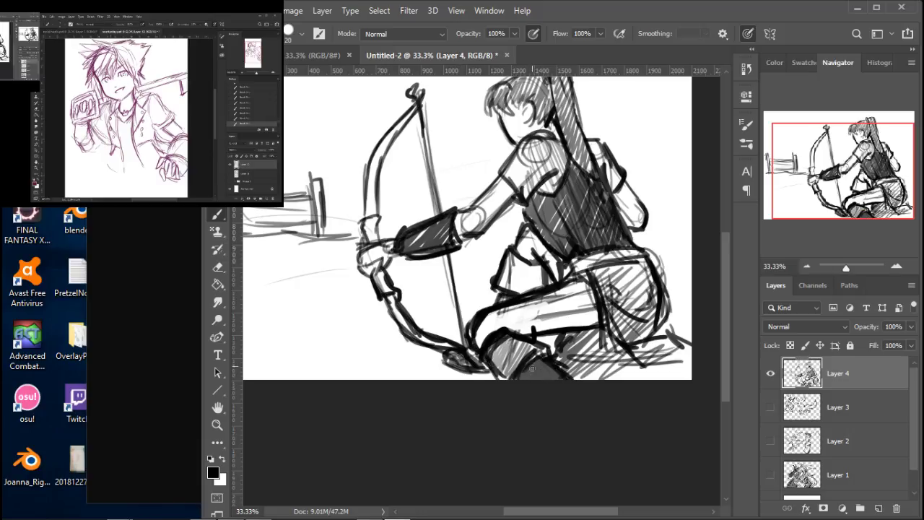
Darken the fence post farthest from the archer and extend its rails to the canvas edge.
{"action": "left_click_drag", "start_coordinate": [486, 328], "coordinate": [597, 405]}
{"action": "left_click_drag", "start_coordinate": [331, 265], "coordinate": [345, 268]}
{"action": "left_click_drag", "start_coordinate": [333, 303], "coordinate": [350, 296]}
{"action": "left_click_drag", "start_coordinate": [345, 256], "coordinate": [351, 310]}
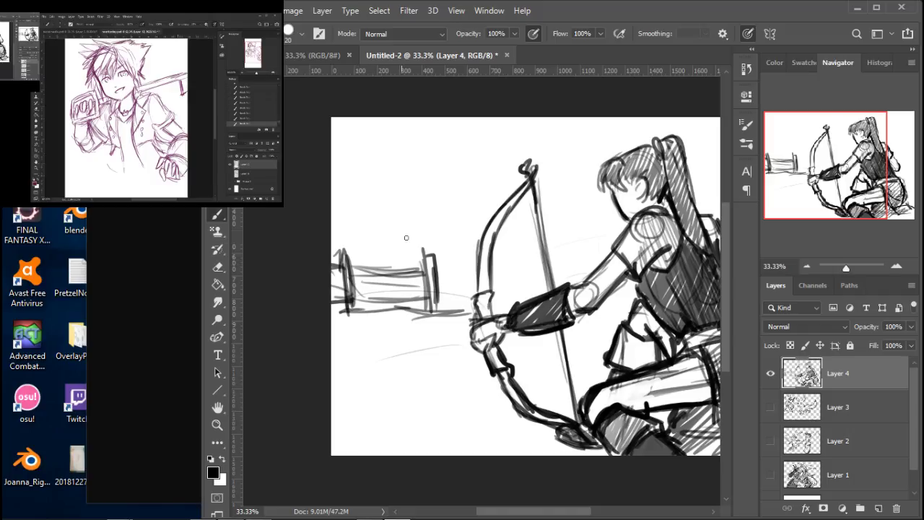
Sketch the narrow upright body of a small figure standing behind the fence.
{"action": "left_click_drag", "start_coordinate": [378, 227], "coordinate": [313, 256]}
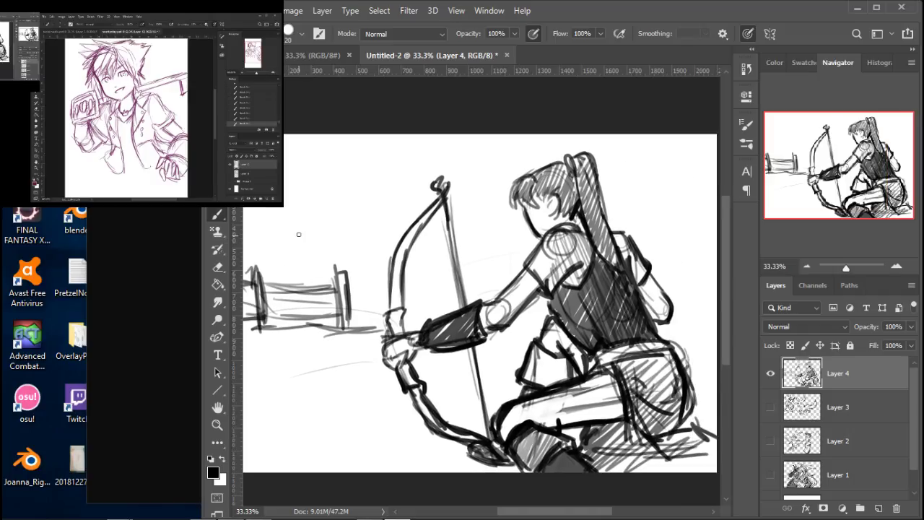
{"action": "mouse_move", "coordinate": [304, 255]}
{"action": "left_mouse_down"}
{"action": "mouse_move", "coordinate": [337, 231]}
{"action": "mouse_move", "coordinate": [343, 207]}
{"action": "left_mouse_up"}
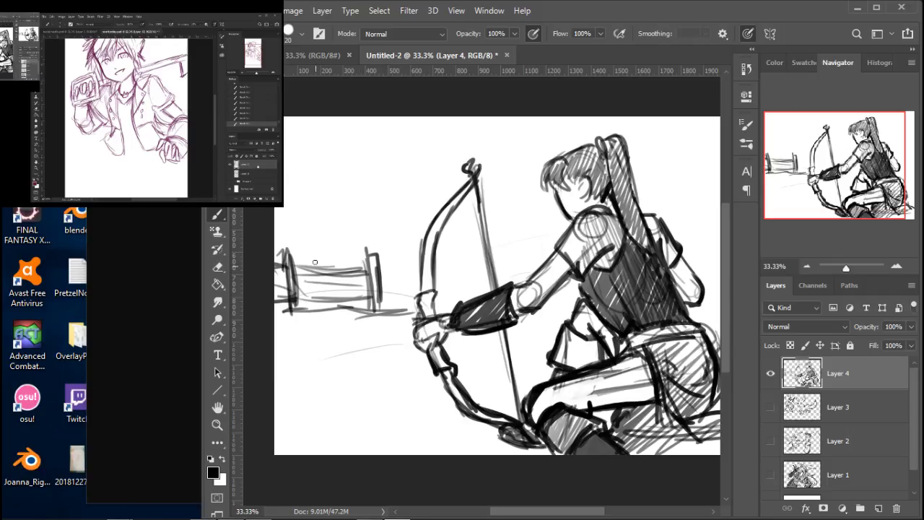
{"action": "left_click_drag", "start_coordinate": [316, 299], "coordinate": [313, 239]}
{"action": "mouse_move", "coordinate": [330, 305]}
{"action": "left_mouse_down"}
{"action": "mouse_move", "coordinate": [326, 236]}
{"action": "mouse_move", "coordinate": [346, 249]}
{"action": "mouse_move", "coordinate": [345, 290]}
{"action": "left_mouse_up"}
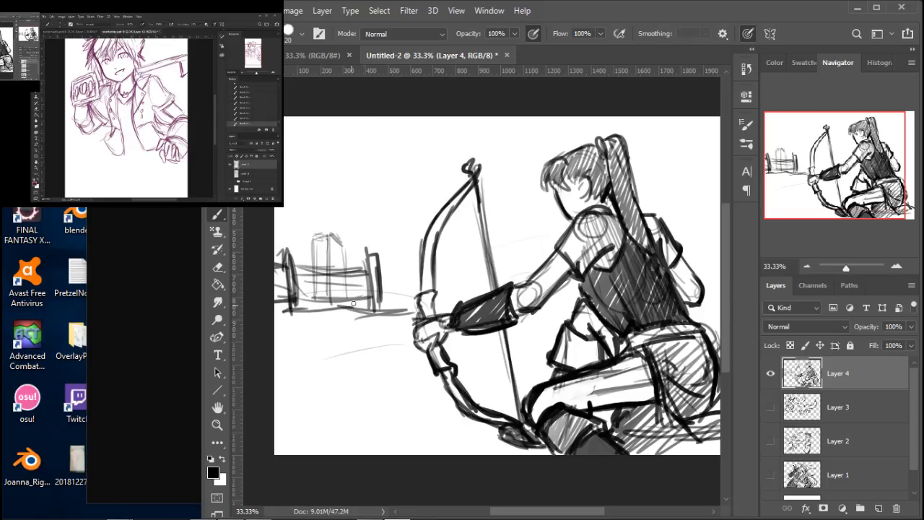
{"action": "left_click_drag", "start_coordinate": [346, 245], "coordinate": [346, 276]}
Draw the small figure's cow head with a spiky tuft, and letter "COW LVL" above it.
{"action": "mouse_move", "coordinate": [321, 220]}
{"action": "left_mouse_down"}
{"action": "mouse_move", "coordinate": [319, 234]}
{"action": "mouse_move", "coordinate": [313, 209]}
{"action": "mouse_move", "coordinate": [335, 211]}
{"action": "mouse_move", "coordinate": [334, 200]}
{"action": "left_mouse_up"}
{"action": "left_click_drag", "start_coordinate": [329, 232], "coordinate": [340, 231]}
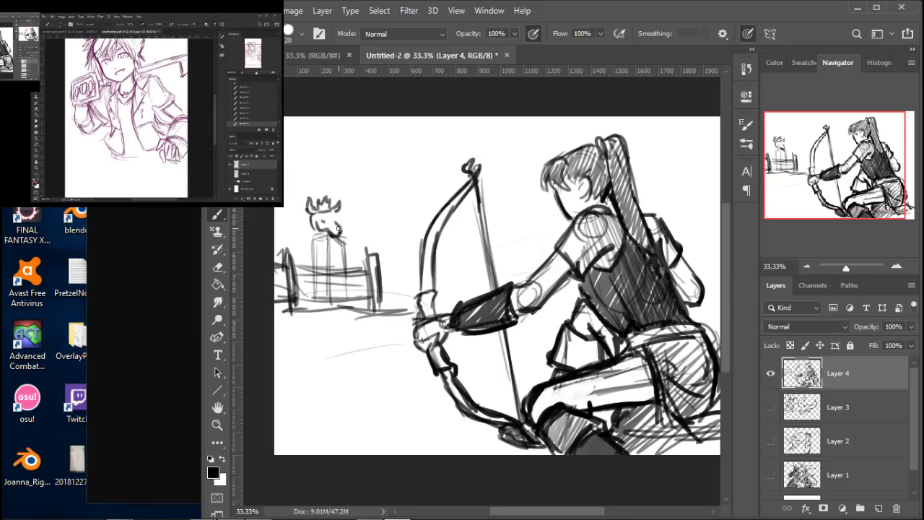
{"action": "left_click_drag", "start_coordinate": [311, 221], "coordinate": [340, 231]}
{"action": "mouse_move", "coordinate": [293, 184]}
{"action": "left_mouse_down"}
{"action": "mouse_move", "coordinate": [289, 194]}
{"action": "mouse_move", "coordinate": [318, 178]}
{"action": "mouse_move", "coordinate": [338, 184]}
{"action": "left_mouse_up"}
{"action": "left_click_drag", "start_coordinate": [341, 176], "coordinate": [355, 195]}
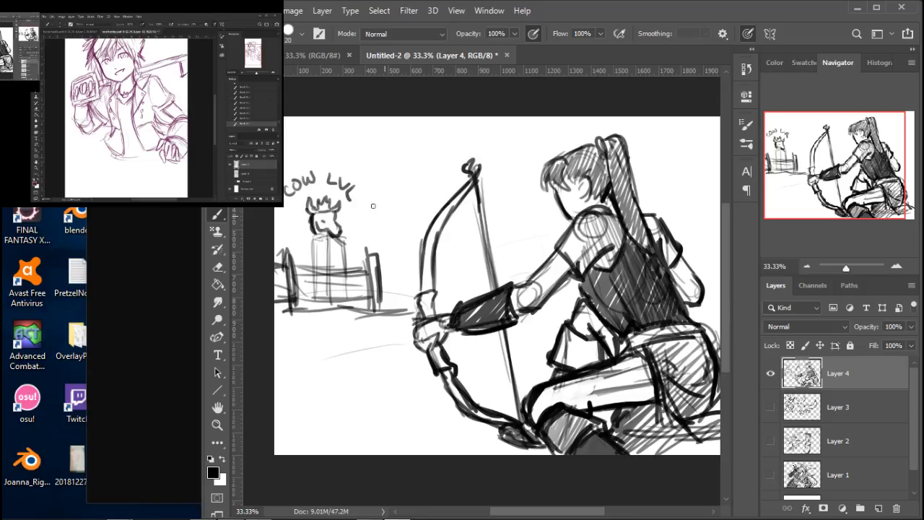
Add side details to the cow's head, hatch its body with vertical strokes, and darken the fence rails.
{"action": "mouse_move", "coordinate": [322, 215]}
{"action": "left_mouse_down"}
{"action": "mouse_move", "coordinate": [332, 219]}
{"action": "mouse_move", "coordinate": [319, 217]}
{"action": "left_mouse_up"}
{"action": "mouse_move", "coordinate": [307, 217]}
{"action": "left_mouse_down"}
{"action": "mouse_move", "coordinate": [317, 219]}
{"action": "mouse_move", "coordinate": [307, 236]}
{"action": "mouse_move", "coordinate": [315, 275]}
{"action": "left_mouse_up"}
{"action": "left_click_drag", "start_coordinate": [327, 235], "coordinate": [327, 270]}
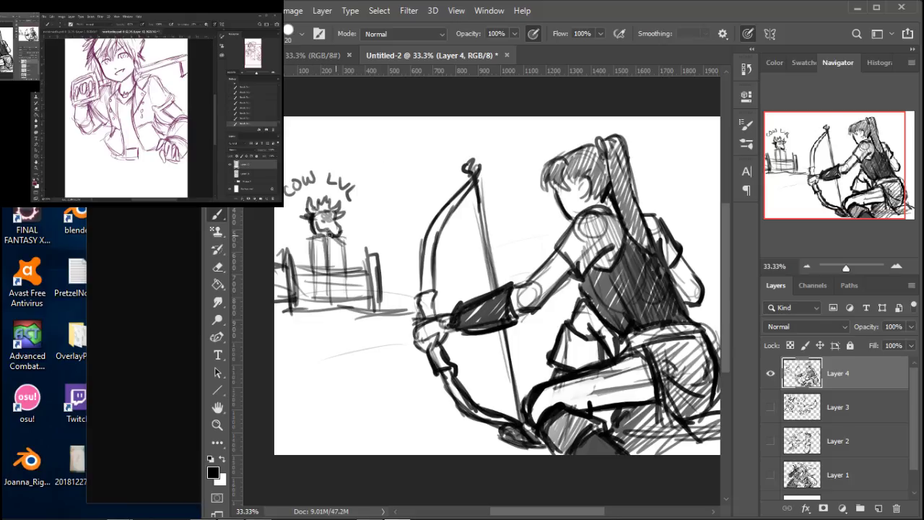
{"action": "mouse_move", "coordinate": [343, 236]}
{"action": "left_mouse_down"}
{"action": "mouse_move", "coordinate": [341, 265]}
{"action": "mouse_move", "coordinate": [304, 285]}
{"action": "mouse_move", "coordinate": [311, 266]}
{"action": "mouse_move", "coordinate": [362, 271]}
{"action": "mouse_move", "coordinate": [302, 298]}
{"action": "mouse_move", "coordinate": [370, 291]}
{"action": "left_mouse_up"}
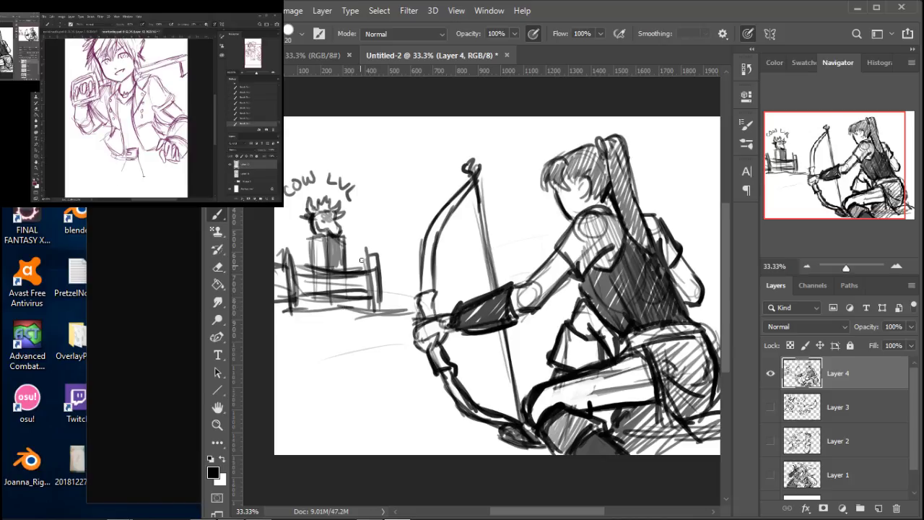
{"action": "left_click_drag", "start_coordinate": [344, 277], "coordinate": [345, 293]}
{"action": "left_click_drag", "start_coordinate": [338, 249], "coordinate": [345, 275]}
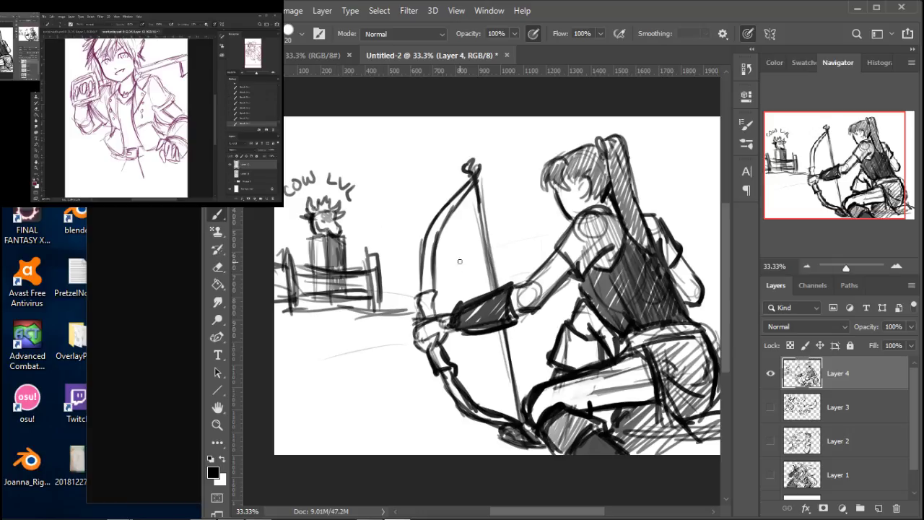
Touch up the bow grip around the archer's front hand with short strokes.
{"action": "key", "text": "ctrl+minus"}
{"action": "left_click_drag", "start_coordinate": [501, 260], "coordinate": [400, 258]}
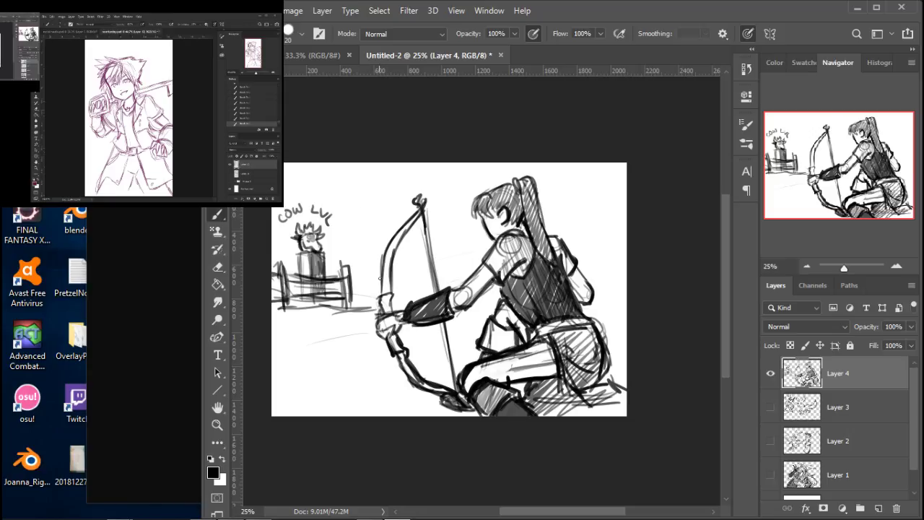
{"action": "left_click_drag", "start_coordinate": [390, 329], "coordinate": [392, 342]}
Hide the archer sketch and review the drawings on Layer 3, Layer 2 and Layer 1 one at a time.
{"action": "left_click", "coordinate": [771, 373]}
{"action": "left_click", "coordinate": [771, 408]}
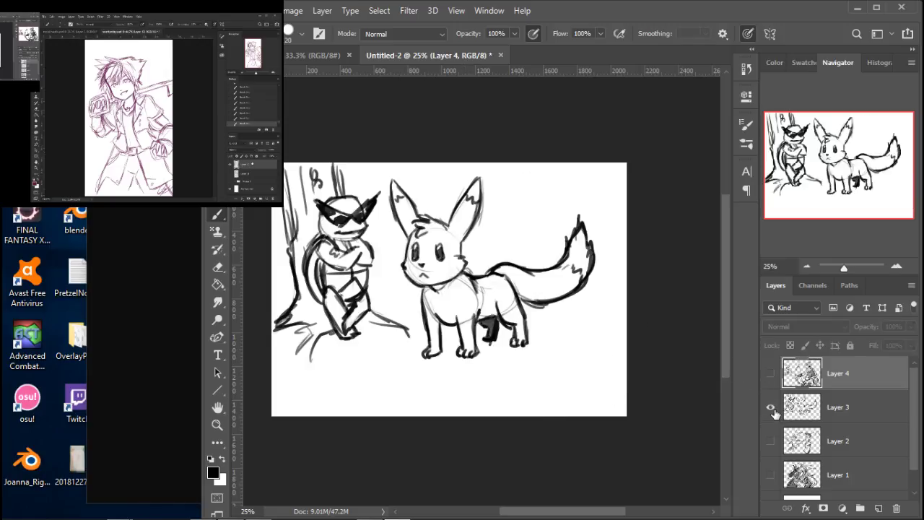
{"action": "left_click", "coordinate": [771, 407]}
{"action": "left_click", "coordinate": [771, 441]}
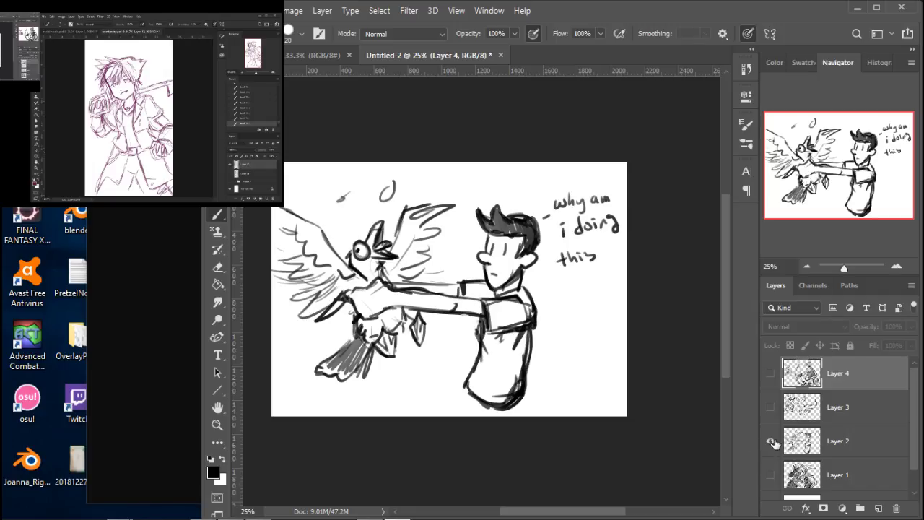
{"action": "left_click", "coordinate": [772, 441]}
{"action": "left_click", "coordinate": [774, 442]}
{"action": "left_click", "coordinate": [771, 441]}
{"action": "left_click", "coordinate": [772, 475]}
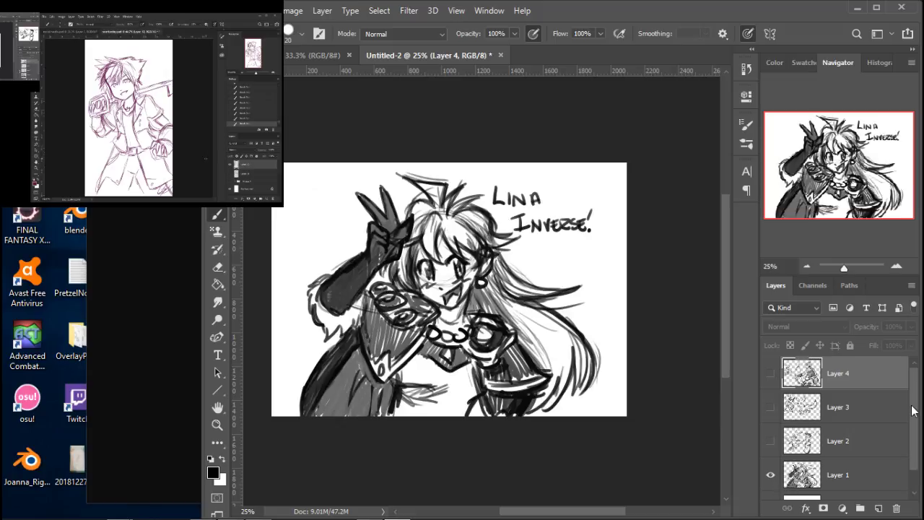
{"action": "scroll", "coordinate": [881, 426], "scroll_direction": "down", "scroll_amount": 1}
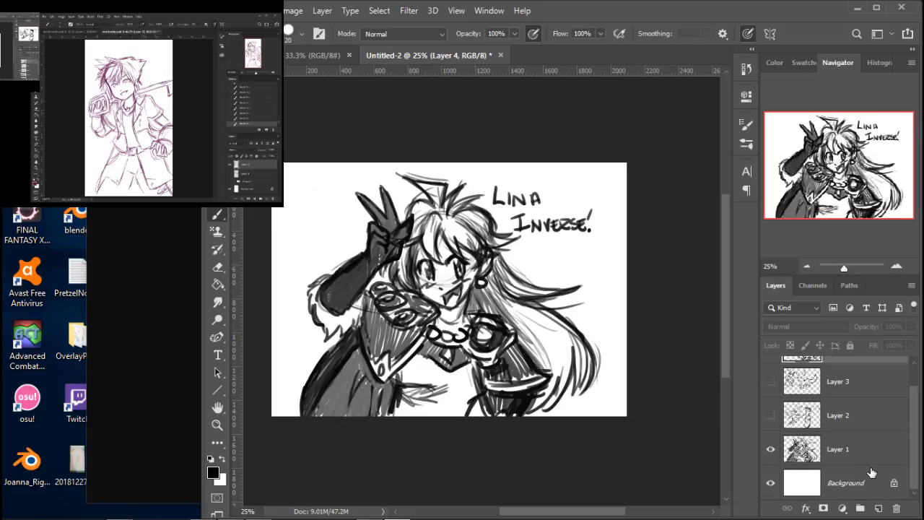